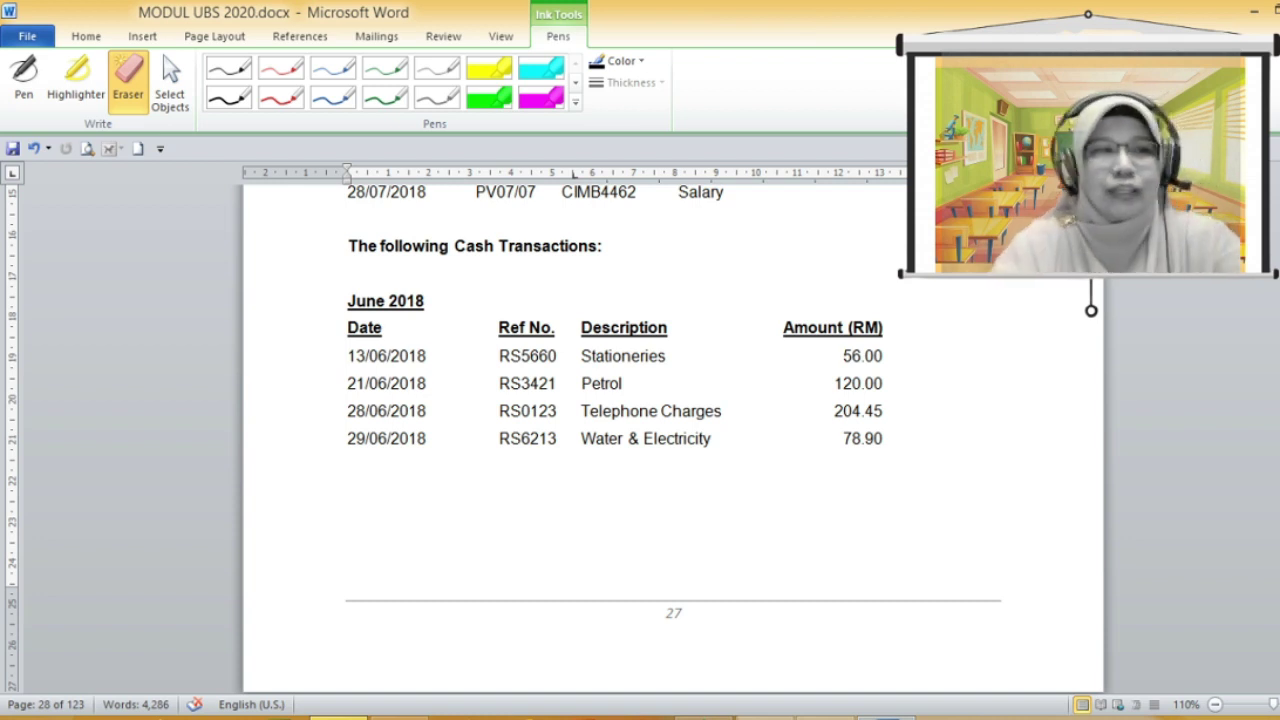
# Step: With the Pen, circle the word "Cash" in the Cash Transactions heading and handwrite "MA = Ca" beside that heading
pyautogui.click(24, 82)
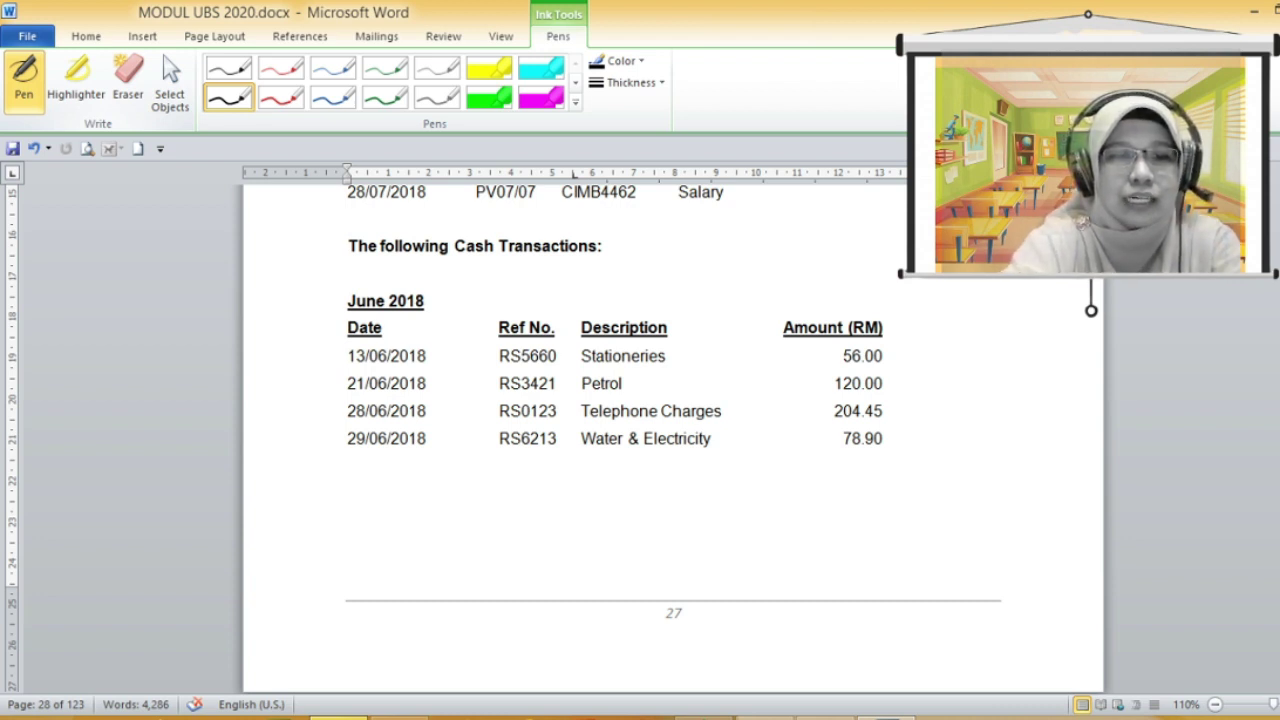
pyautogui.moveTo(494, 217)
pyautogui.mouseDown()
pyautogui.moveTo(437, 248)
pyautogui.moveTo(466, 218)
pyautogui.mouseUp()
pyautogui.moveTo(686, 258)
pyautogui.mouseDown()
pyautogui.moveTo(690, 224)
pyautogui.moveTo(732, 258)
pyautogui.mouseUp()
pyautogui.moveTo(742, 236)
pyautogui.mouseDown()
pyautogui.moveTo(748, 258)
pyautogui.moveTo(770, 258)
pyautogui.moveTo(778, 240)
pyautogui.moveTo(822, 234)
pyautogui.mouseUp()
pyautogui.moveTo(786, 250); pyautogui.dragTo(900, 260)
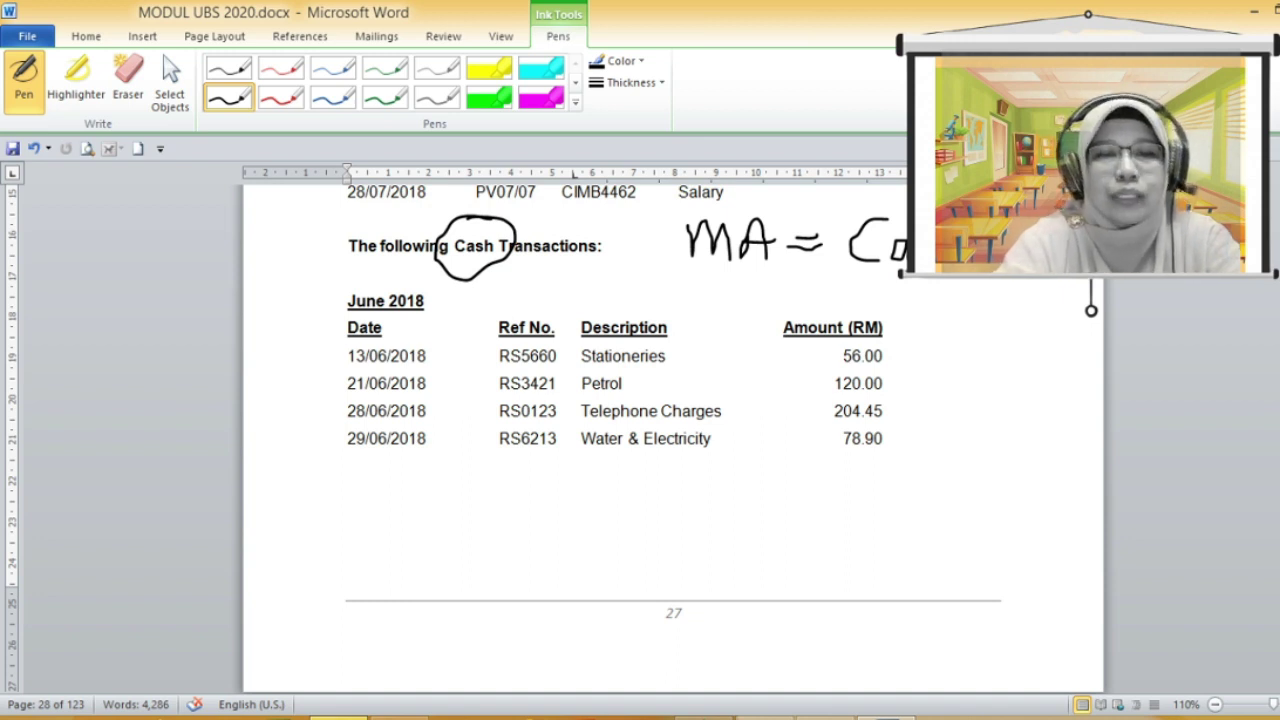
# Step: Ink a tick beside the June Petrol row and bracket the four June 2018 amounts, labelling the bracket "Dt"
pyautogui.moveTo(652, 388); pyautogui.dragTo(692, 366)
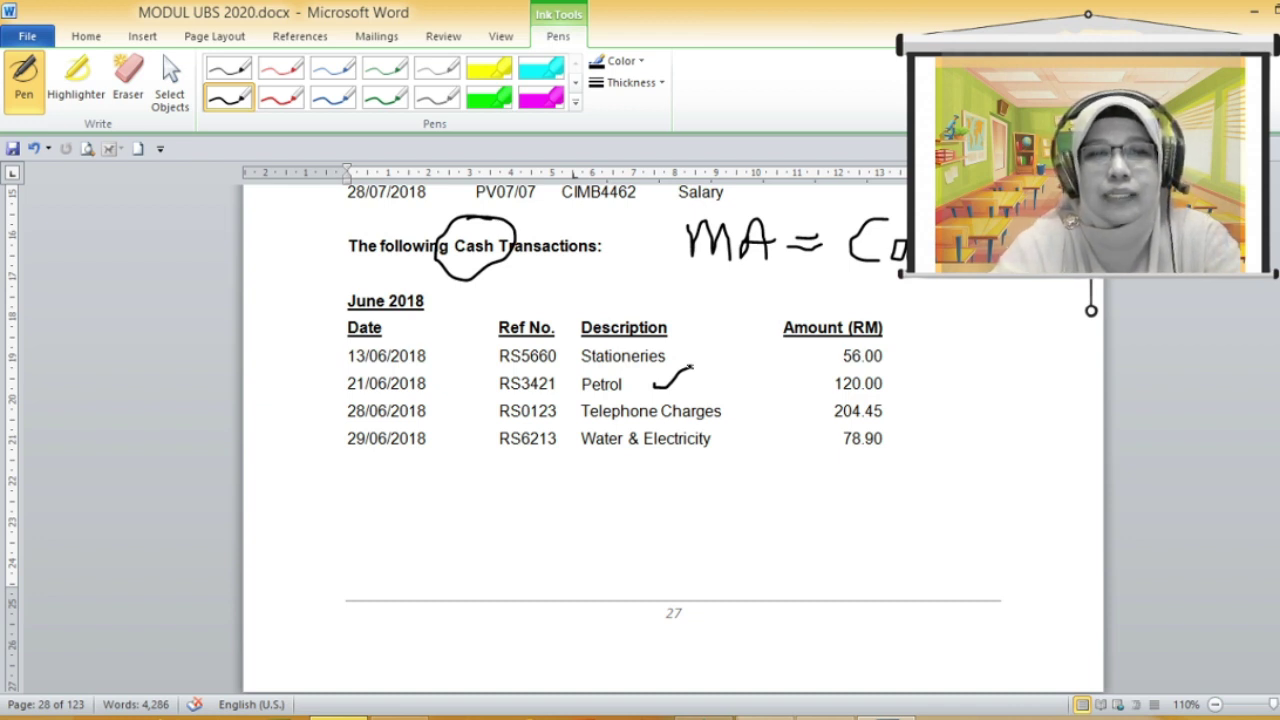
pyautogui.moveTo(893, 345)
pyautogui.mouseDown()
pyautogui.moveTo(924, 352)
pyautogui.moveTo(925, 425)
pyautogui.moveTo(893, 452)
pyautogui.mouseUp()
pyautogui.moveTo(956, 408)
pyautogui.mouseDown()
pyautogui.moveTo(965, 378)
pyautogui.moveTo(950, 412)
pyautogui.mouseUp()
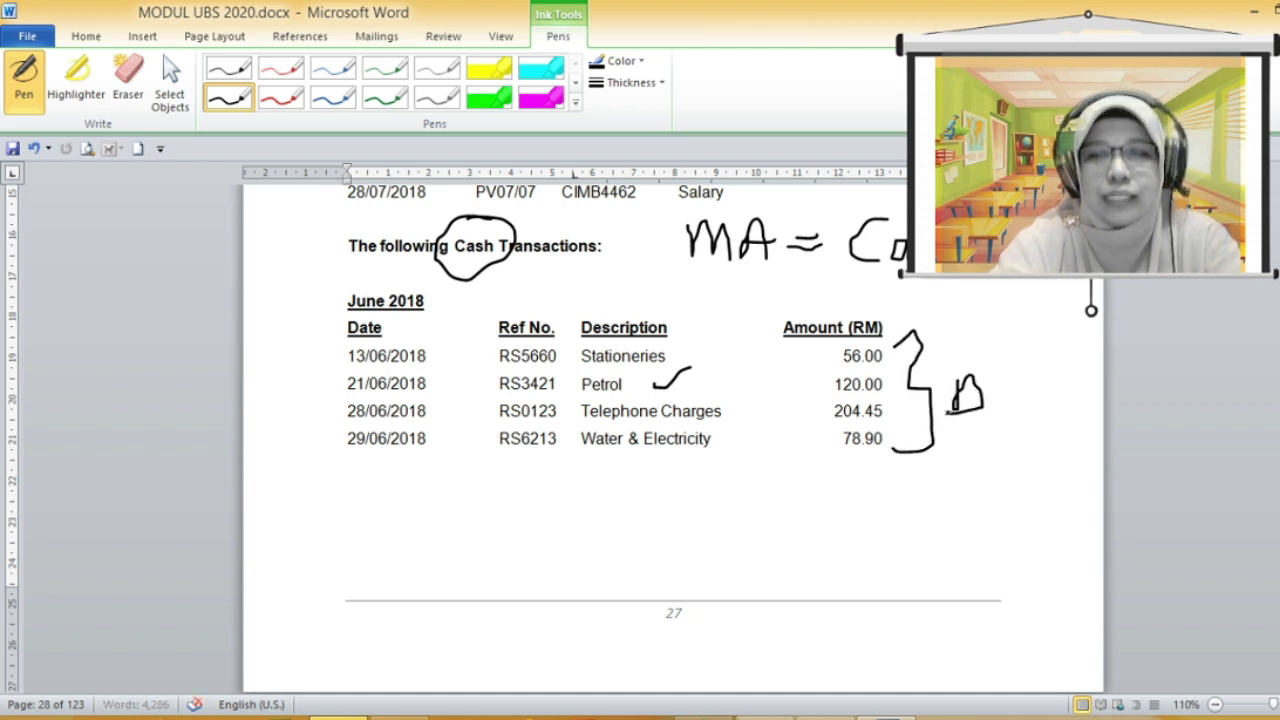
pyautogui.moveTo(993, 372)
pyautogui.mouseDown()
pyautogui.moveTo(992, 430)
pyautogui.moveTo(1000, 390)
pyautogui.moveTo(1022, 388)
pyautogui.mouseUp()
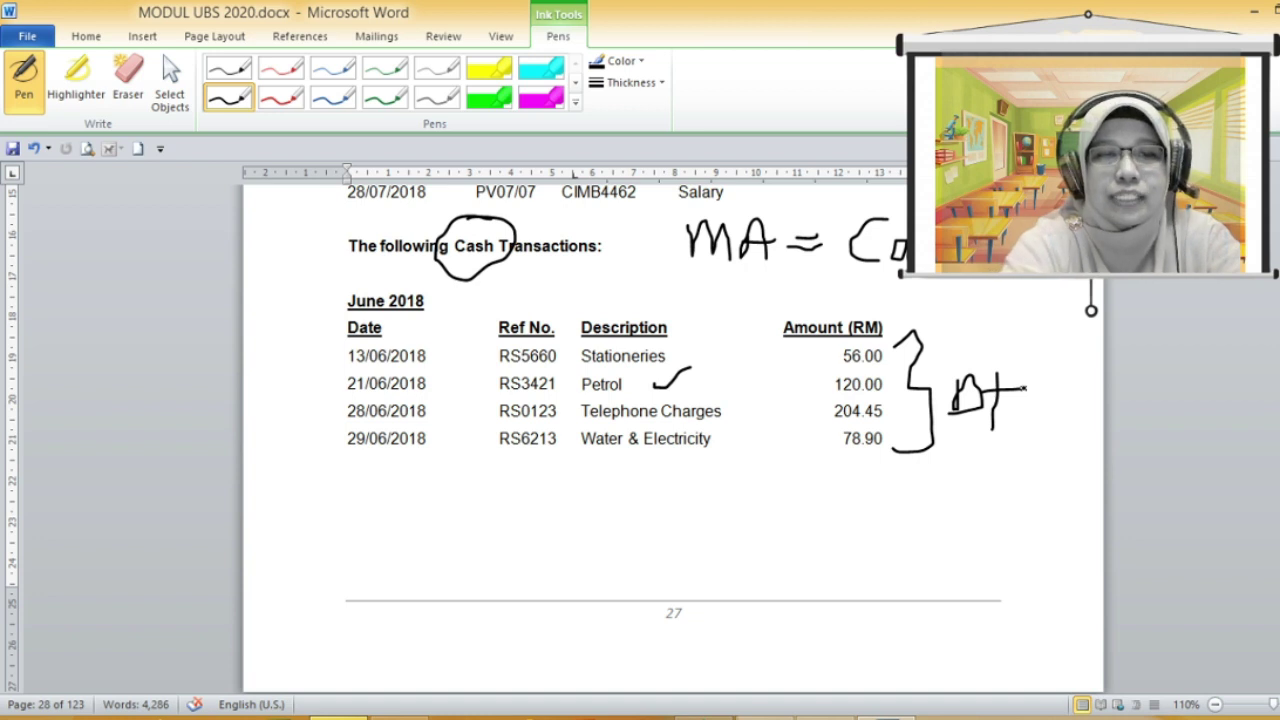
# Step: Handwrite "Batch Cash June 2018" above the June 2018 transaction table and stop inking
pyautogui.moveTo(557, 274)
pyautogui.mouseDown()
pyautogui.moveTo(542, 302)
pyautogui.moveTo(604, 301)
pyautogui.mouseUp()
pyautogui.moveTo(621, 272)
pyautogui.mouseDown()
pyautogui.moveTo(623, 291)
pyautogui.moveTo(646, 302)
pyautogui.mouseUp()
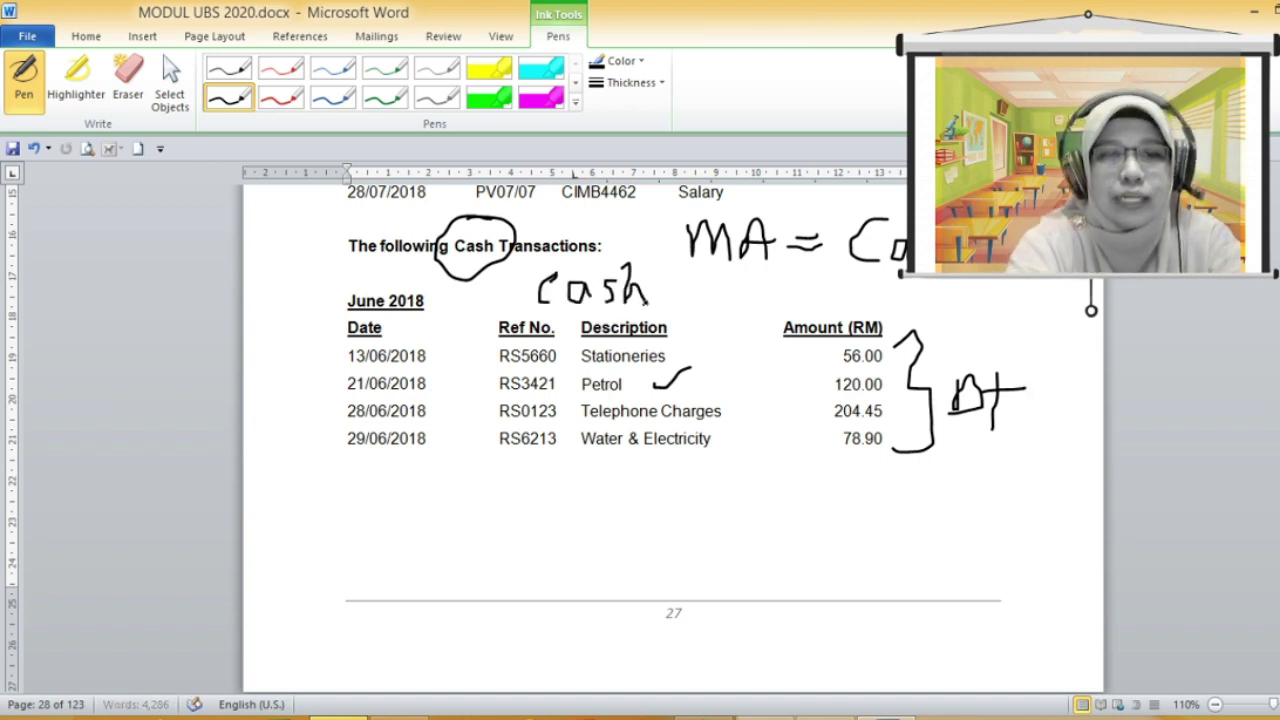
pyautogui.moveTo(700, 268)
pyautogui.mouseDown()
pyautogui.moveTo(682, 280)
pyautogui.moveTo(716, 300)
pyautogui.moveTo(858, 306)
pyautogui.mouseUp()
pyautogui.moveTo(890, 278); pyautogui.dragTo(882, 304)
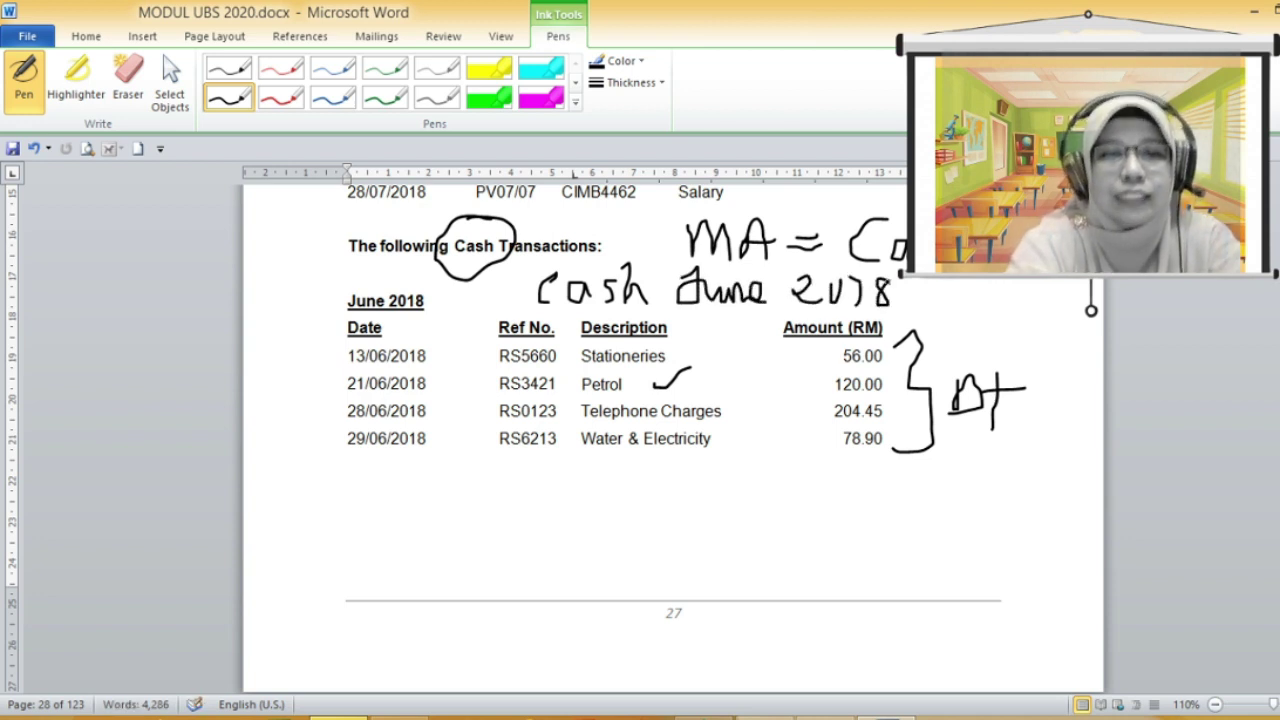
pyautogui.moveTo(438, 272)
pyautogui.mouseDown()
pyautogui.moveTo(500, 282)
pyautogui.moveTo(532, 262)
pyautogui.moveTo(554, 276)
pyautogui.mouseUp()
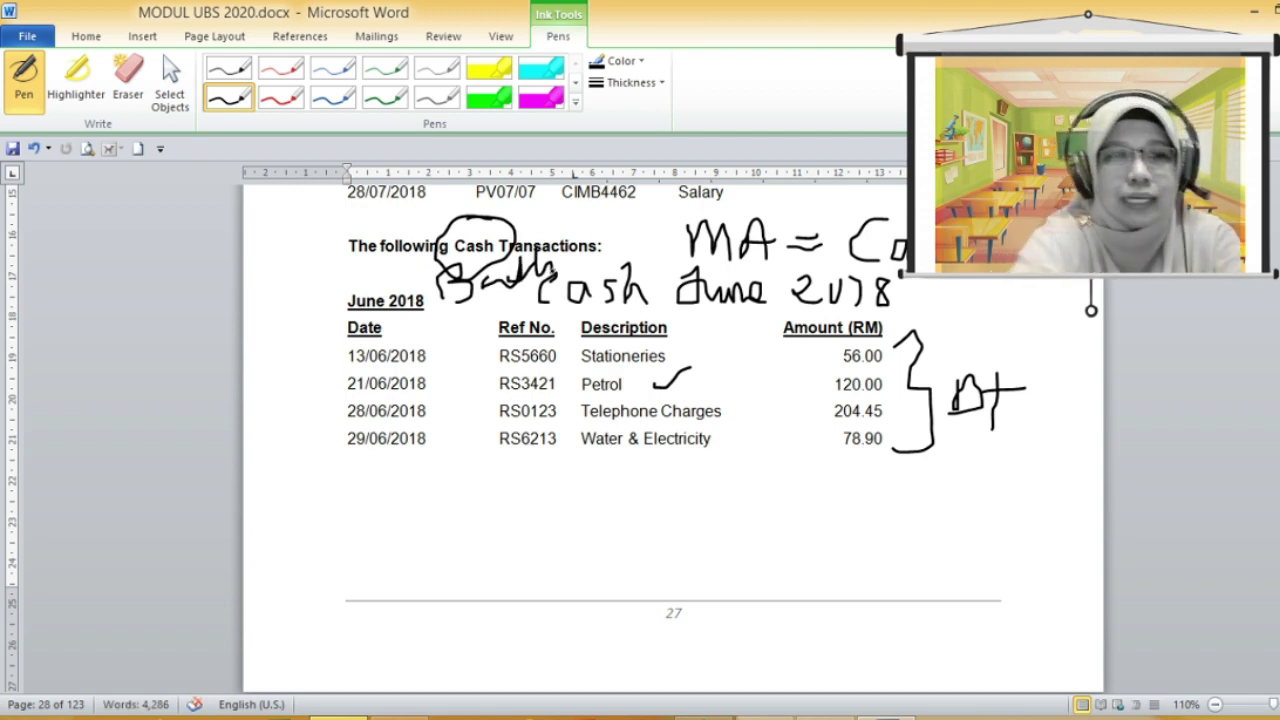
pyautogui.press('Escape')
pyautogui.click(1049, 354)
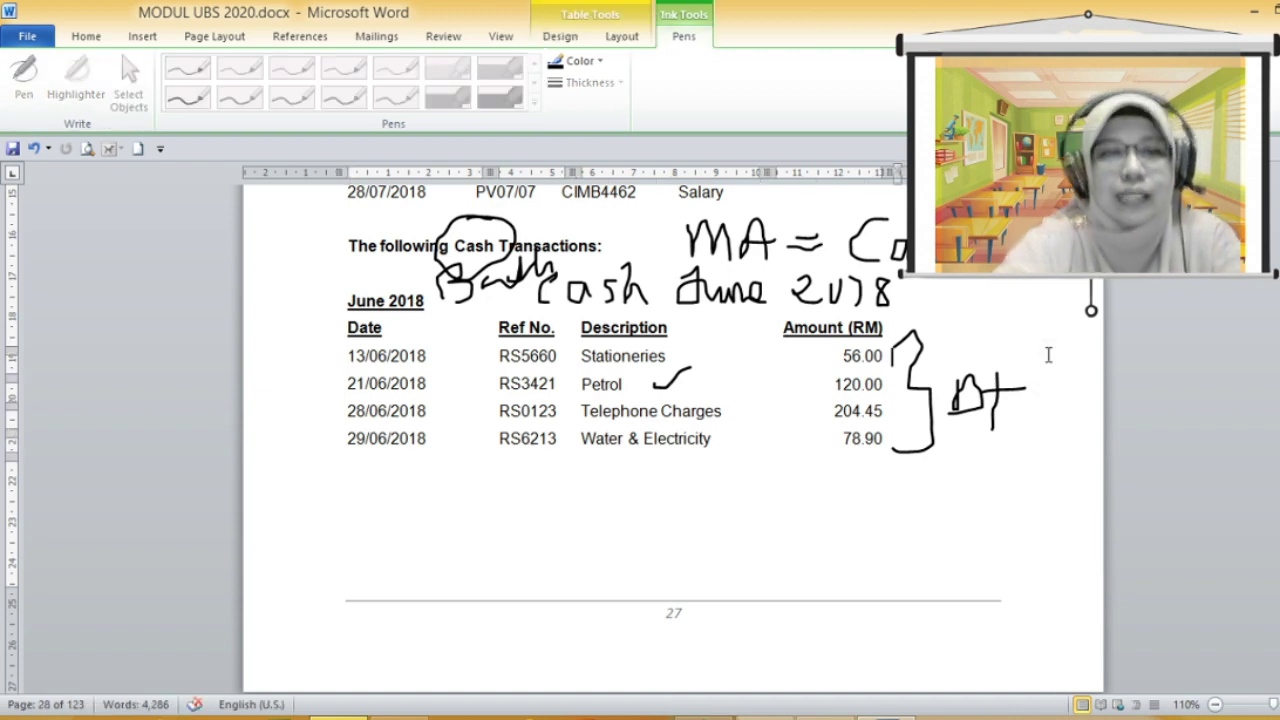
# Step: With the Pen, circle the July 2018 heading of the cash transactions and handwrite "Cash" above the table
pyautogui.scroll(-1, 1049, 354)
pyautogui.scroll(-10, 673, 440)
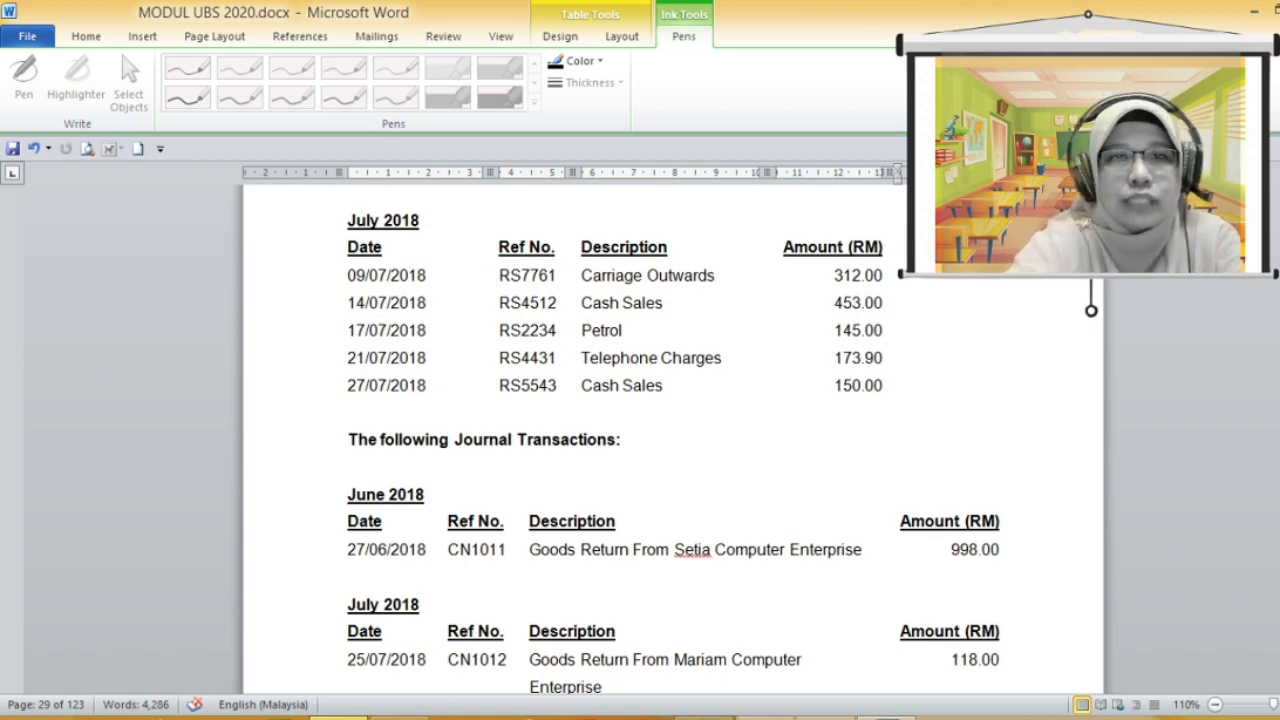
pyautogui.scroll(10, 673, 440)
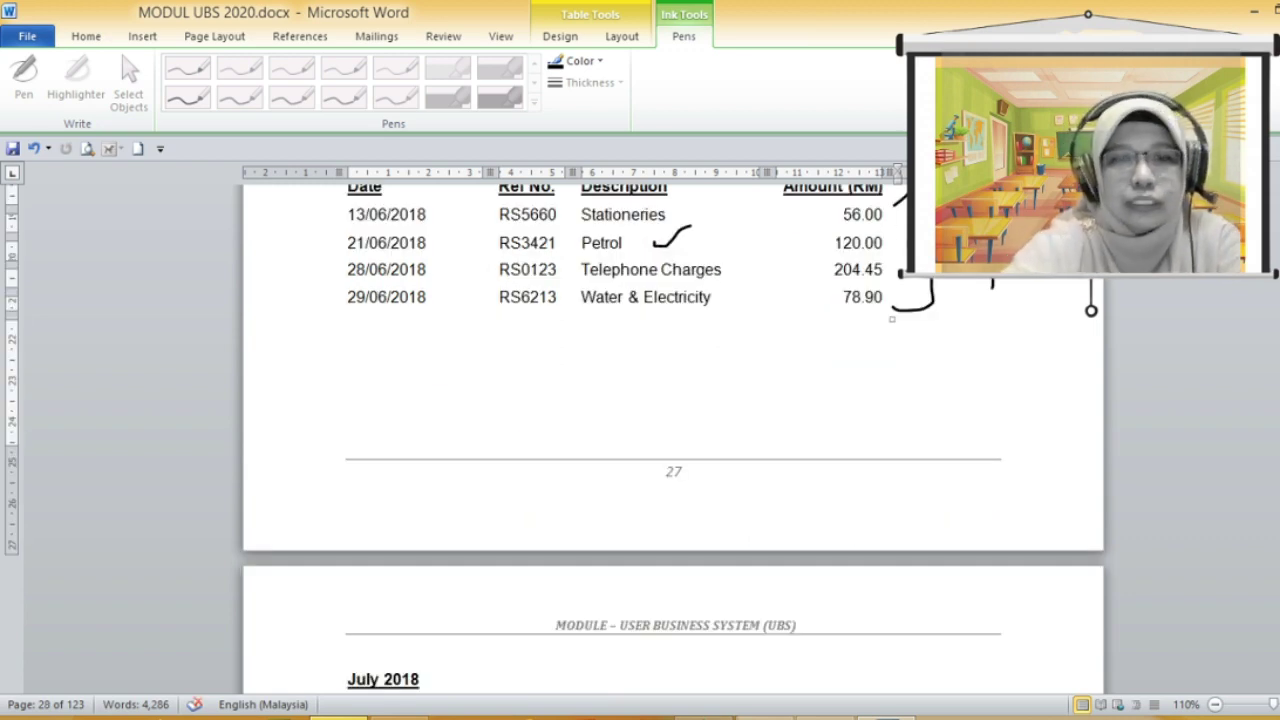
pyautogui.scroll(-8, 673, 440)
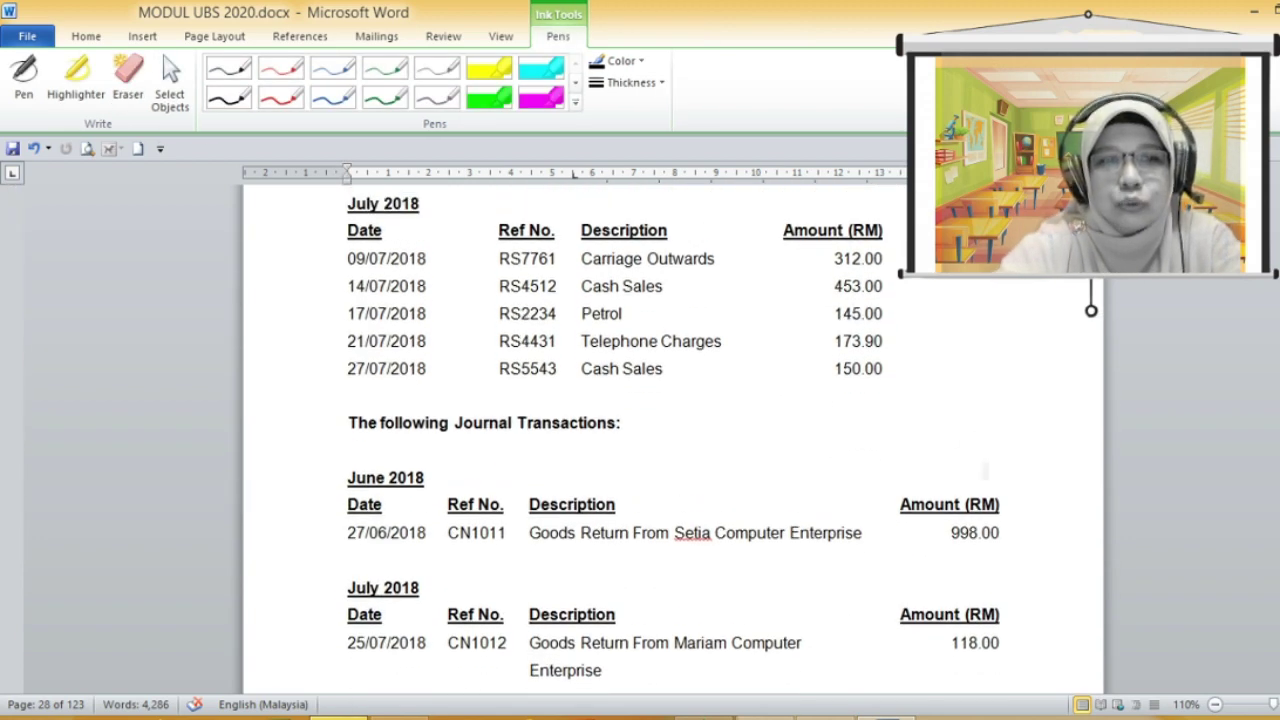
pyautogui.click(24, 80)
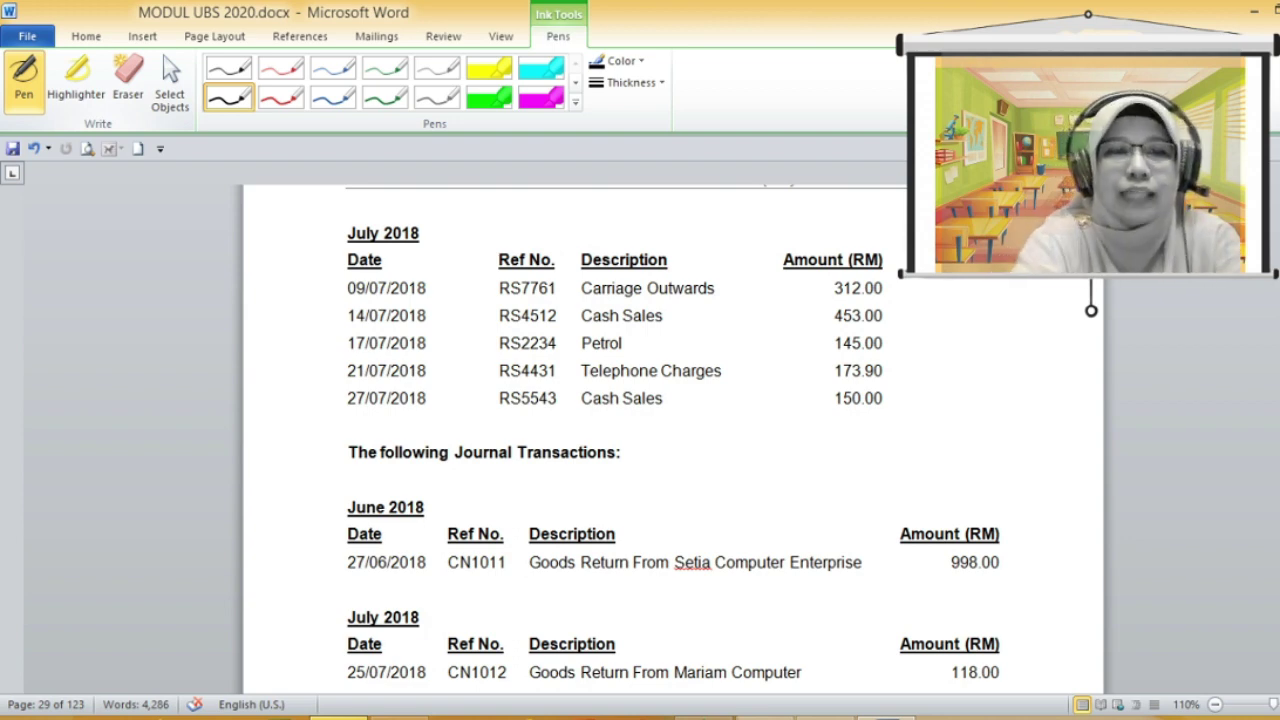
pyautogui.moveTo(445, 214)
pyautogui.mouseDown()
pyautogui.moveTo(404, 204)
pyautogui.moveTo(324, 238)
pyautogui.moveTo(455, 215)
pyautogui.mouseUp()
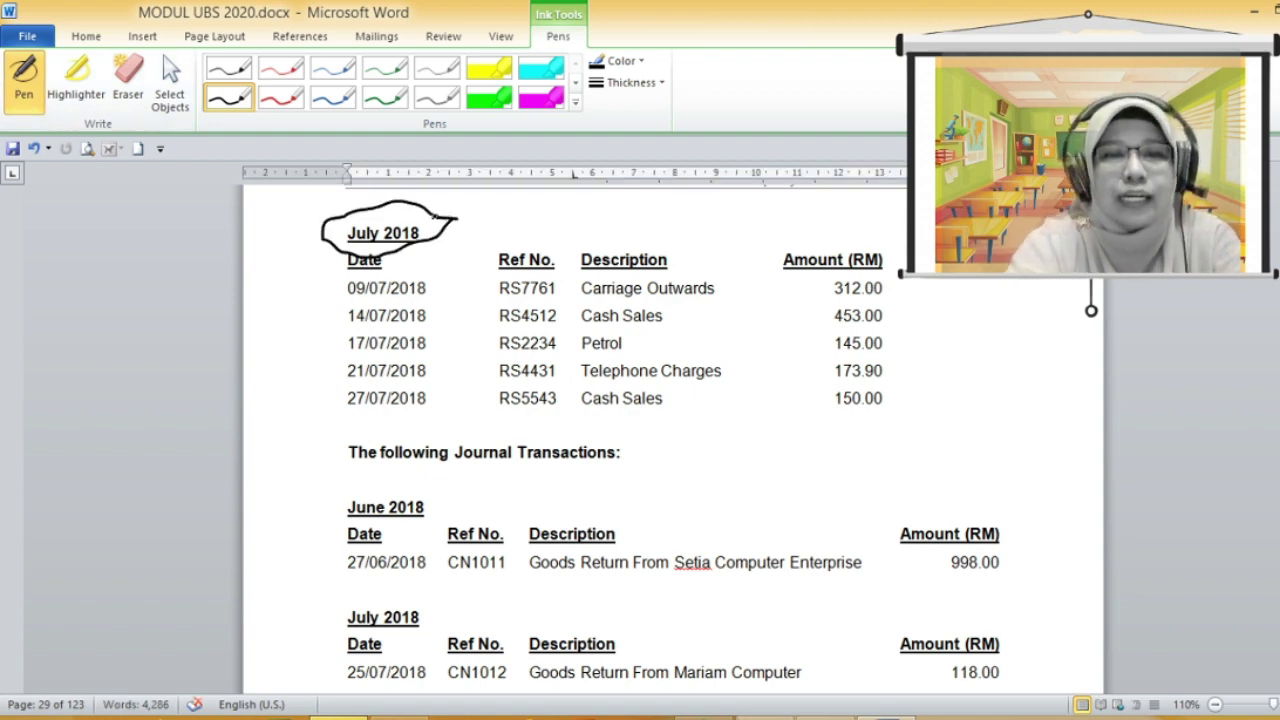
pyautogui.moveTo(598, 194)
pyautogui.mouseDown()
pyautogui.moveTo(567, 235)
pyautogui.moveTo(640, 226)
pyautogui.mouseUp()
pyautogui.moveTo(665, 206); pyautogui.dragTo(657, 238)
pyautogui.moveTo(687, 192)
pyautogui.mouseDown()
pyautogui.moveTo(681, 222)
pyautogui.moveTo(710, 232)
pyautogui.moveTo(658, 232)
pyautogui.mouseUp()
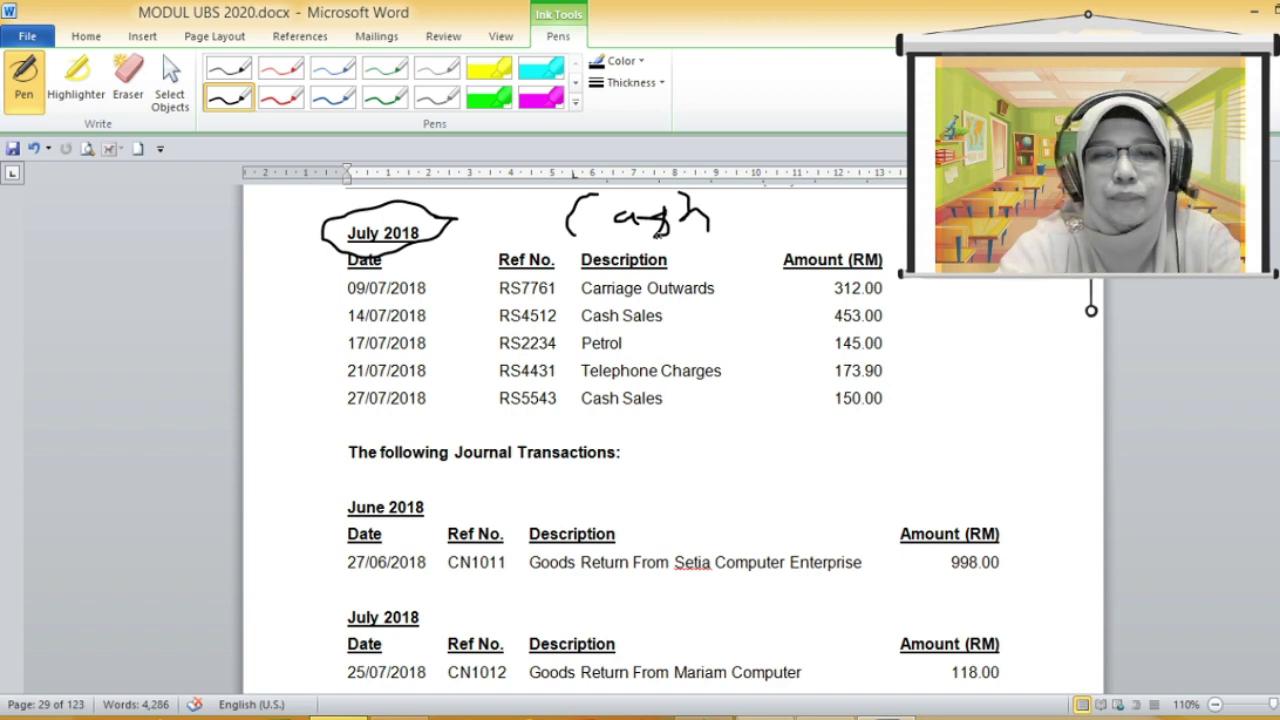
# Step: Handwrite "Dt" beside Carriage Outwards, then underline the 14/07/2018 Cash Sales entry and label it "Kt"
pyautogui.moveTo(732, 264)
pyautogui.mouseDown()
pyautogui.moveTo(730, 282)
pyautogui.moveTo(786, 268)
pyautogui.moveTo(777, 285)
pyautogui.mouseUp()
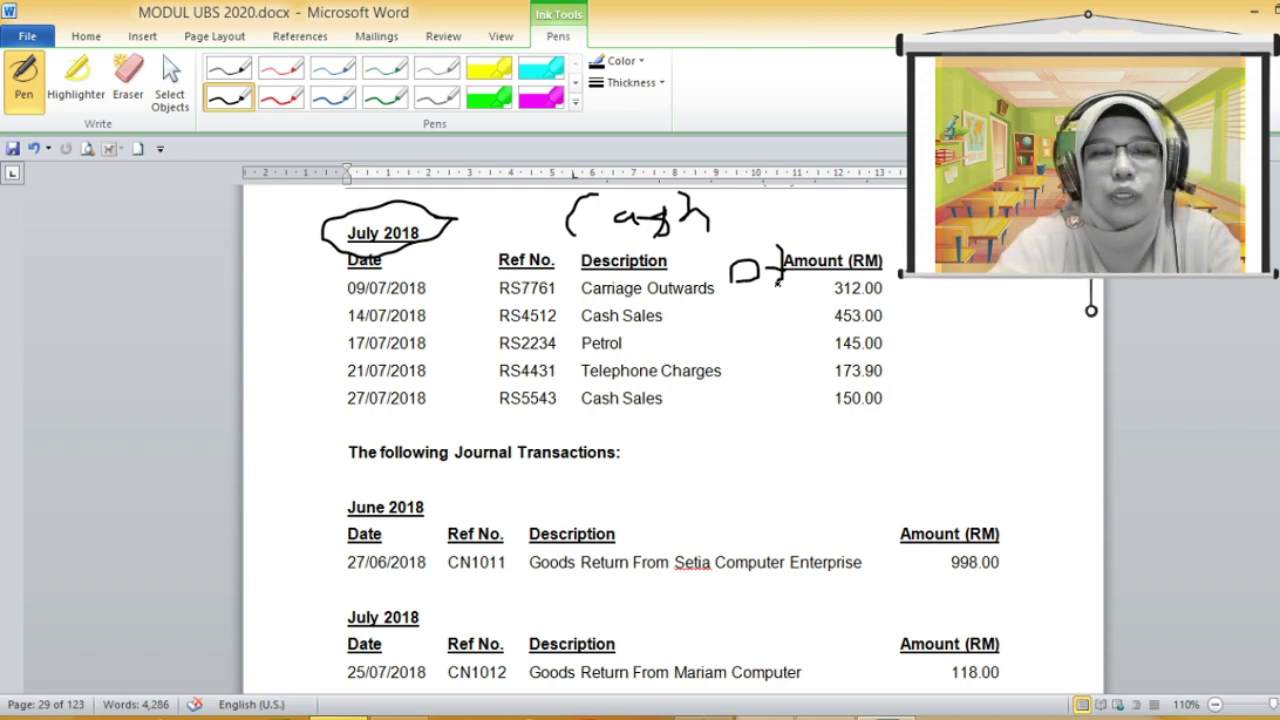
pyautogui.moveTo(558, 324); pyautogui.dragTo(676, 324)
pyautogui.hotkey('ctrl', 'z')
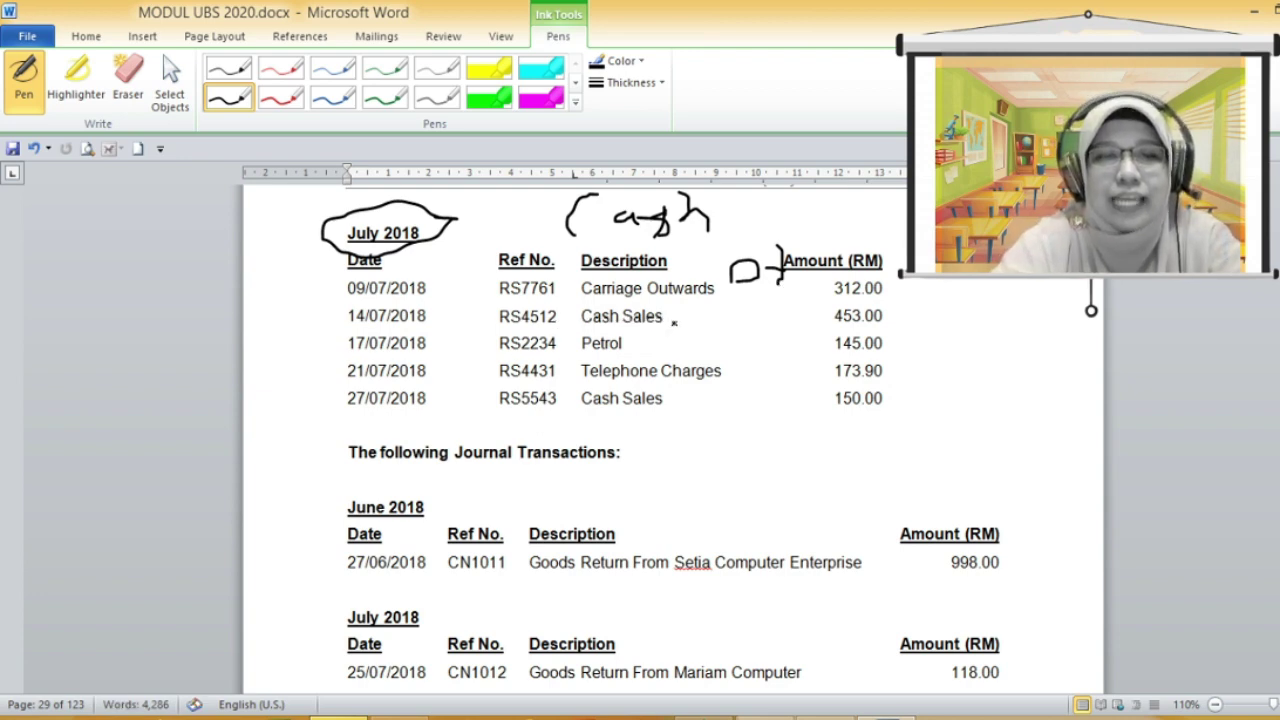
pyautogui.moveTo(566, 326); pyautogui.dragTo(676, 324)
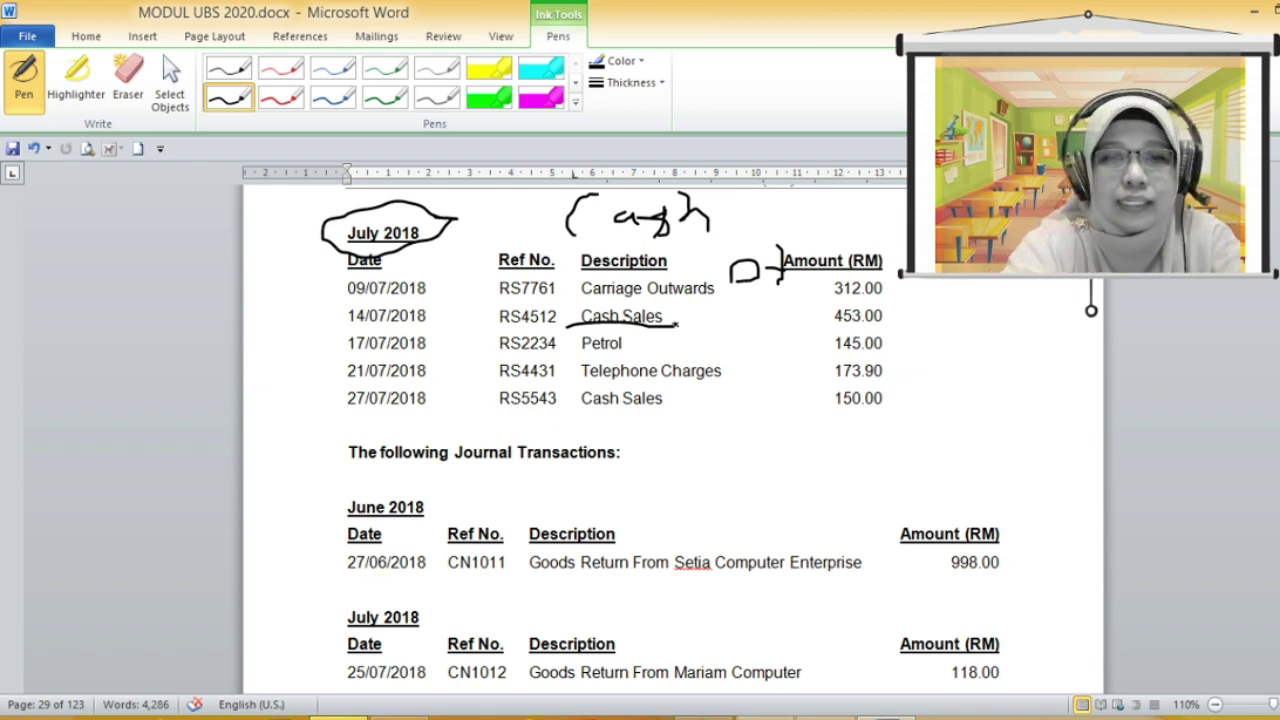
pyautogui.moveTo(704, 298)
pyautogui.mouseDown()
pyautogui.moveTo(702, 328)
pyautogui.moveTo(755, 330)
pyautogui.moveTo(777, 309)
pyautogui.mouseUp()
pyautogui.click(738, 320)
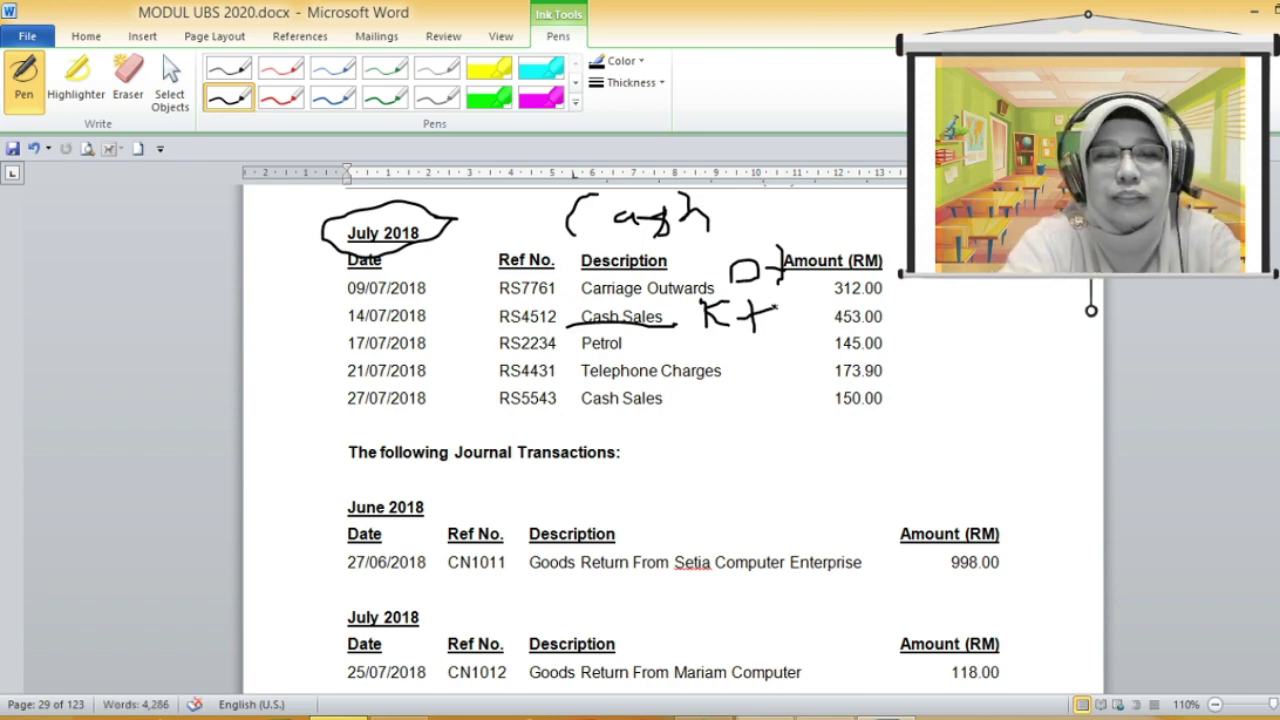
# Step: Handwrite "Dt" beside the July Petrol and Telephone Charges rows, and draw a labelled arrow from the 27/07/2018 Cash Sales entry
pyautogui.moveTo(647, 336)
pyautogui.mouseDown()
pyautogui.moveTo(646, 347)
pyautogui.moveTo(662, 332)
pyautogui.moveTo(677, 349)
pyautogui.moveTo(698, 344)
pyautogui.moveTo(683, 366)
pyautogui.mouseUp()
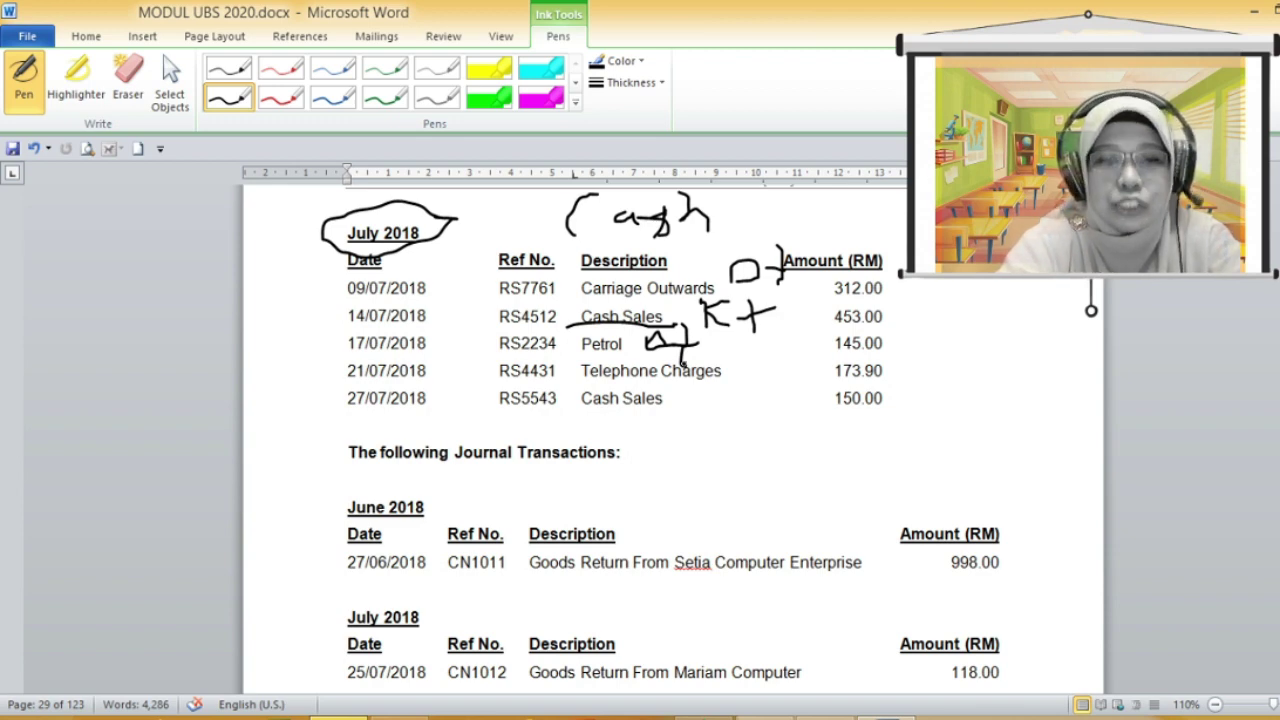
pyautogui.moveTo(738, 345)
pyautogui.mouseDown()
pyautogui.moveTo(740, 388)
pyautogui.moveTo(796, 359)
pyautogui.moveTo(782, 390)
pyautogui.mouseUp()
pyautogui.moveTo(781, 338); pyautogui.dragTo(783, 388)
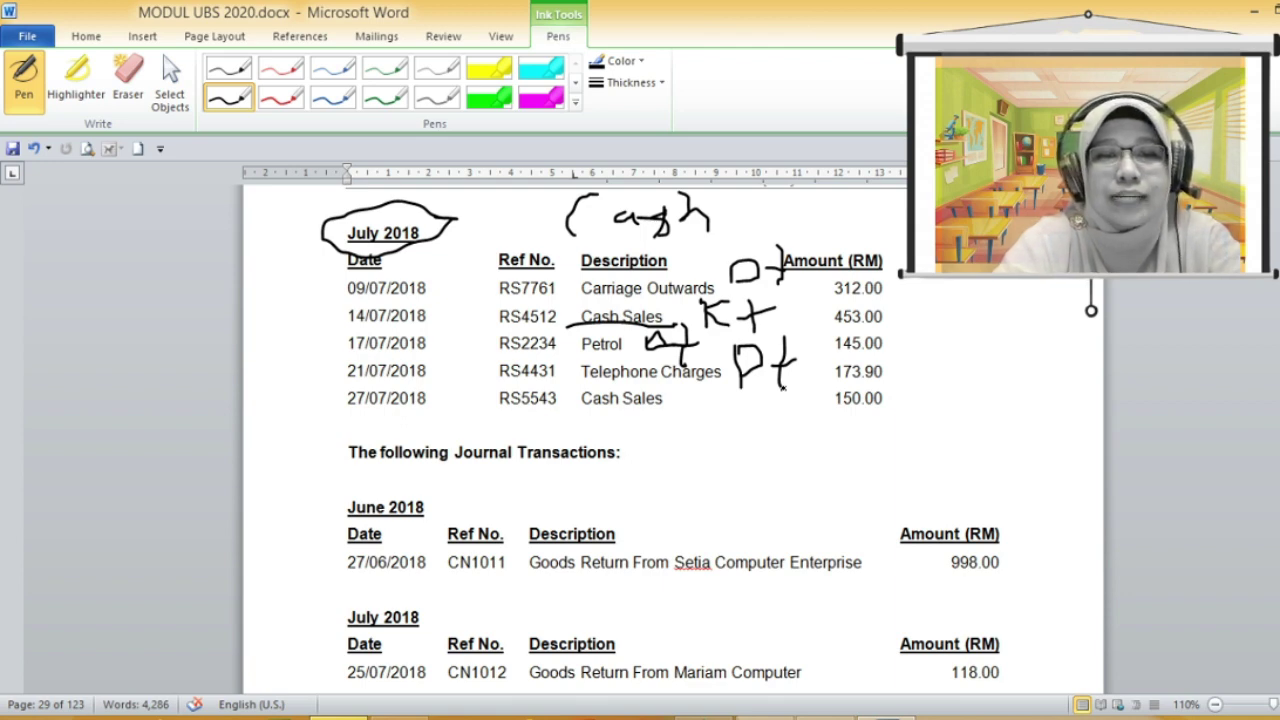
pyautogui.moveTo(658, 410)
pyautogui.mouseDown()
pyautogui.moveTo(706, 428)
pyautogui.moveTo(706, 444)
pyautogui.mouseUp()
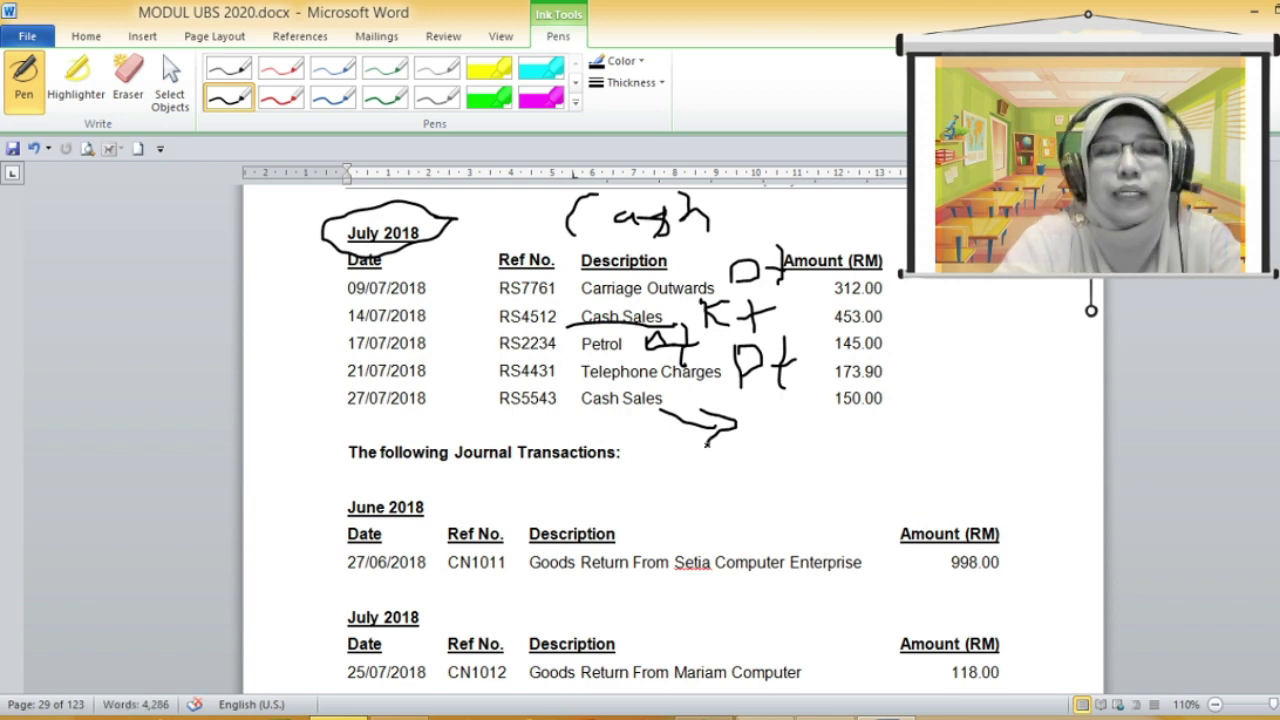
pyautogui.moveTo(760, 407); pyautogui.dragTo(762, 446)
pyautogui.moveTo(790, 406)
pyautogui.mouseDown()
pyautogui.moveTo(762, 428)
pyautogui.moveTo(806, 452)
pyautogui.moveTo(817, 428)
pyautogui.mouseUp()
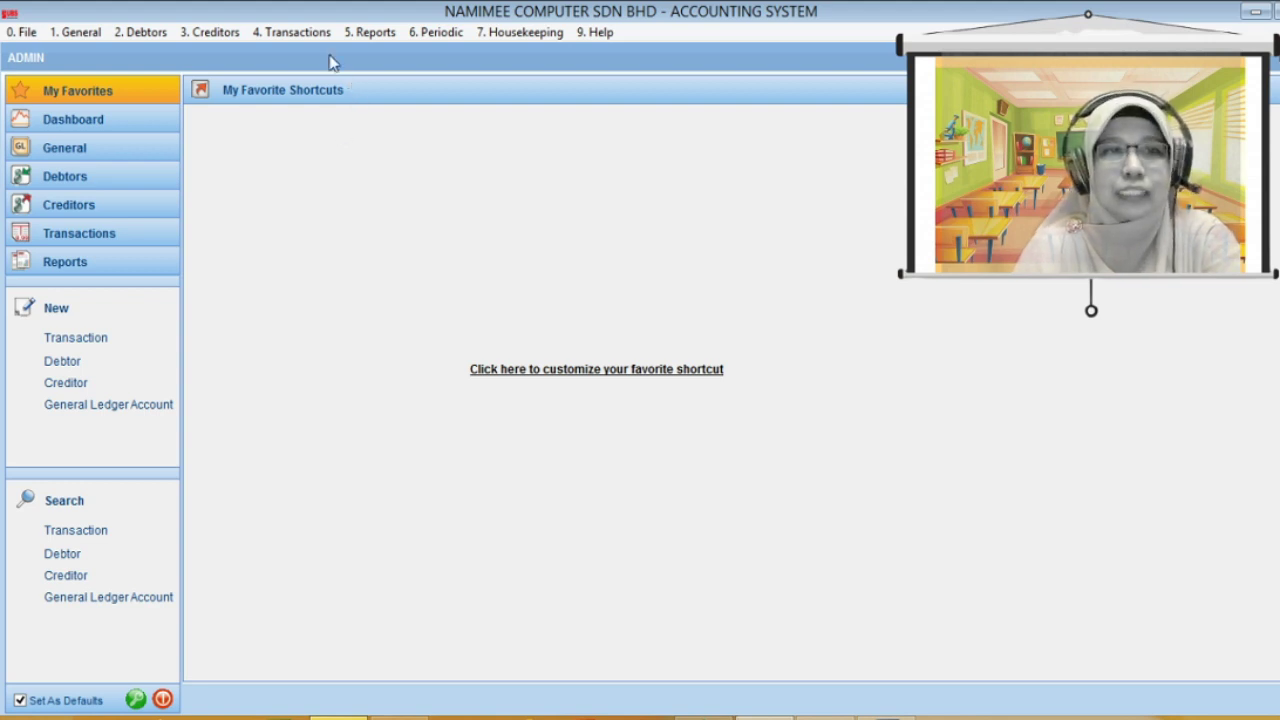
# Step: In the UBS accounting system, open Transactions File Maintenance and move its window clear of the right side
pyautogui.click(306, 32)
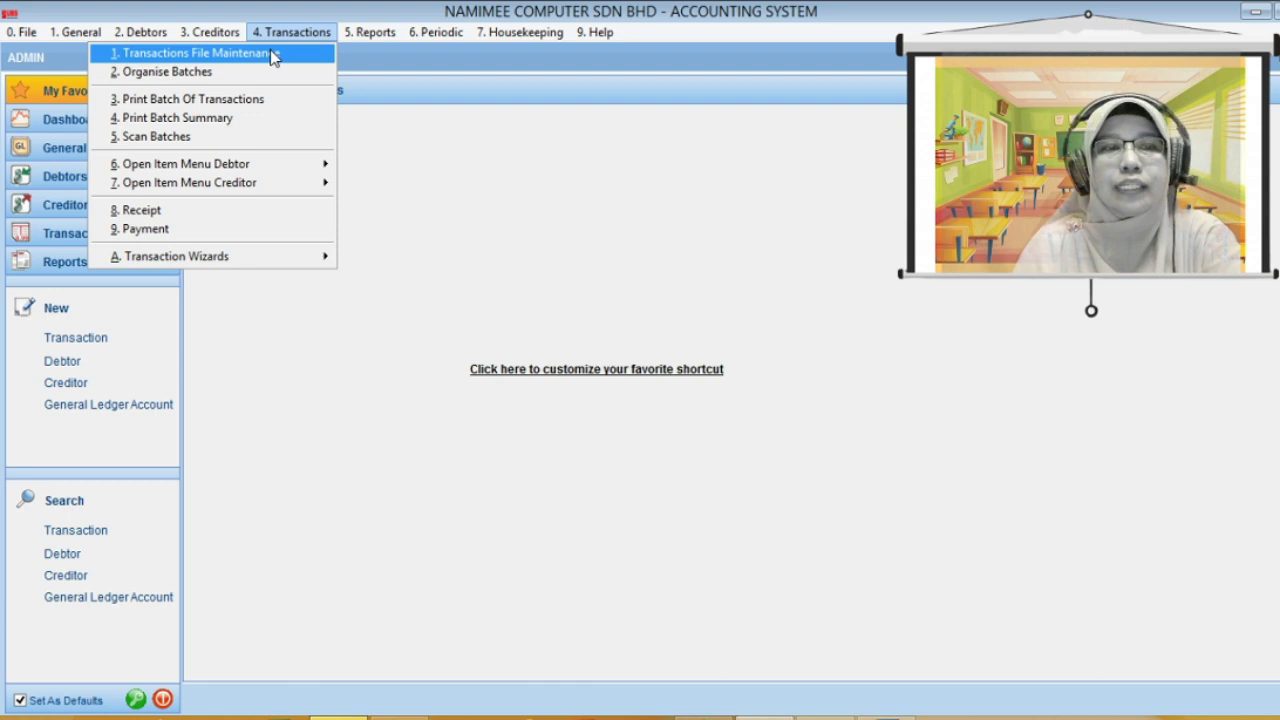
pyautogui.click(272, 54)
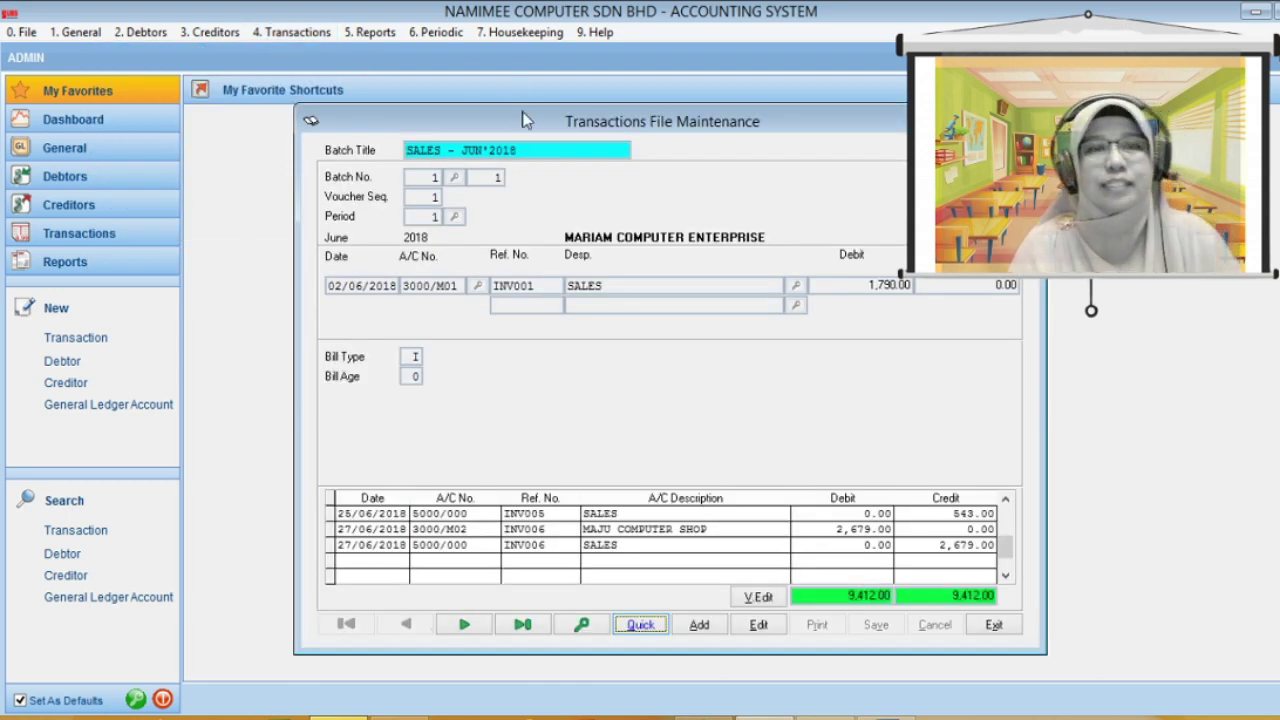
pyautogui.moveTo(525, 120); pyautogui.dragTo(301, 61)
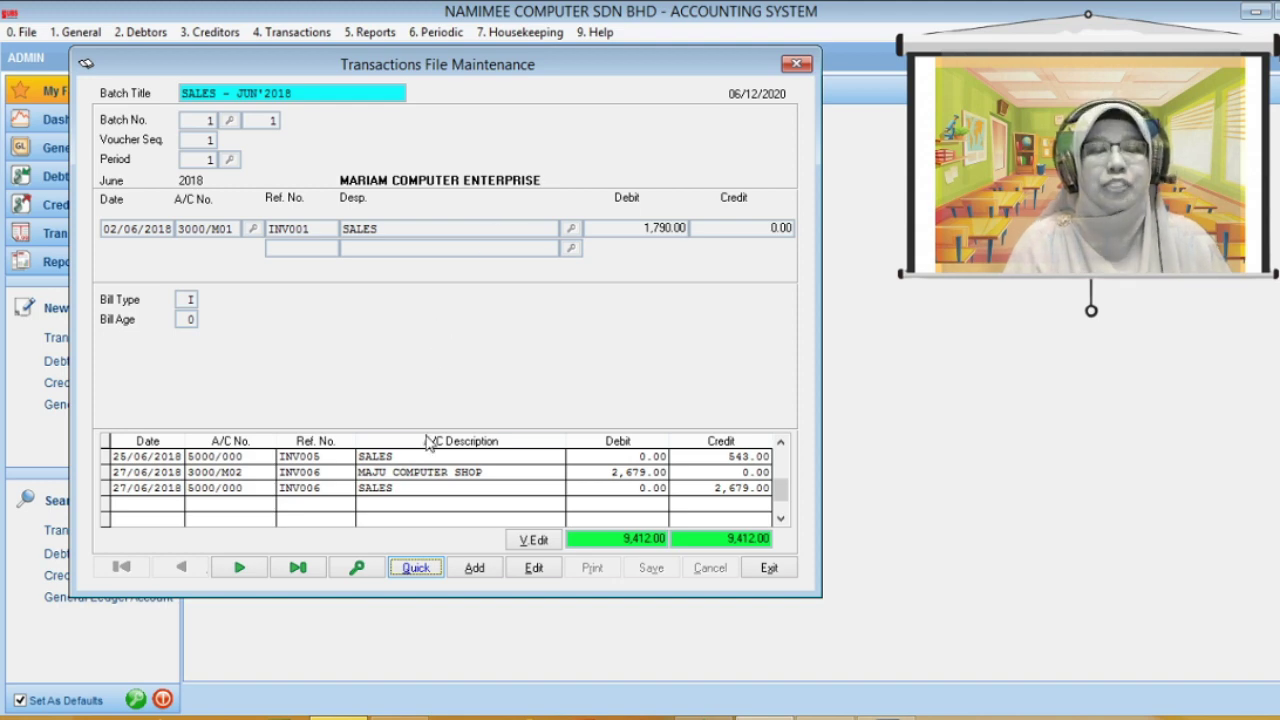
# Step: Start a Quick entry with 3300/000 CASH IN HAND as master account, found by the description "CASH"
pyautogui.click(414, 568)
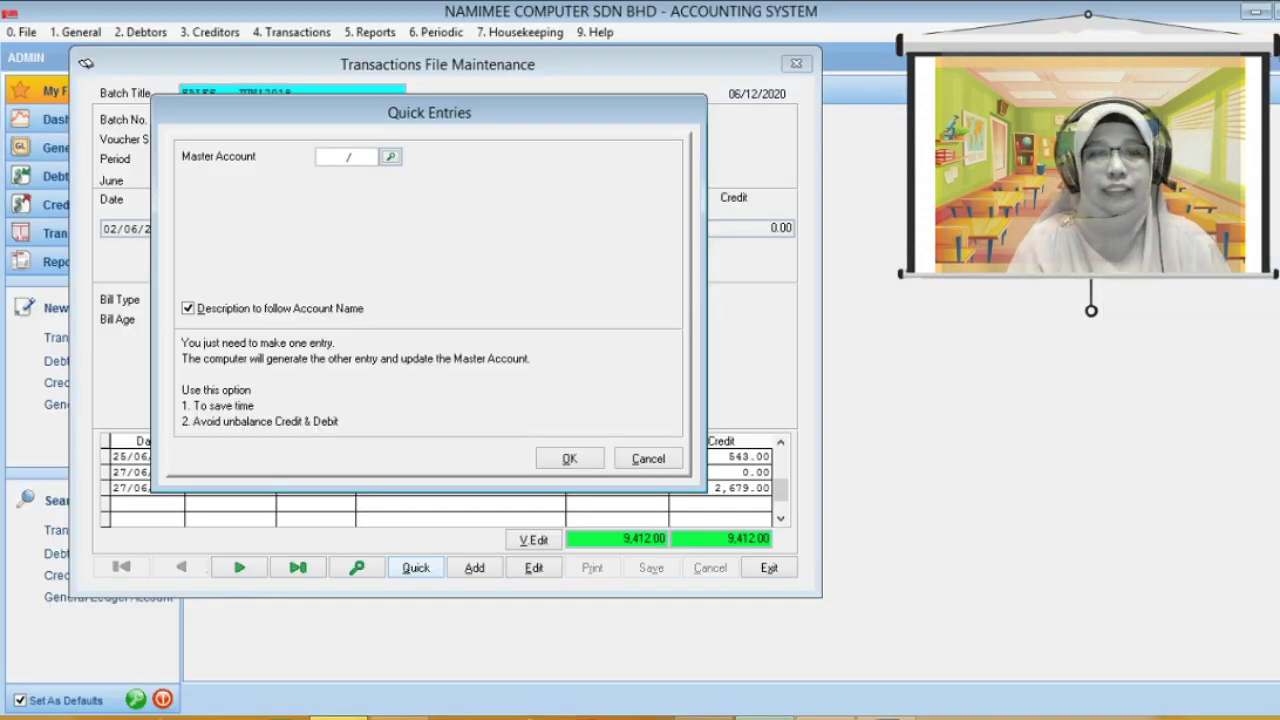
pyautogui.press('Return')
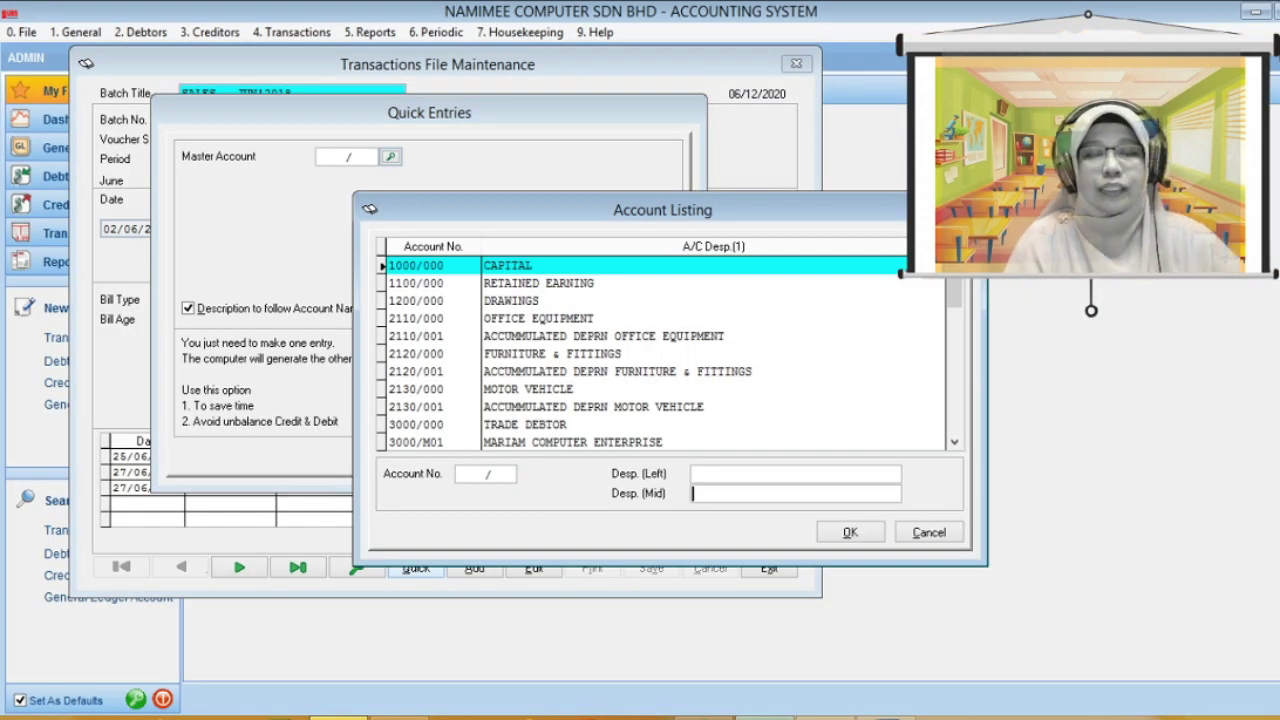
pyautogui.write('C')
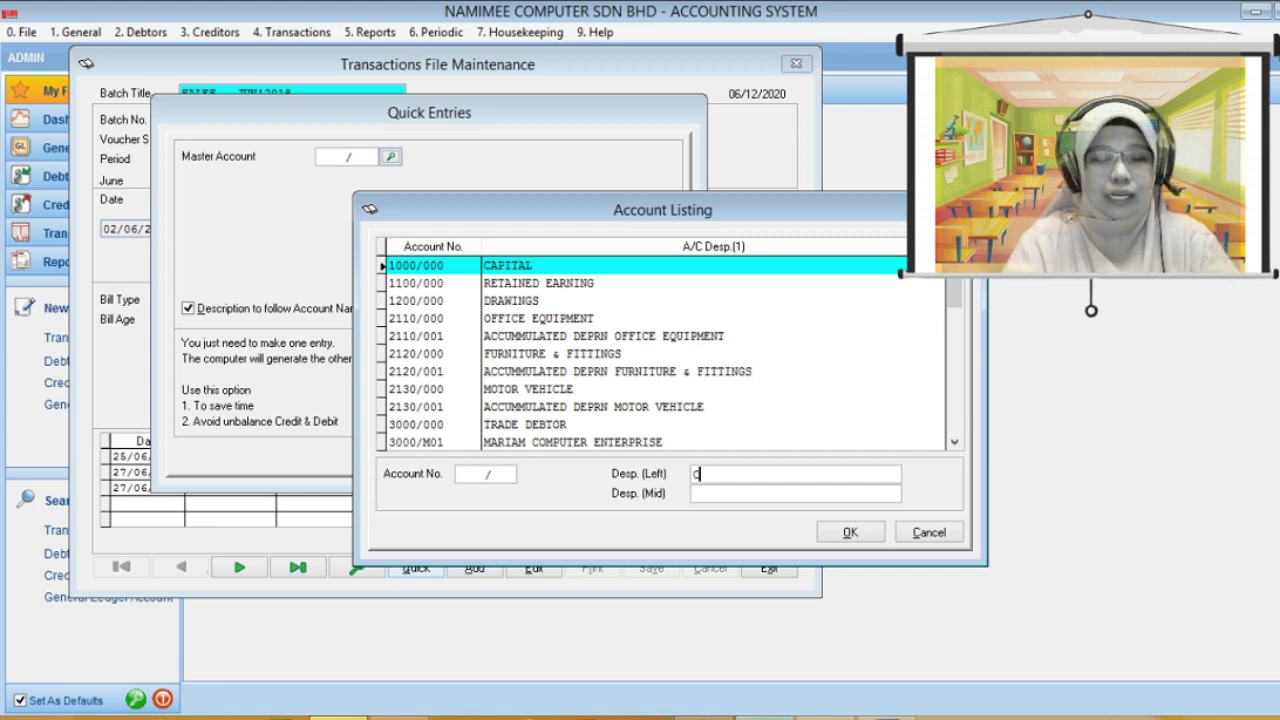
pyautogui.write('ASH')
pyautogui.press('Return')
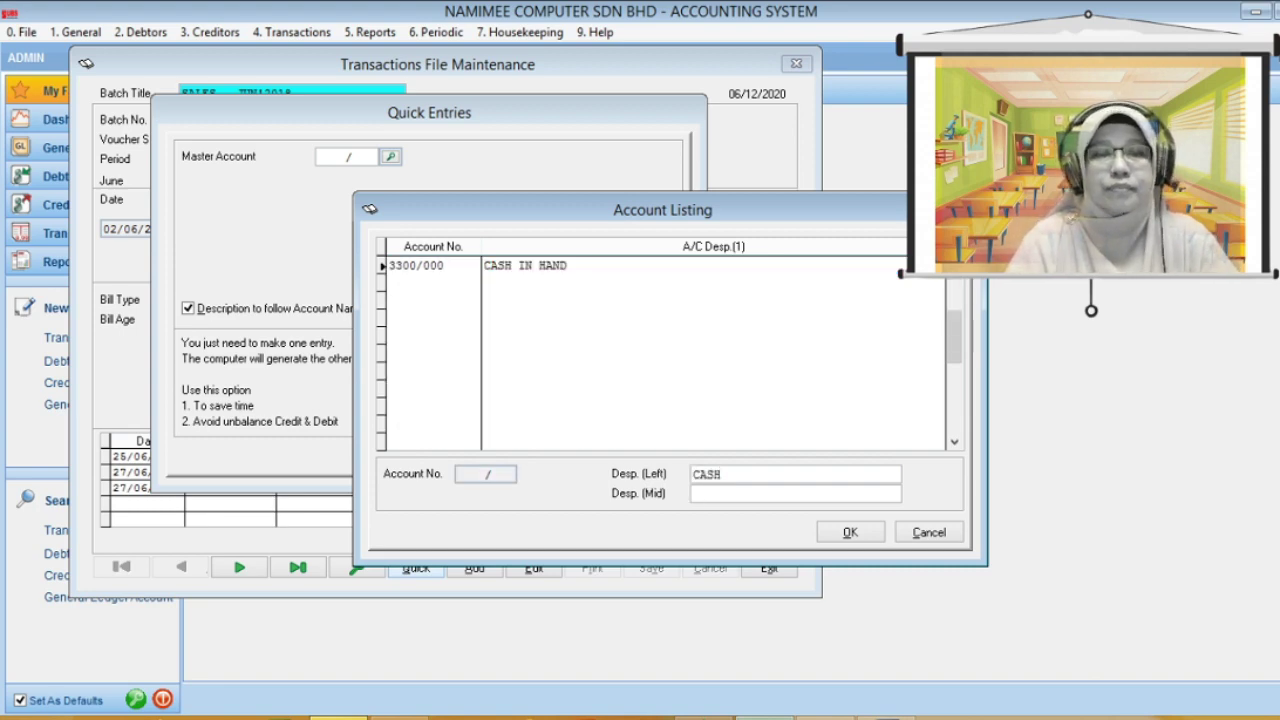
pyautogui.press('Return')
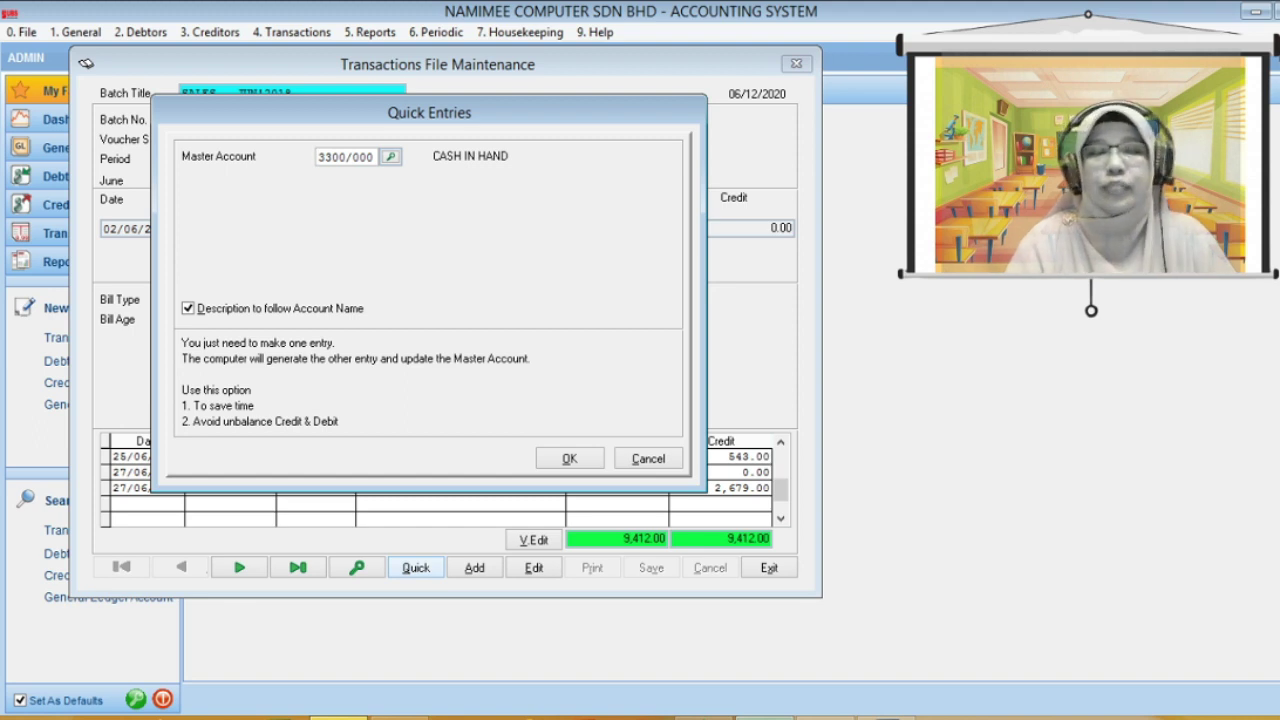
pyautogui.press('Return')
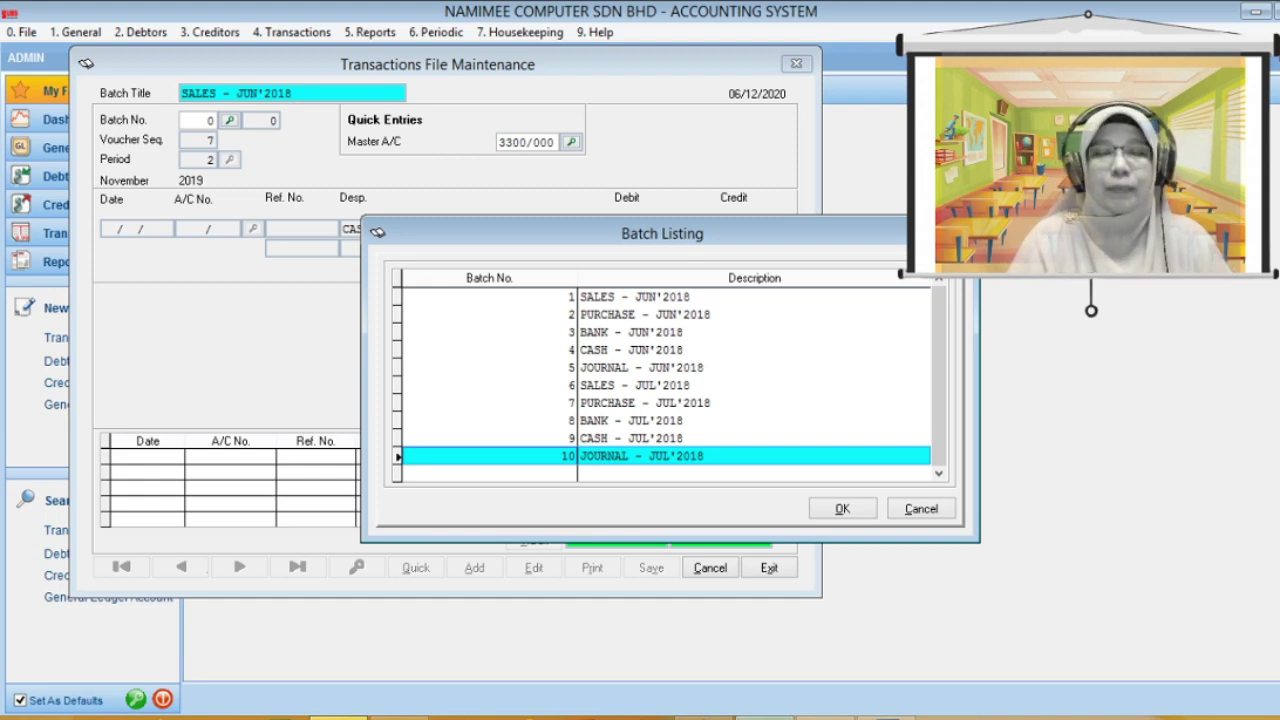
# Step: Choose batch 4, CASH - JUN'2018, for the quick entries and accept period 1
pyautogui.press('Up')
pyautogui.press('Up')
pyautogui.press('Up')
pyautogui.press('Up')
pyautogui.press('Up')
pyautogui.press('Up')
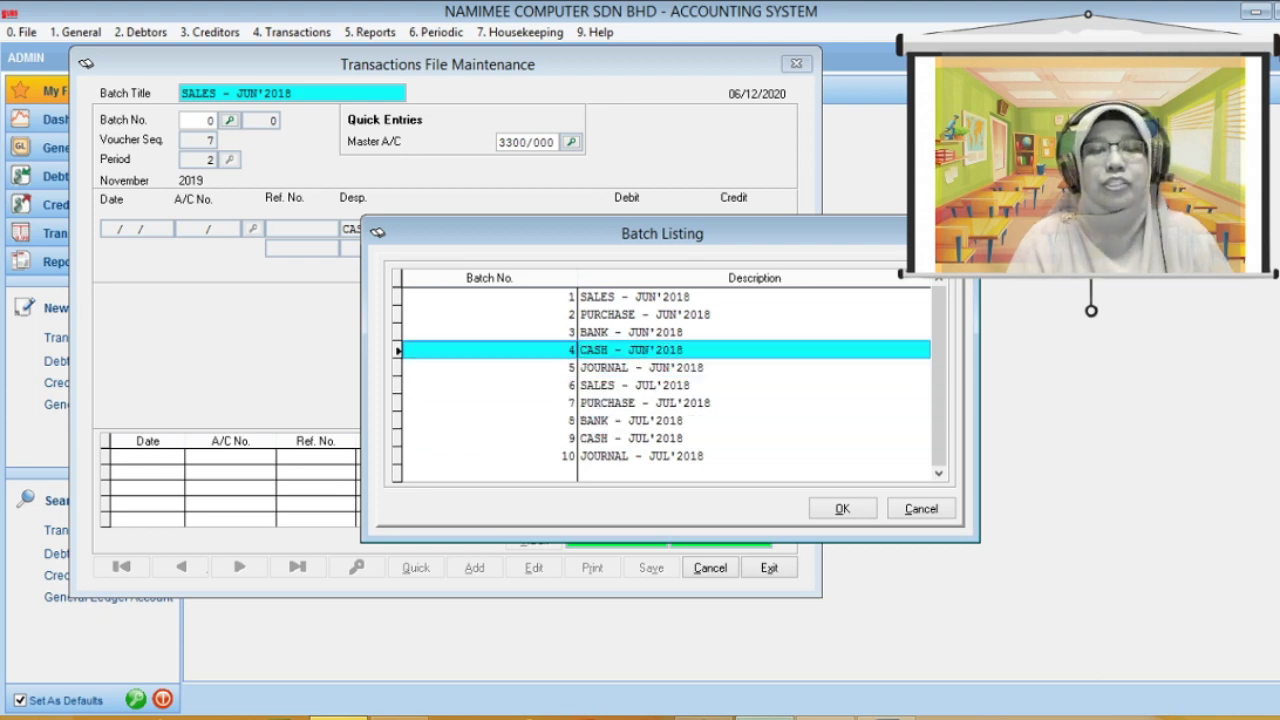
pyautogui.press('Return')
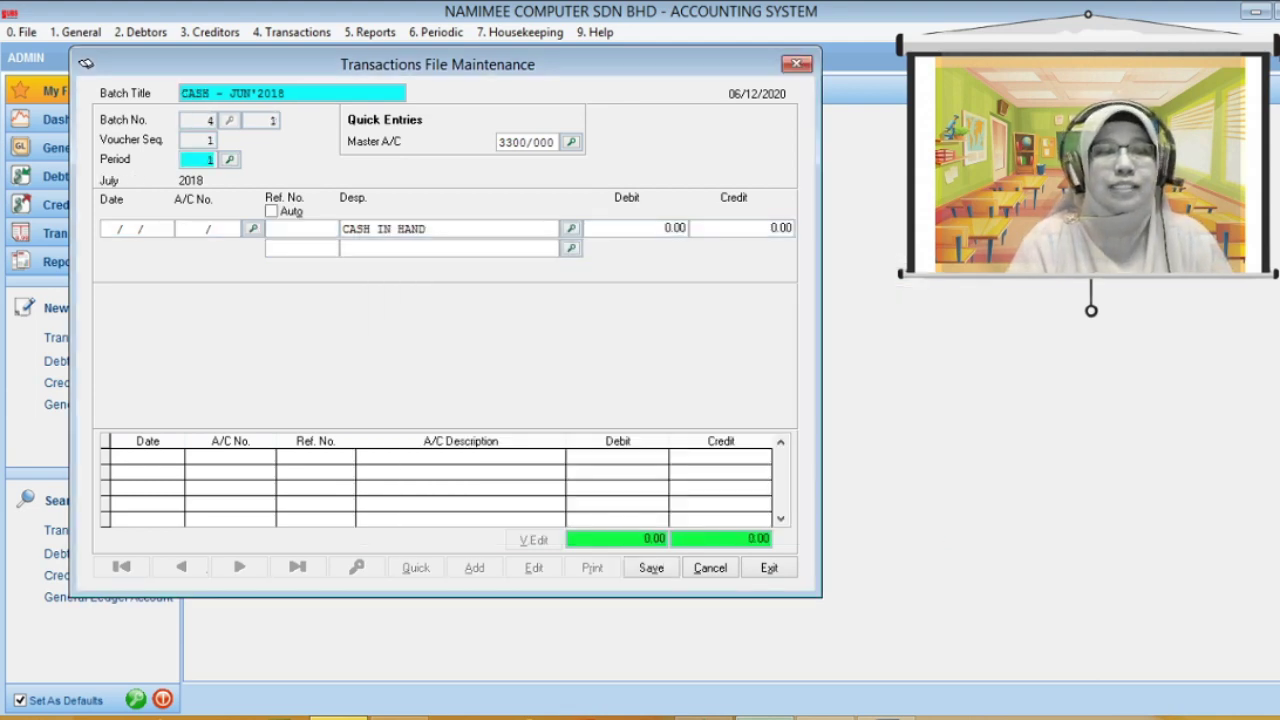
pyautogui.press('Return')
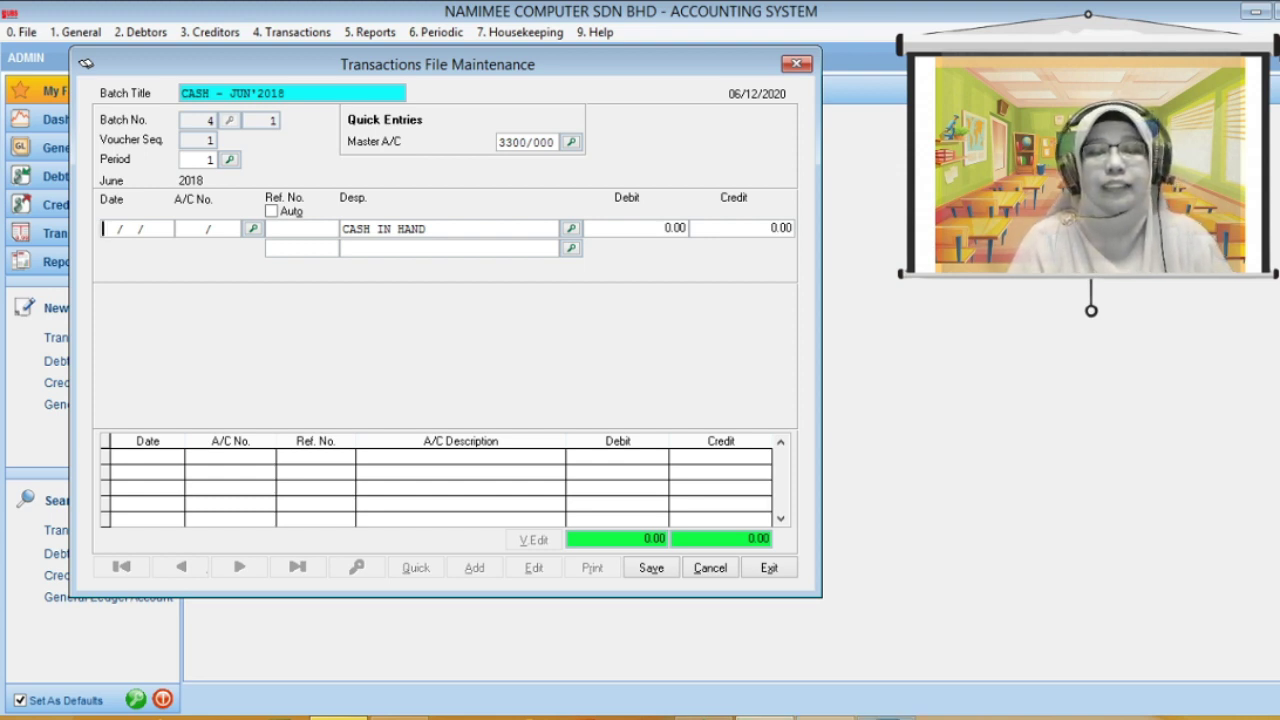
# Step: Check the June cash transactions in the Word module, return to the accounting system, and date the quick entry 13/06/2018
pyautogui.hotkey('alt', 'Tab')
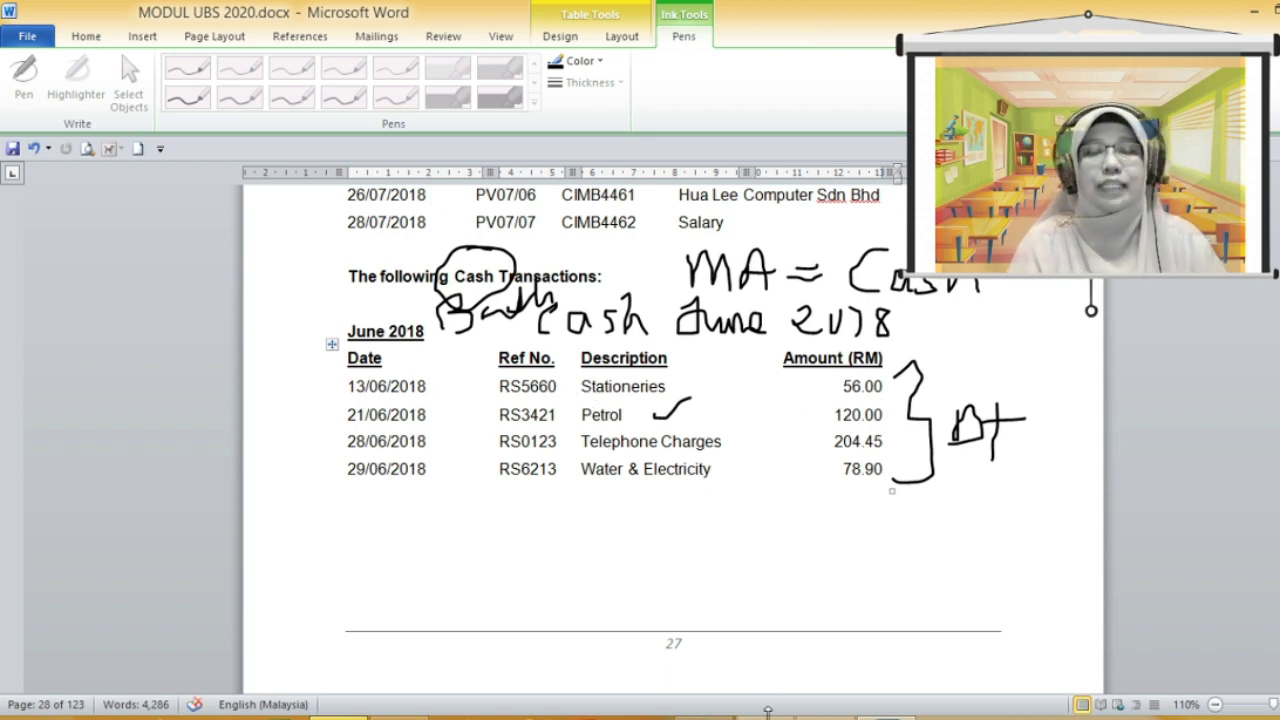
pyautogui.click(765, 714)
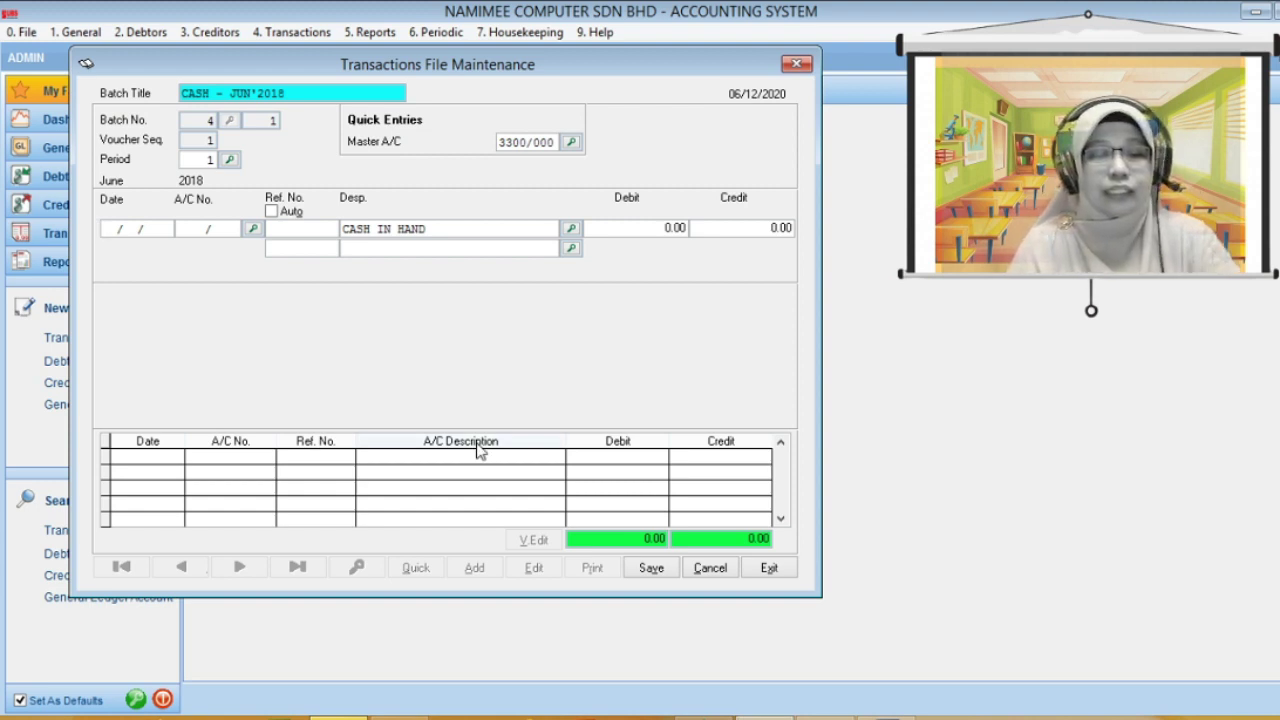
pyautogui.write('13/06/')
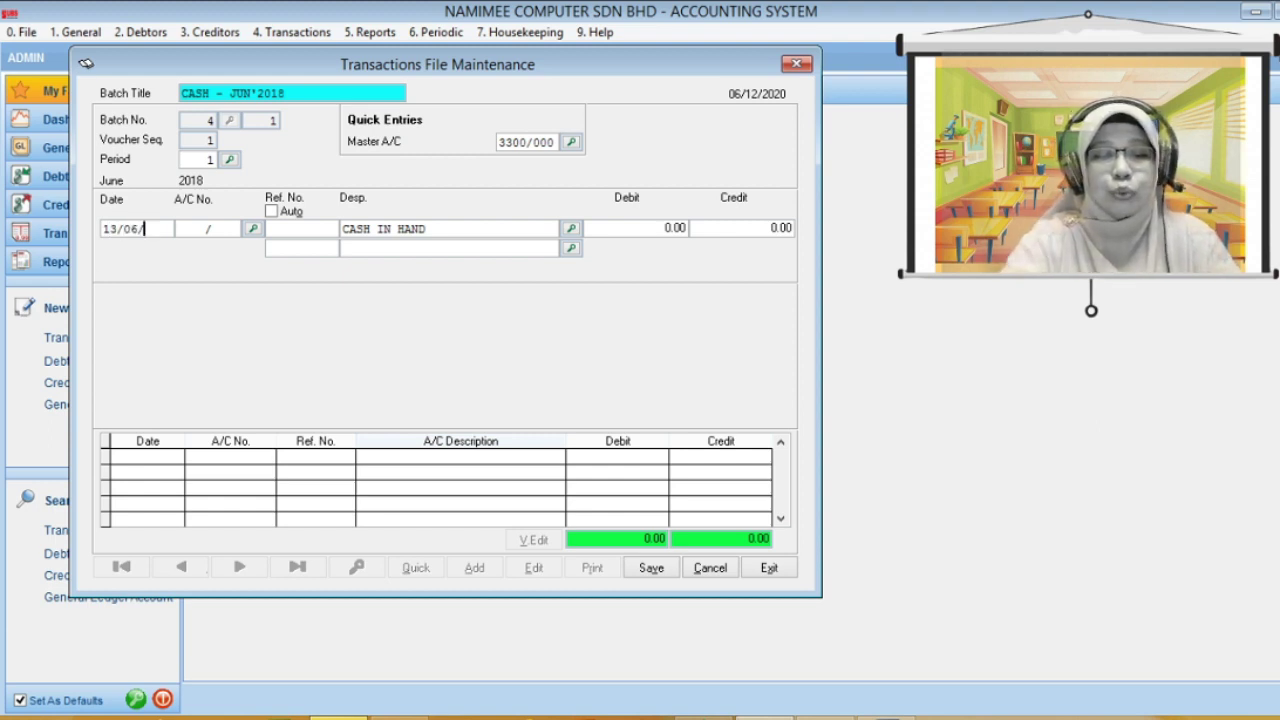
pyautogui.write('2018')
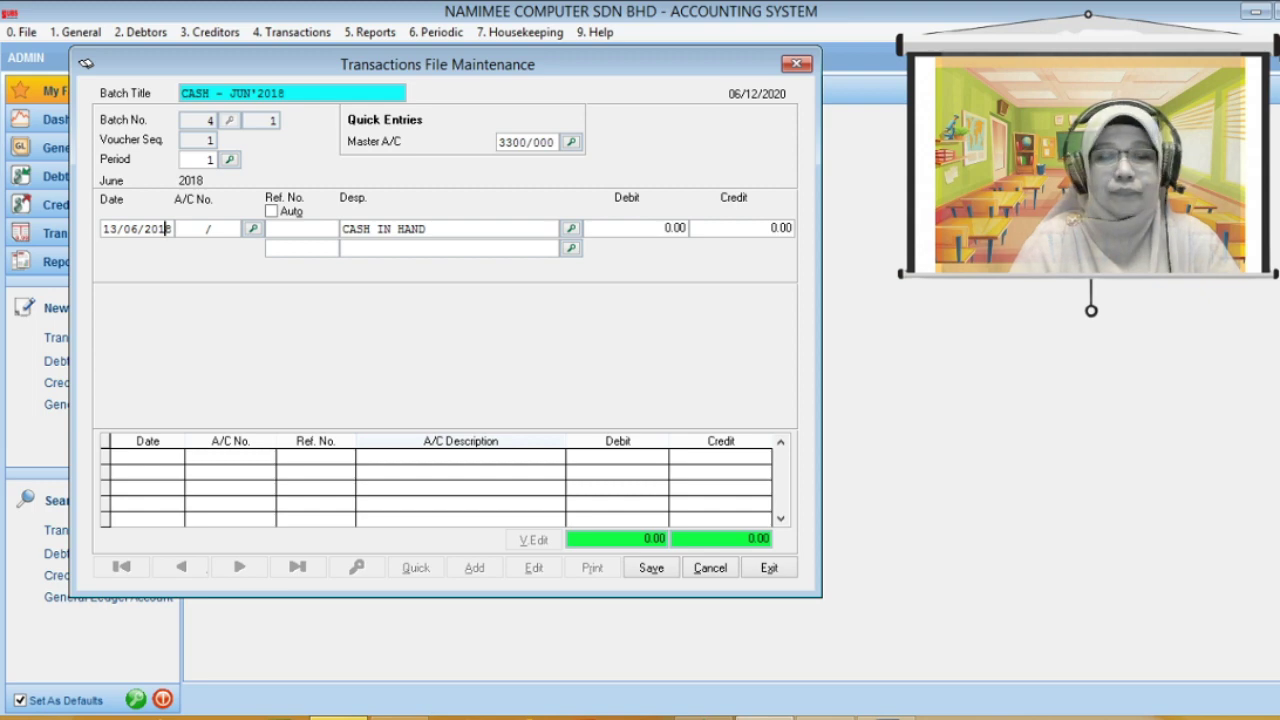
pyautogui.press('Return')
# Step: Look for a stationery account in the account listing by the description "STA" and among the expense accounts, then close the listing
pyautogui.press('F2')
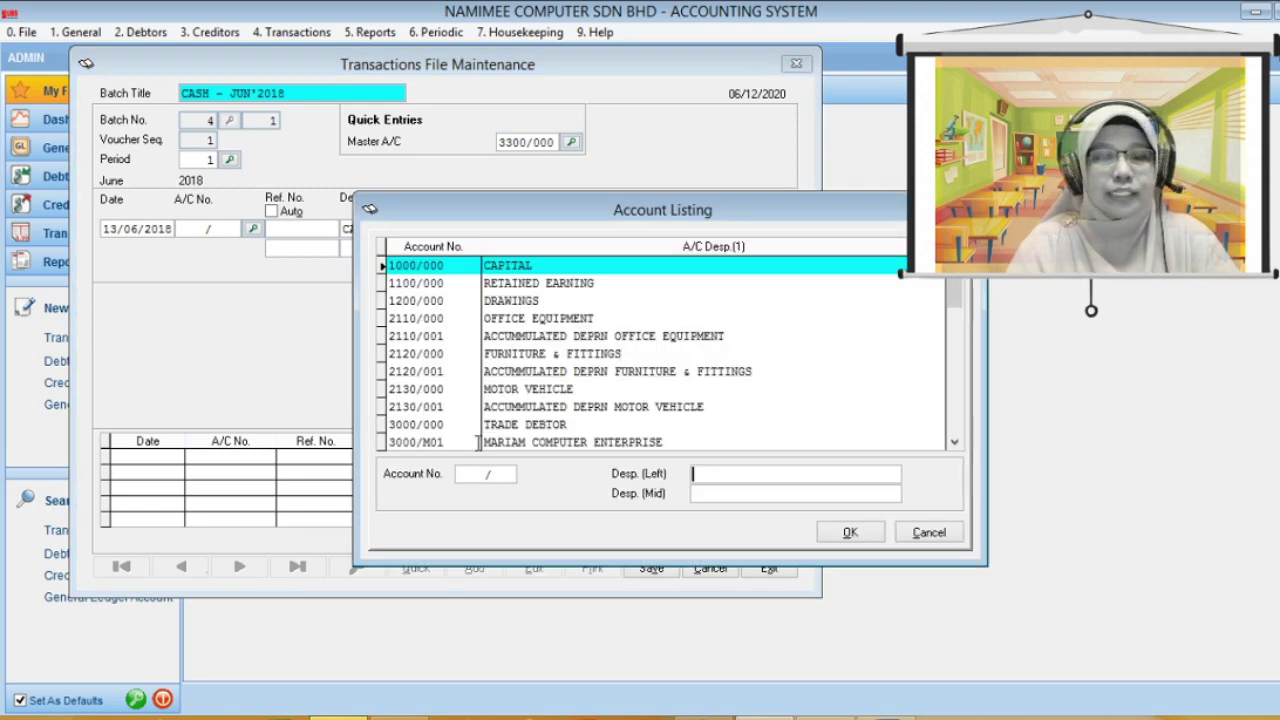
pyautogui.write('STA')
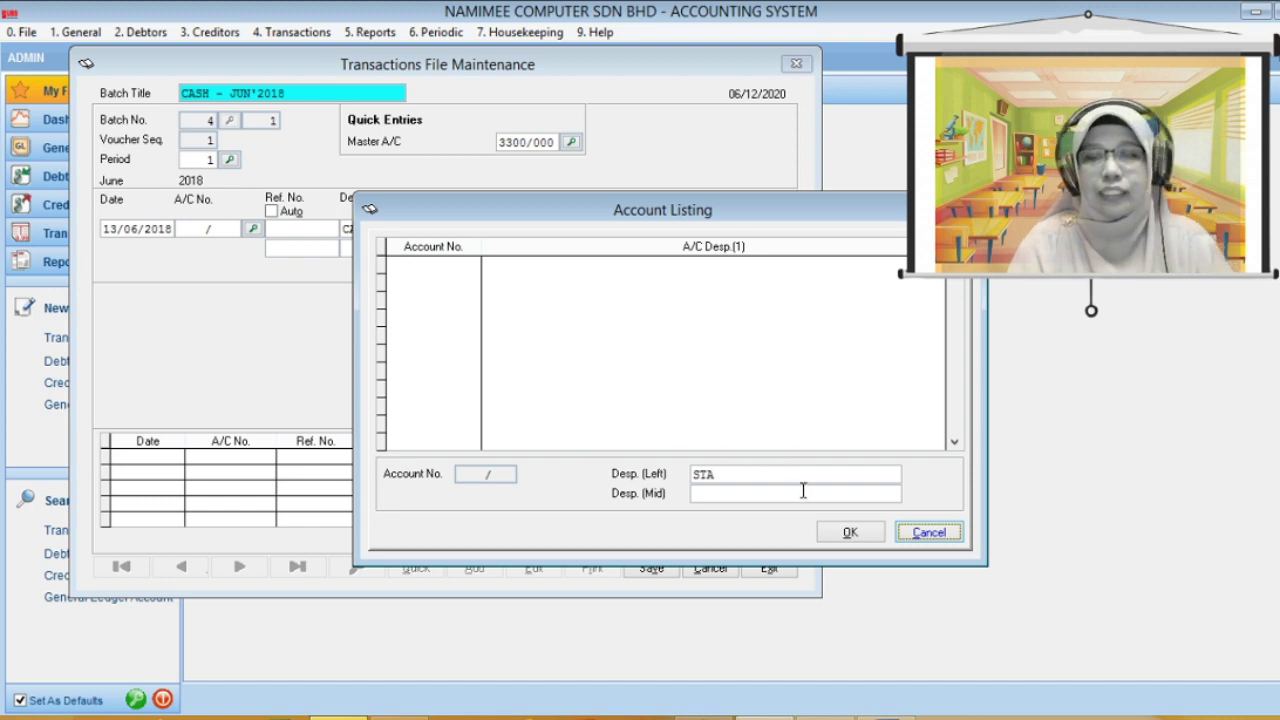
pyautogui.click(714, 474)
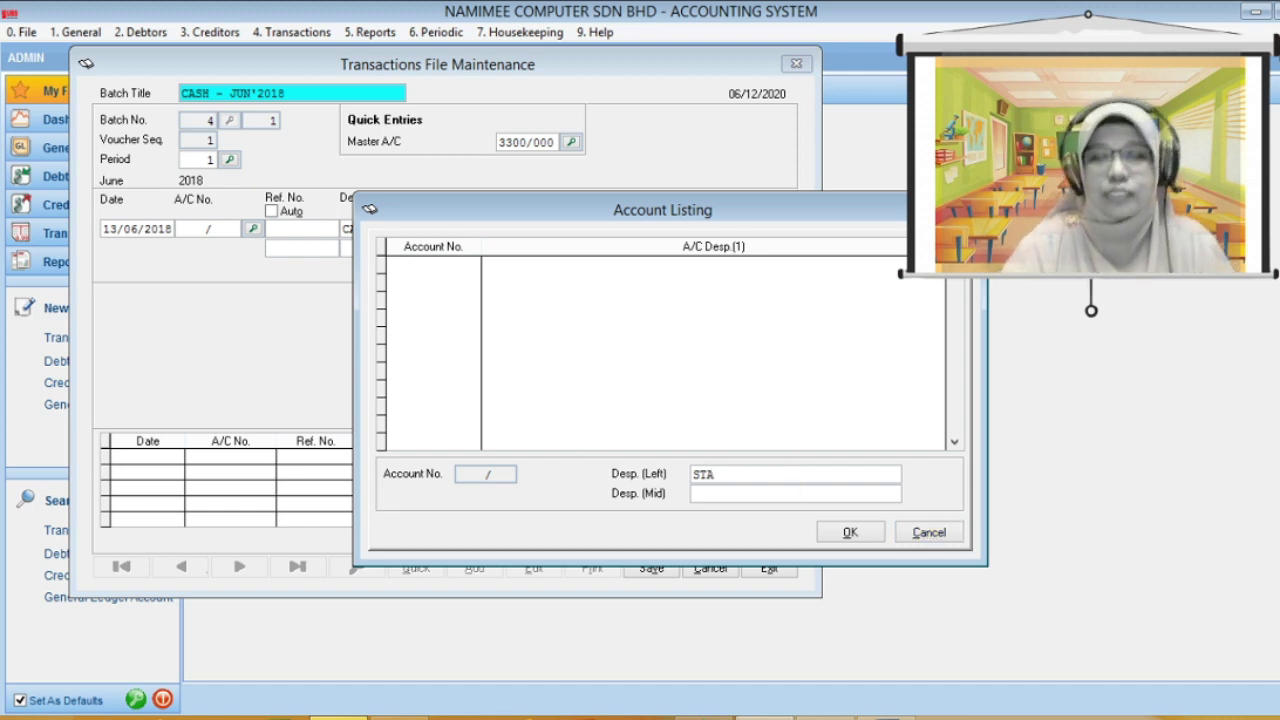
pyautogui.press('BackSpace')
pyautogui.press('BackSpace')
pyautogui.press('BackSpace')
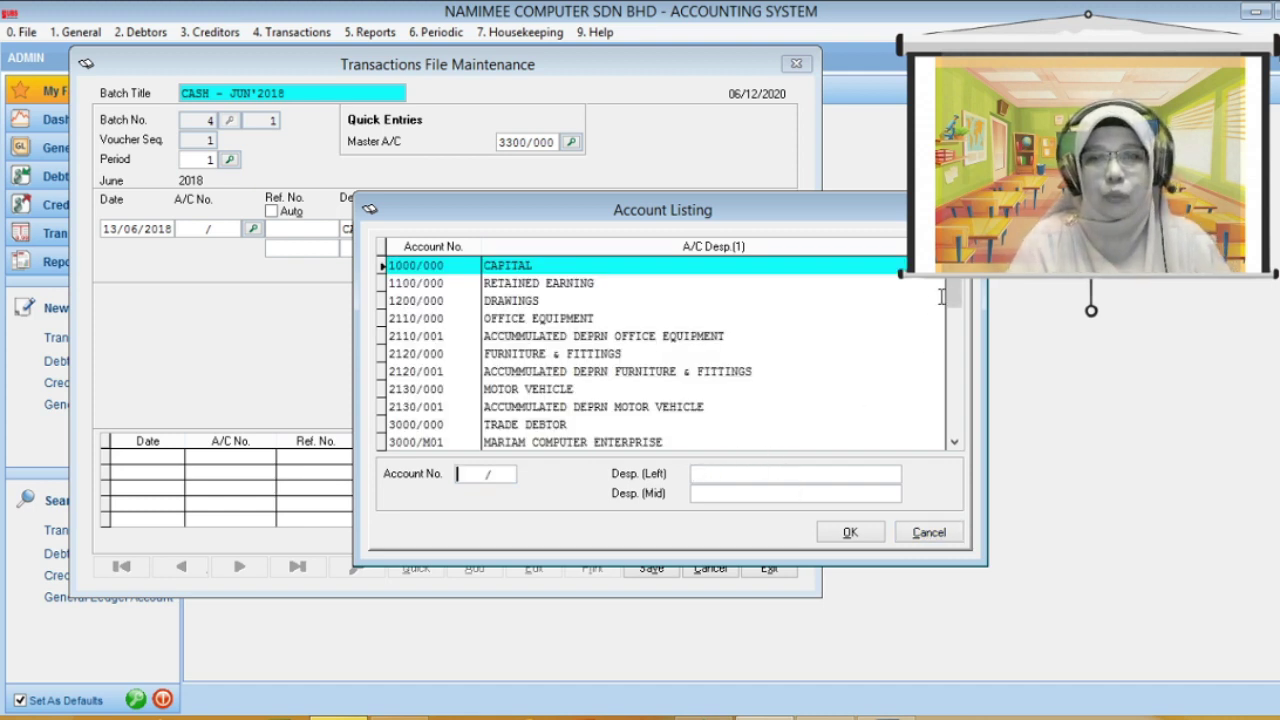
pyautogui.moveTo(952, 290); pyautogui.dragTo(955, 433)
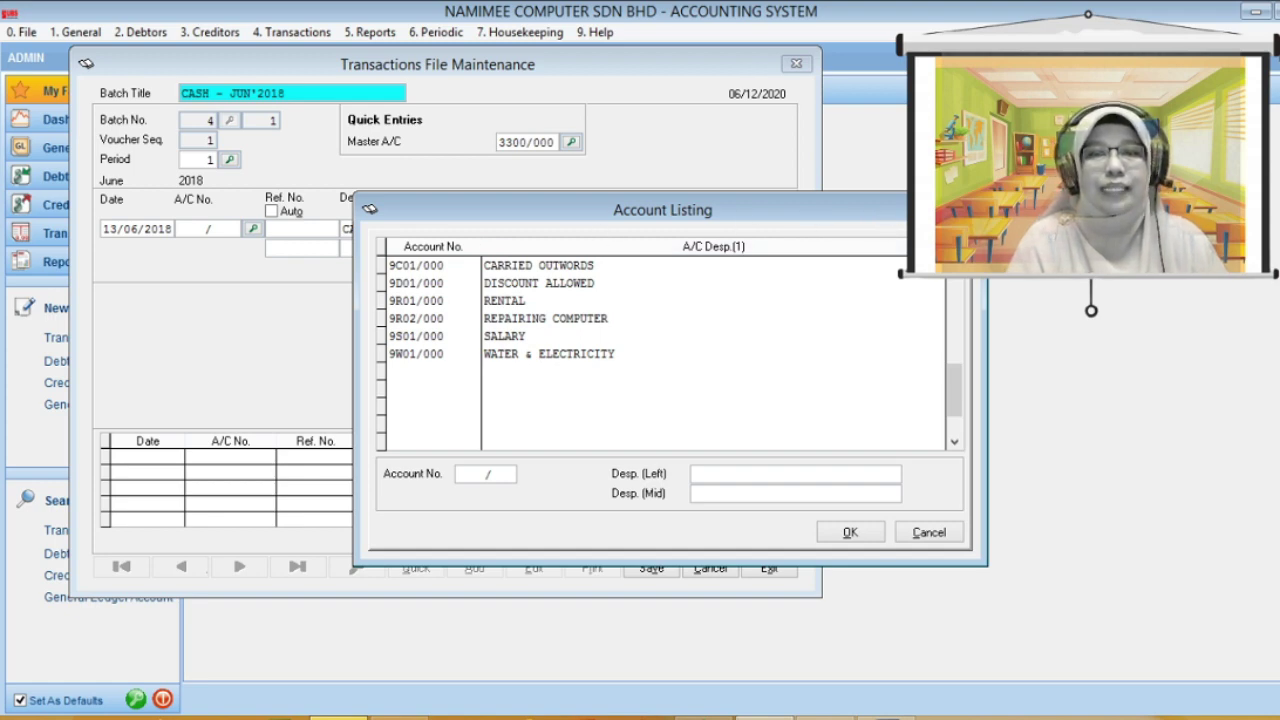
pyautogui.press('Escape')
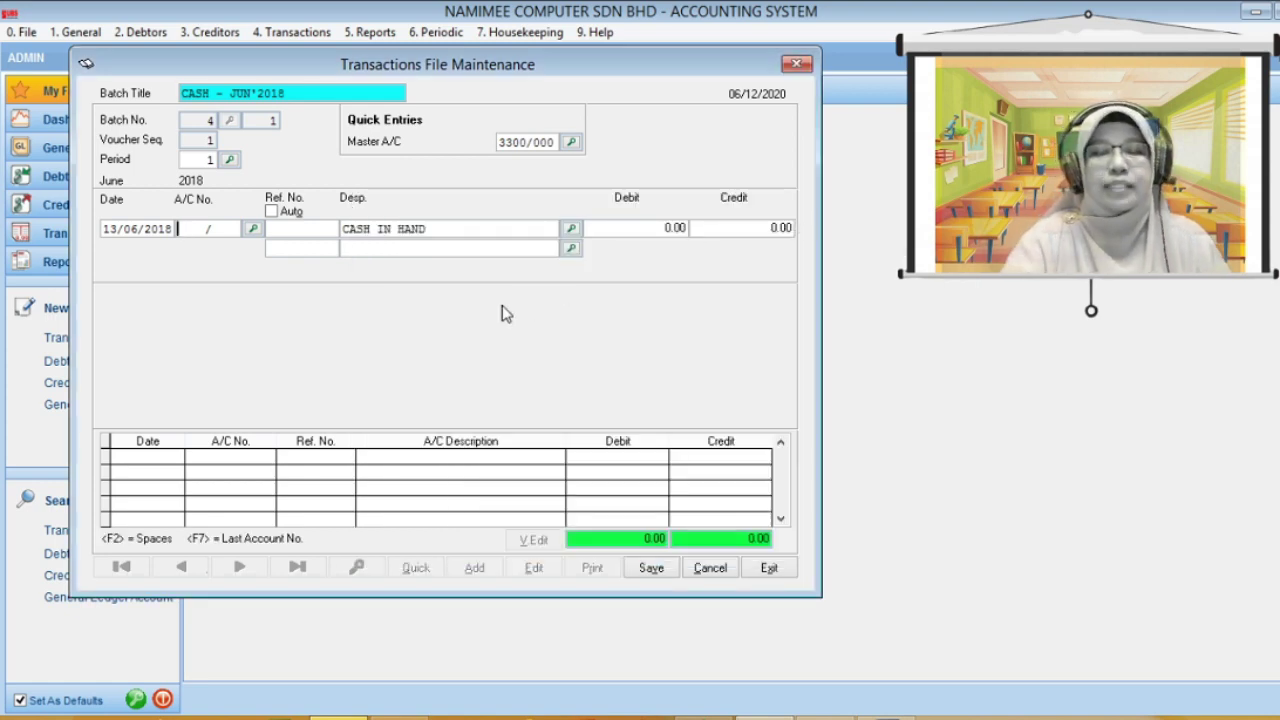
# Step: Enter 9S02/000 as the entry's account number, agree to create that account, and move its maintenance window clear of the webcam overlay
pyautogui.write('9502/')
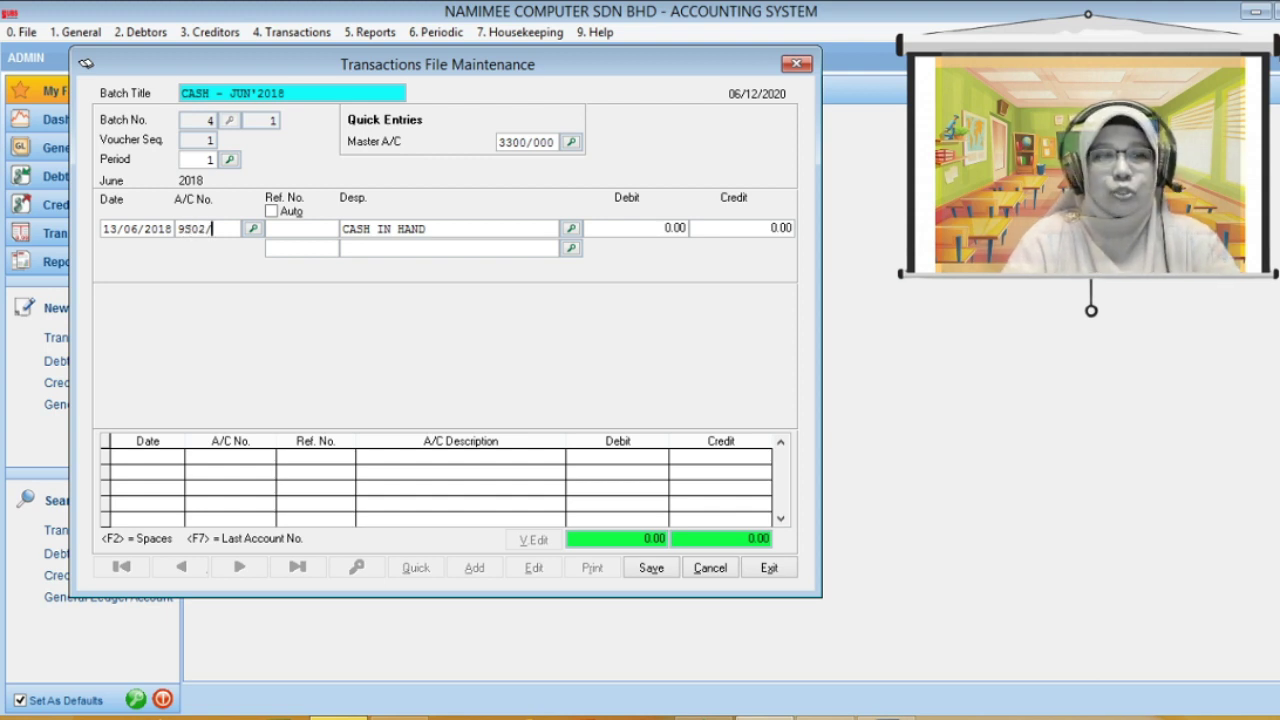
pyautogui.write('000')
pyautogui.press('Return')
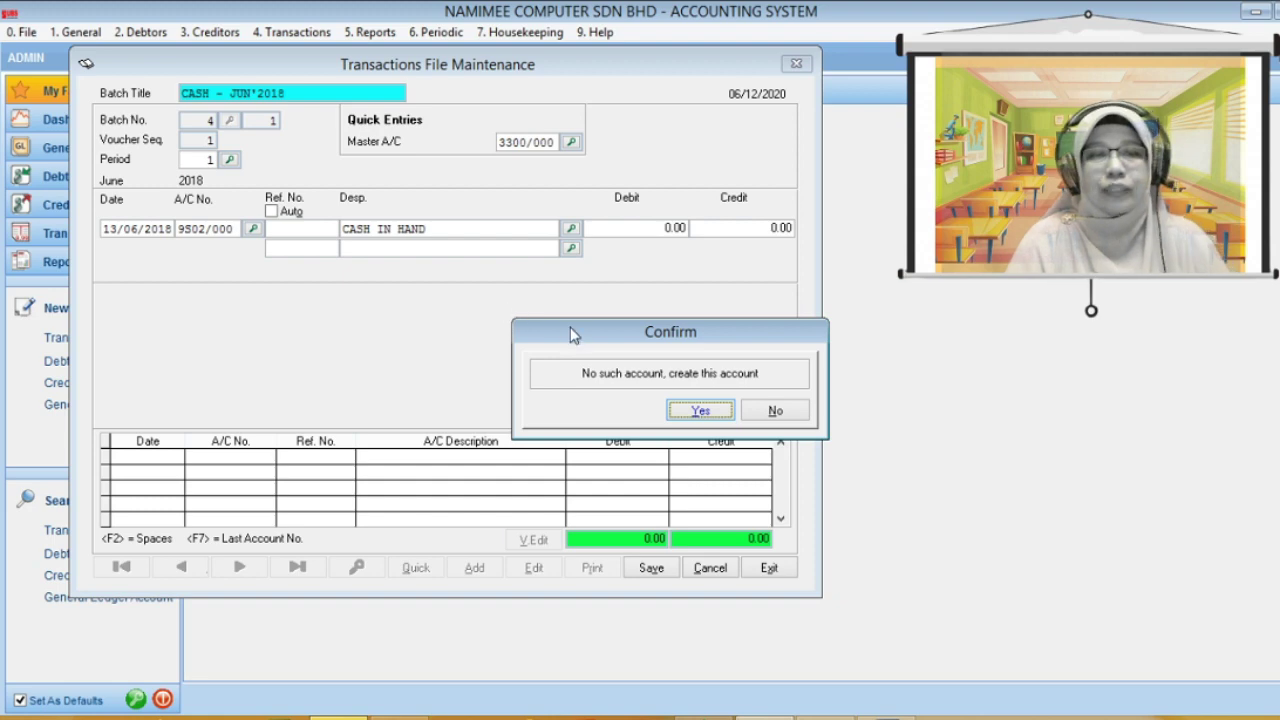
pyautogui.moveTo(570, 332); pyautogui.dragTo(314, 218)
pyautogui.click(444, 296)
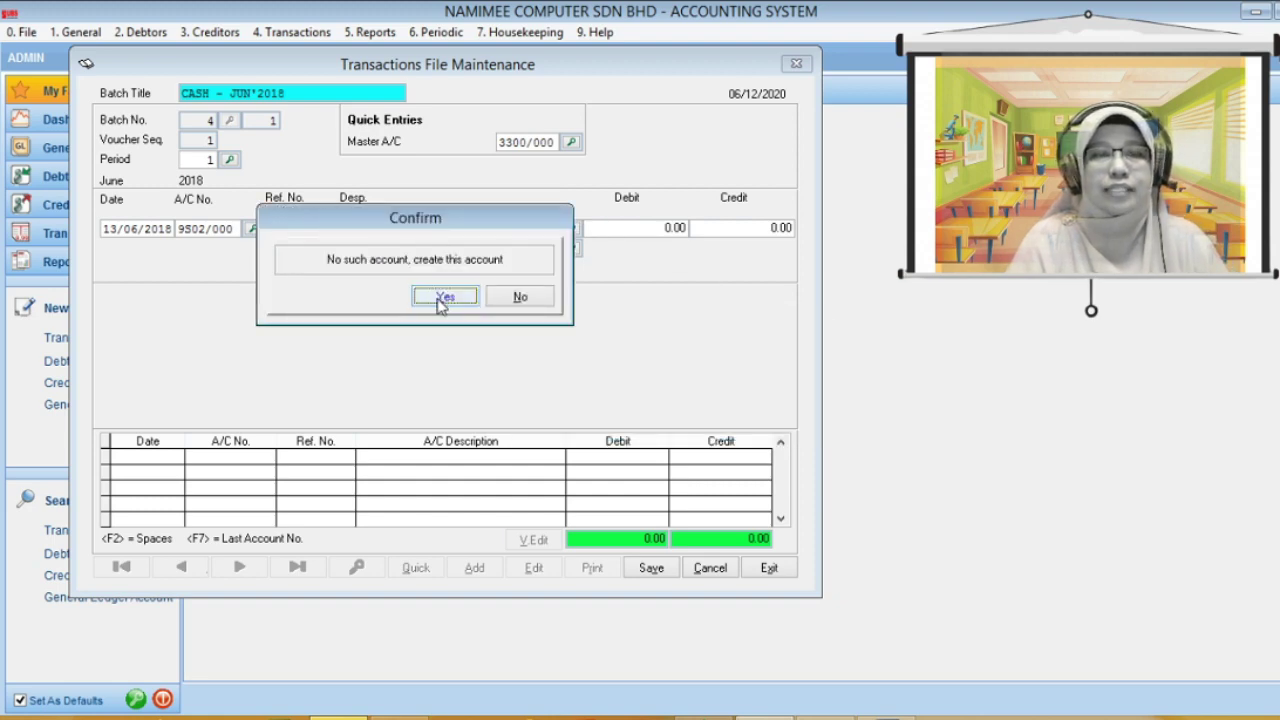
pyautogui.moveTo(500, 166); pyautogui.dragTo(342, 119)
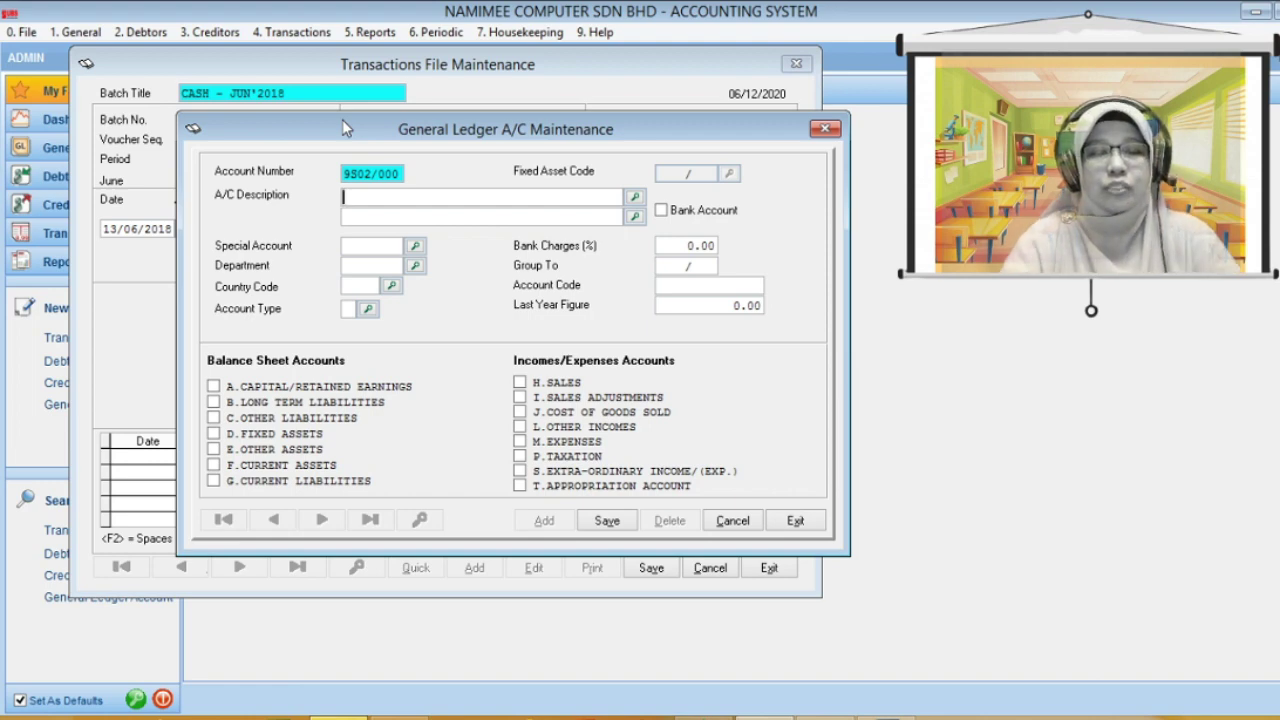
# Step: Describe the new ledger account as STATIONERIES, set its account type to M (Expenses), and save it
pyautogui.write('STATIONERY')
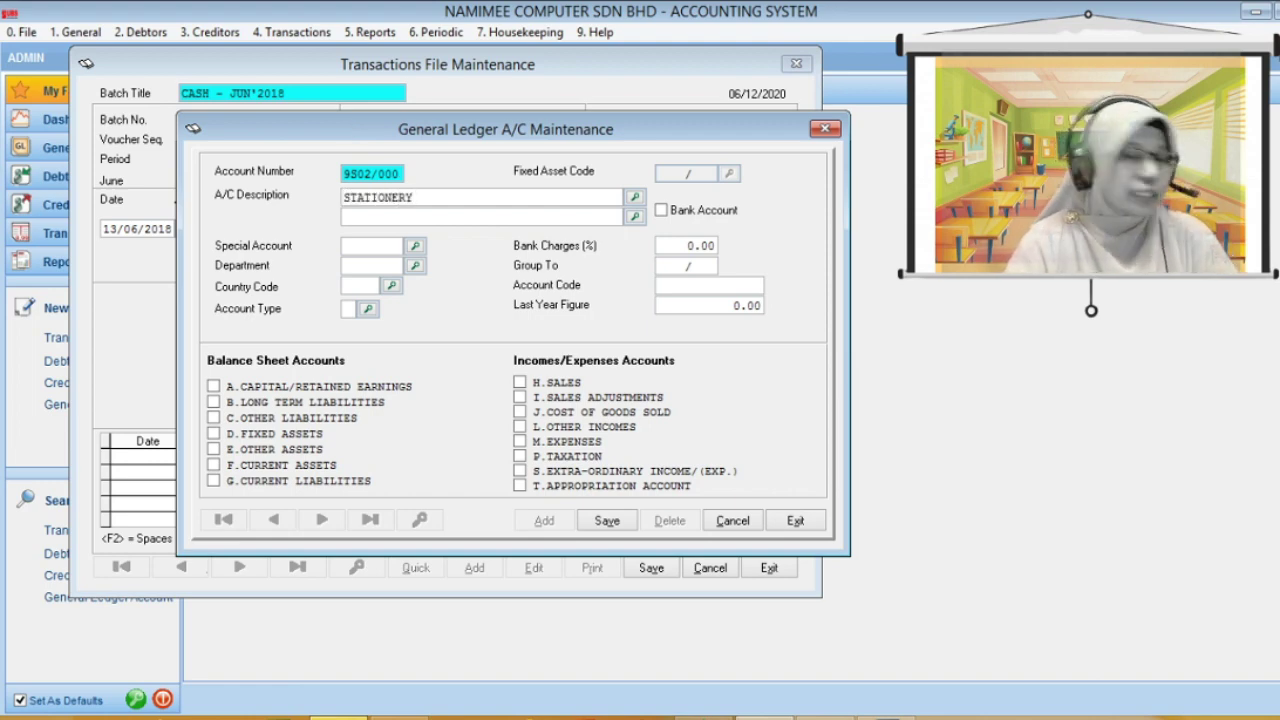
pyautogui.press('BackSpace')
pyautogui.write('IES')
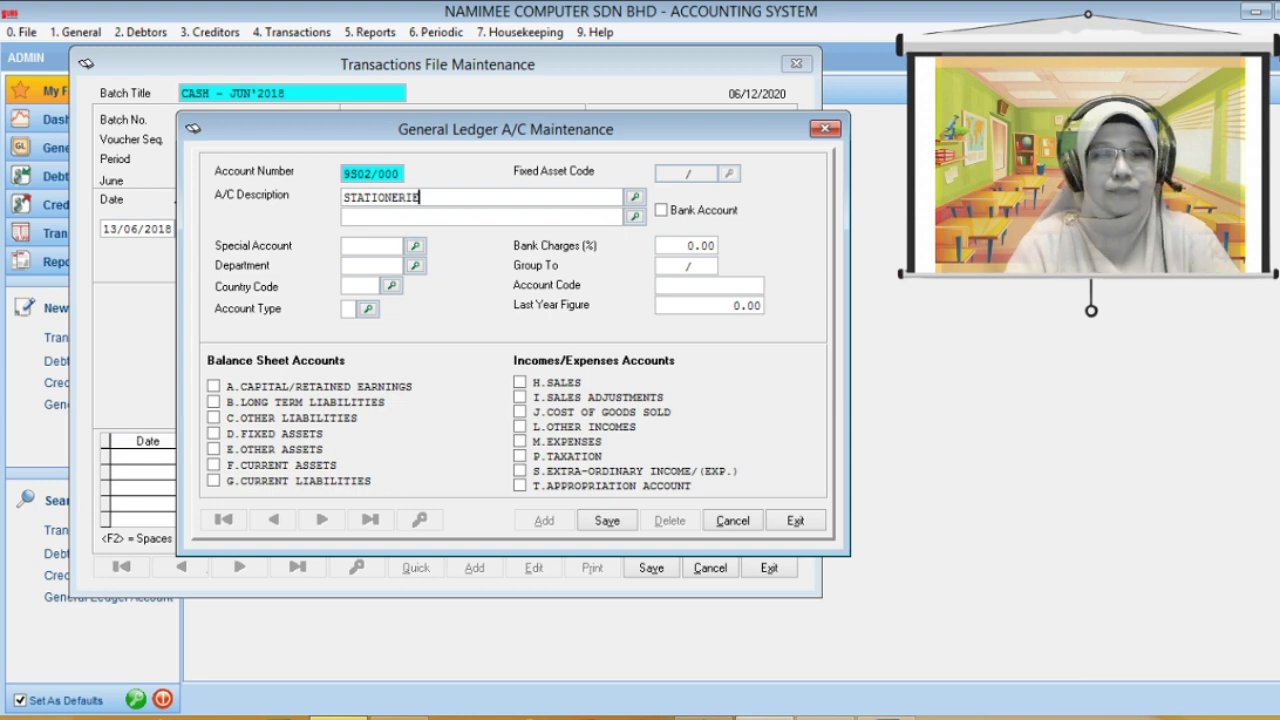
pyautogui.press('Return')
pyautogui.press('Return')
pyautogui.press('Return')
pyautogui.press('Return')
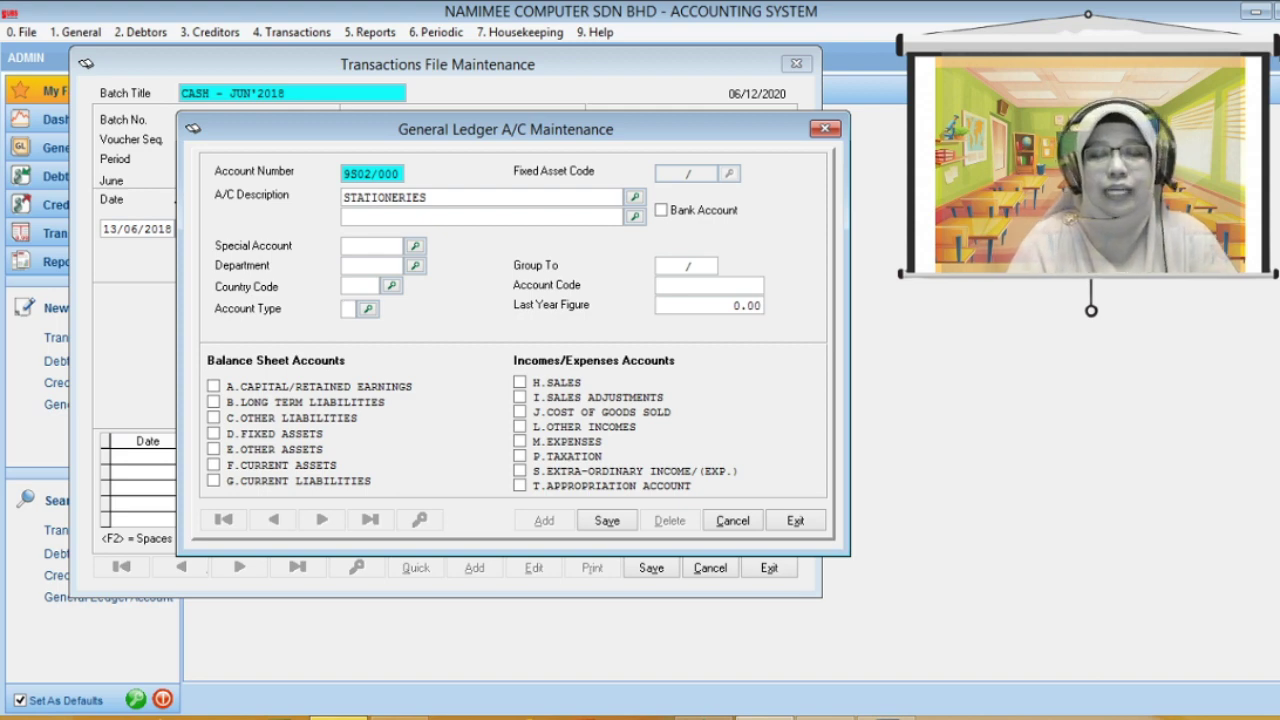
pyautogui.write('M')
pyautogui.press('Return')
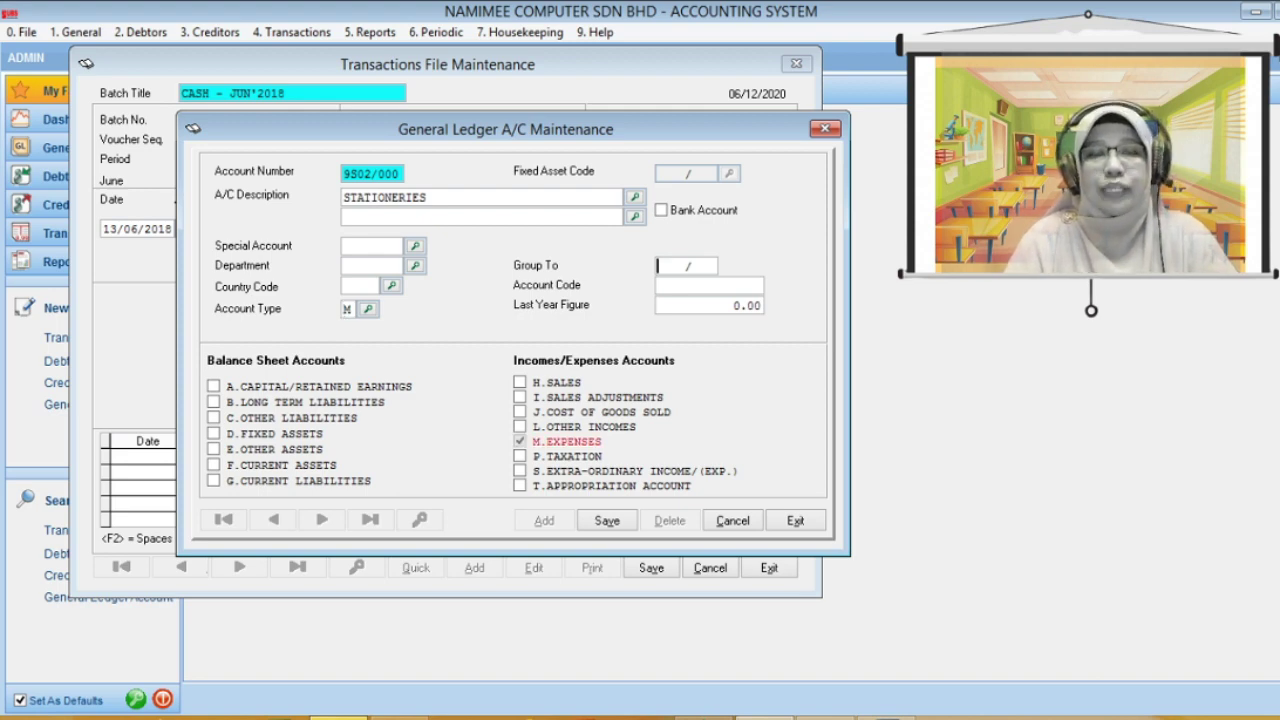
pyautogui.click(607, 520)
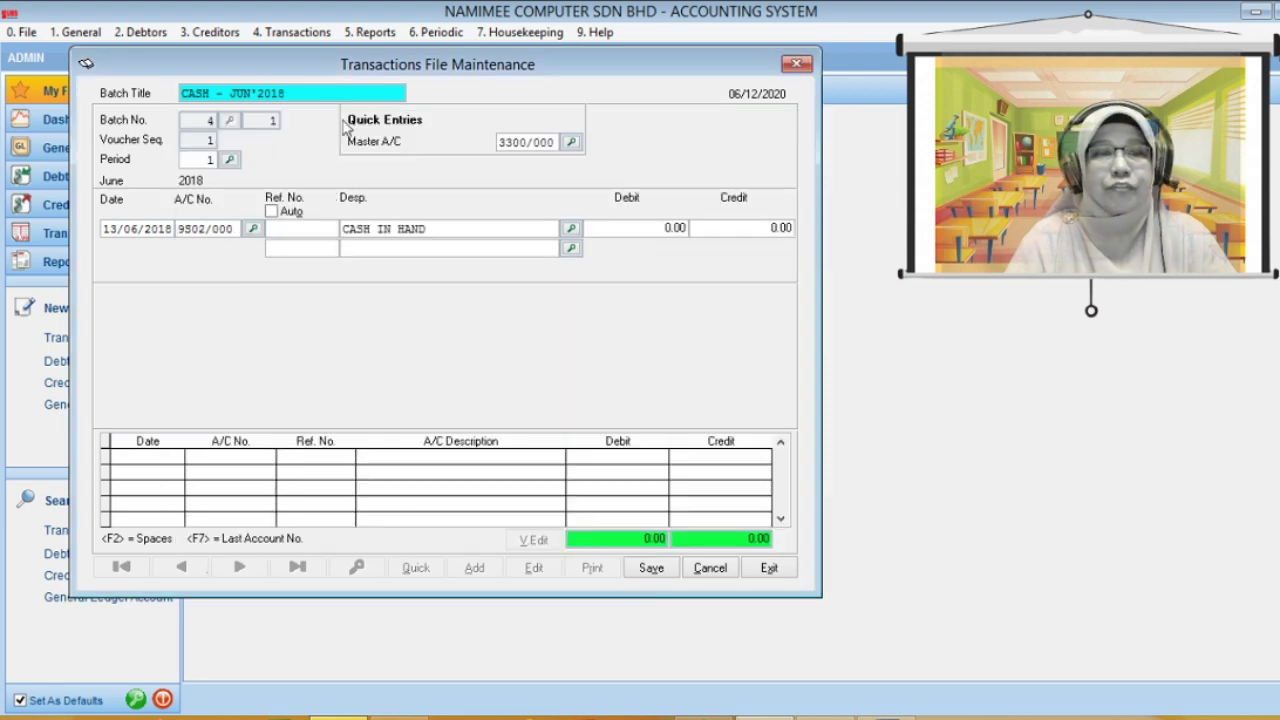
# Step: Complete the Stationeries entry with reference RS5660 and a debit of 56.00, and save it
pyautogui.press('Return')
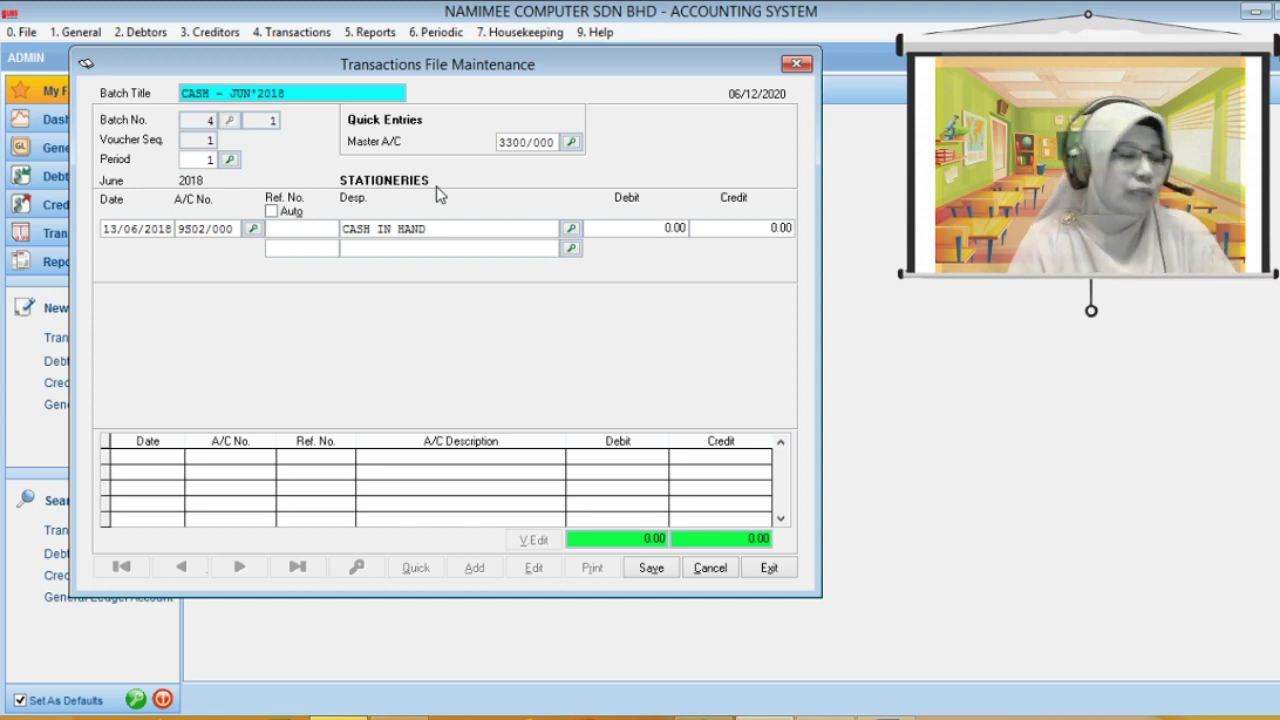
pyautogui.write('R')
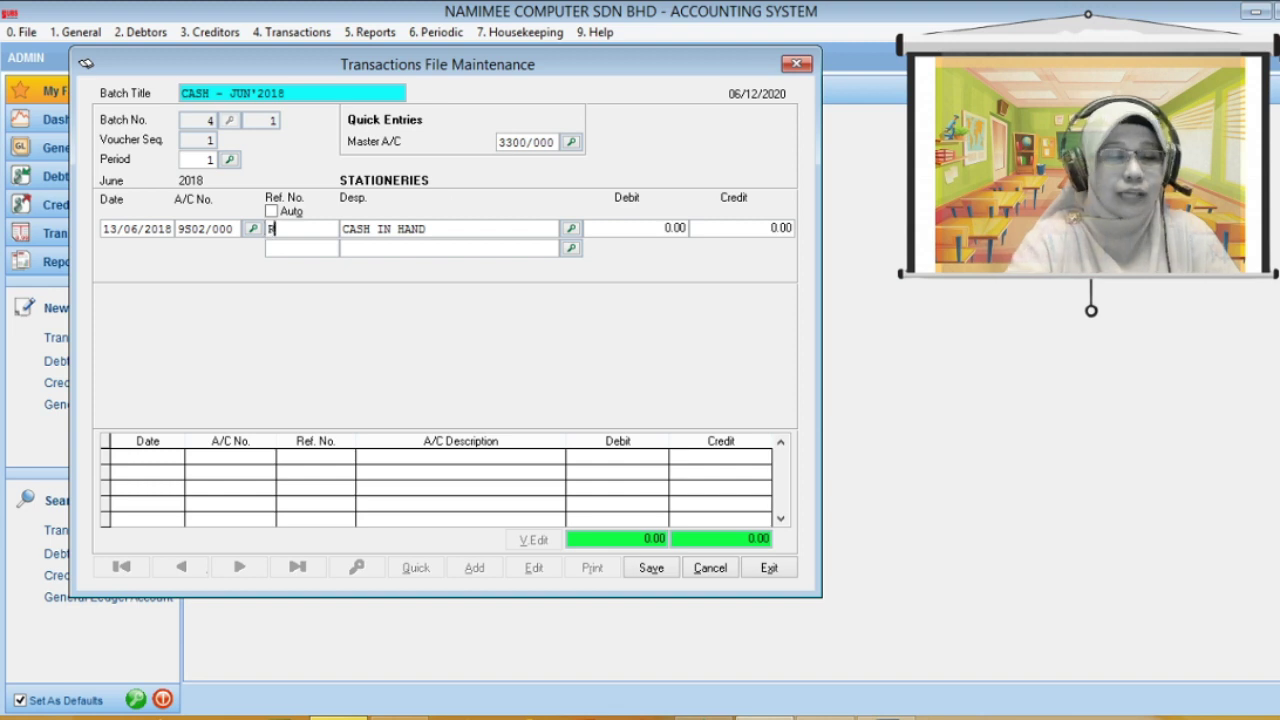
pyautogui.write('S5660')
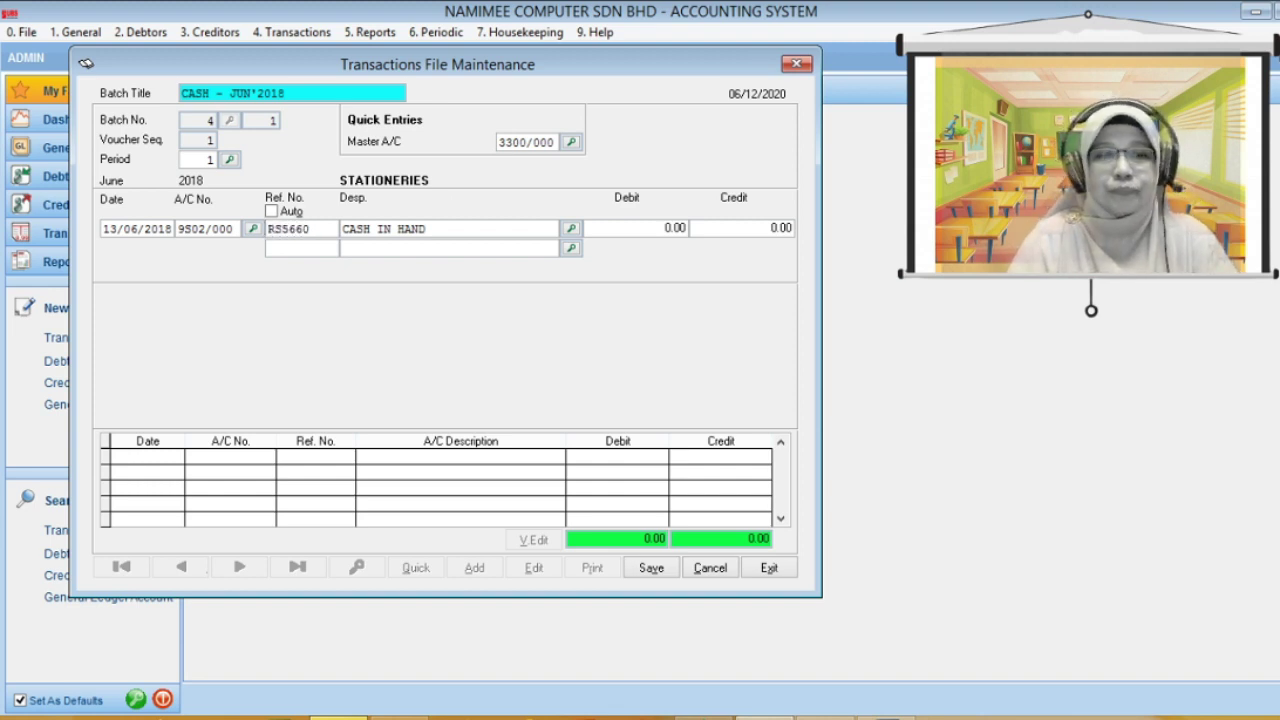
pyautogui.click(268, 248)
pyautogui.press('Tab')
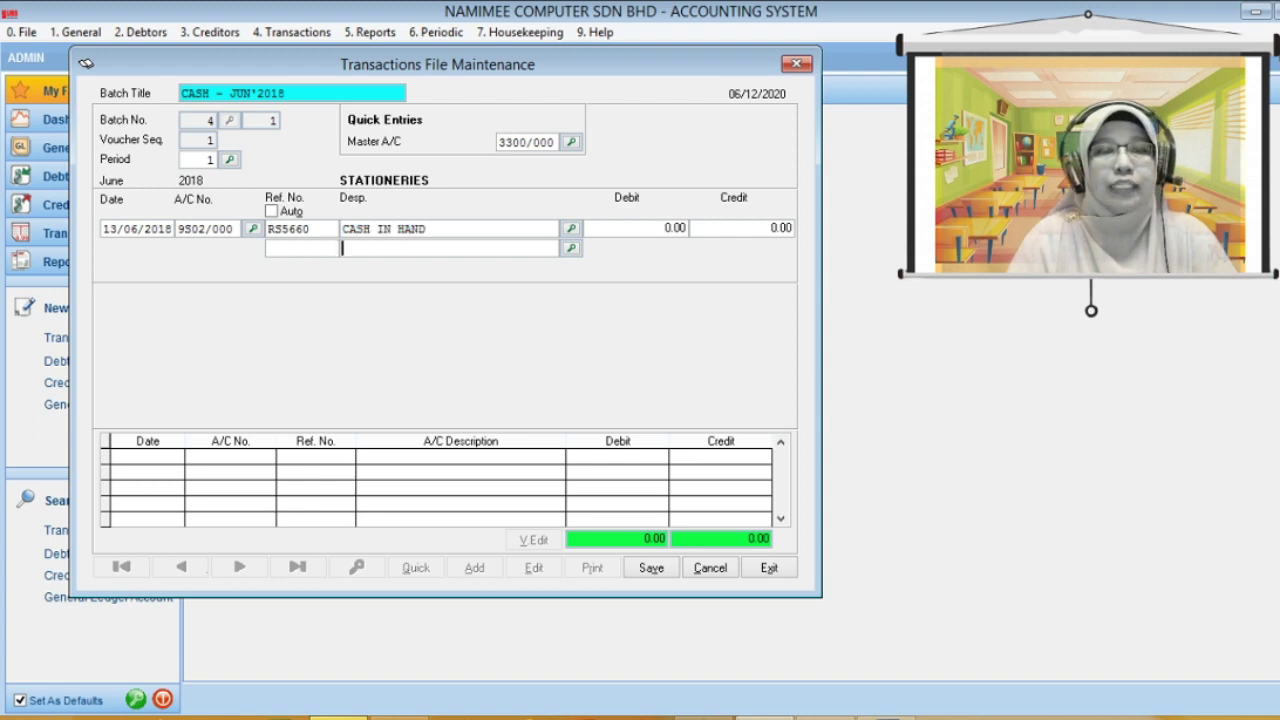
pyautogui.press('Tab')
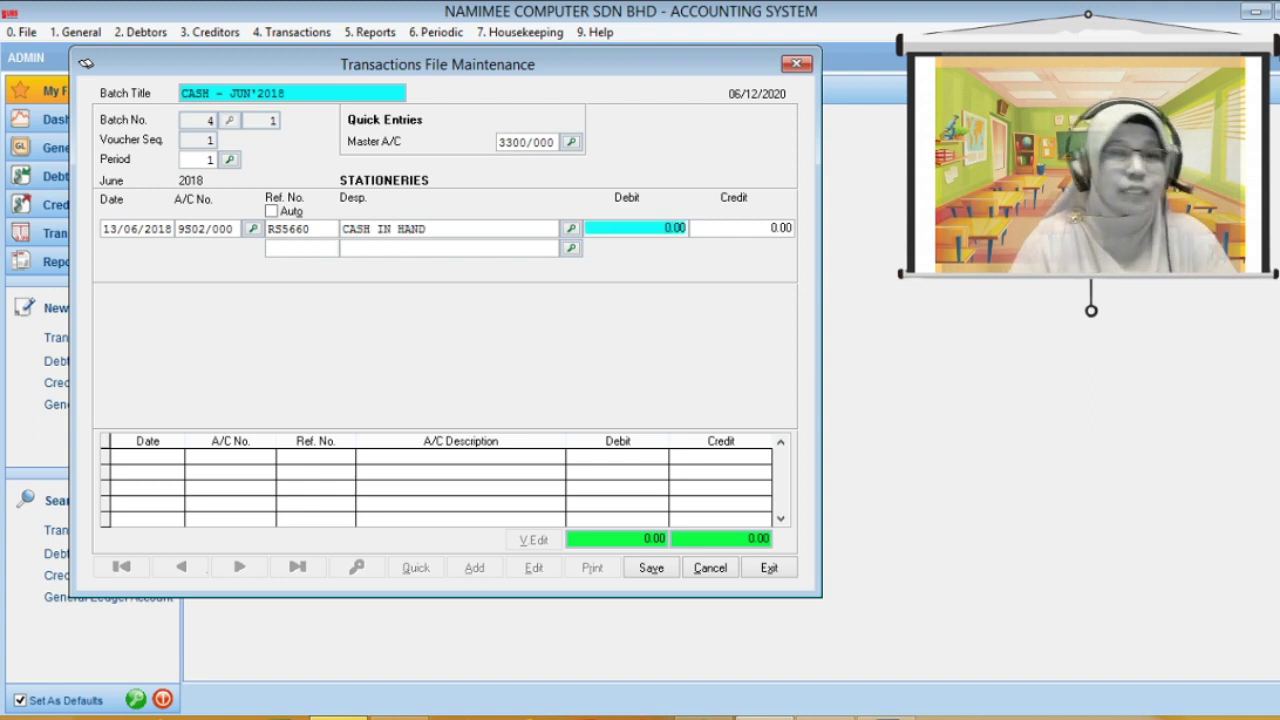
pyautogui.write('50')
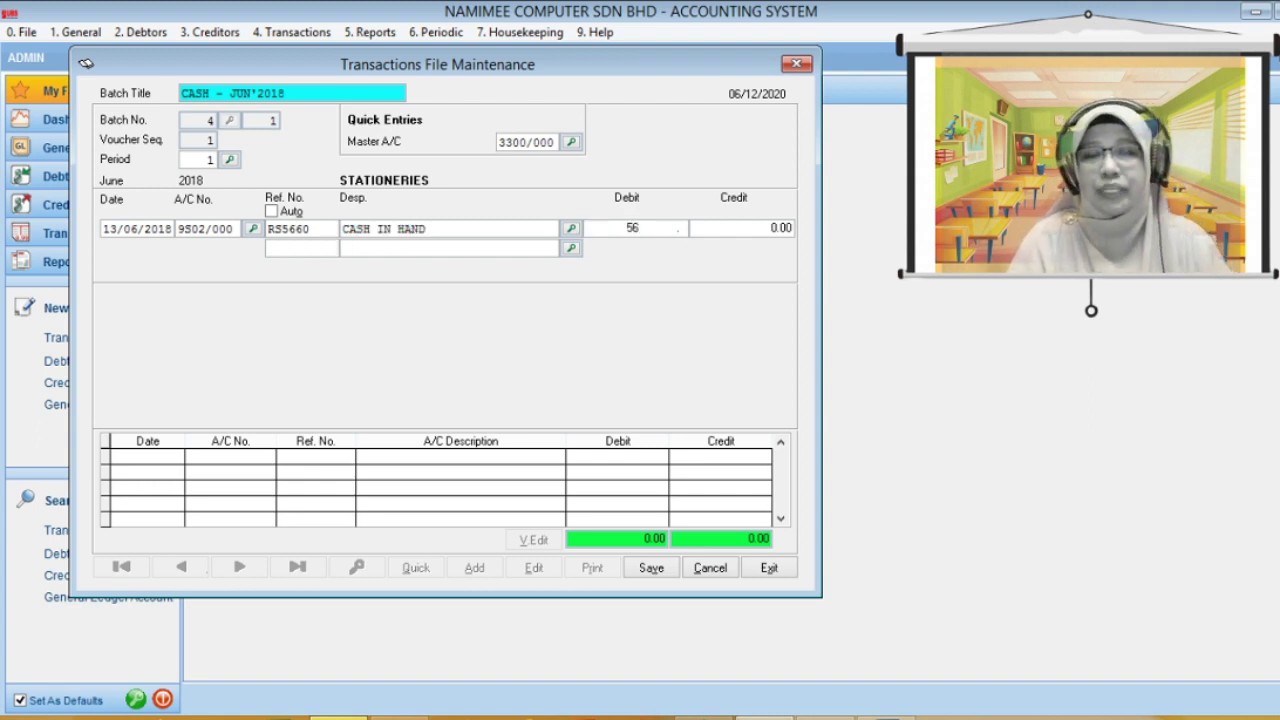
pyautogui.press('Tab')
pyautogui.press('Tab')
pyautogui.press('Tab')
pyautogui.press('Tab')
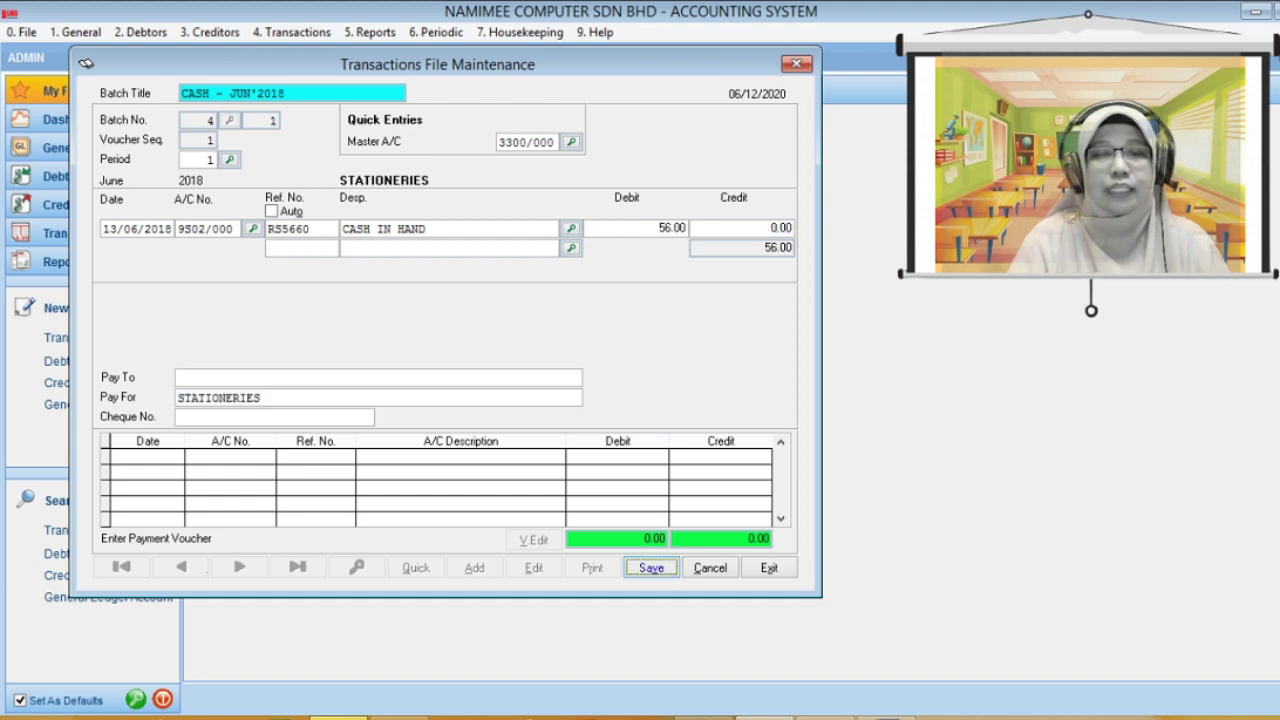
pyautogui.press('Return')
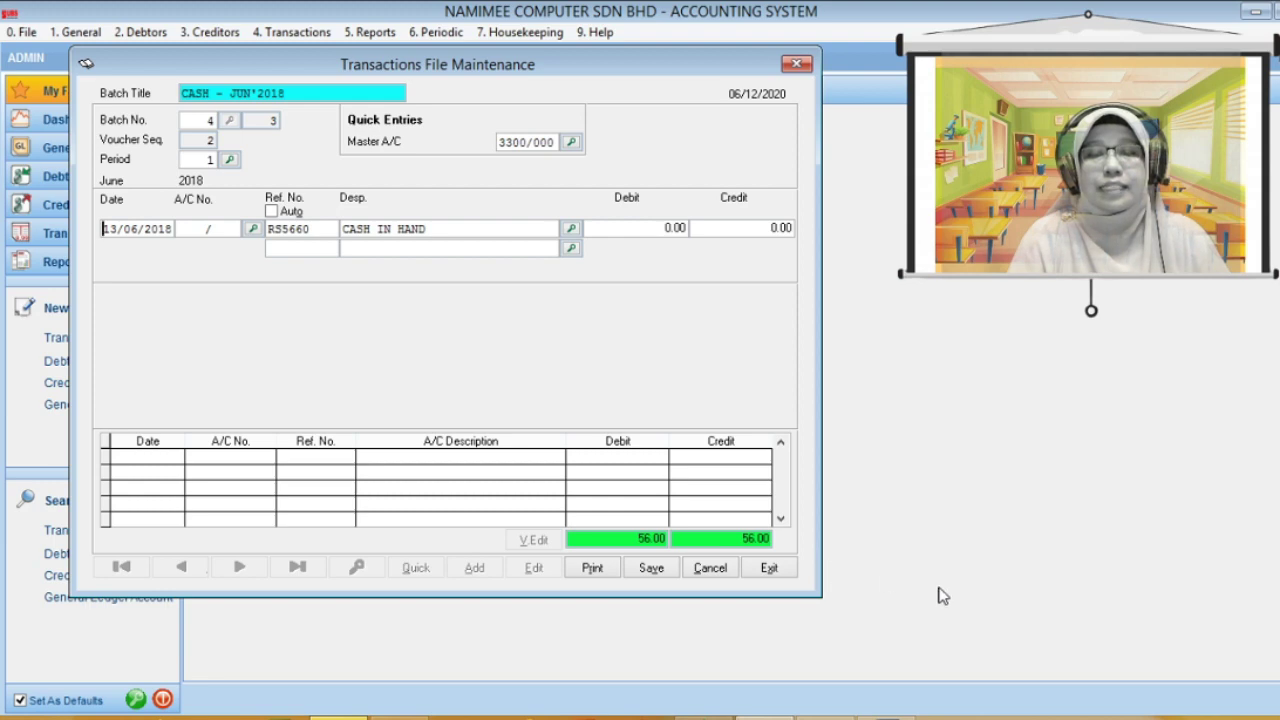
# Step: Check the Petrol transaction in the Word module, return to the accounting system, and date the new entry 21/06/2018
pyautogui.hotkey('alt', 'Tab')
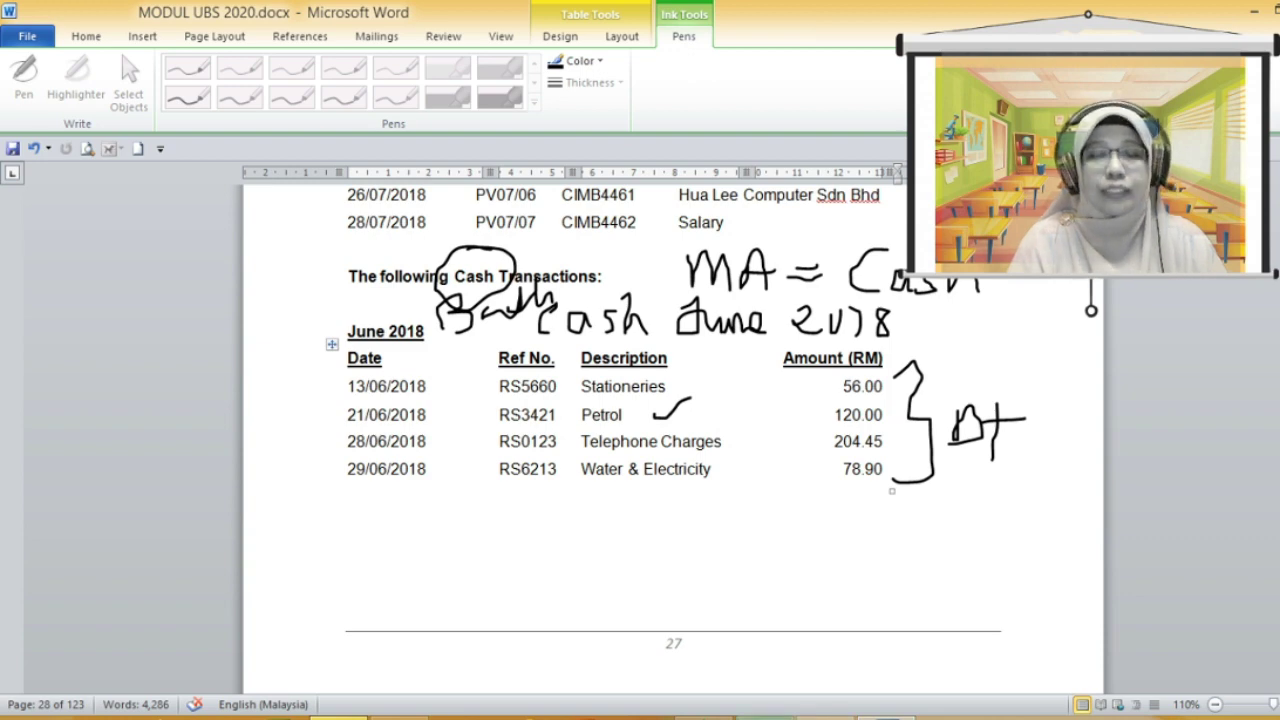
pyautogui.hotkey('alt', 'Tab')
pyautogui.write('21')
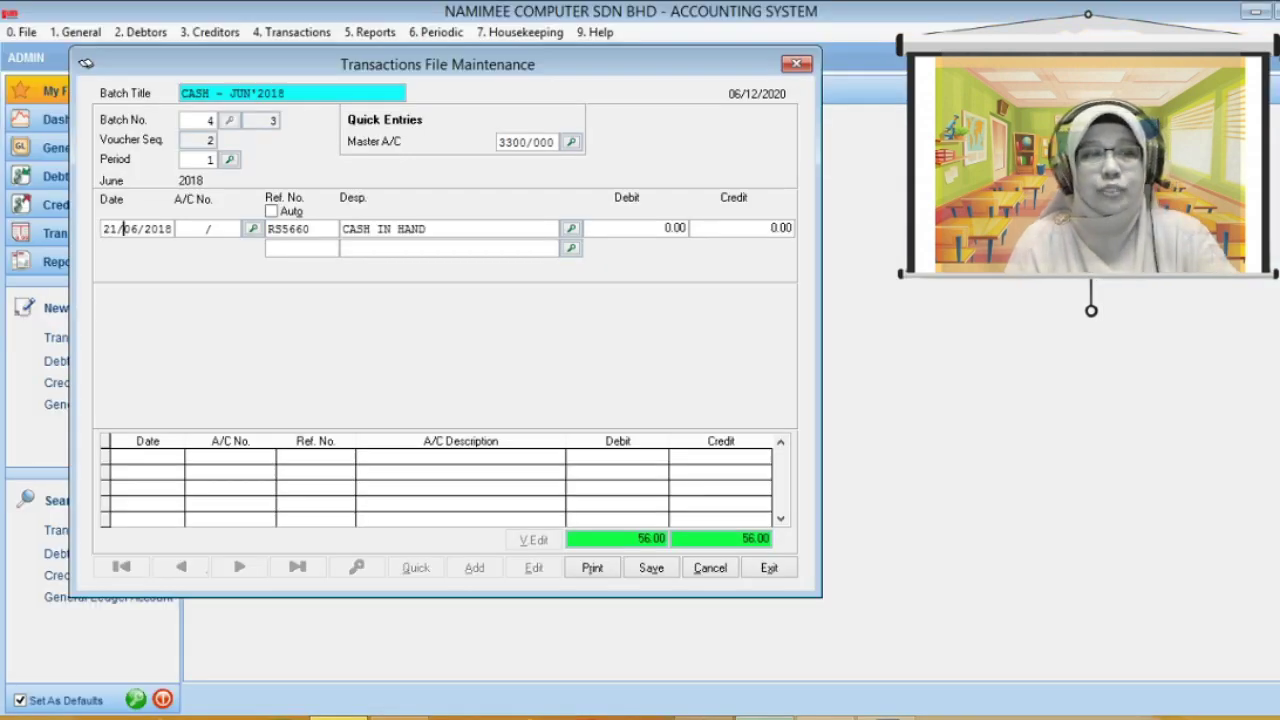
pyautogui.press('Return')
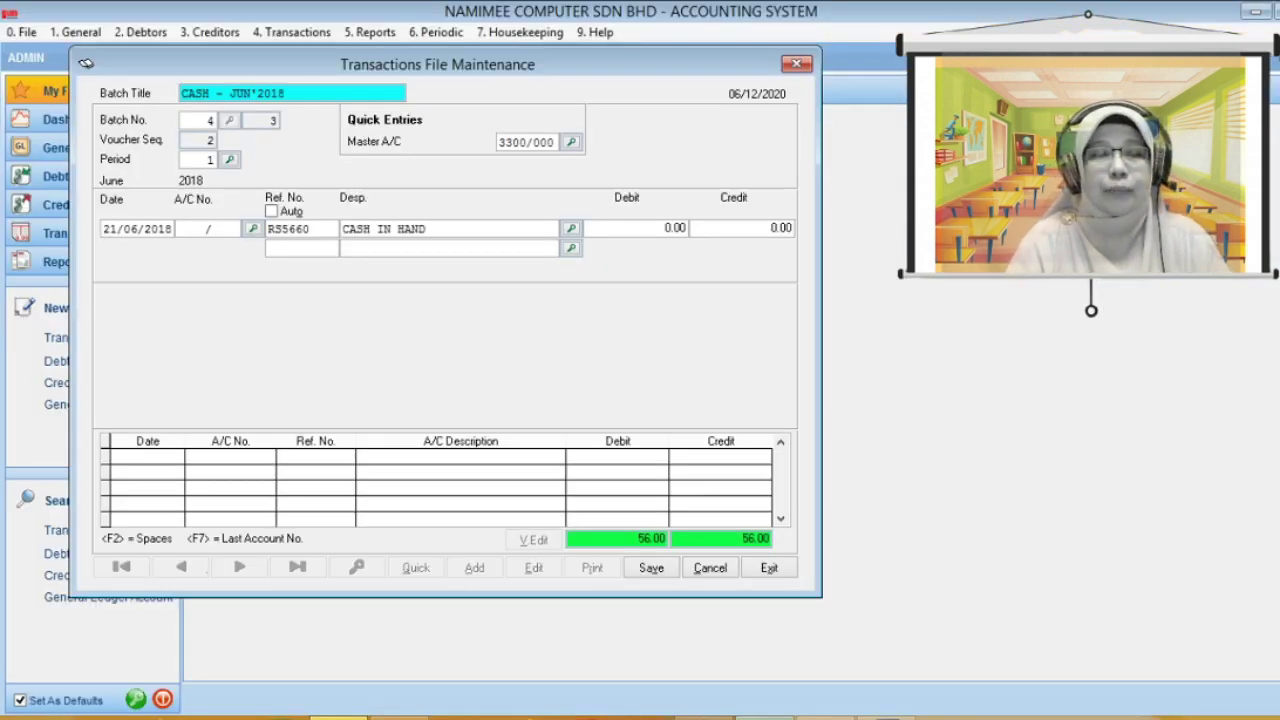
# Step: Search the account listing for an account whose description starts with PETR, and clear the search and close the listing
pyautogui.press('Return')
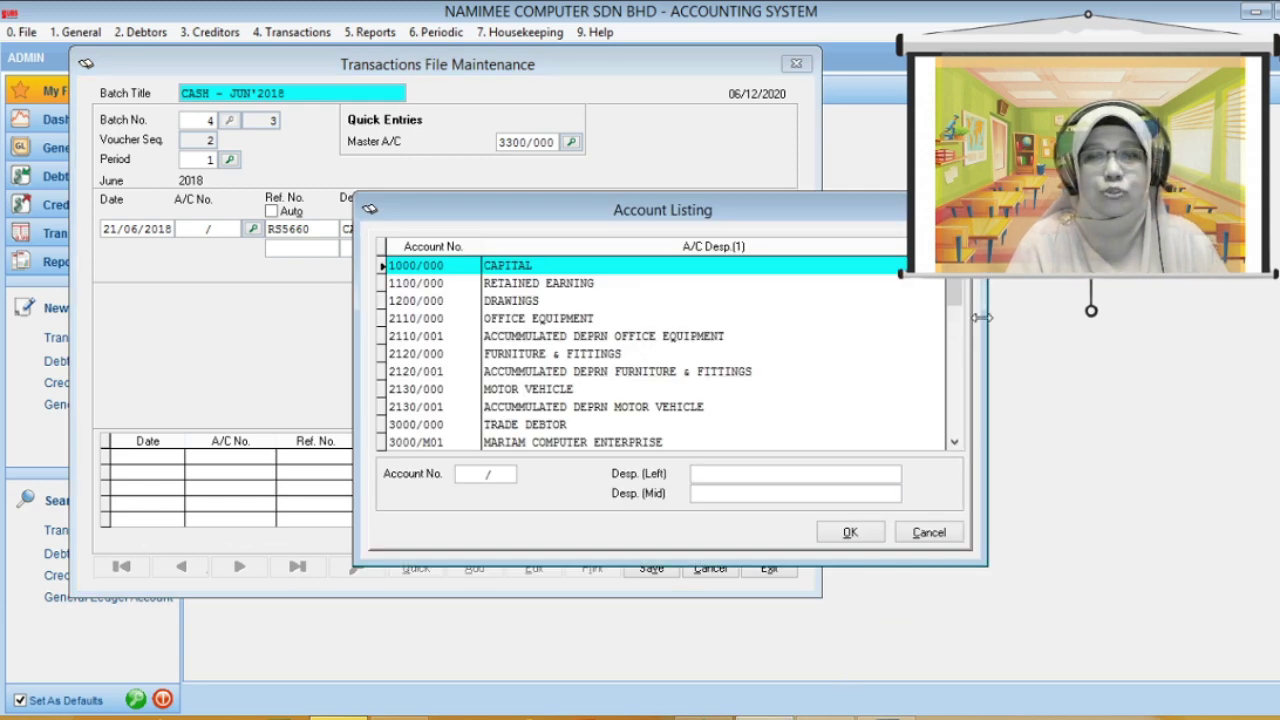
pyautogui.moveTo(957, 285); pyautogui.dragTo(972, 448)
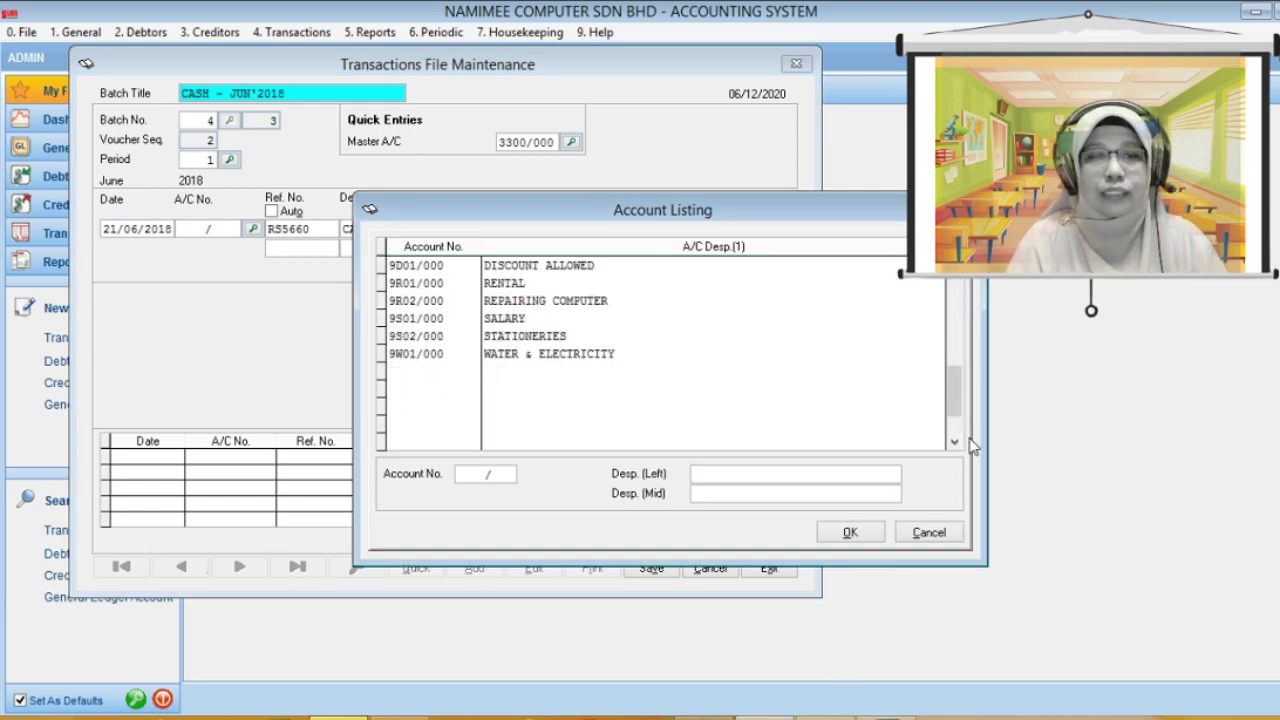
pyautogui.click(857, 474)
pyautogui.write('EETR')
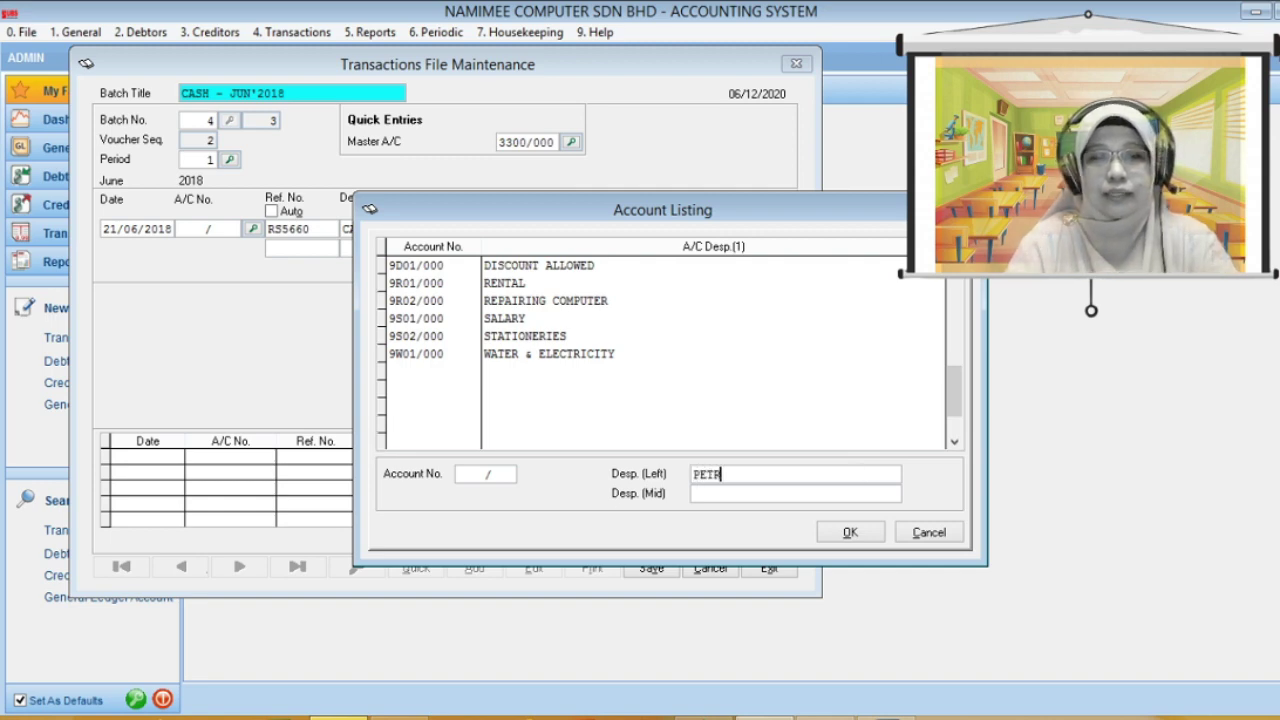
pyautogui.press('Return')
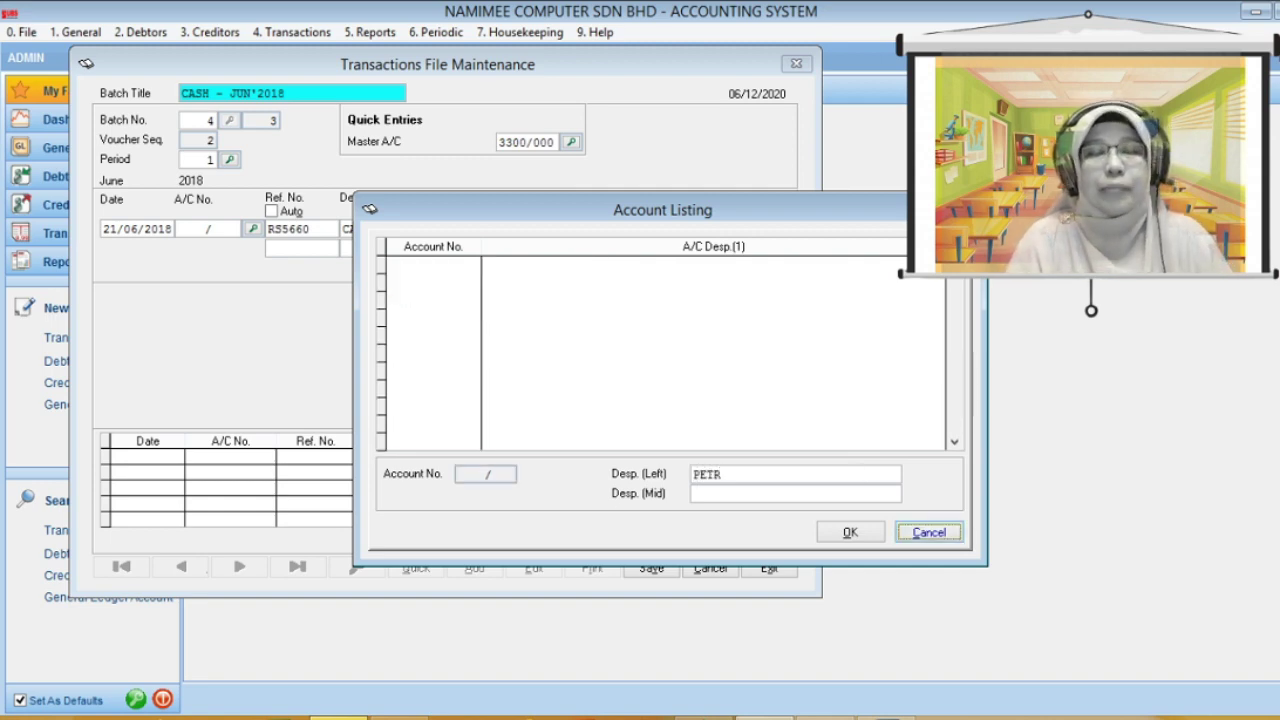
pyautogui.press('Tab')
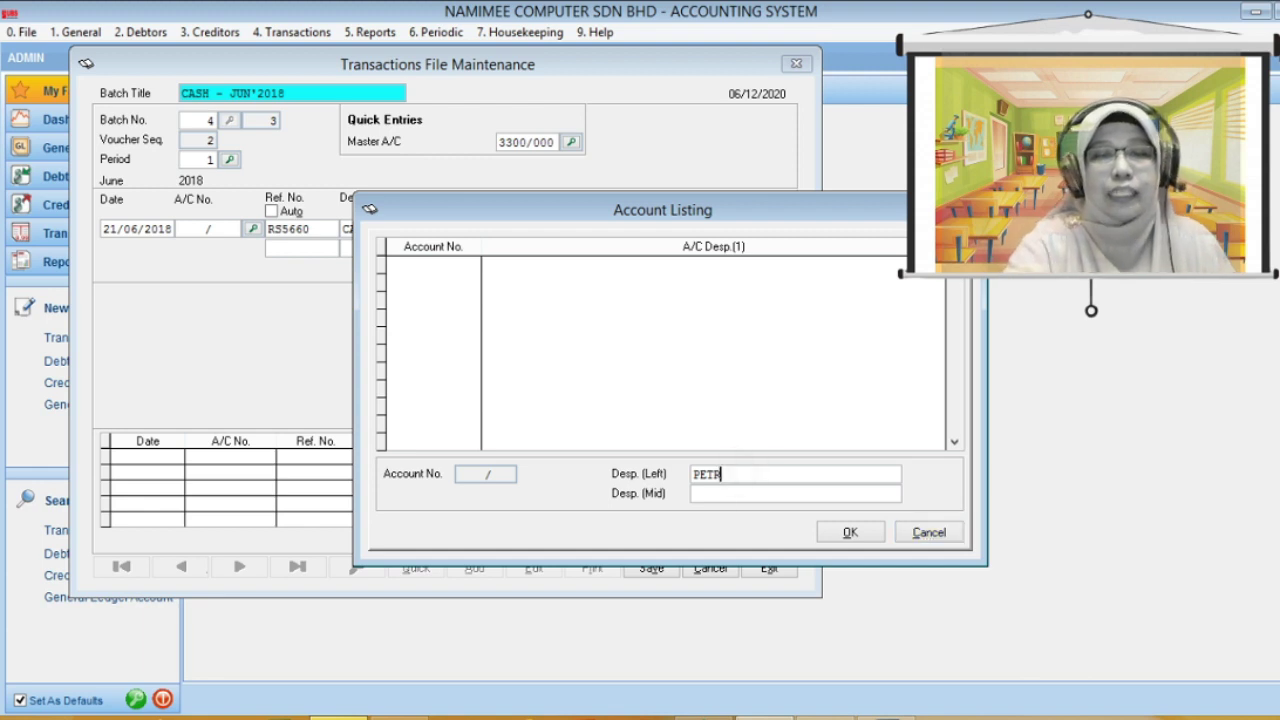
pyautogui.press('BackSpace')
pyautogui.press('BackSpace')
pyautogui.press('BackSpace')
pyautogui.press('BackSpace')
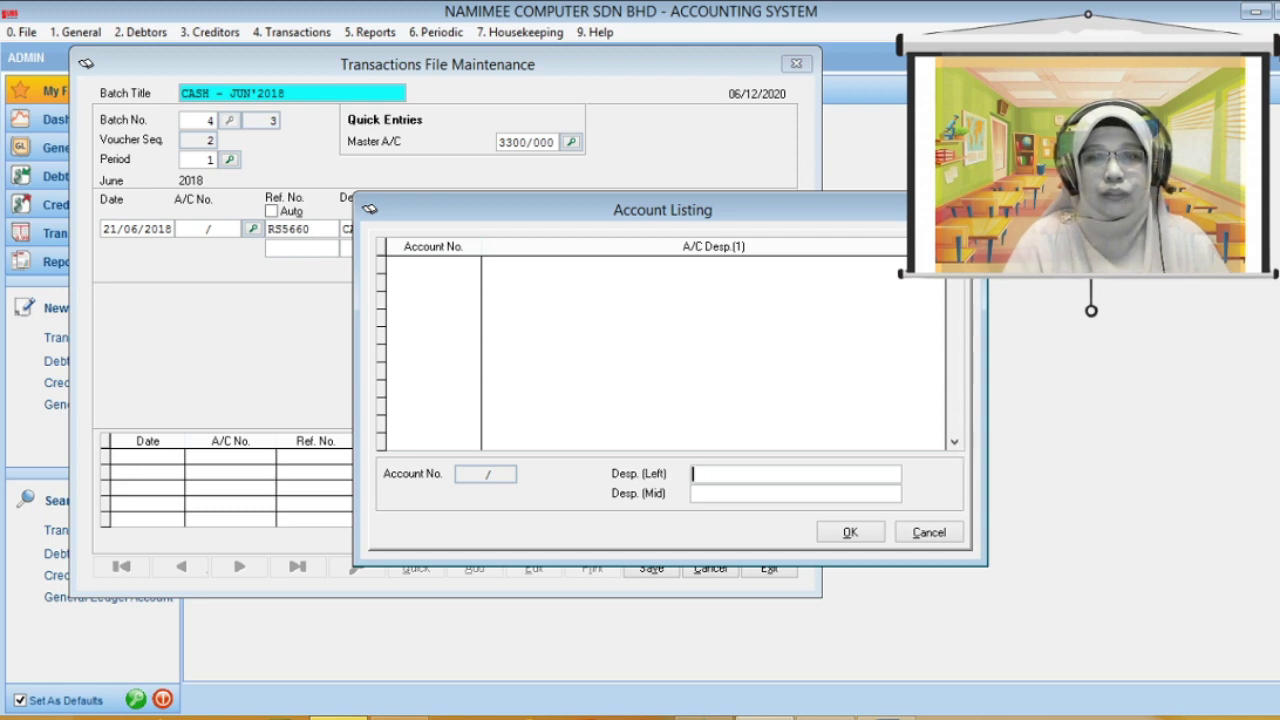
pyautogui.press('Escape')
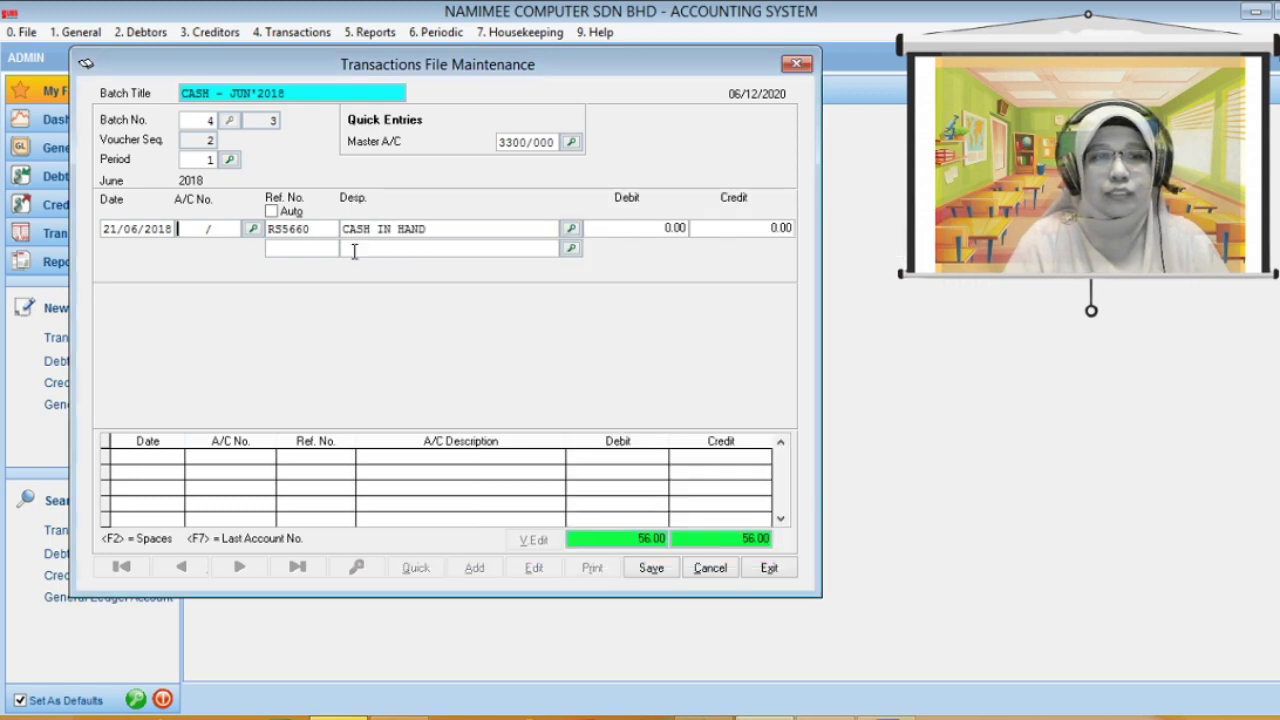
# Step: Review the expense account numbers at the end of the account listing for a number usable for Petrol
pyautogui.click(252, 229)
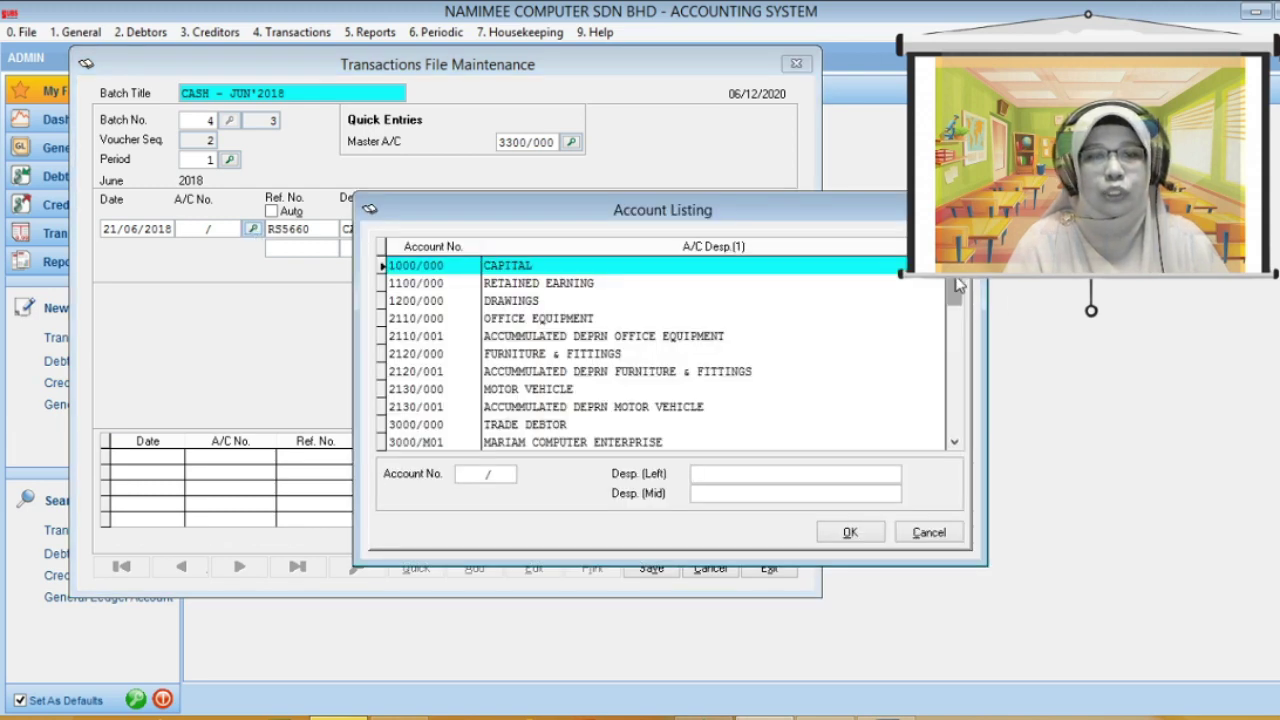
pyautogui.moveTo(957, 292); pyautogui.dragTo(958, 432)
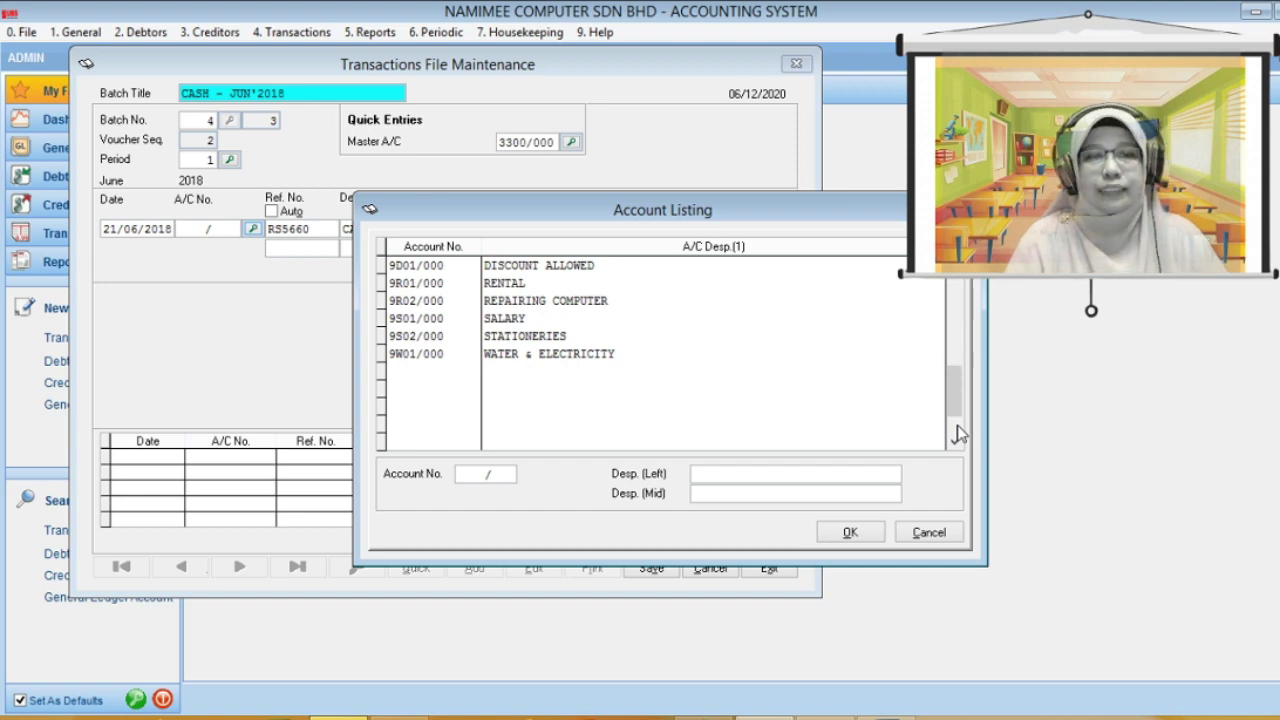
pyautogui.press('Escape')
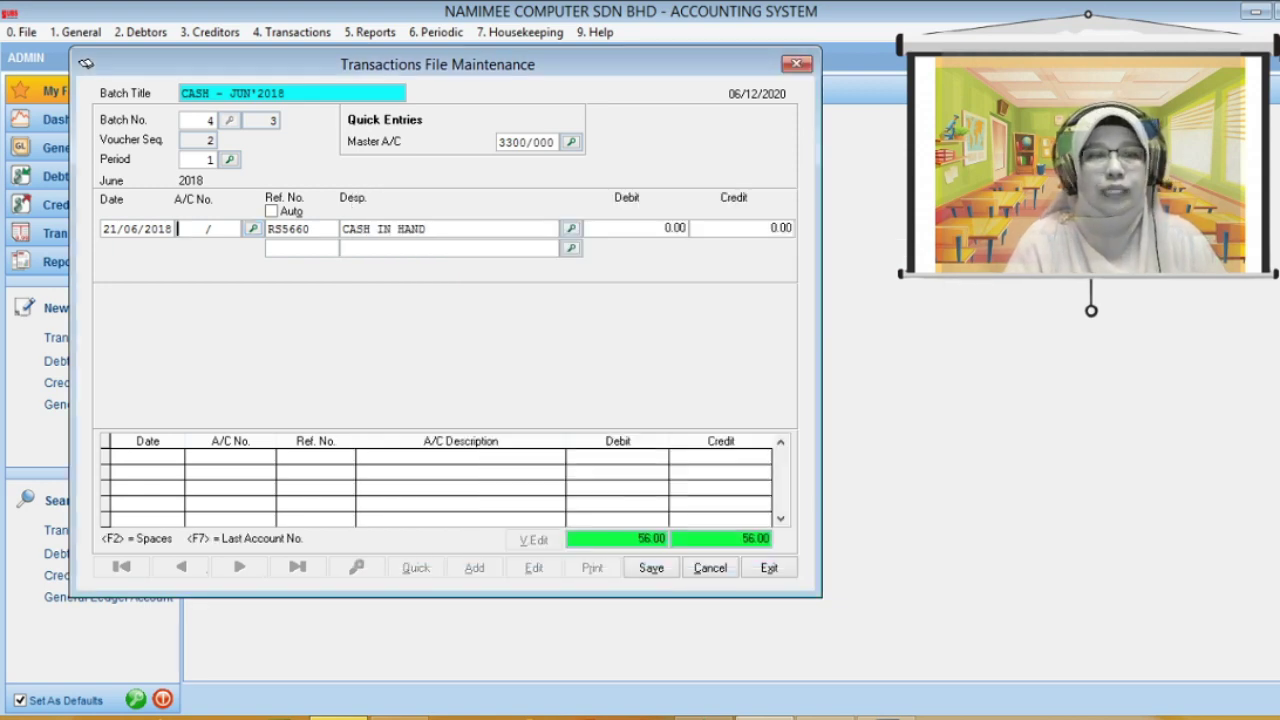
# Step: Enter 9P01/000 as the entry's account number, agree to create the account, and move its maintenance window away from the webcam overlay
pyautogui.write('9P01/')
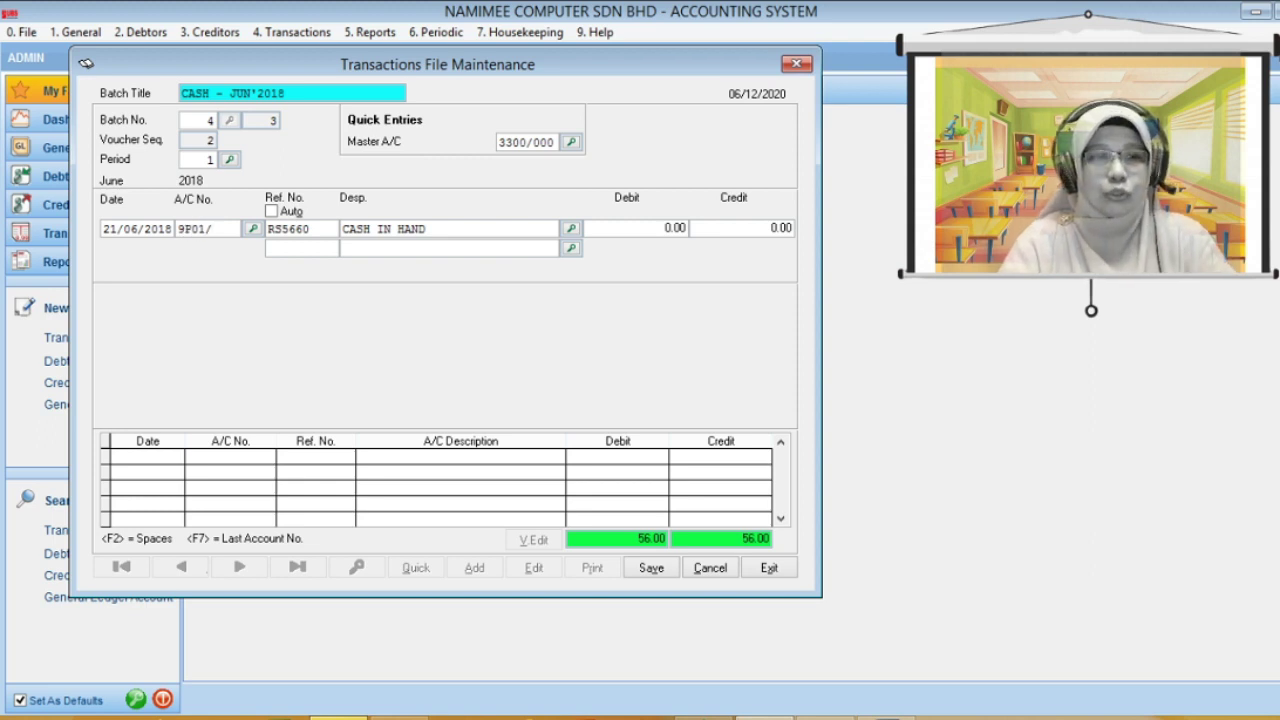
pyautogui.write('000')
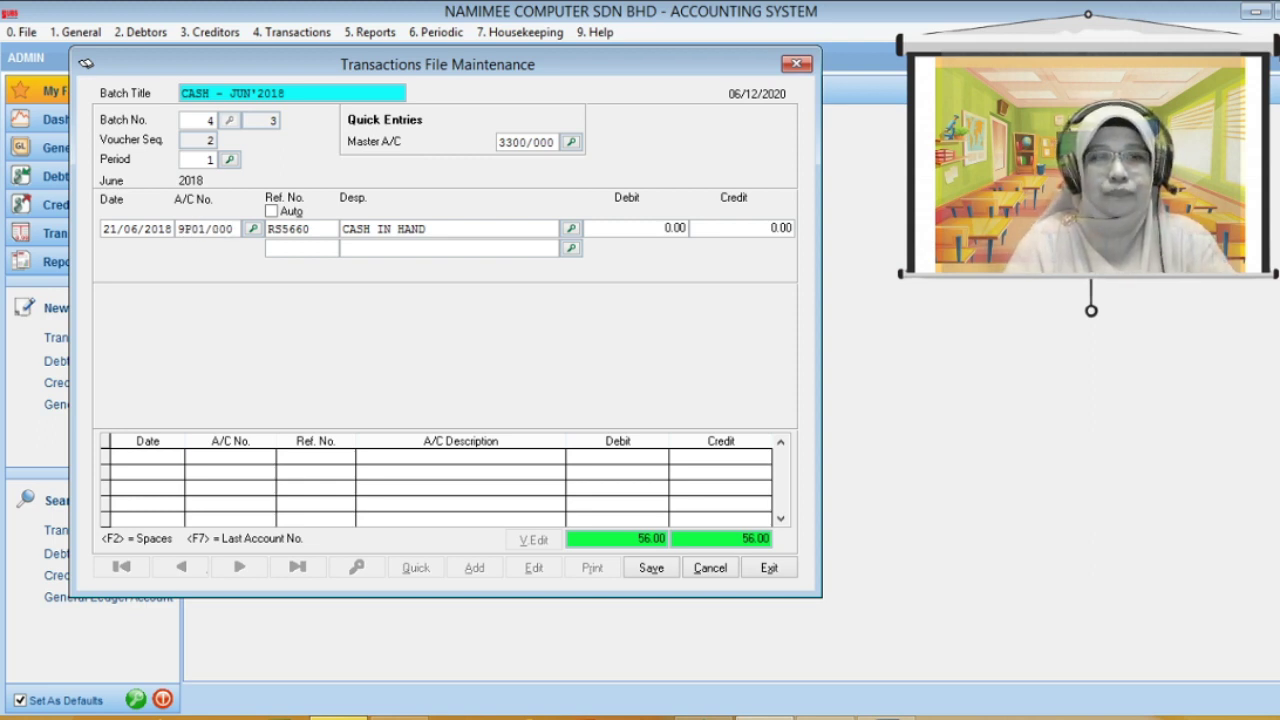
pyautogui.press('Return')
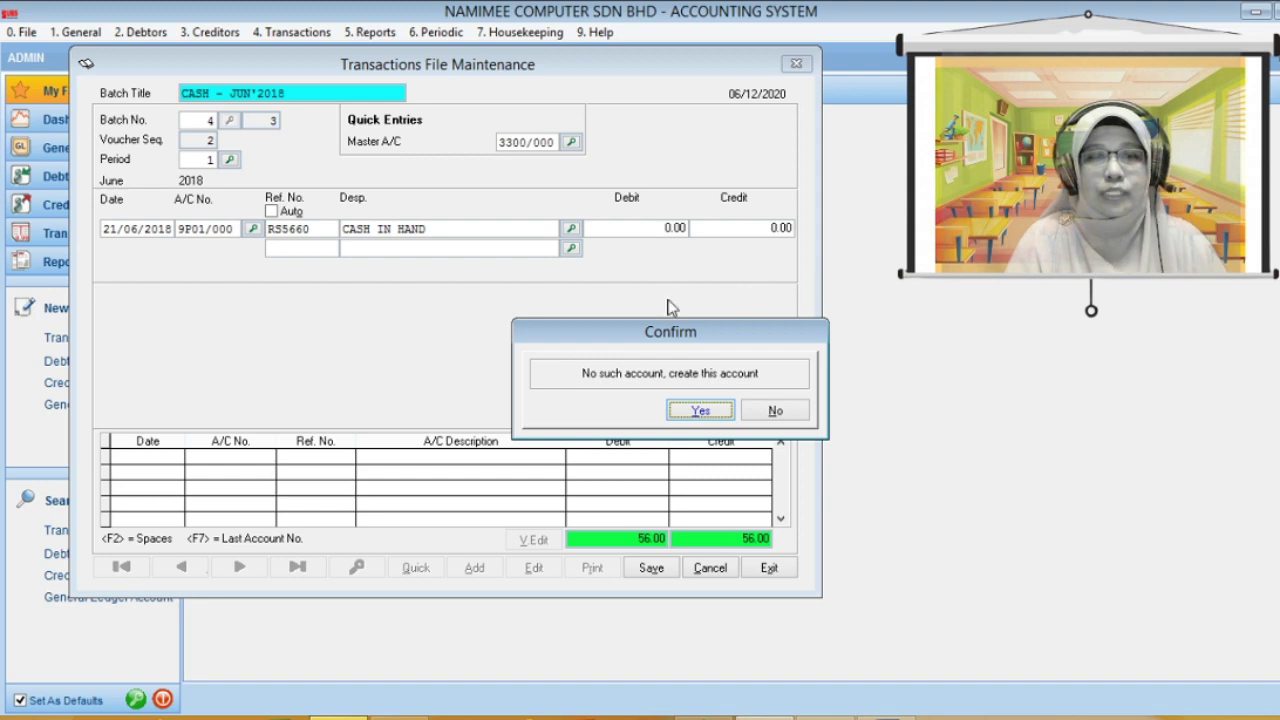
pyautogui.moveTo(560, 331); pyautogui.dragTo(268, 147)
pyautogui.click(404, 227)
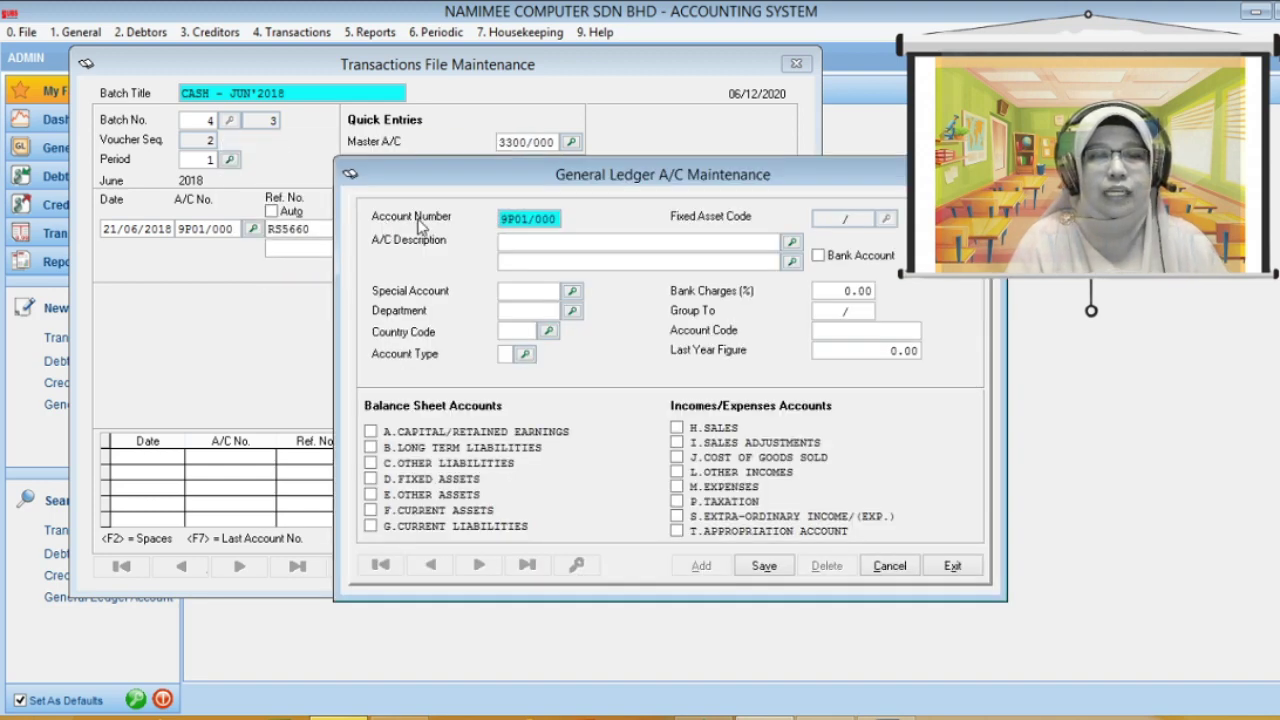
pyautogui.moveTo(558, 190); pyautogui.dragTo(398, 148)
# Step: Describe the new ledger account as PETROL, set its account type to M (Expenses), and save it
pyautogui.write('PE')
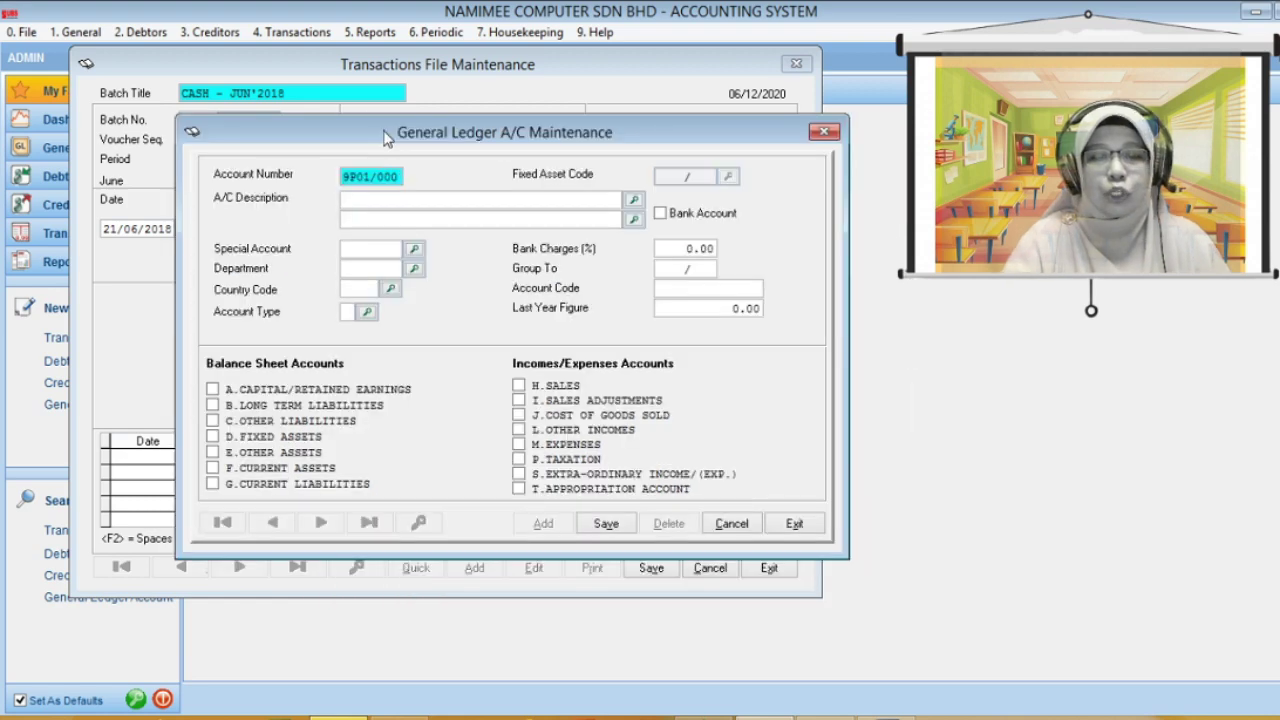
pyautogui.write('TROL')
pyautogui.press('Return')
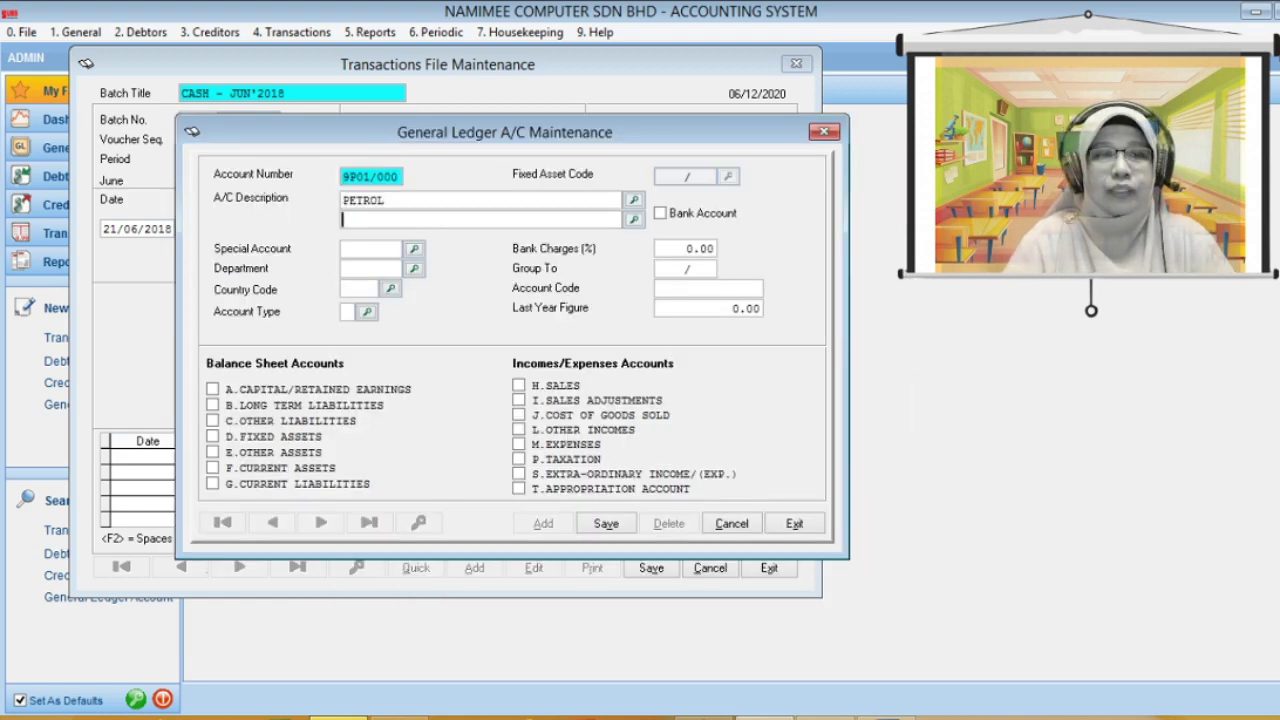
pyautogui.press('Return')
pyautogui.press('Return')
pyautogui.press('Return')
pyautogui.press('Return')
pyautogui.write('M')
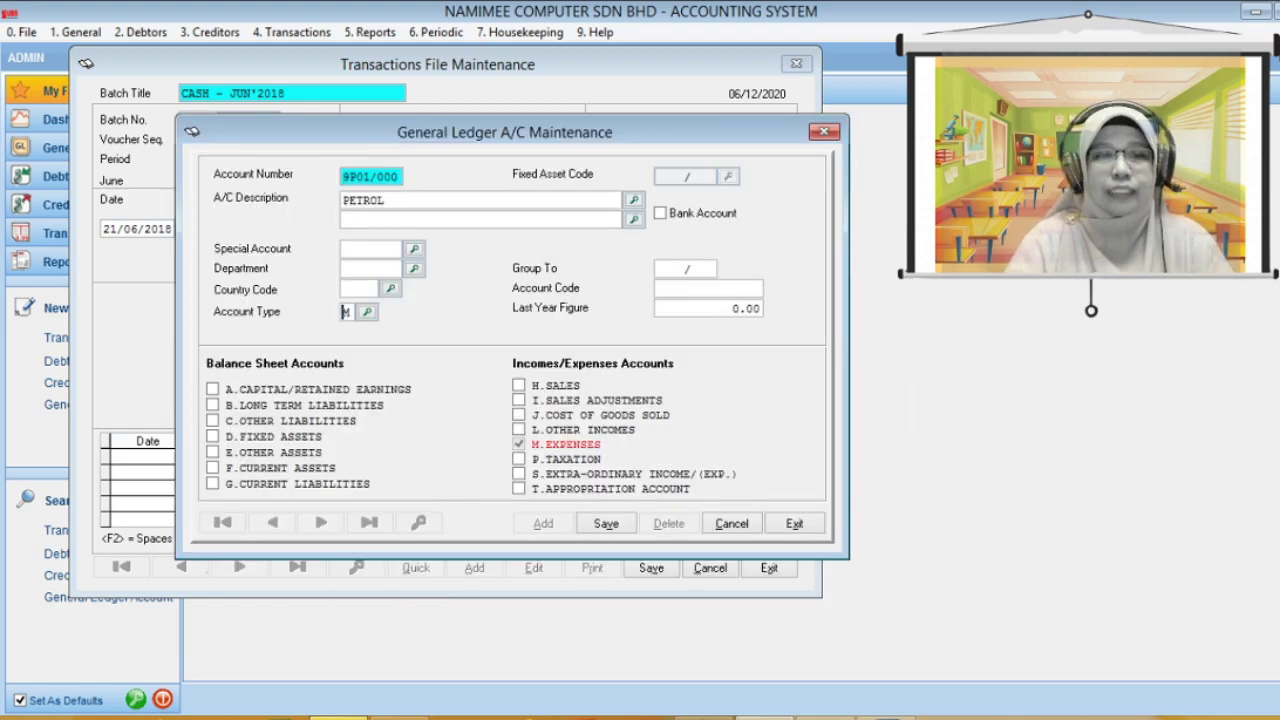
pyautogui.click(603, 524)
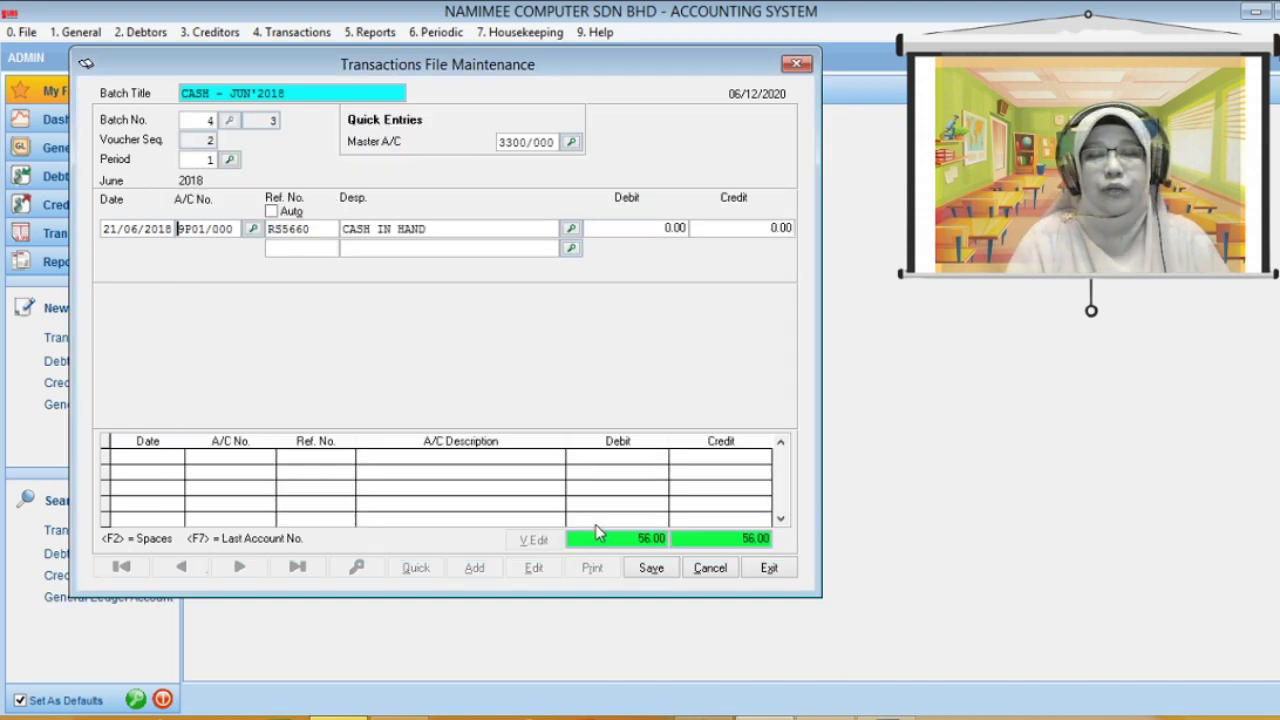
# Step: Complete the Petrol entry with reference RS3421 and a debit of 120.00, and save it
pyautogui.press('Return')
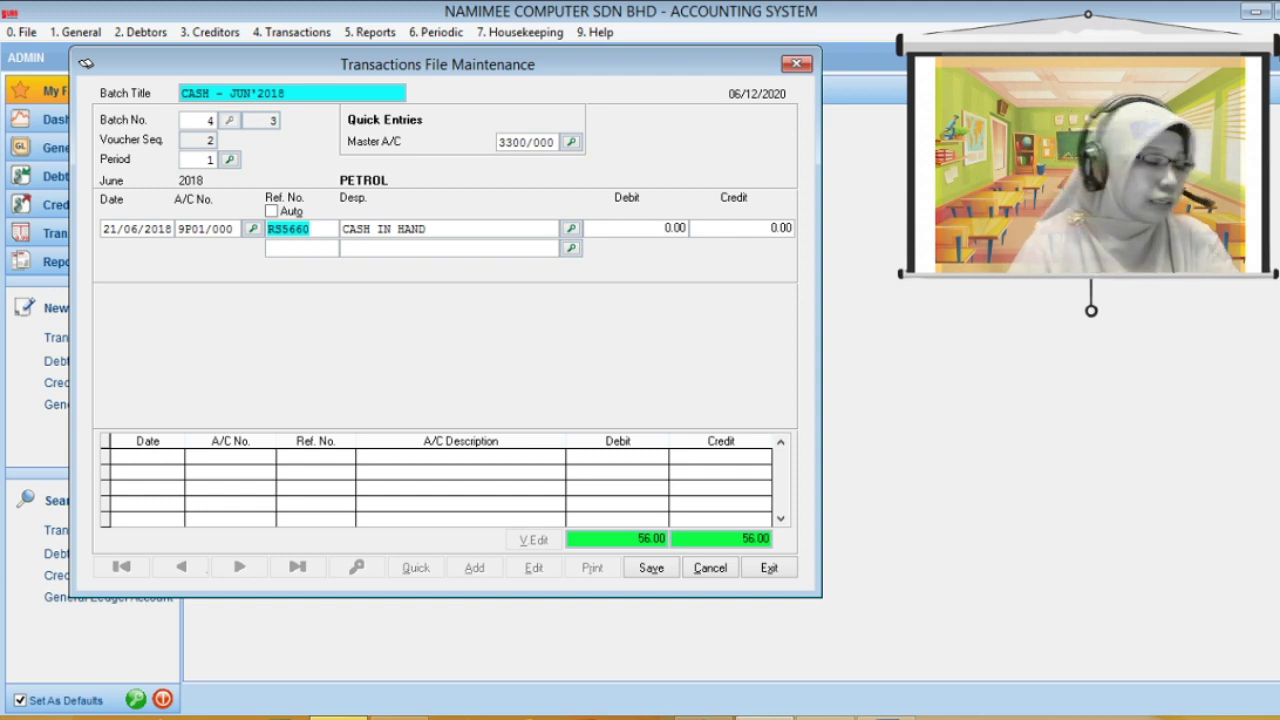
pyautogui.write('RS3421')
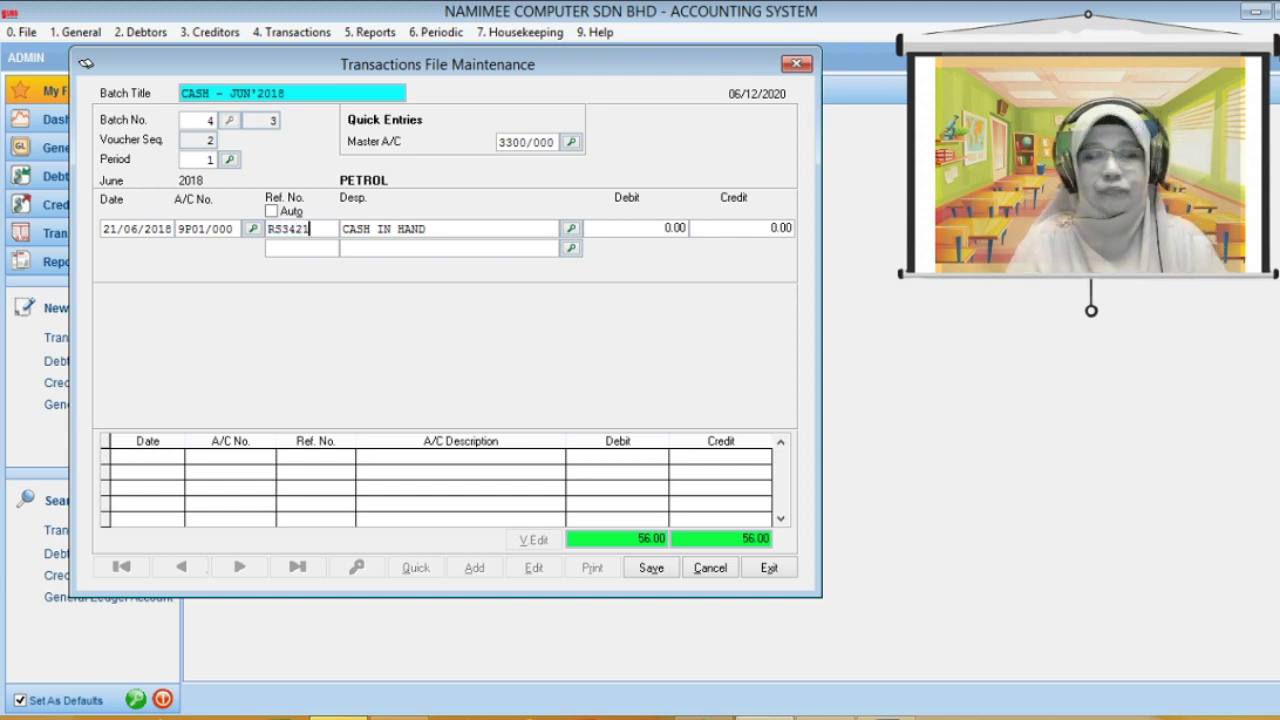
pyautogui.press('Return')
pyautogui.press('Return')
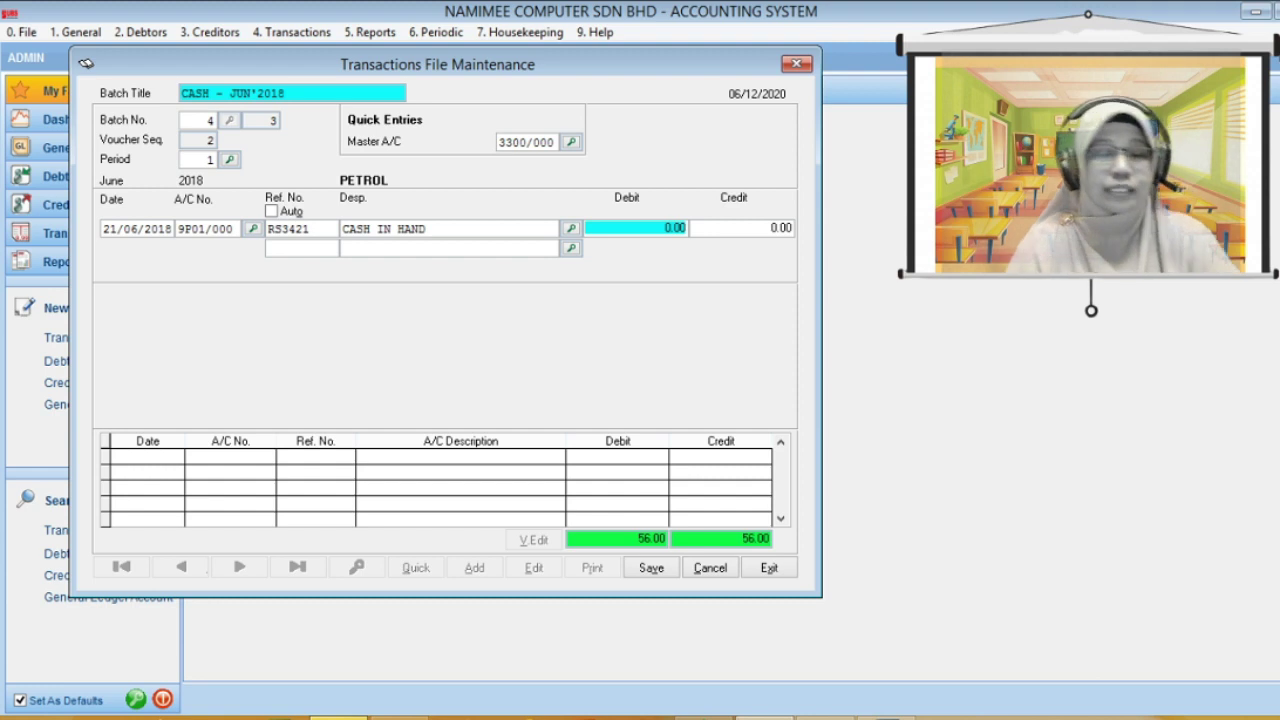
pyautogui.write('120')
pyautogui.press('Return')
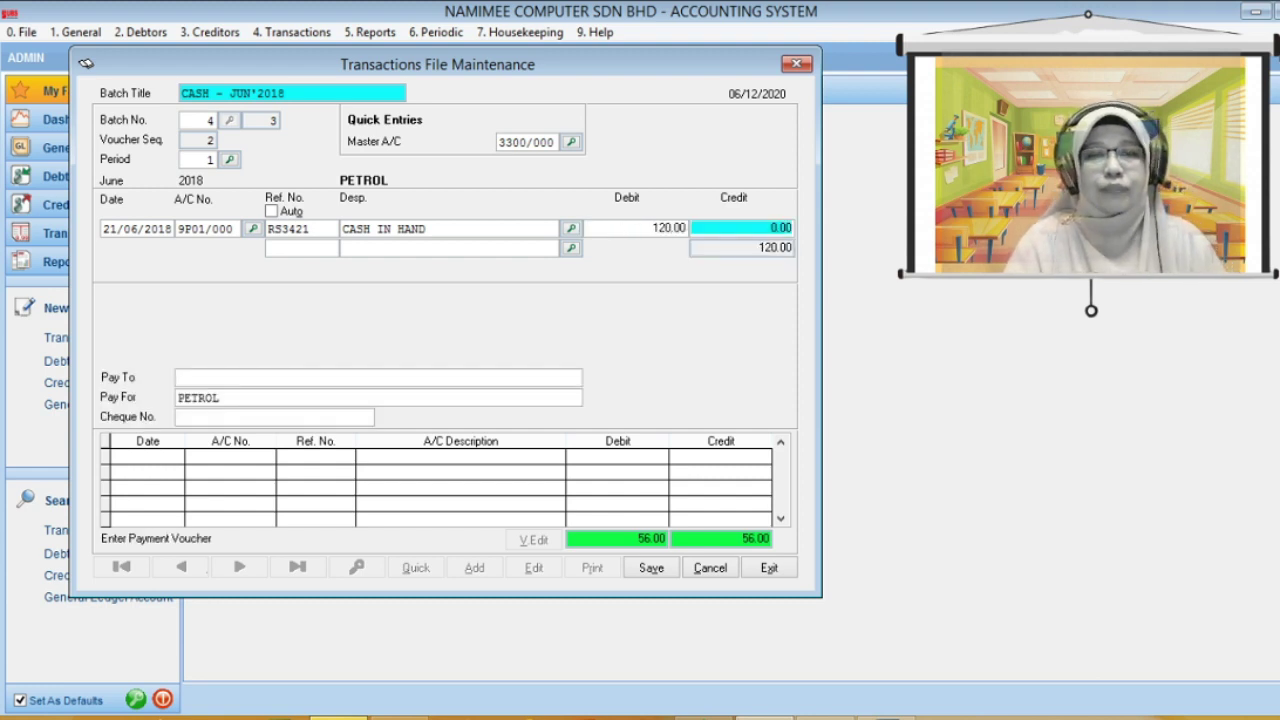
pyautogui.press('Return')
pyautogui.press('Return')
pyautogui.press('Return')
pyautogui.press('Return')
pyautogui.press('Return')
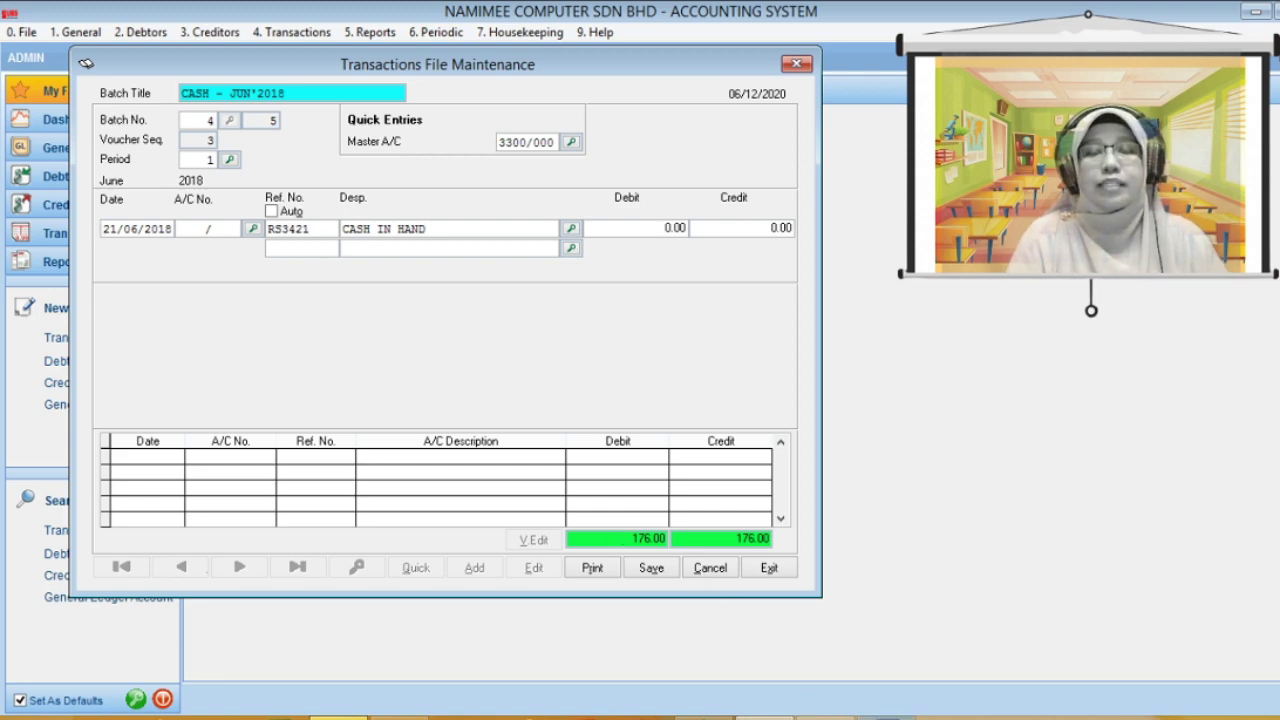
# Step: Check the Telephone Charges transaction in the Word module, return to the accounting system, and date the new entry 28/06/2018
pyautogui.hotkey('alt', 'Tab')
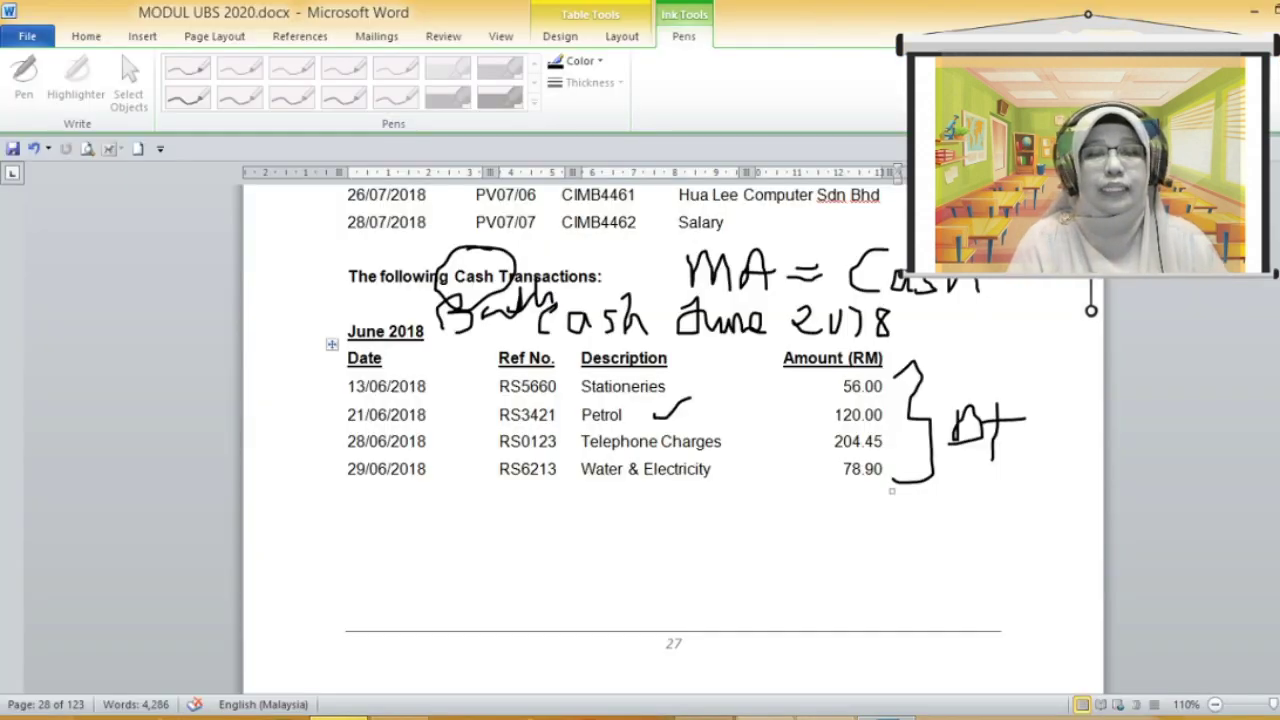
pyautogui.hotkey('alt', 'Tab')
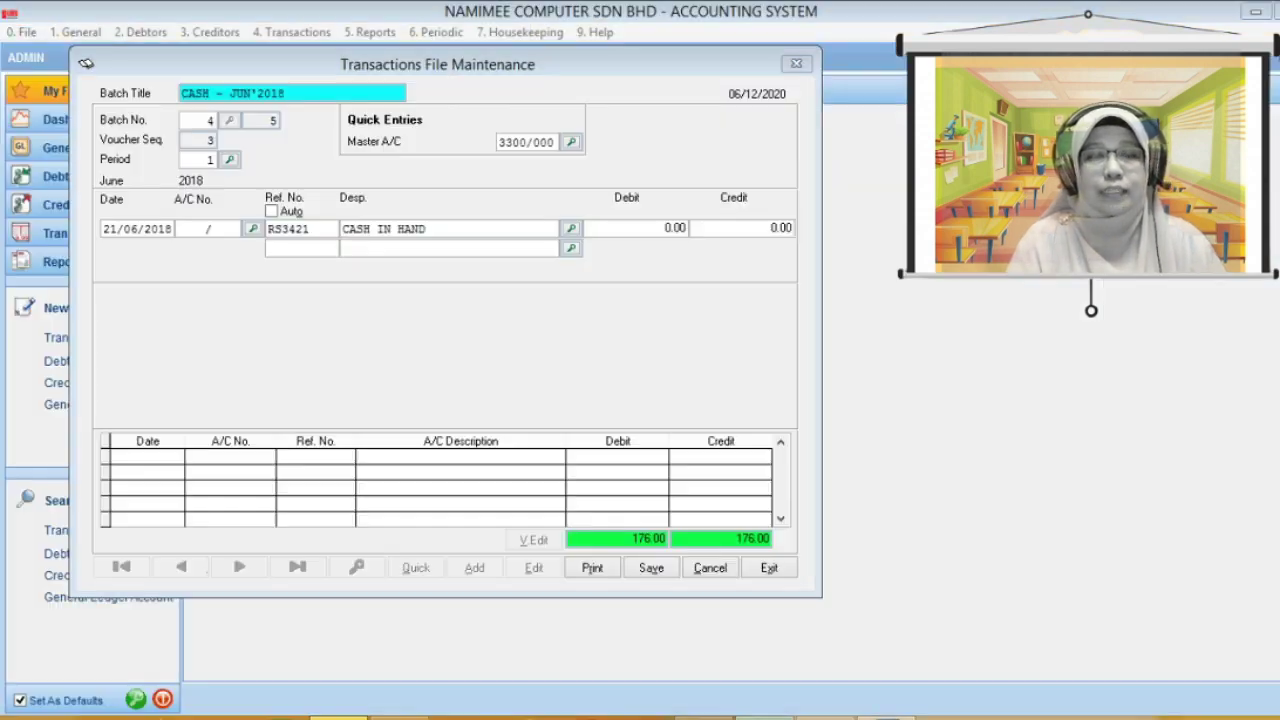
pyautogui.write('8')
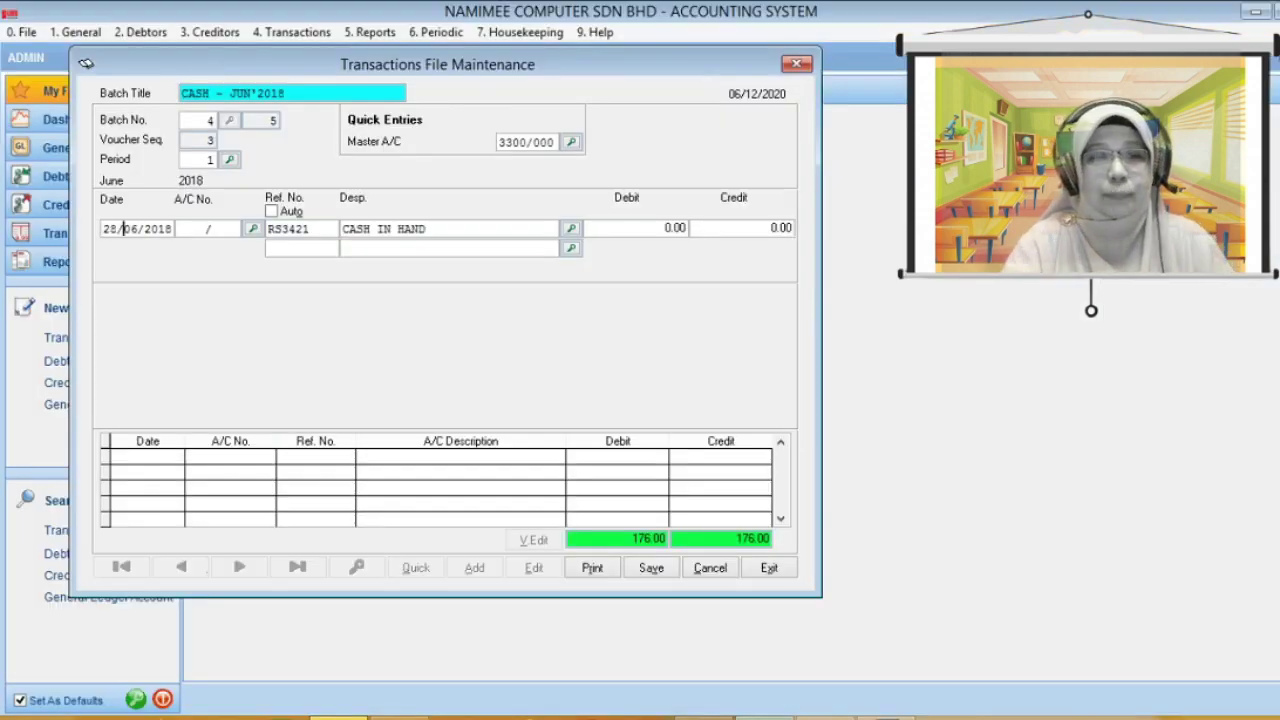
pyautogui.press('Return')
# Step: Search the account listing for descriptions starting with TELE, and review the expense account numbers at the end of the full list
pyautogui.press('F1')
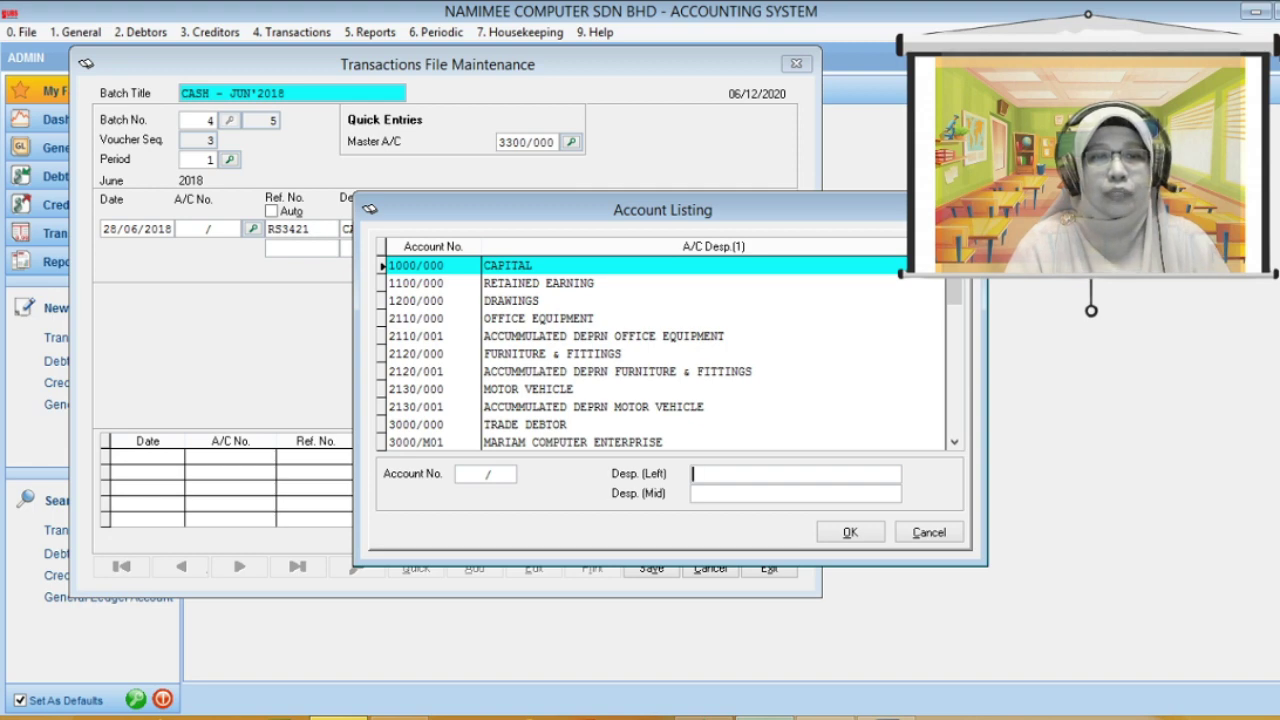
pyautogui.write('TEL')
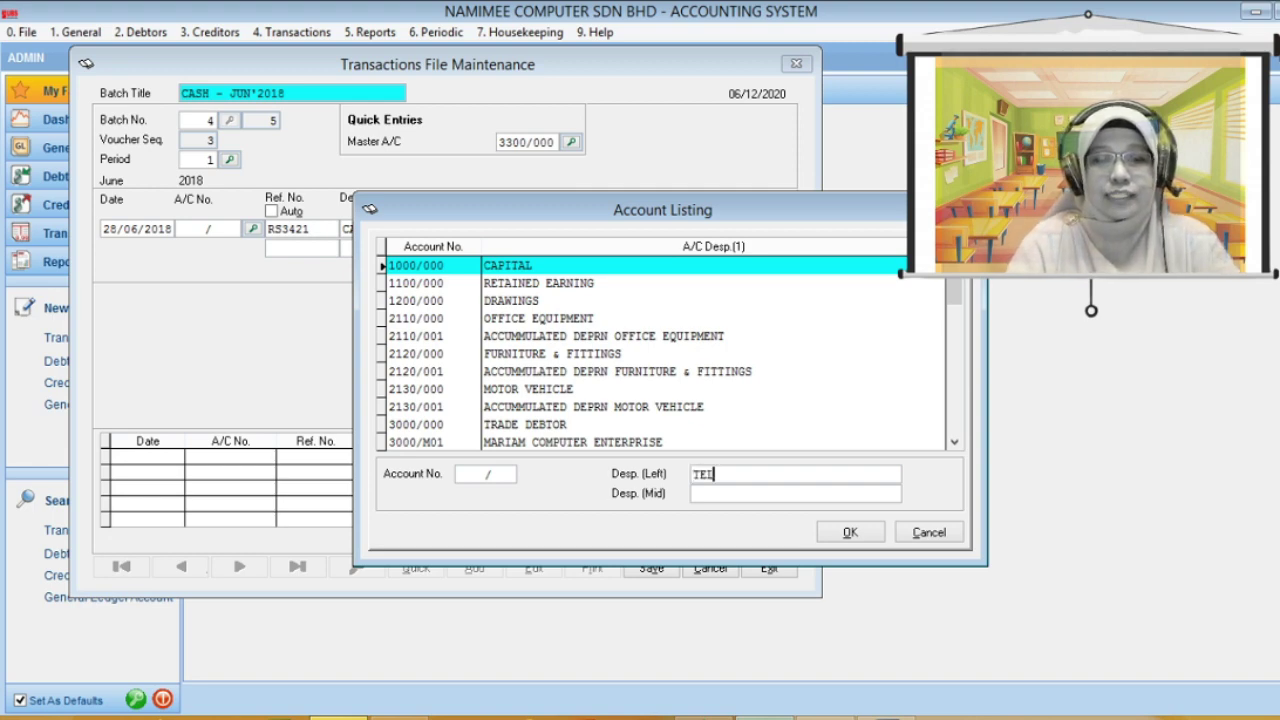
pyautogui.write('E')
pyautogui.press('Return')
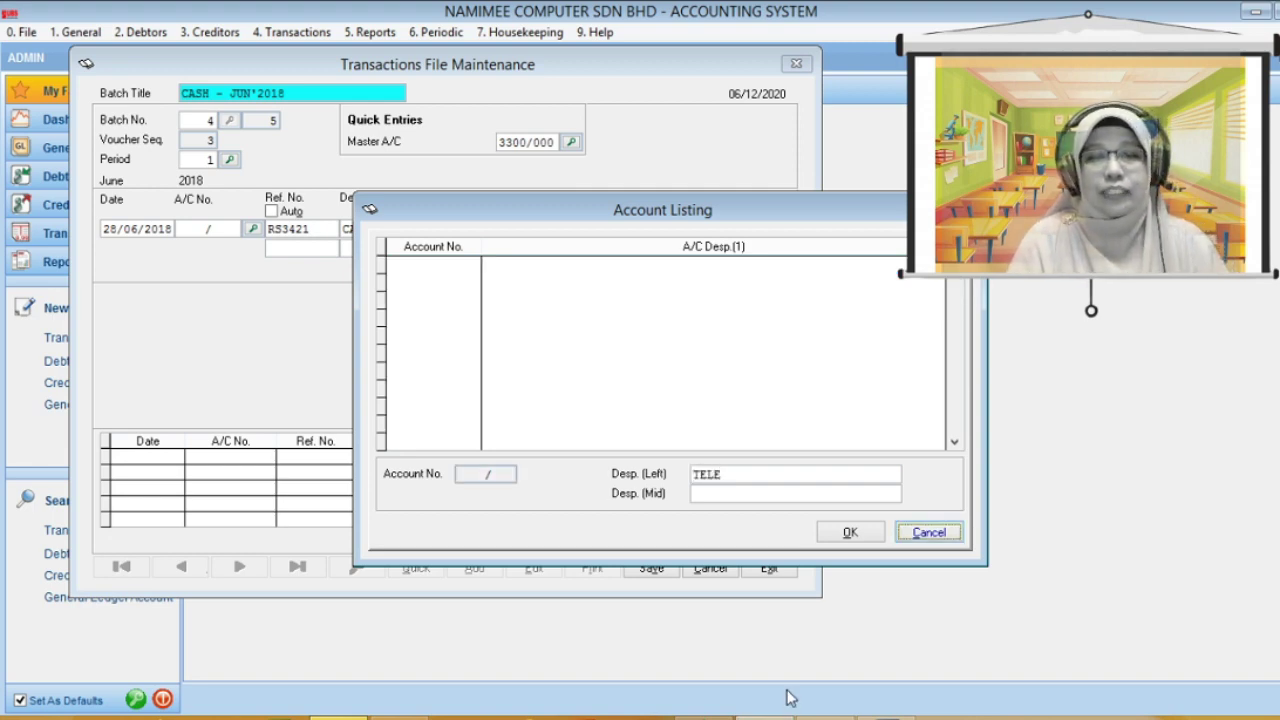
pyautogui.click(734, 474)
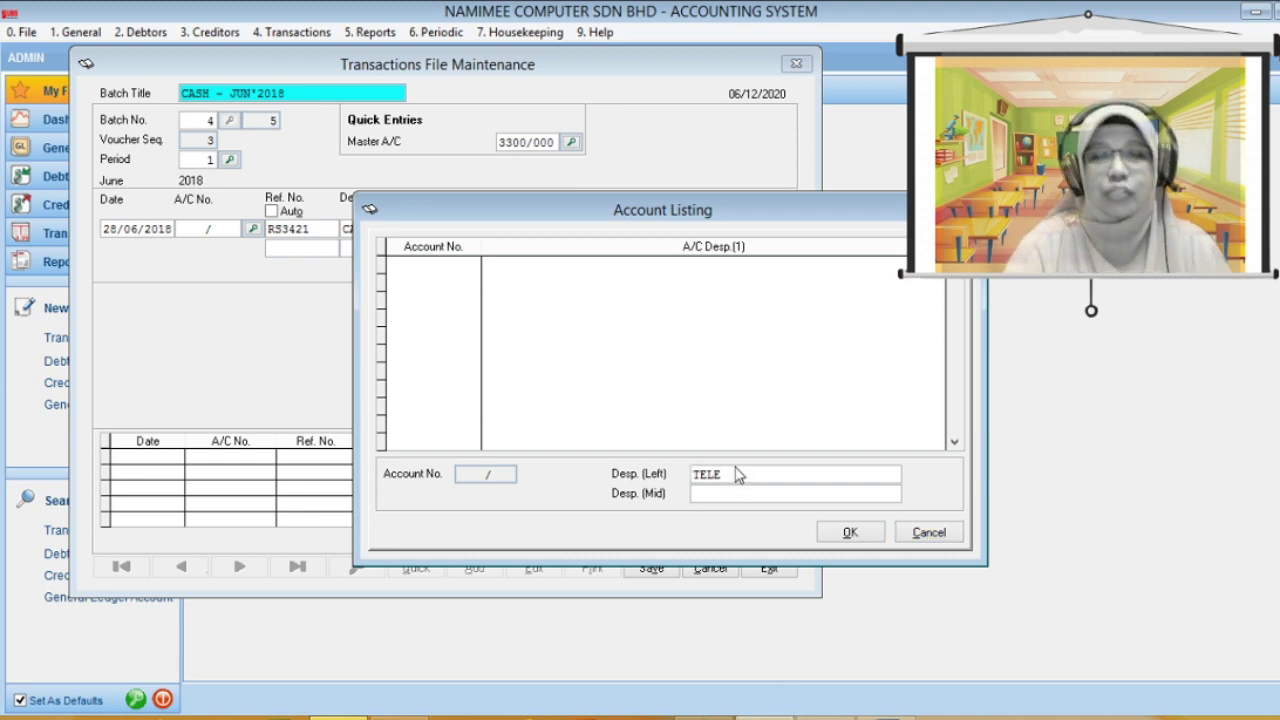
pyautogui.press('BackSpace')
pyautogui.press('BackSpace')
pyautogui.press('BackSpace')
pyautogui.press('BackSpace')
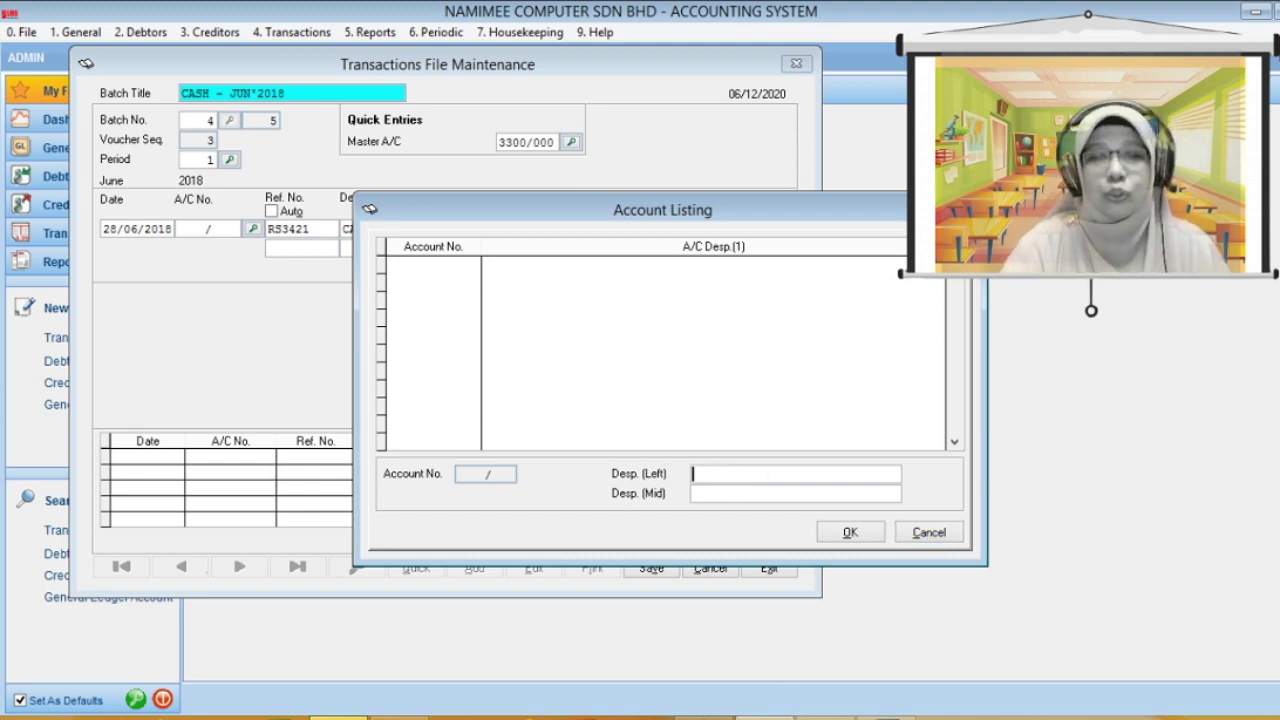
pyautogui.press('Return')
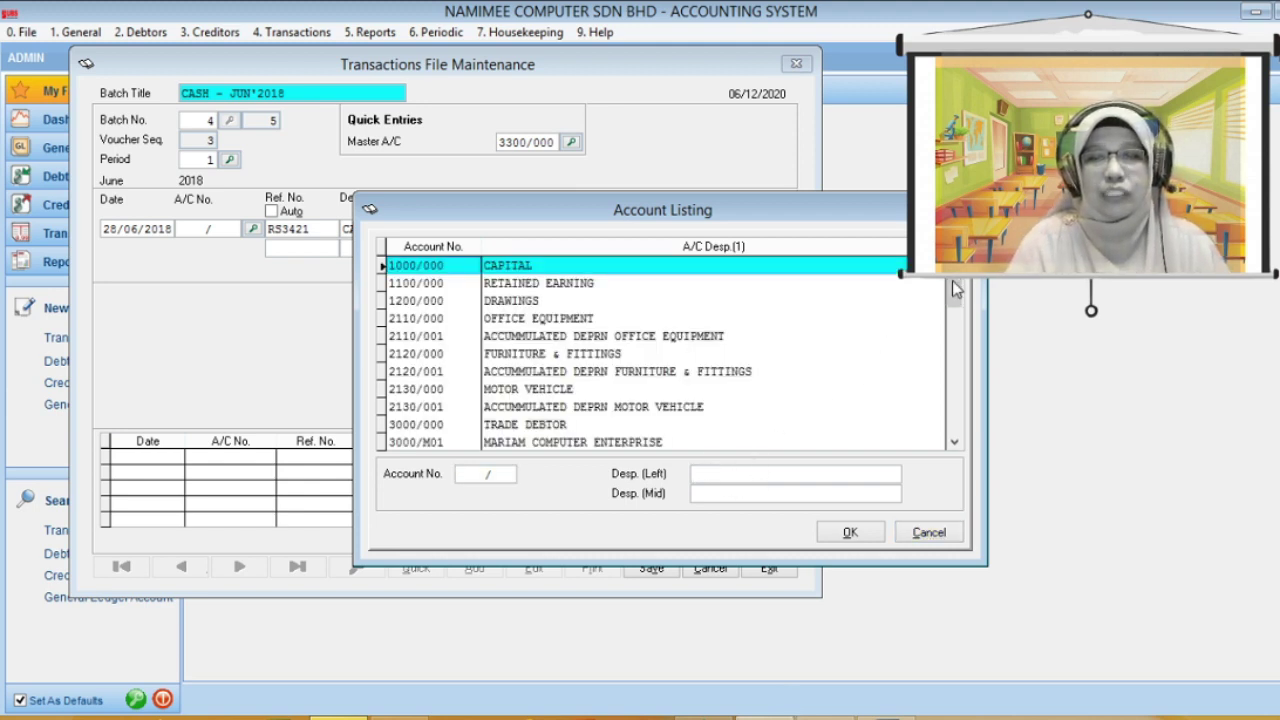
pyautogui.moveTo(955, 290); pyautogui.dragTo(951, 455)
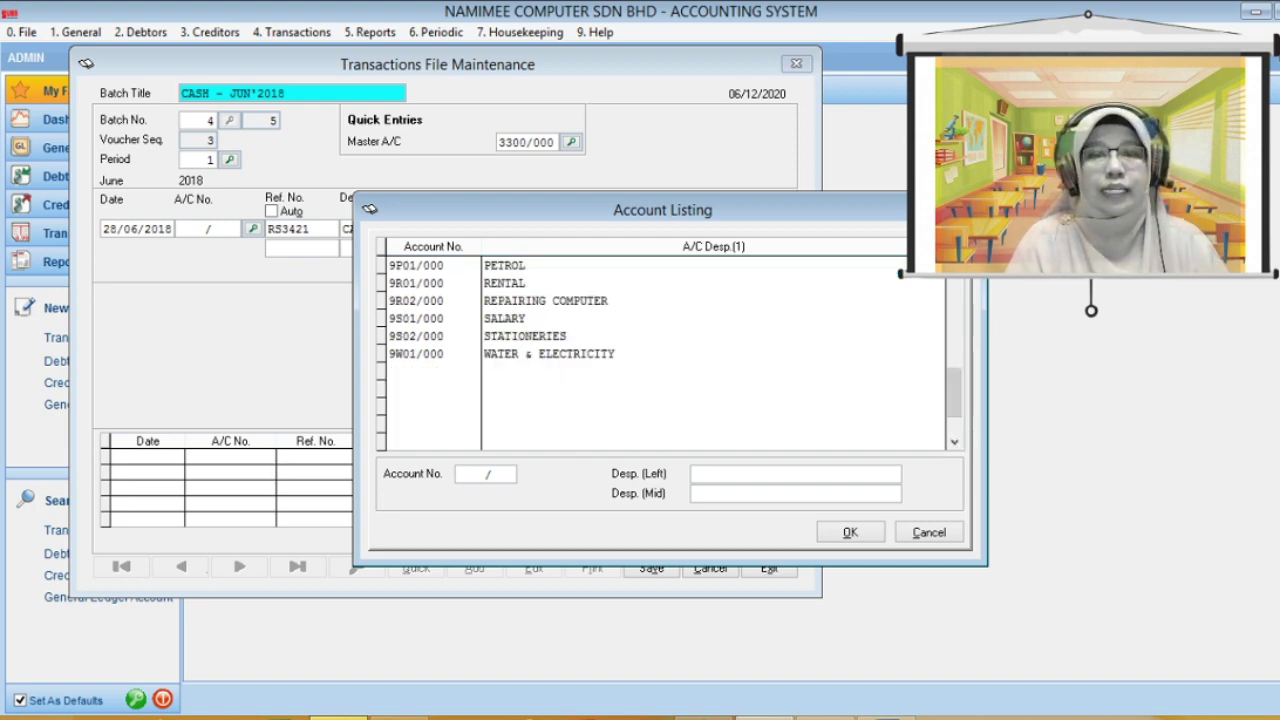
pyautogui.press('Escape')
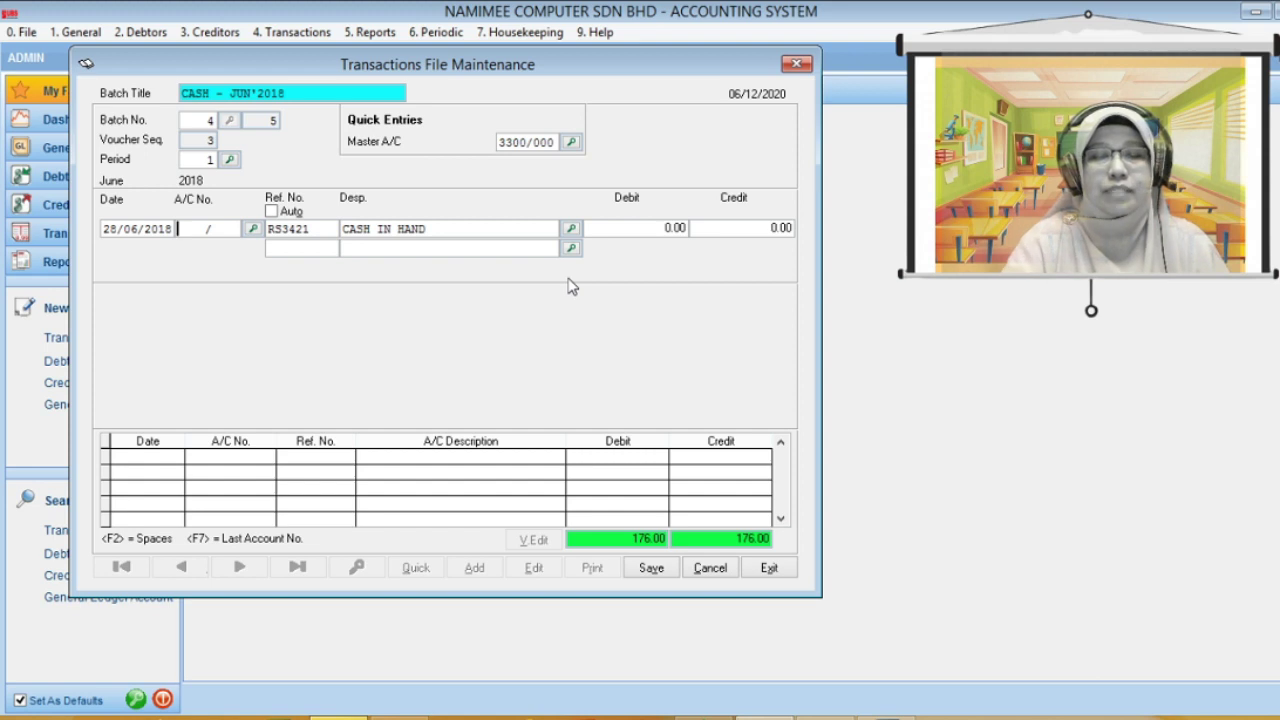
# Step: Assign account number 9T01/000 to the 28/06/2018 entry and agree to create it as a new ledger account
pyautogui.write('9T01/')
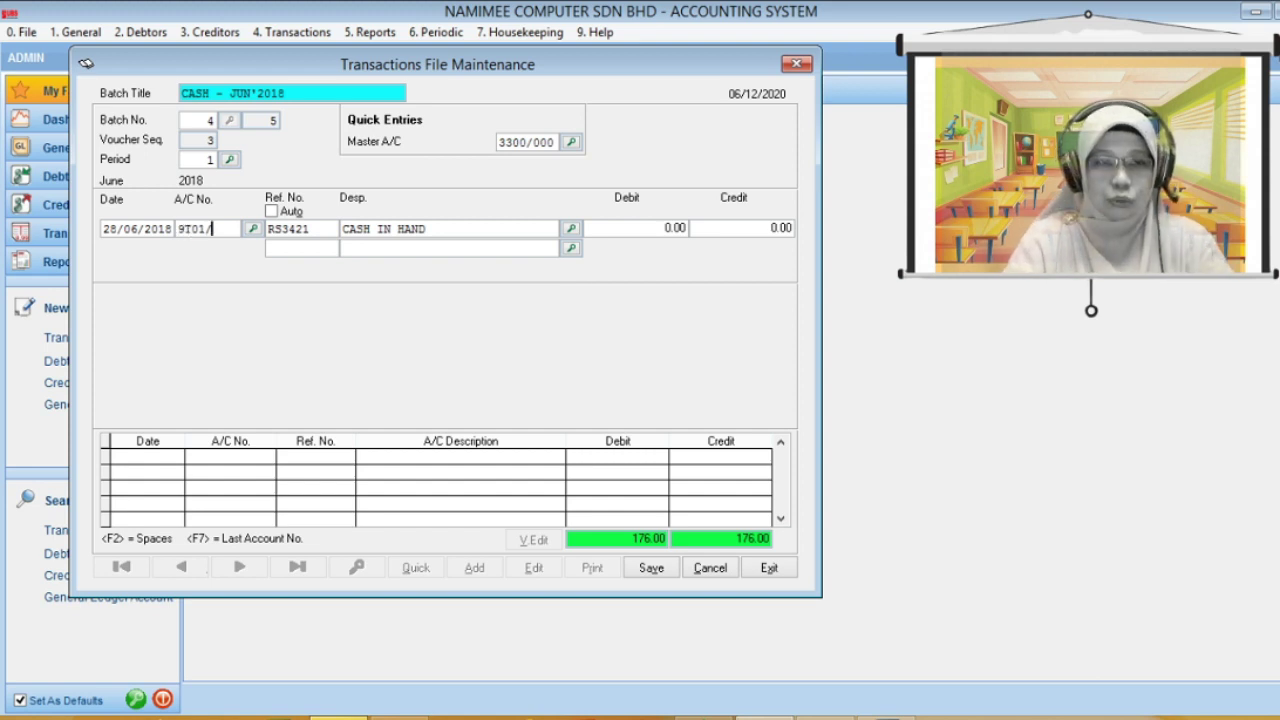
pyautogui.write('000')
pyautogui.press('Return')
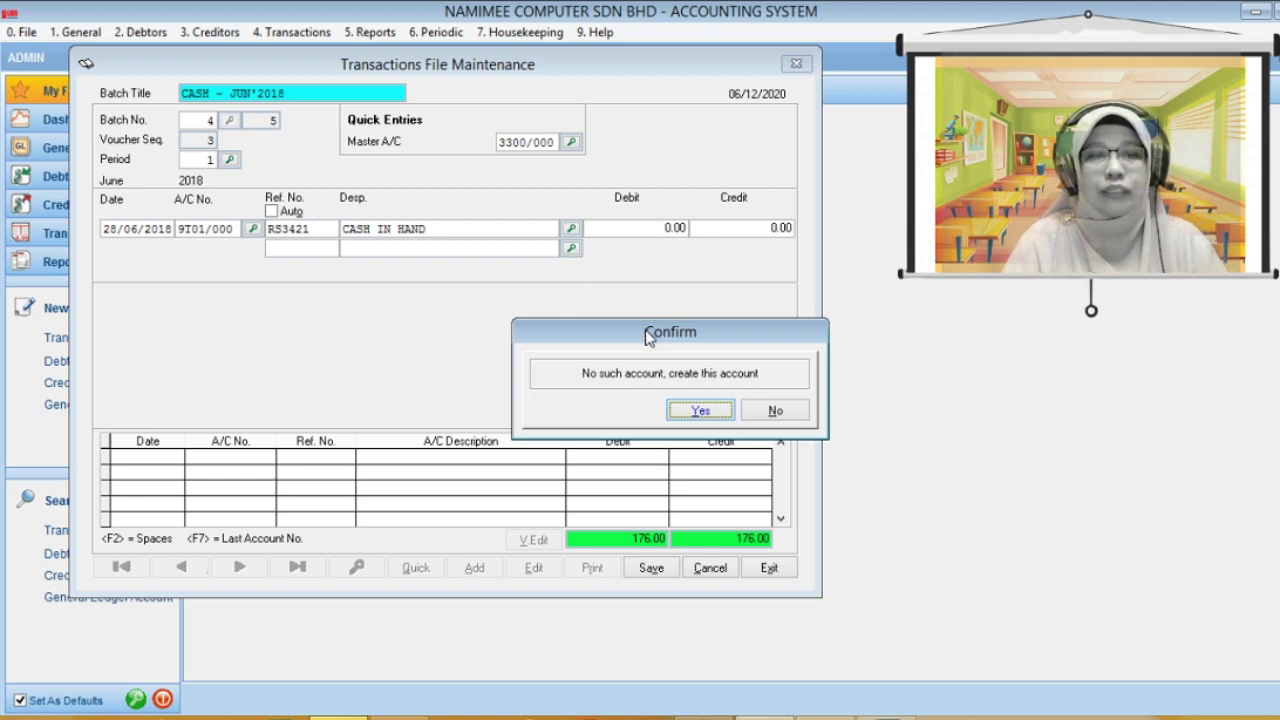
pyautogui.moveTo(645, 330); pyautogui.dragTo(358, 160)
pyautogui.click(443, 240)
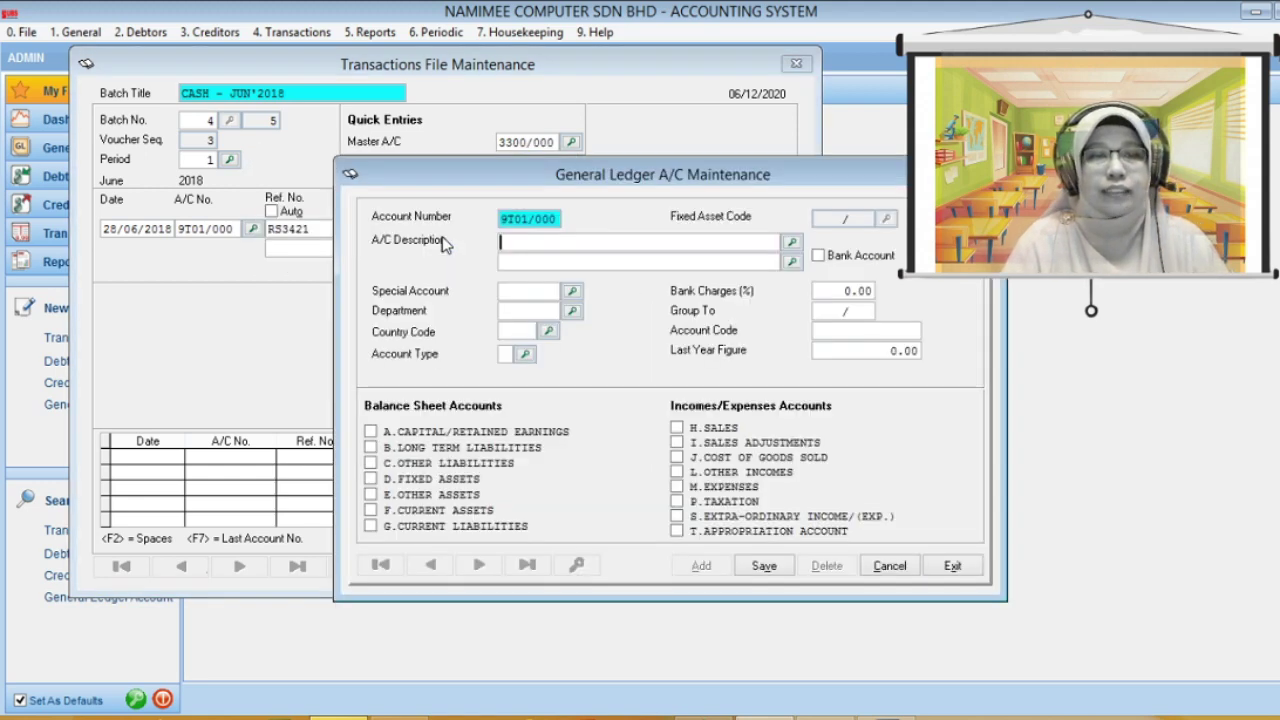
pyautogui.moveTo(465, 166); pyautogui.dragTo(279, 124)
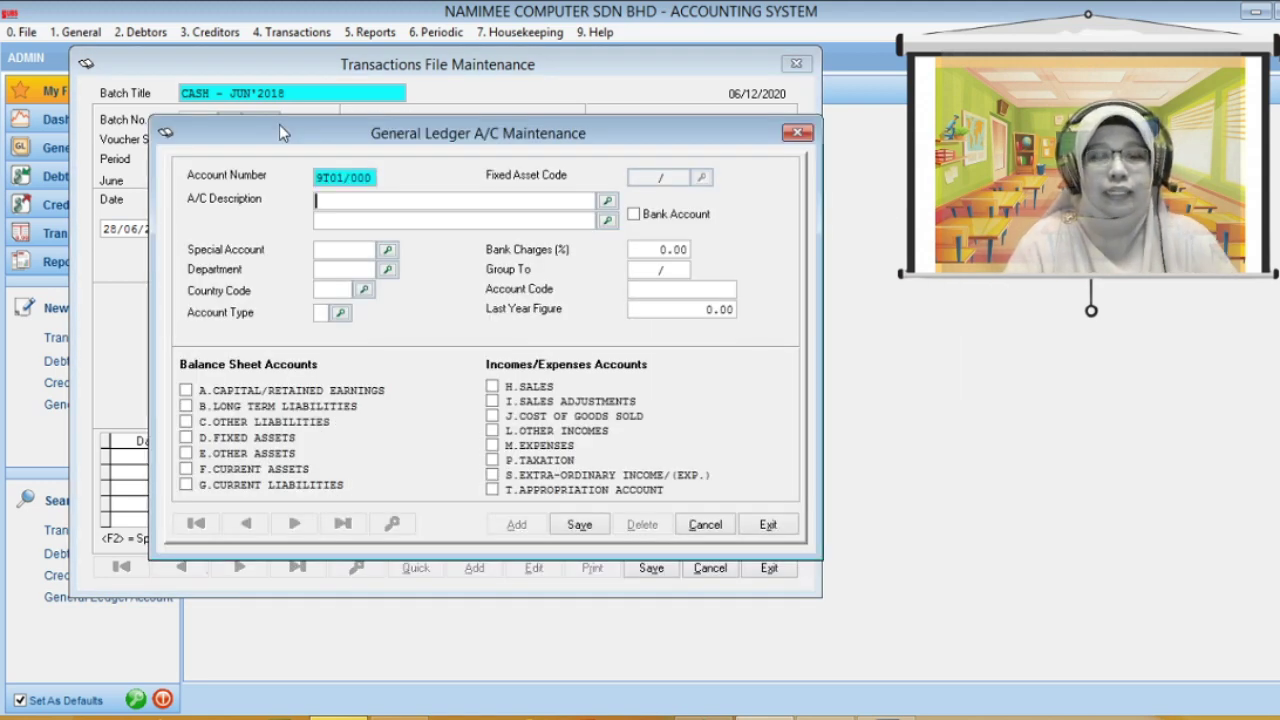
# Step: Describe the new ledger account as TELEPHONE CHARGES
pyautogui.write('TEKEPHONE')
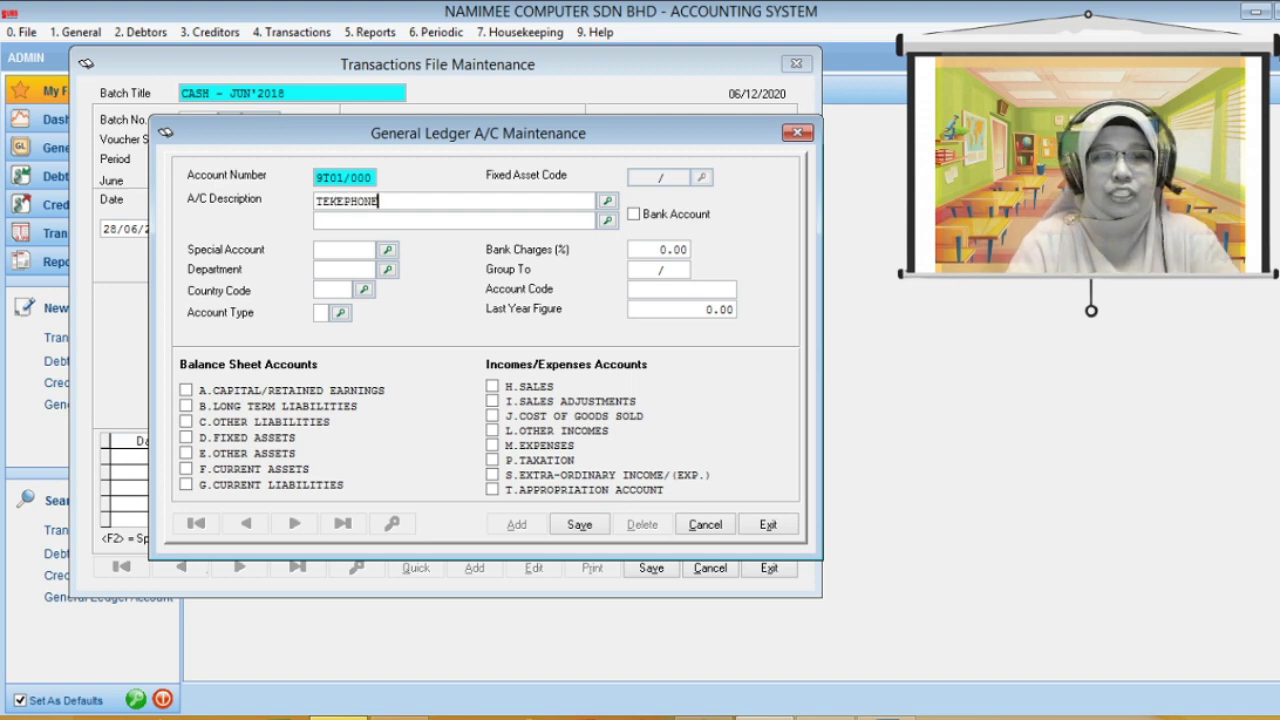
pyautogui.press('BackSpace')
pyautogui.press('BackSpace')
pyautogui.press('BackSpace')
pyautogui.press('BackSpace')
pyautogui.press('BackSpace')
pyautogui.press('BackSpace')
pyautogui.press('BackSpace')
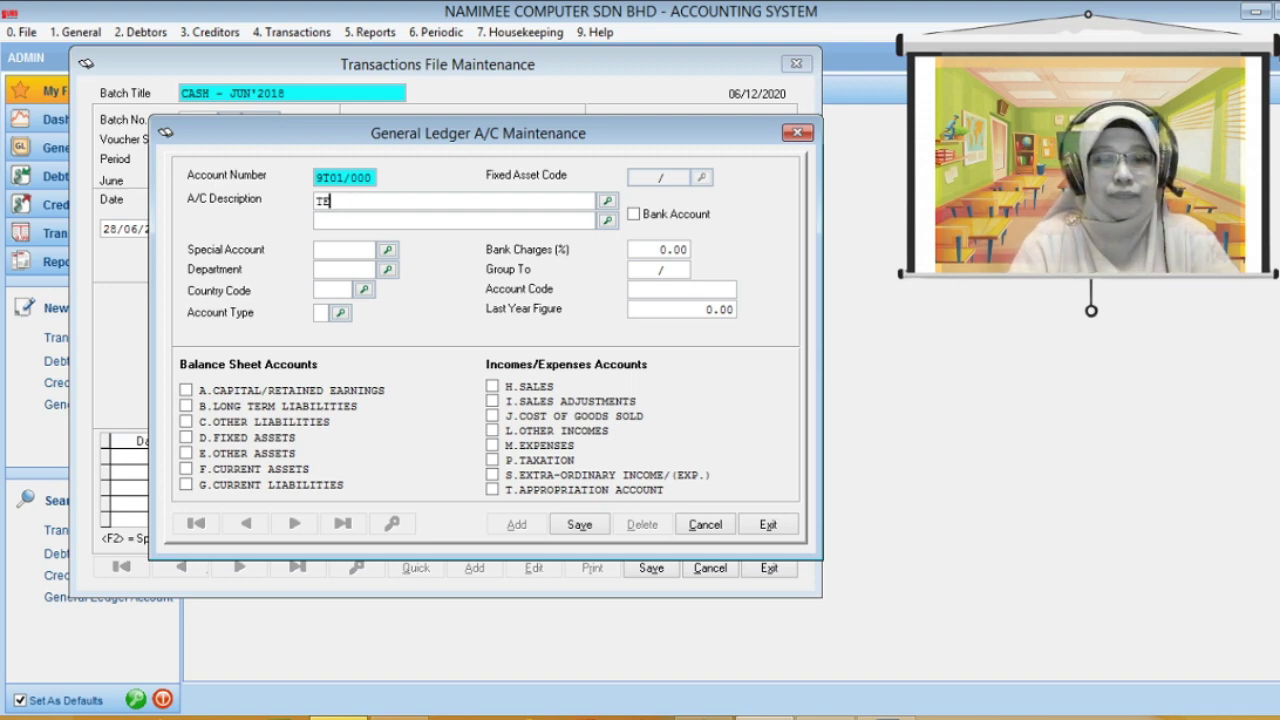
pyautogui.write('LEPHONE ')
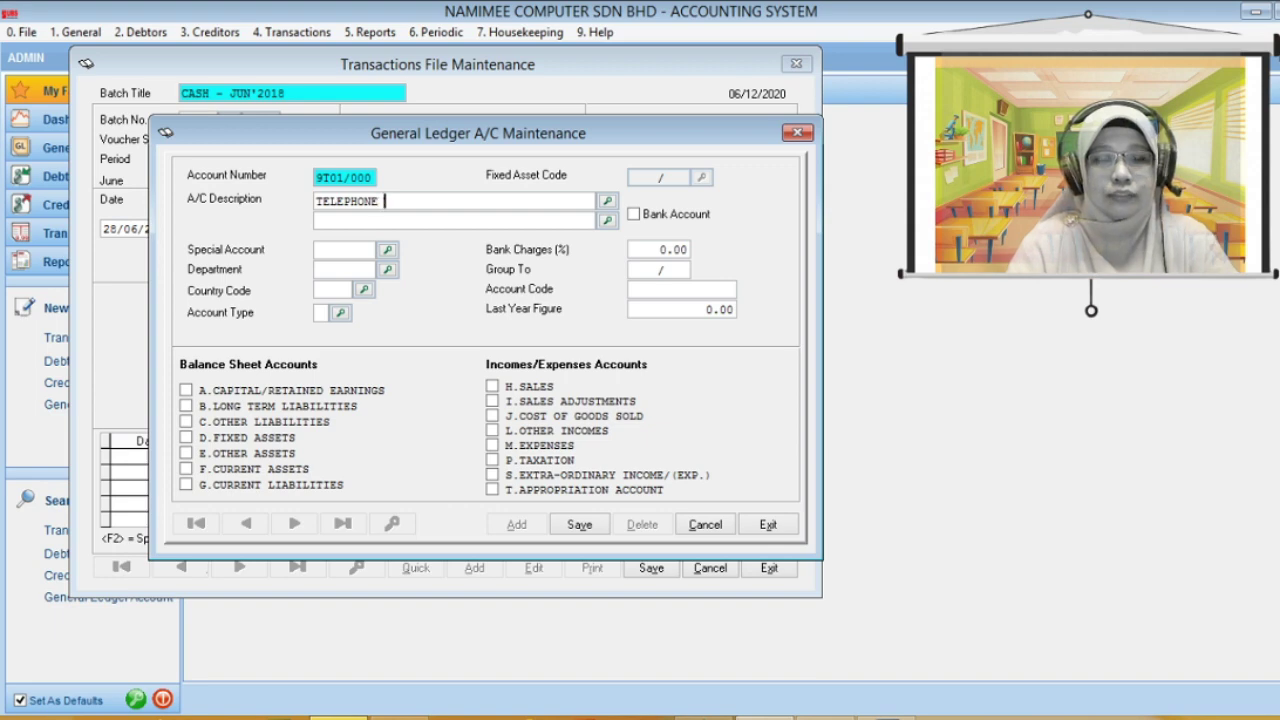
pyautogui.write('CHARGES')
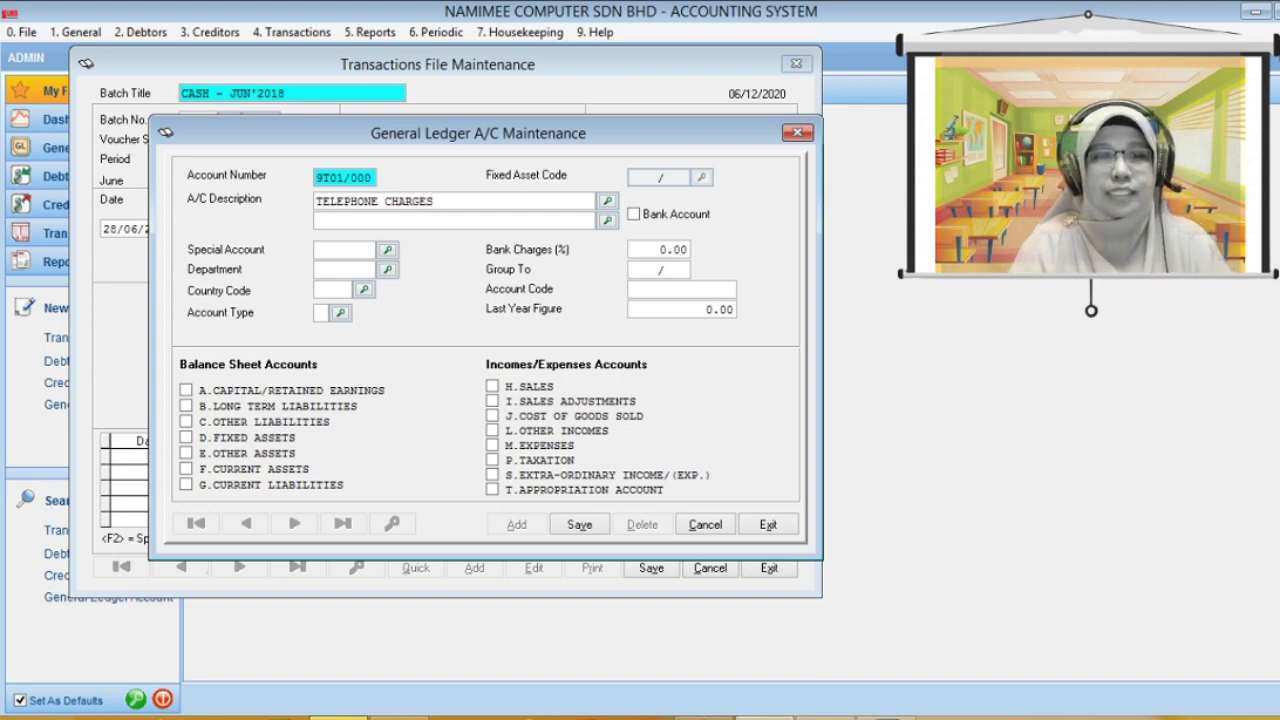
# Step: Set the telephone charges account's type to M (Expenses) and save the account
pyautogui.press('Return')
pyautogui.press('Return')
pyautogui.press('Return')
pyautogui.press('Return')
pyautogui.press('Return')
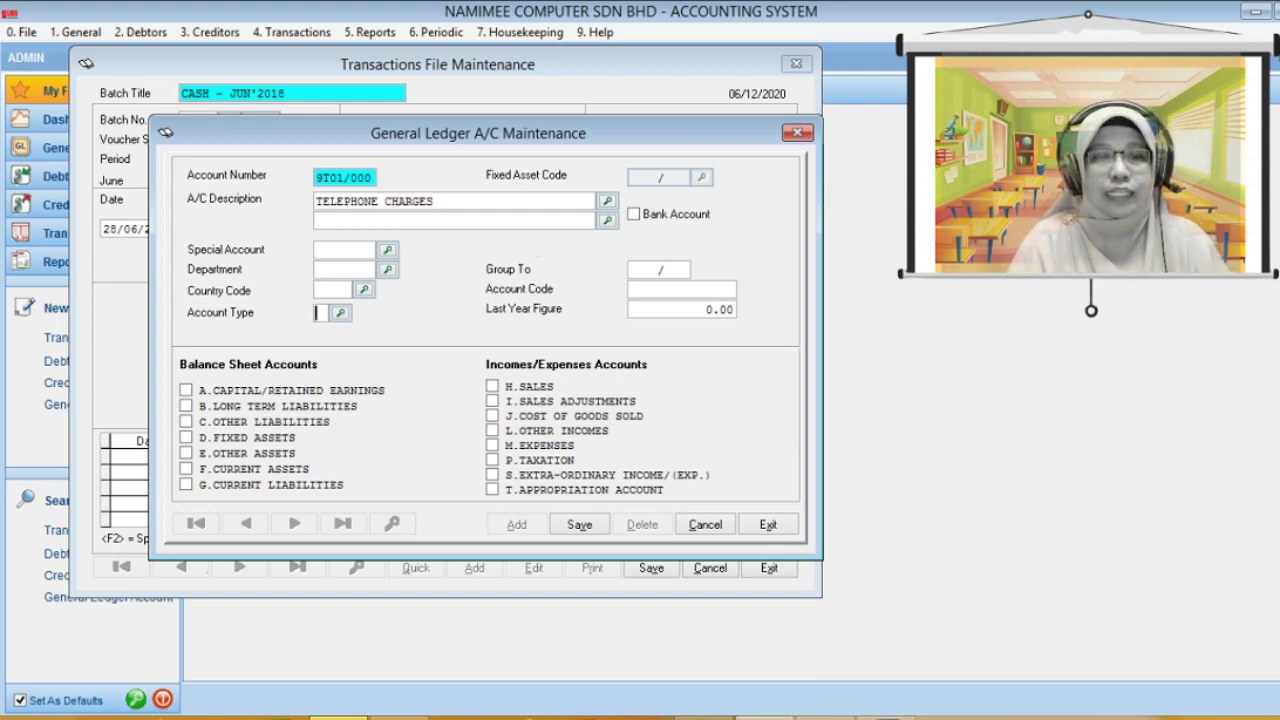
pyautogui.write('M')
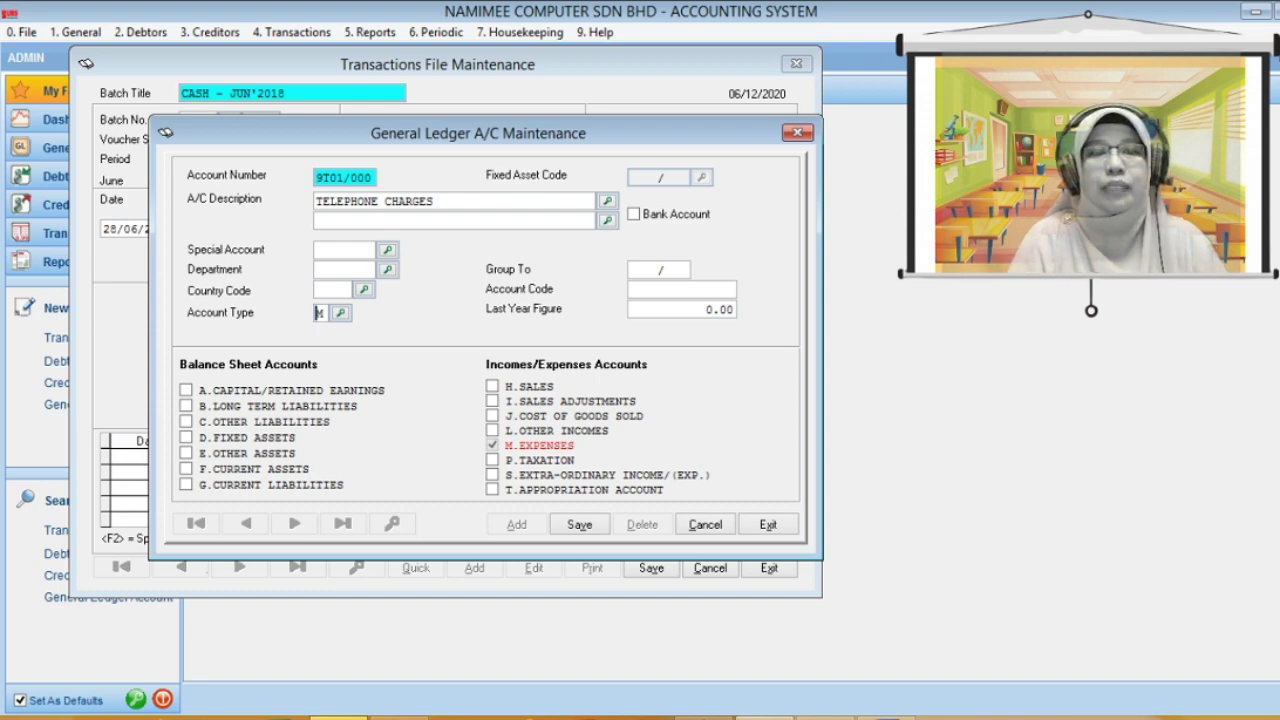
pyautogui.click(582, 524)
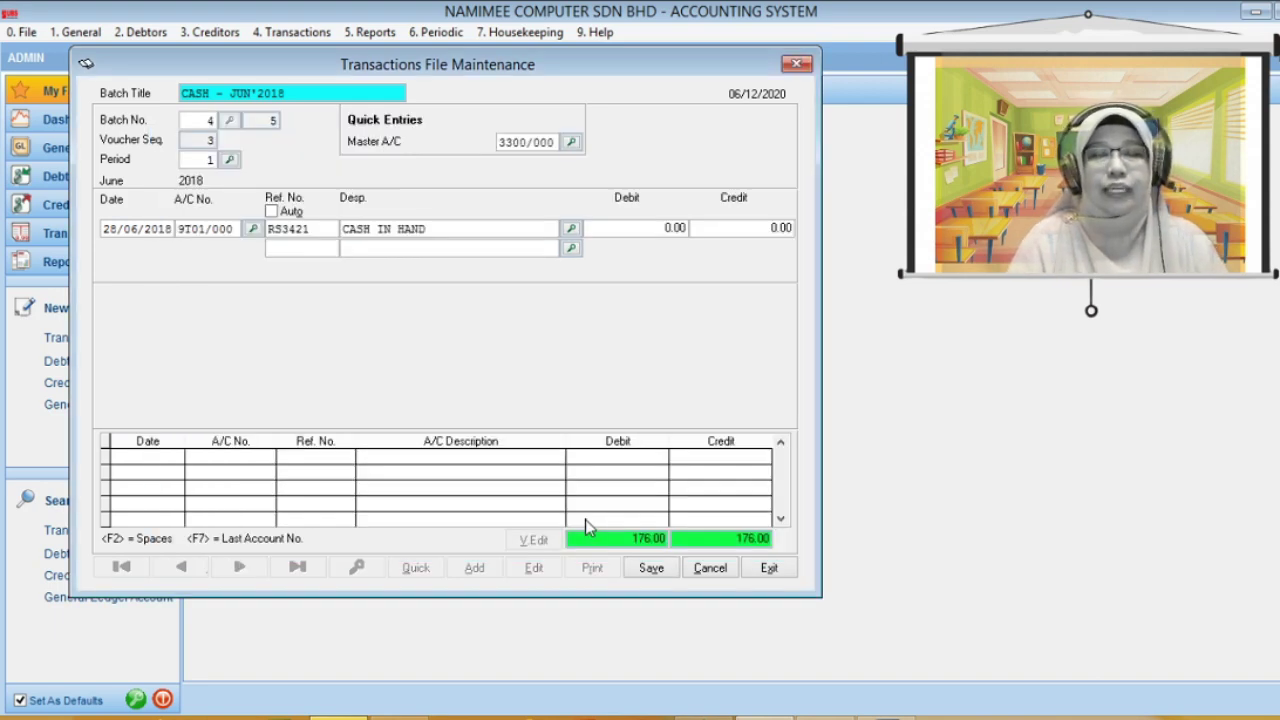
# Step: Complete the Telephone Charges entry with reference RS0123 and a debit of 204.45, and save it
pyautogui.press('Return')
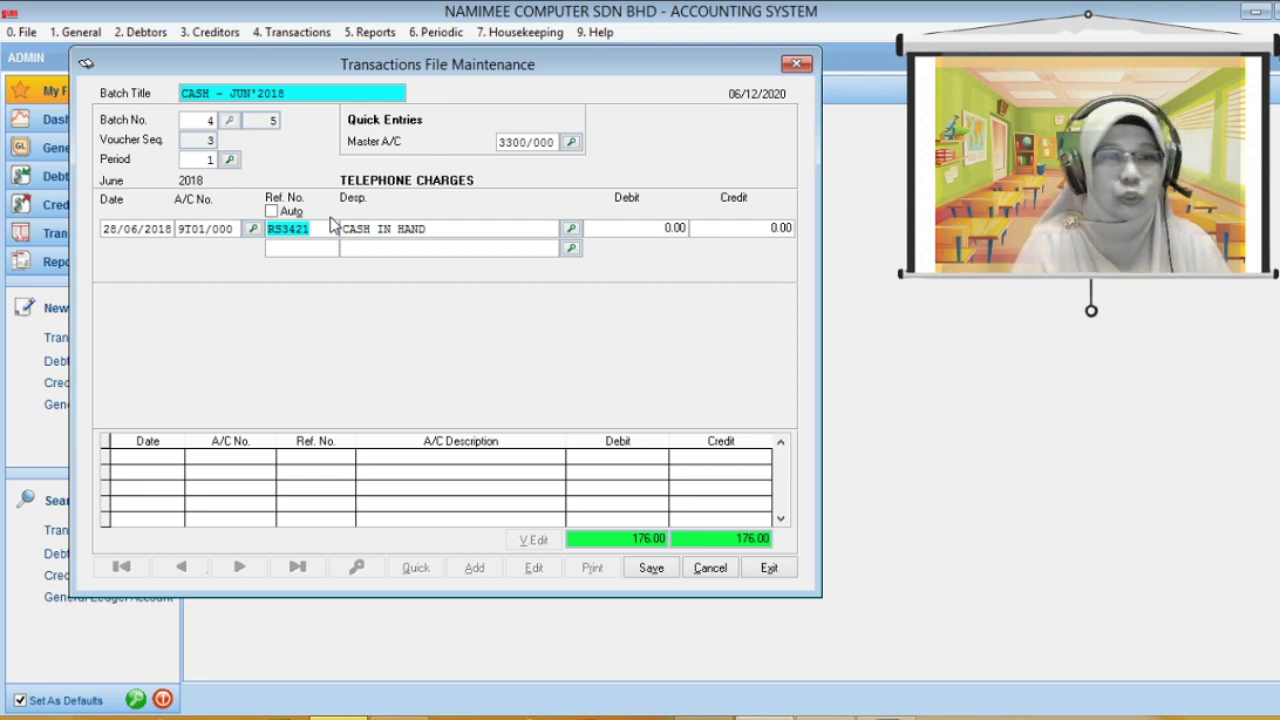
pyautogui.write('RS')
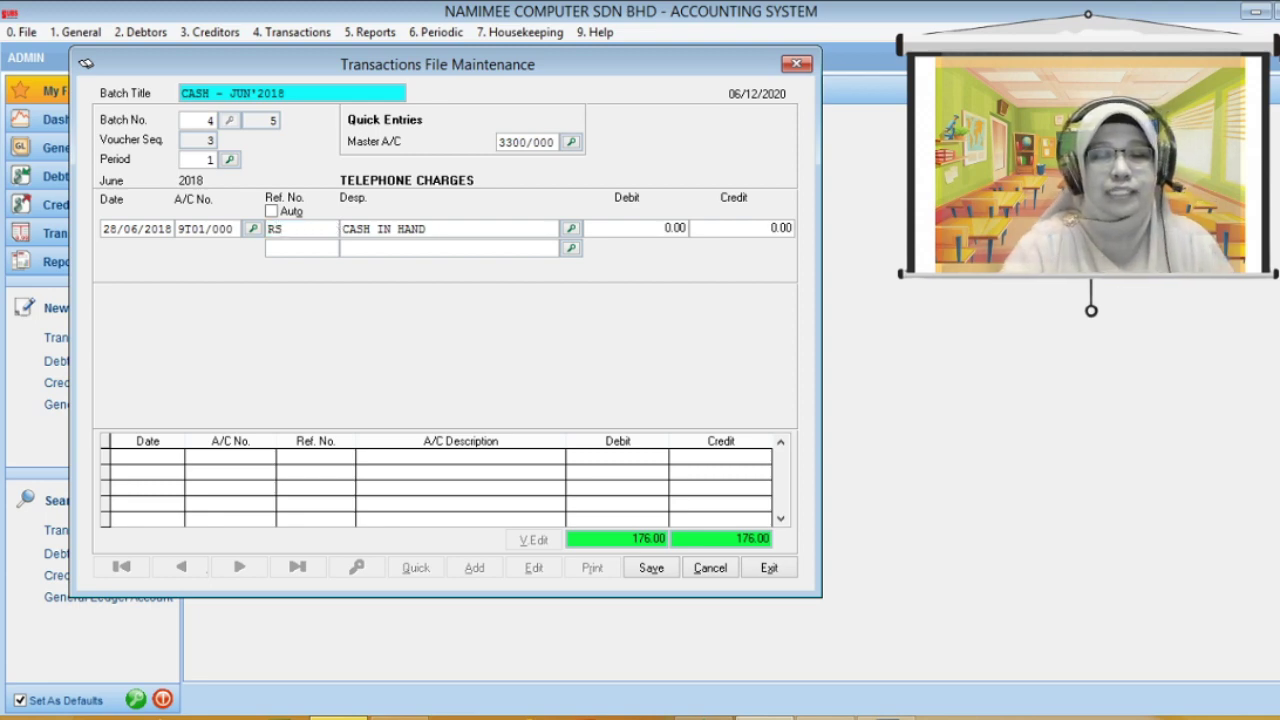
pyautogui.write('0123')
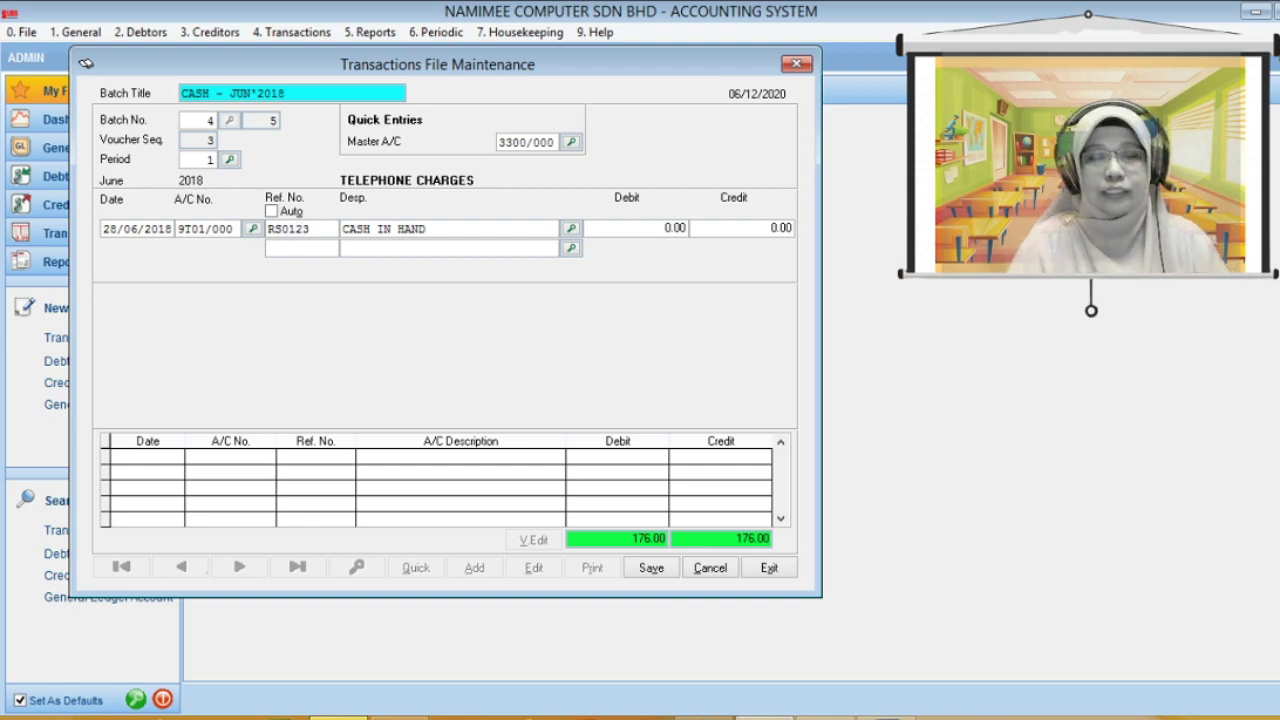
pyautogui.press('Return')
pyautogui.press('Return')
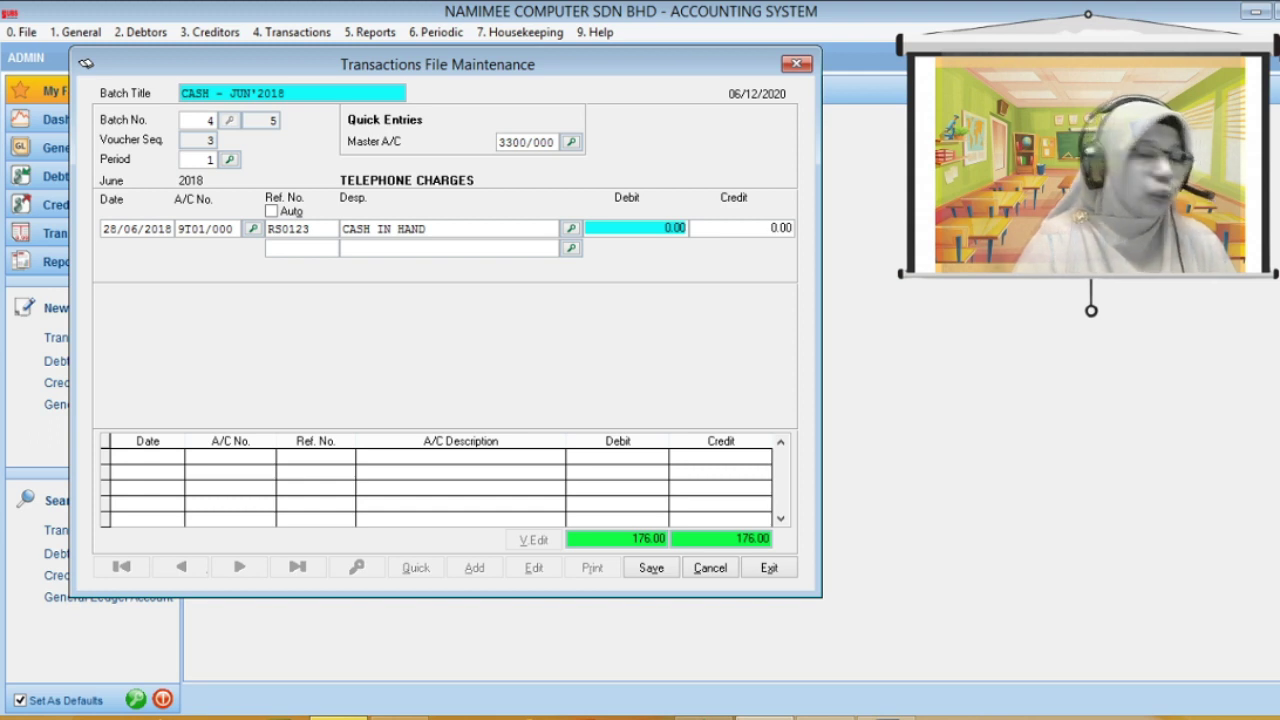
pyautogui.write('2')
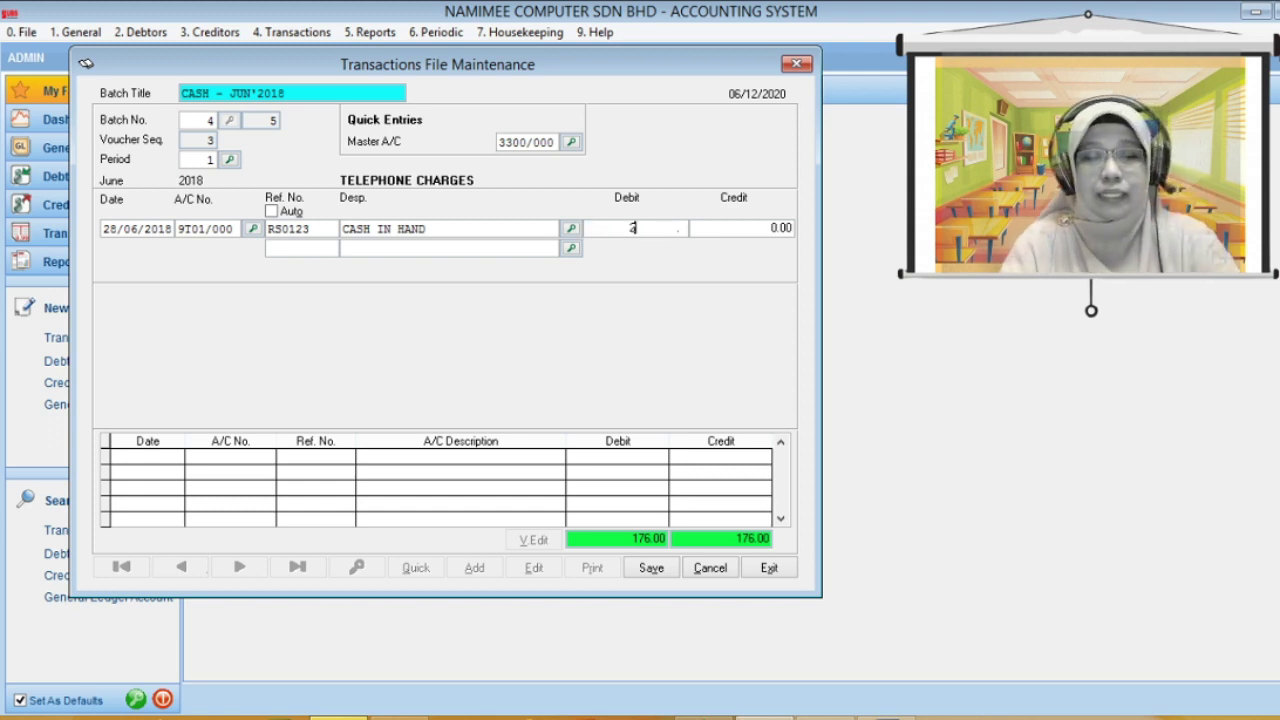
pyautogui.write('04.0')
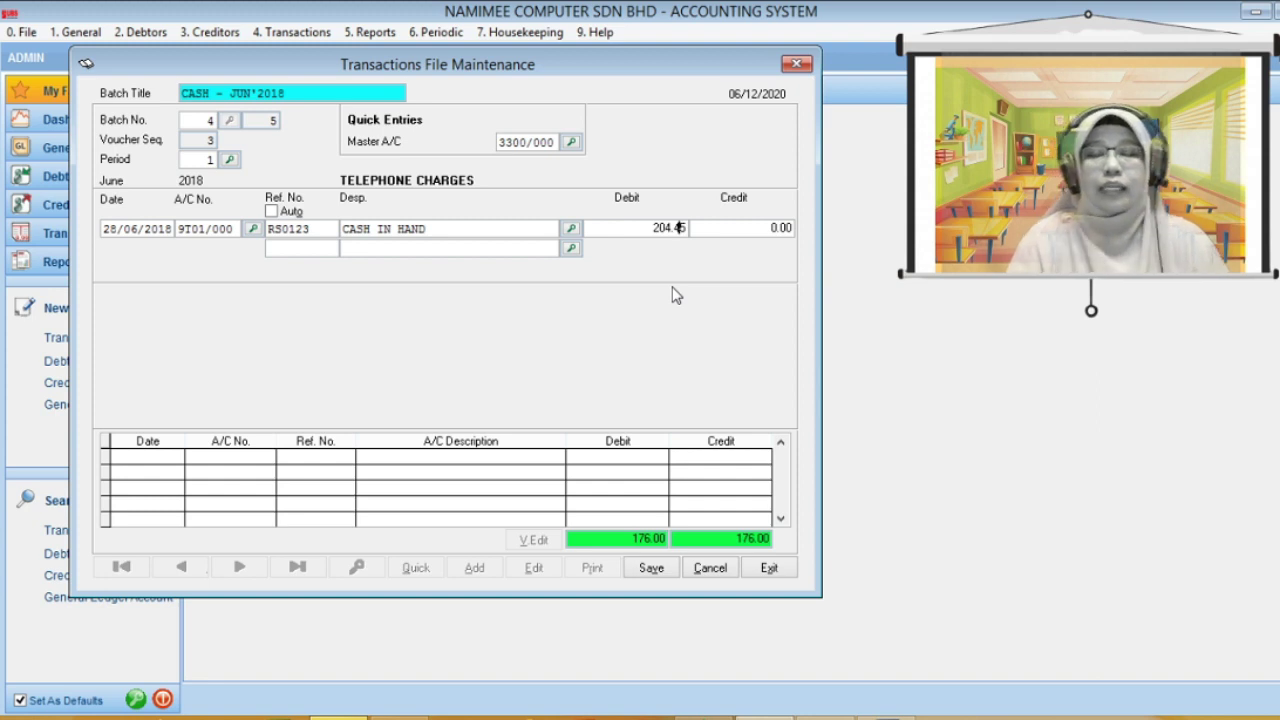
pyautogui.press('Return')
pyautogui.hotkey('alt', 's')
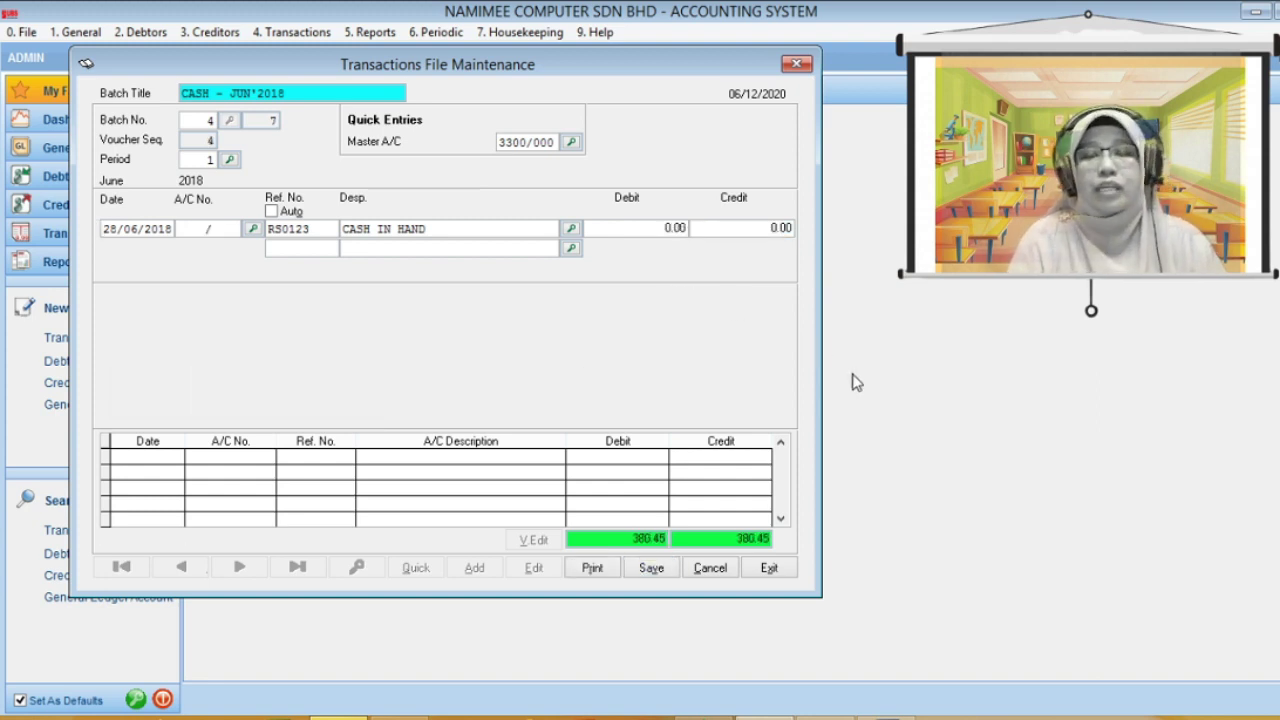
# Step: Check the Water & Electricity transaction in the Word module, return to the accounting system, and date the new entry 29/06/2018
pyautogui.hotkey('alt', 'Tab')
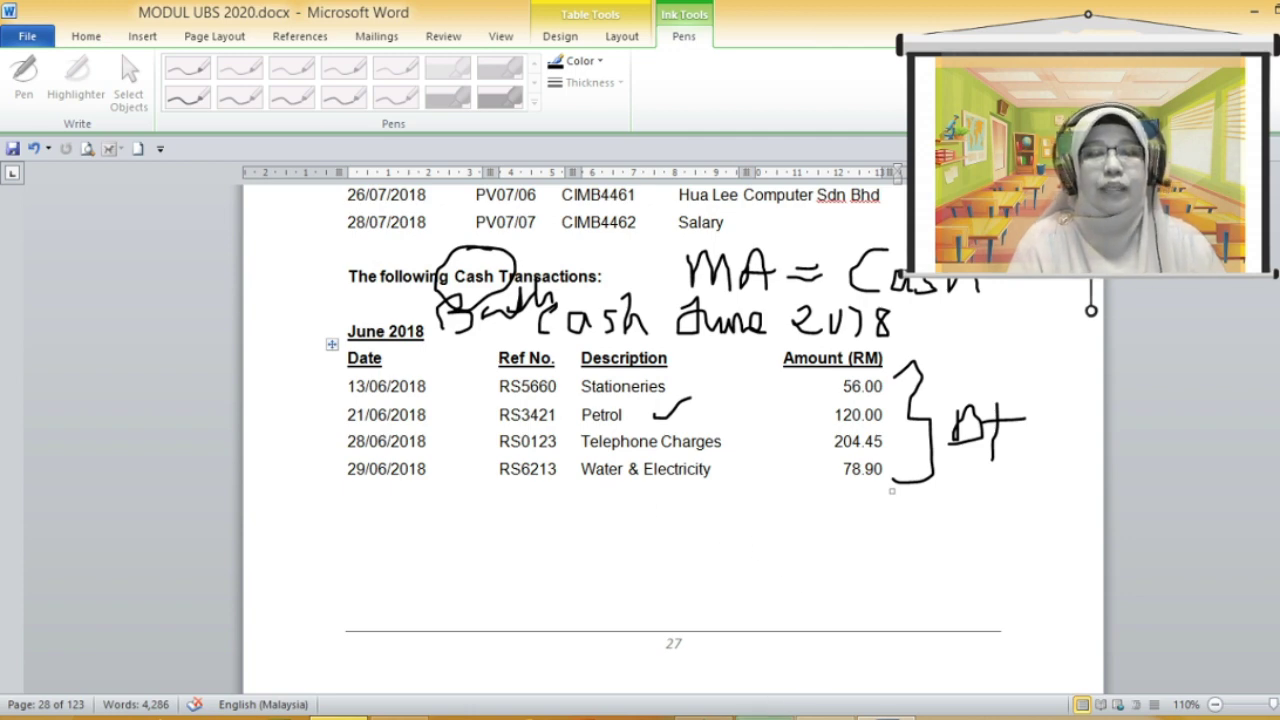
pyautogui.click(765, 717)
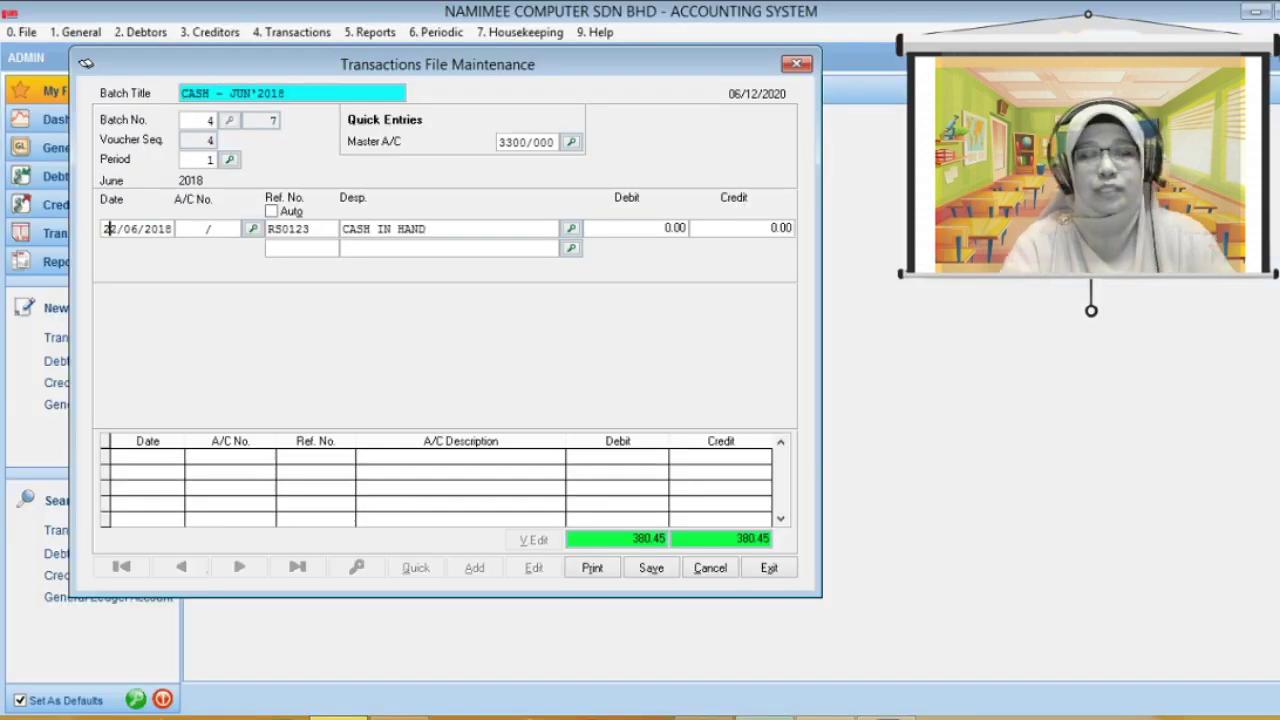
pyautogui.write('9')
pyautogui.press('Return')
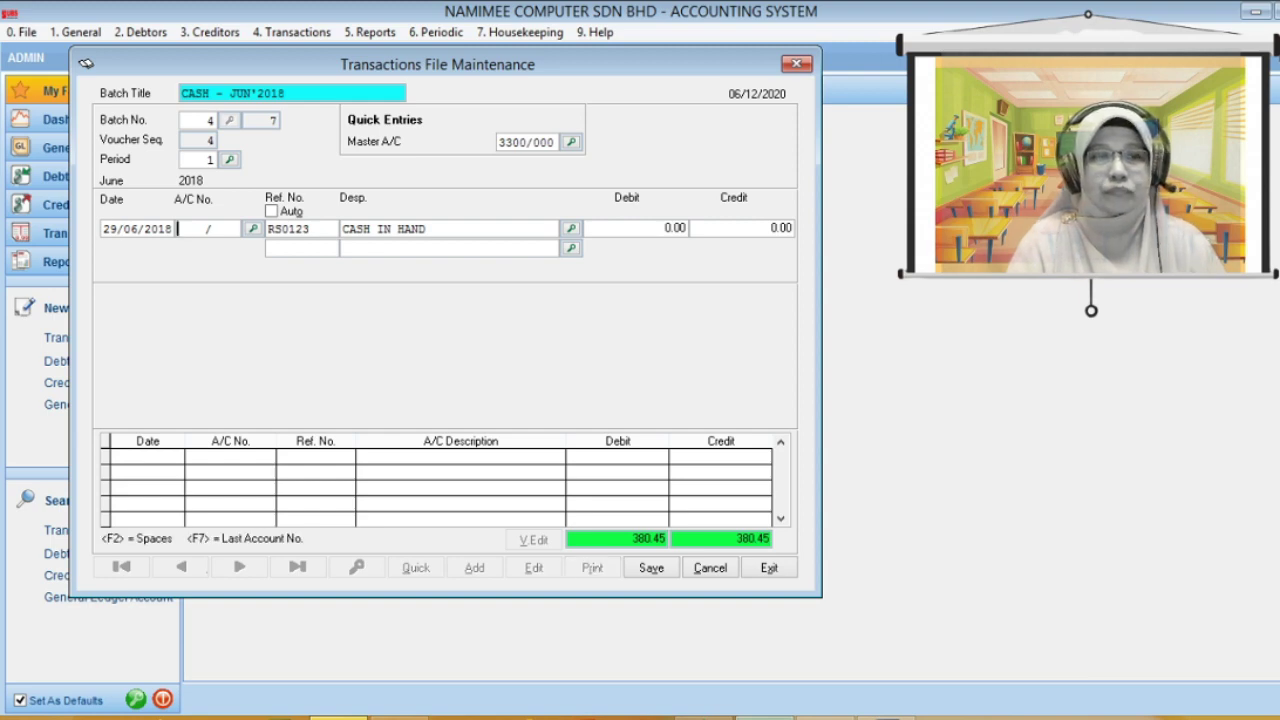
# Step: Find the Water & Electricity account by searching descriptions starting with WATE, and assign it to the entry
pyautogui.press('F7')
pyautogui.write('WATE')
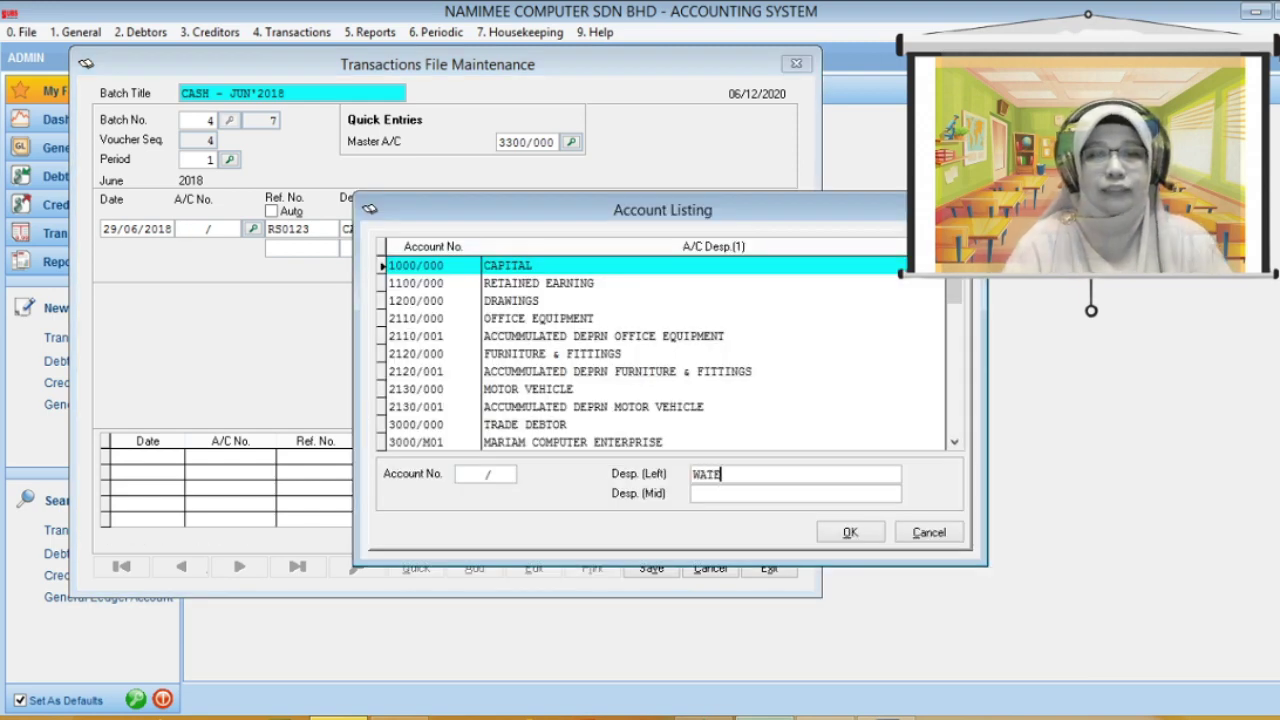
pyautogui.press('Return')
pyautogui.press('Return')
pyautogui.press('Return')
pyautogui.press('Return')
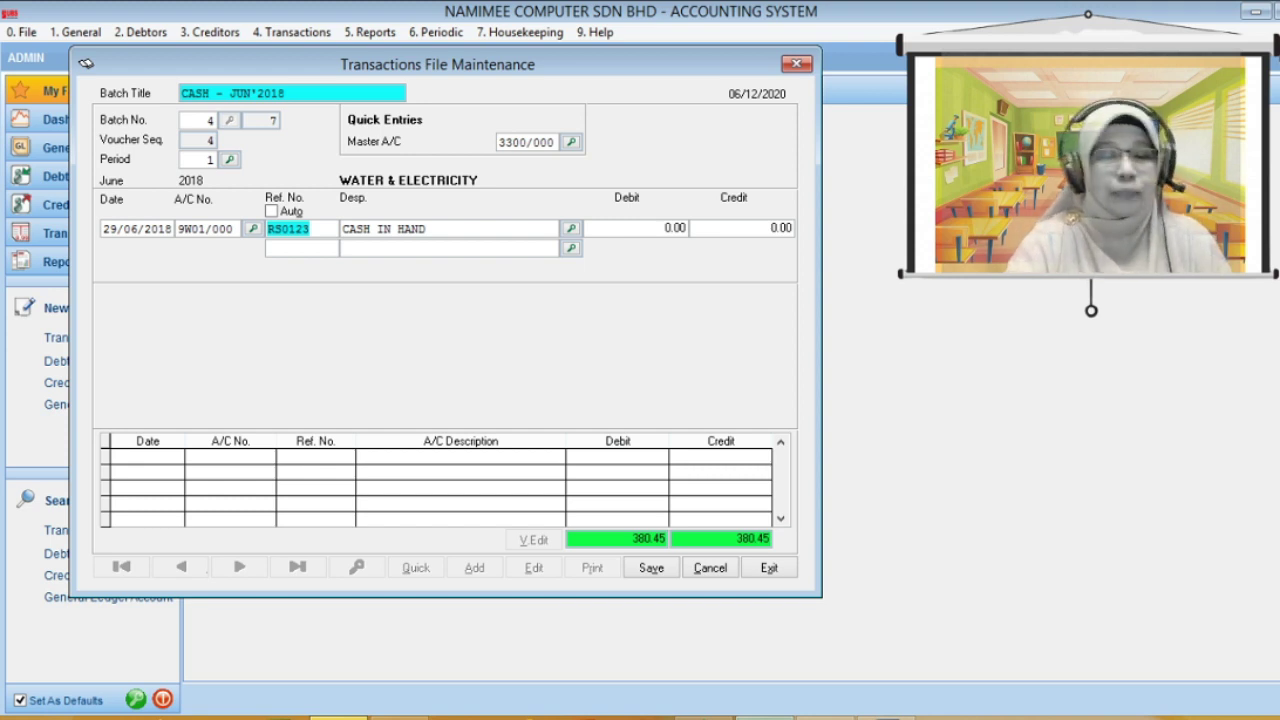
# Step: Set the Water & Electricity entry's reference number to RS6213, keeping the CASH IN HAND description
pyautogui.write('RS')
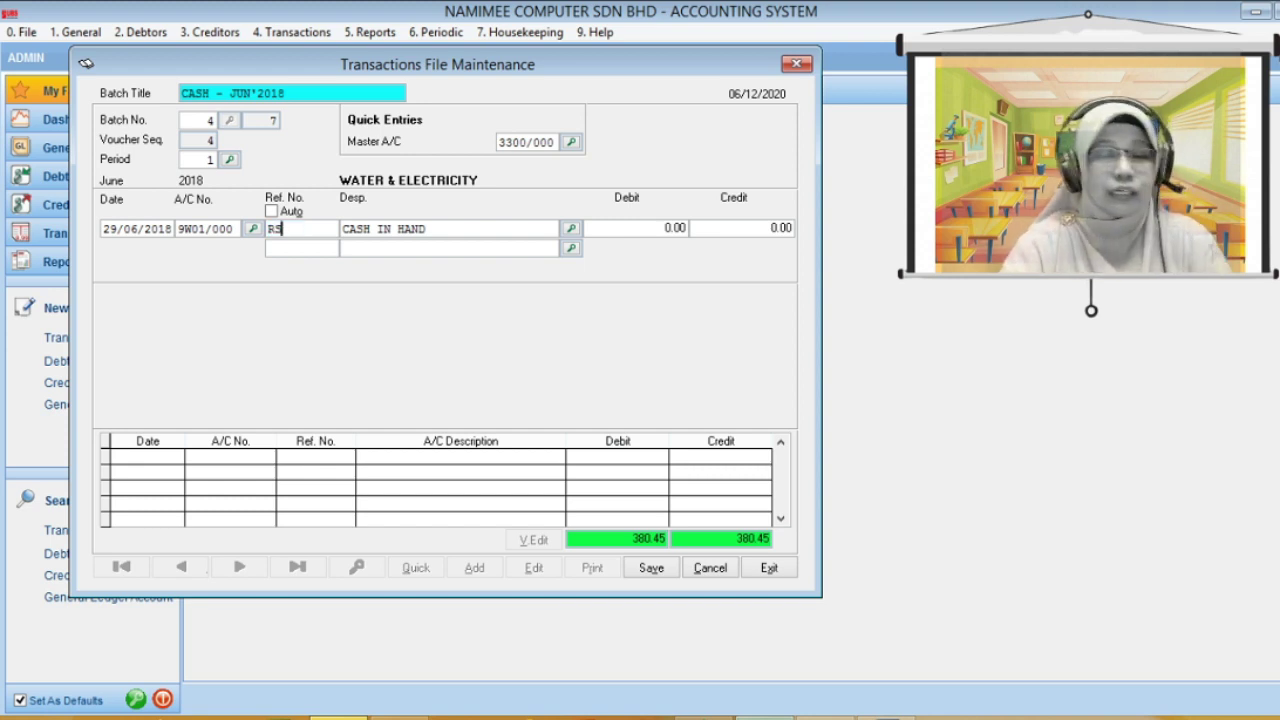
pyautogui.write('6213')
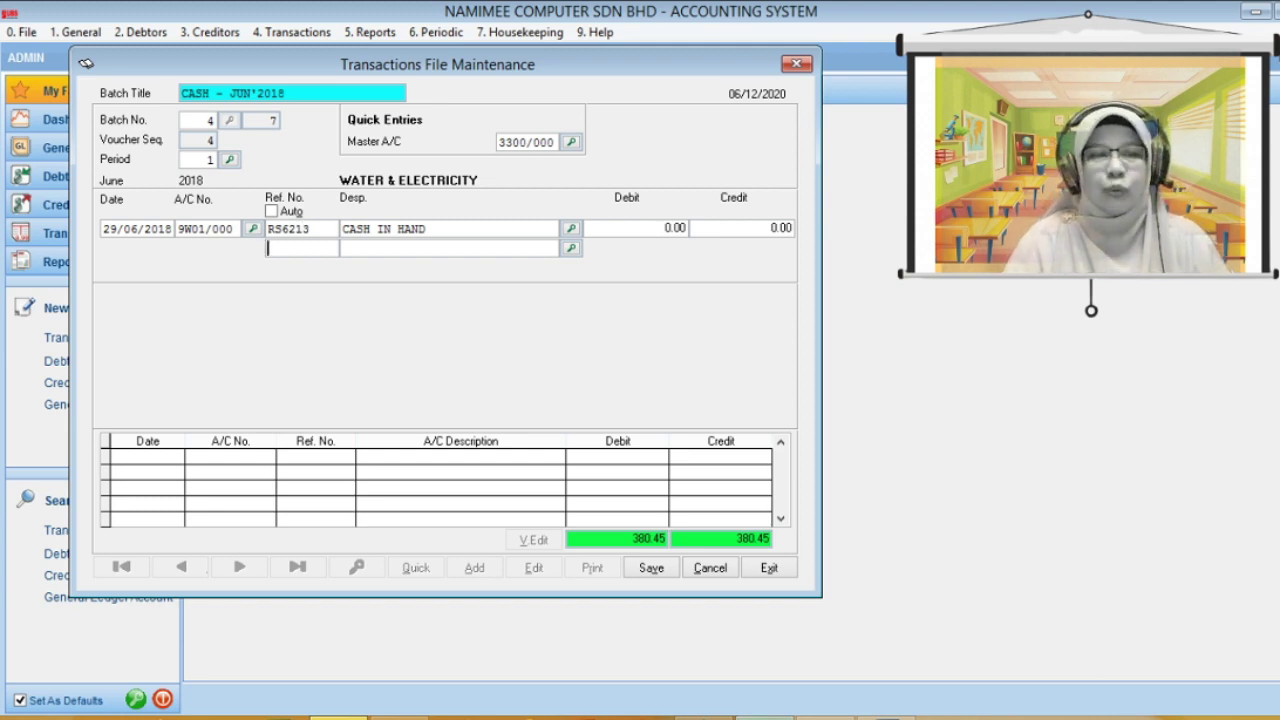
pyautogui.press('Return')
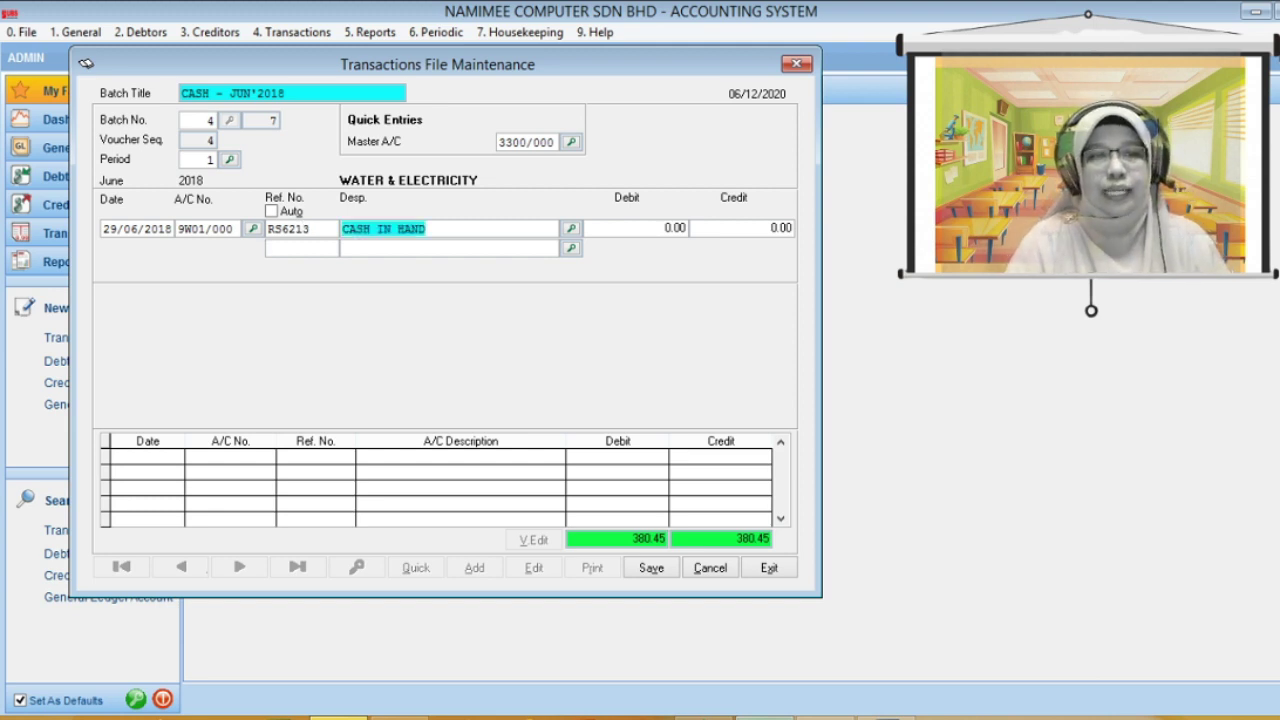
pyautogui.press('Return')
pyautogui.press('Return')
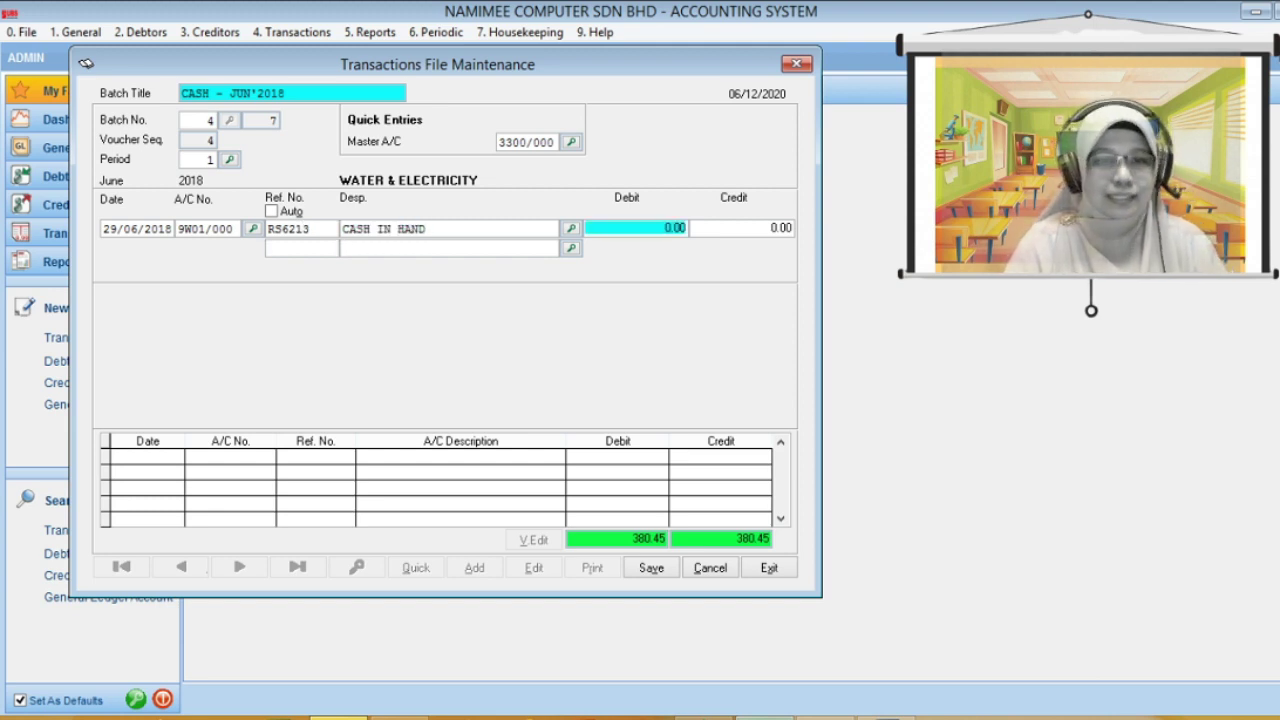
# Step: Enter a debit of 78.90 for Water & Electricity, leave the payee blank, and save the entry
pyautogui.write('76')
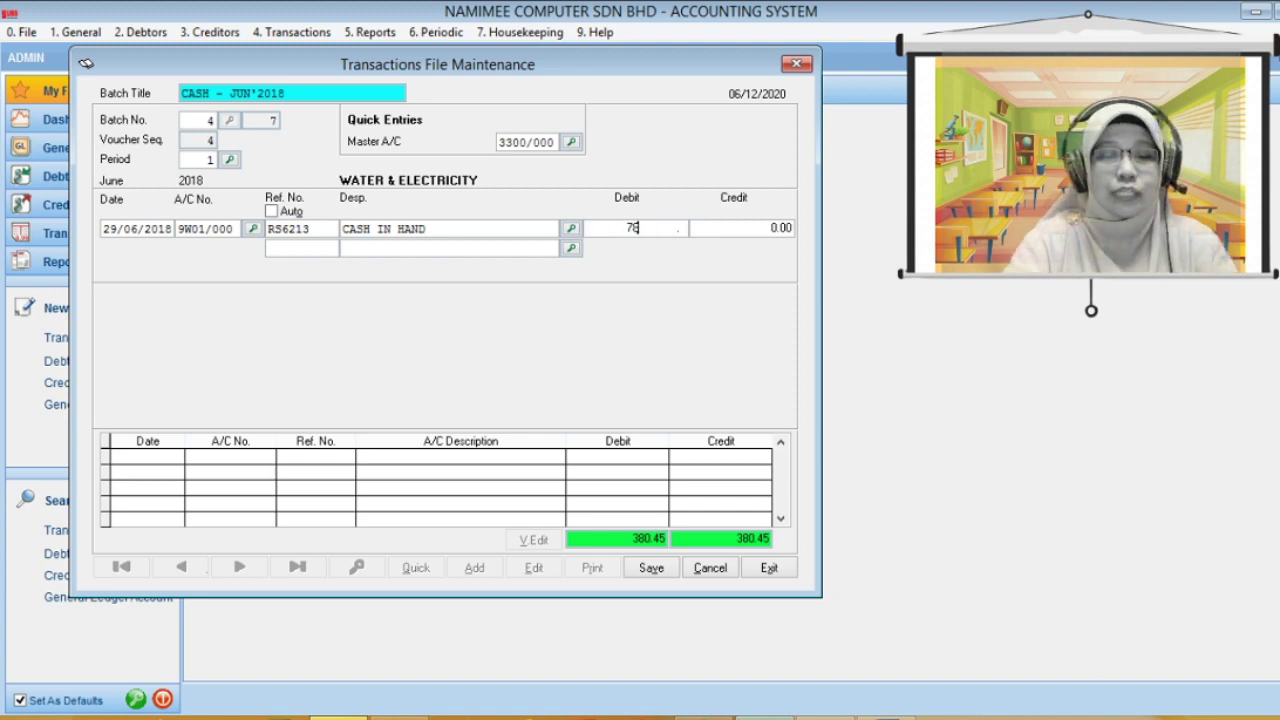
pyautogui.write('.5')
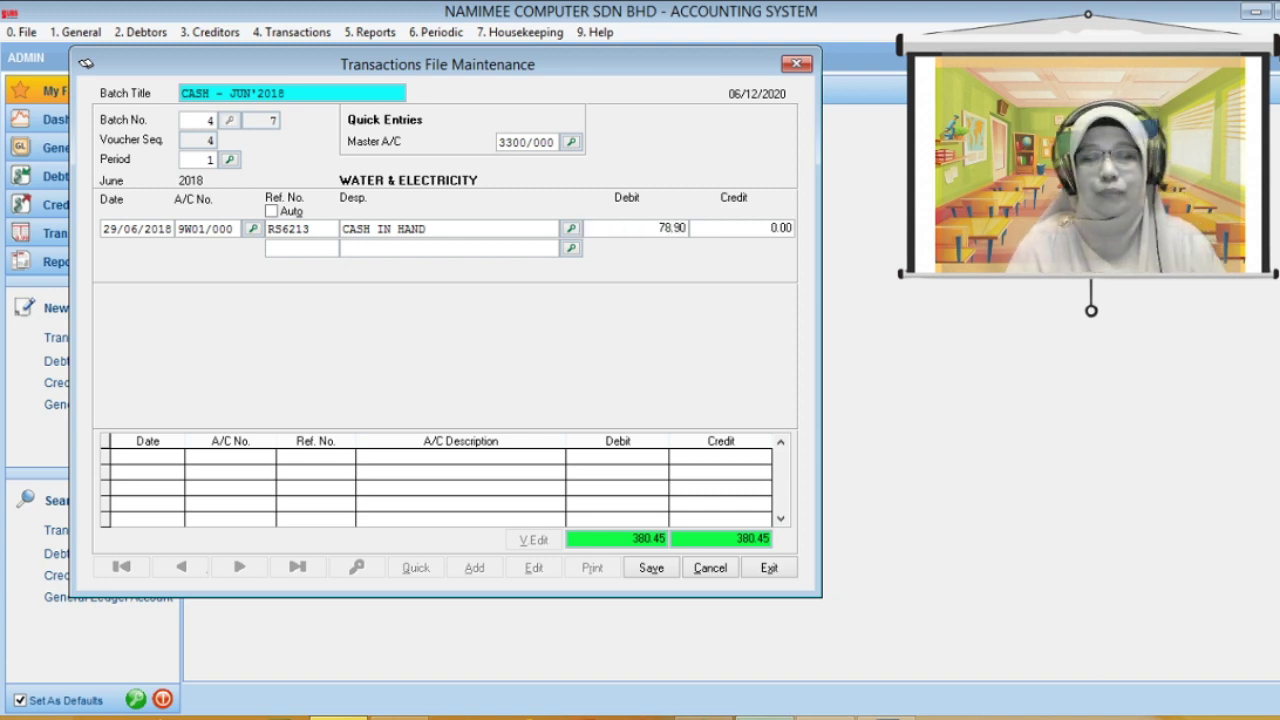
pyautogui.press('Return')
pyautogui.press('Return')
pyautogui.press('Return')
pyautogui.press('Return')
pyautogui.press('Return')
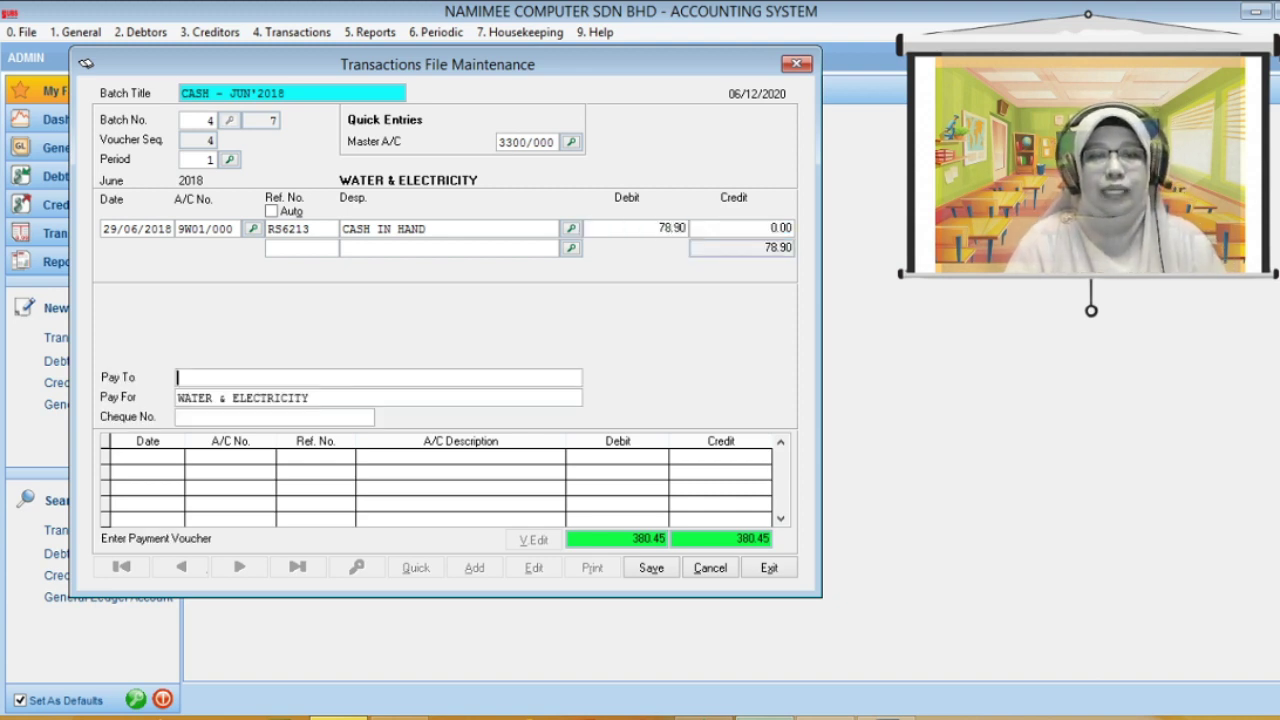
pyautogui.press('Return')
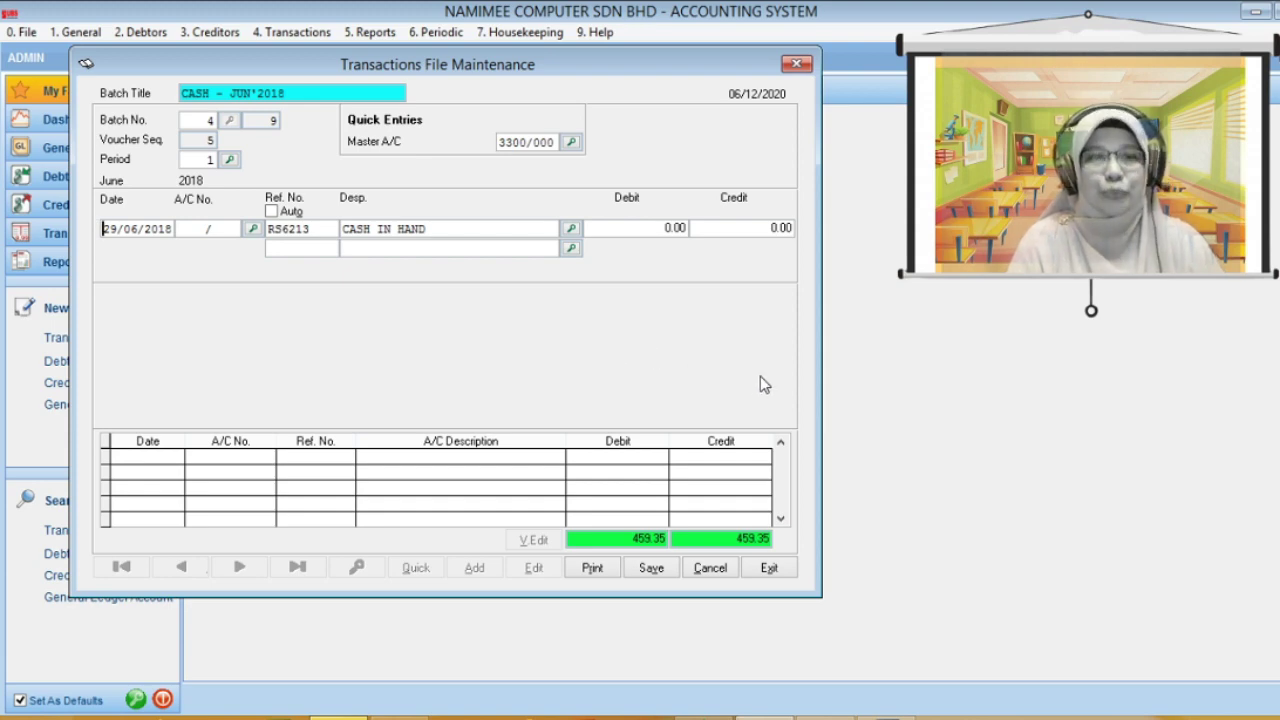
# Step: Check the July 2018 cash transactions in the Word module, return to the accounting system, and reselect Cash in Hand as the master account
pyautogui.click(845, 716)
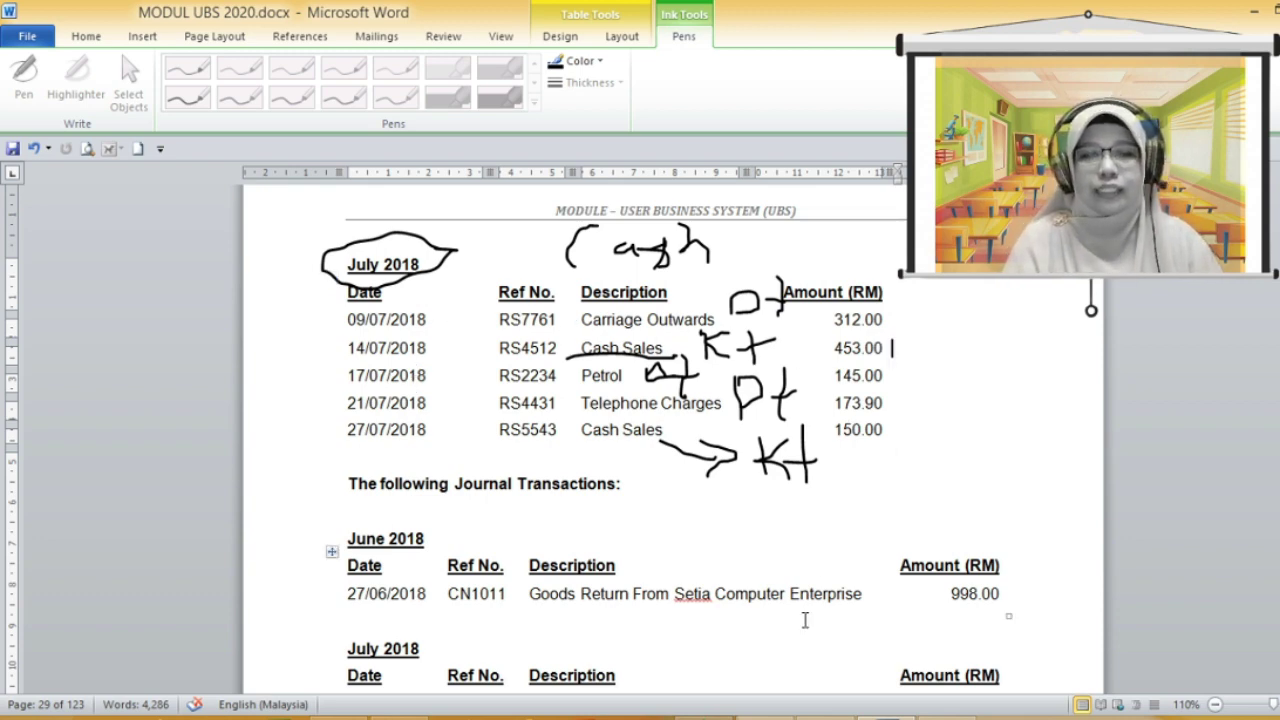
pyautogui.click(765, 625)
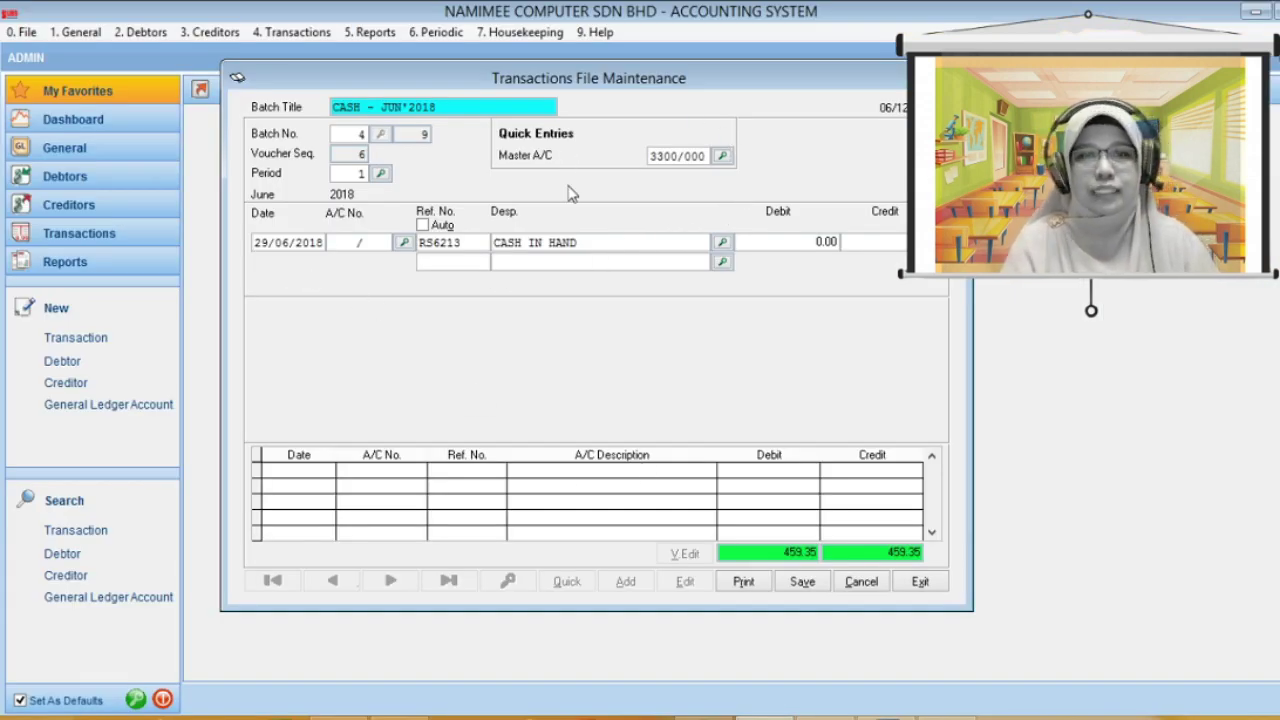
pyautogui.click(723, 162)
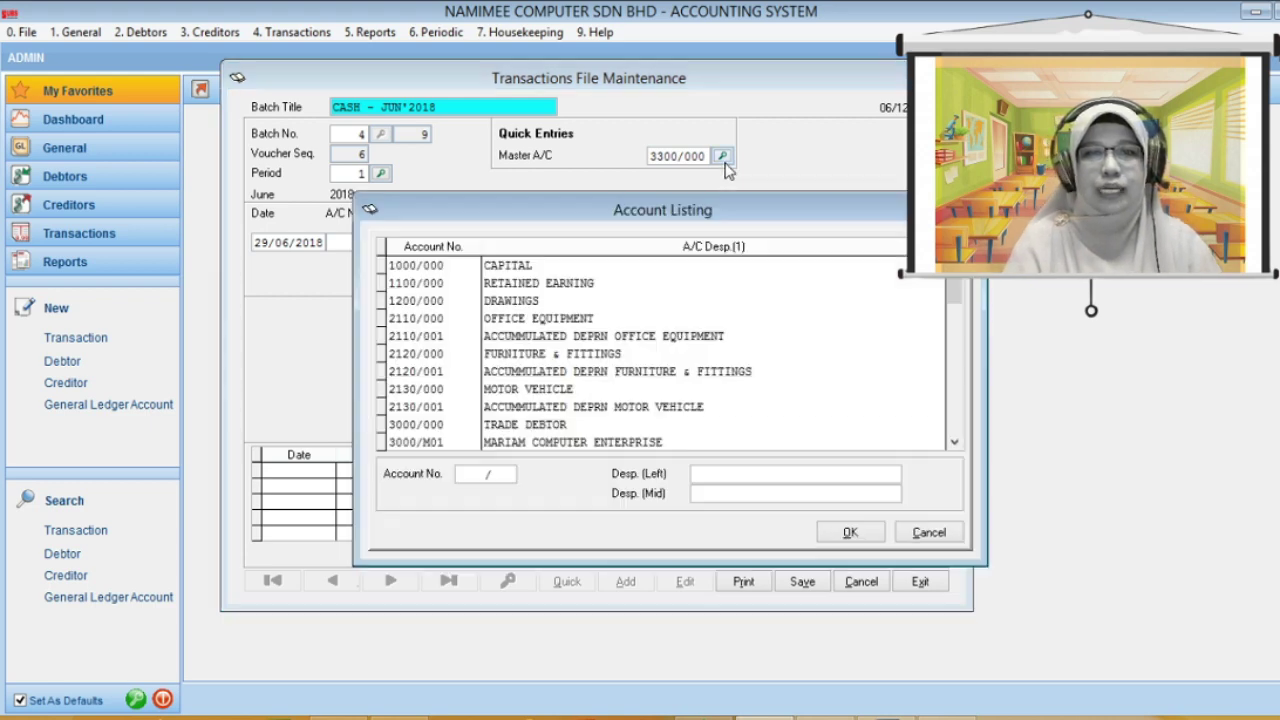
pyautogui.write('CASH')
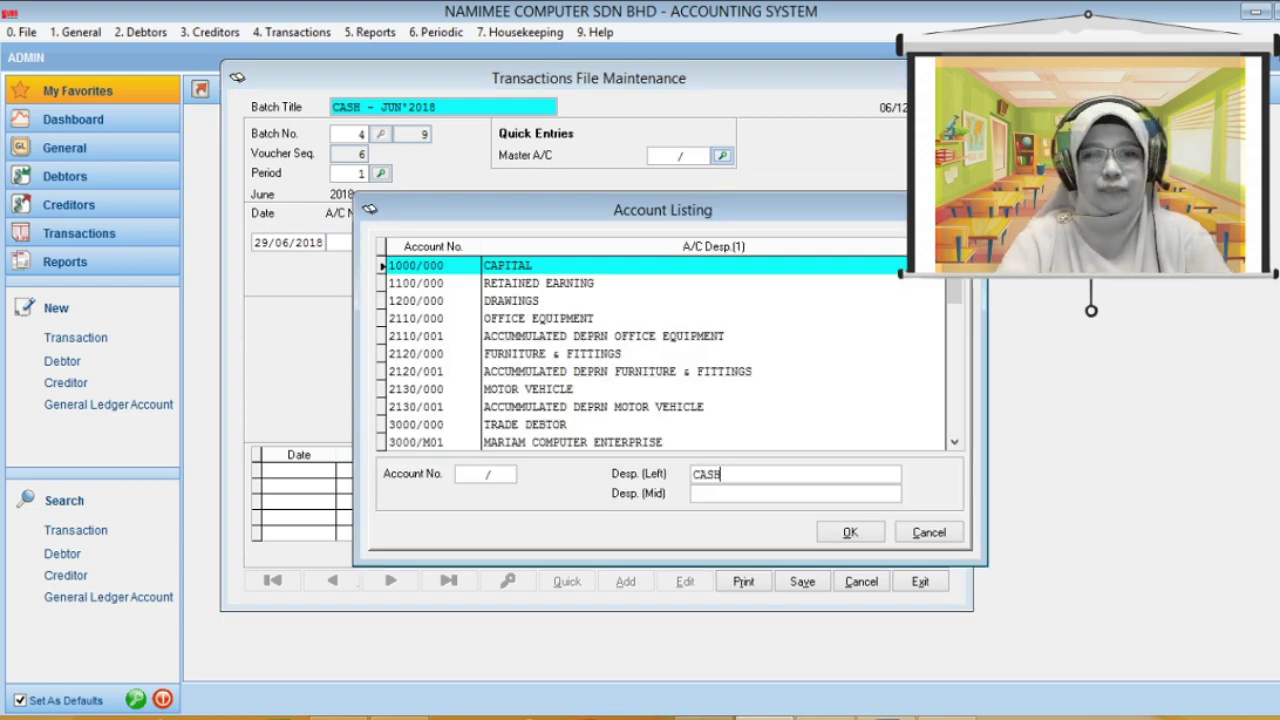
pyautogui.press('Return')
pyautogui.press('Return')
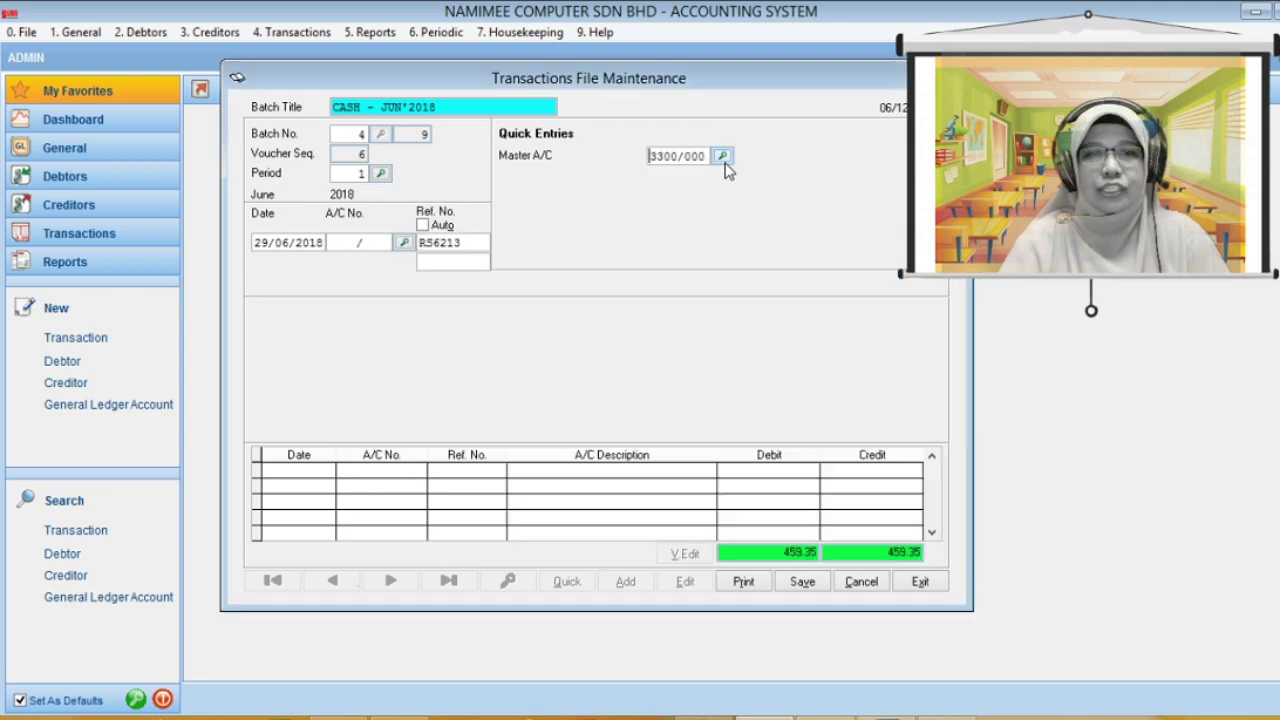
# Step: Switch the quick entries to period 2 and batch 9, CASH - JUL'2018, and date the entry 09/07/2018
pyautogui.press('Return')
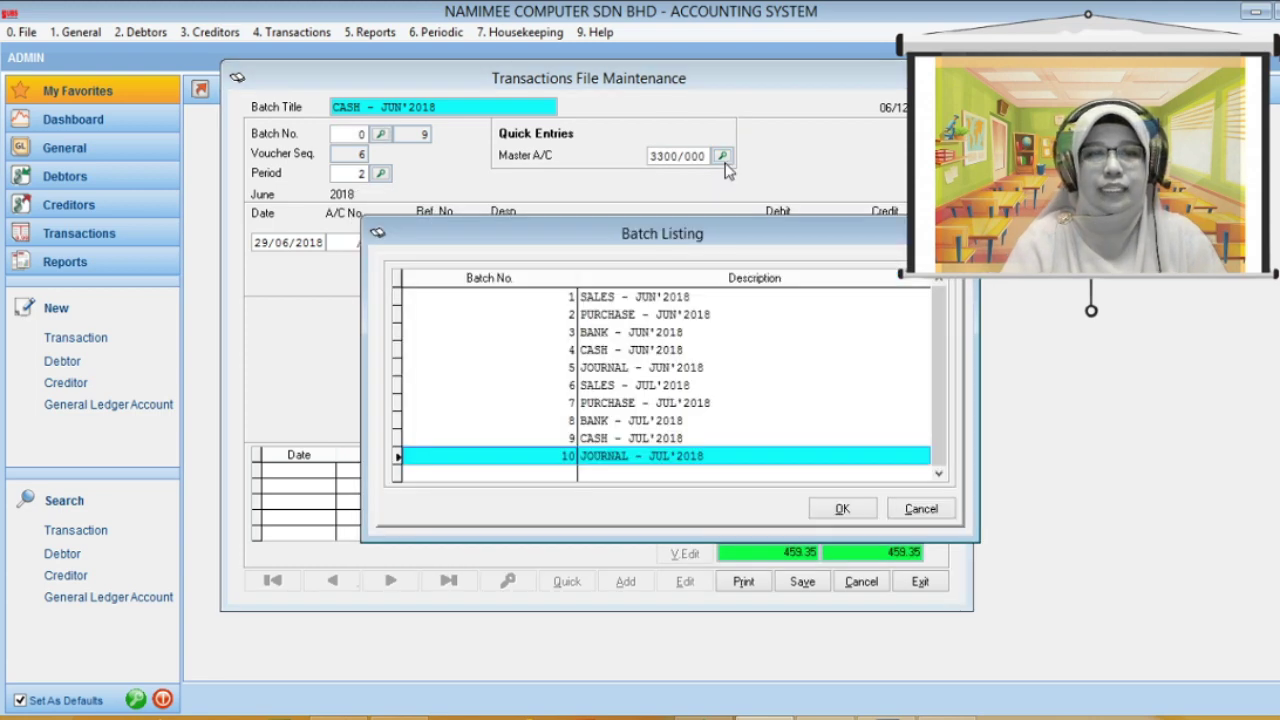
pyautogui.press('Up')
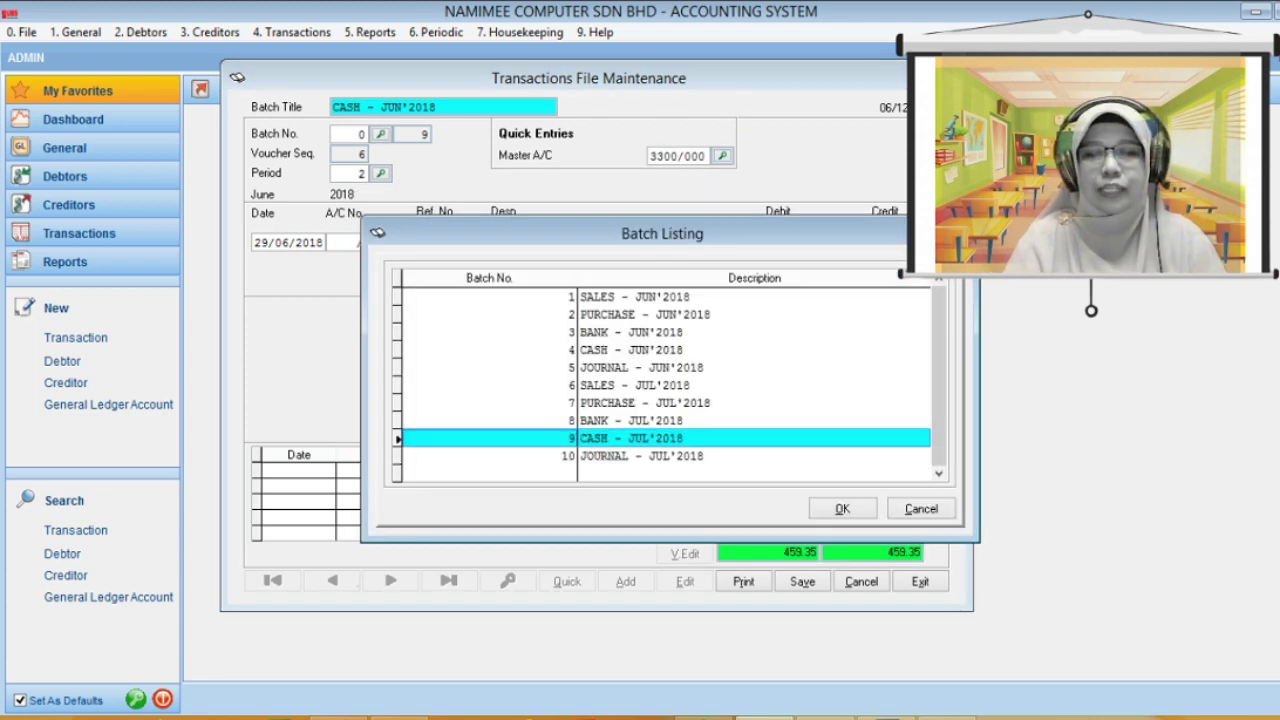
pyautogui.press('Return')
pyautogui.press('Return')
pyautogui.press('Return')
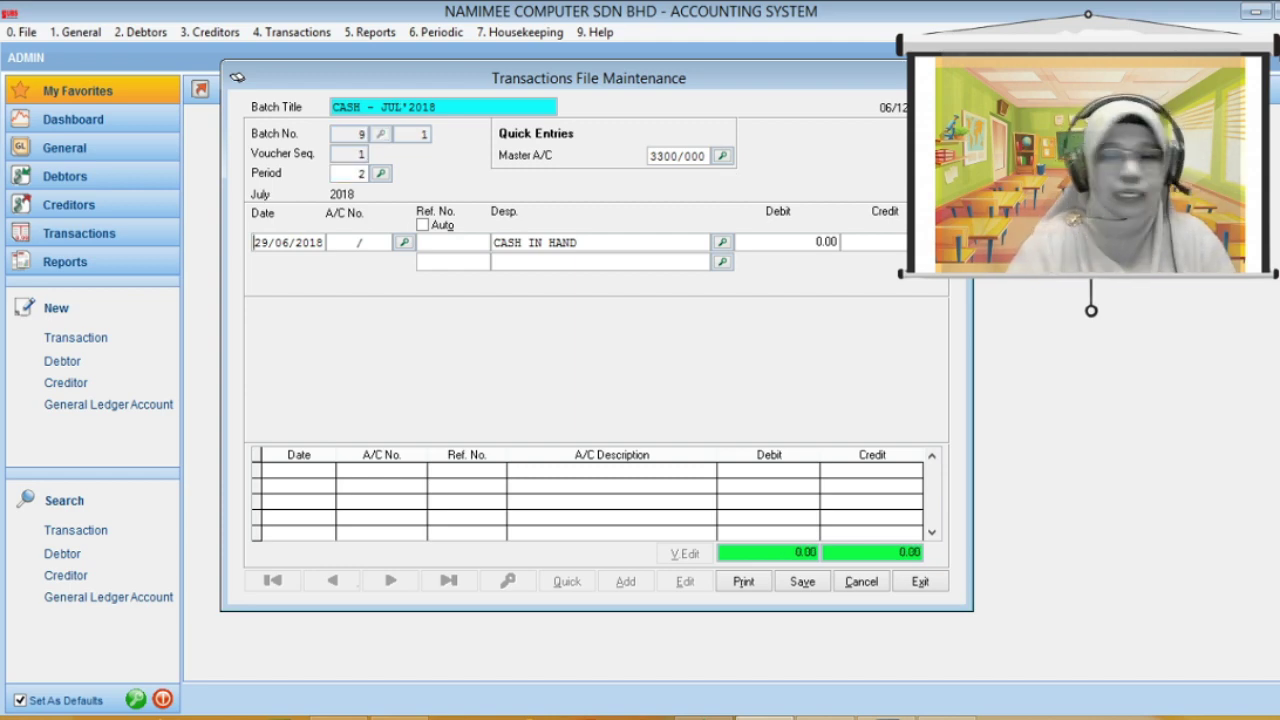
pyautogui.write('0907')
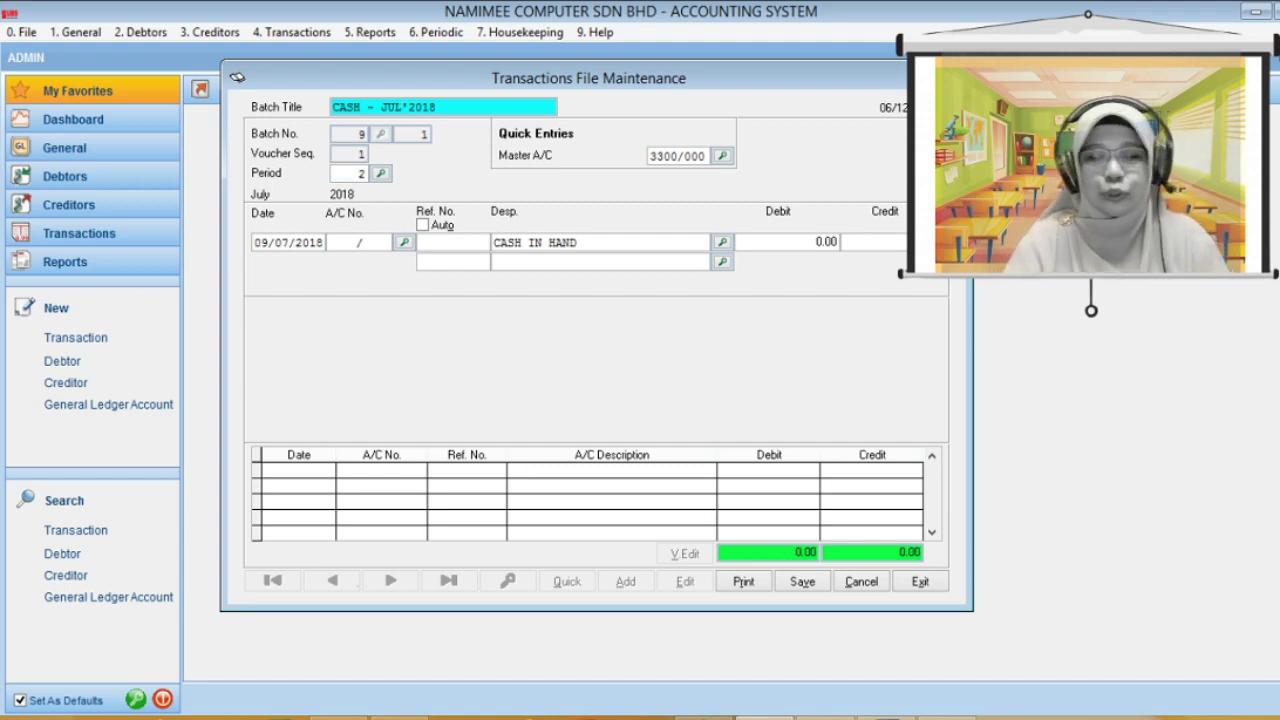
pyautogui.press('Return')
# Step: Look through the account listing for the Carriage Outwards expense account, and leave the July entry without saving it
pyautogui.click(723, 158)
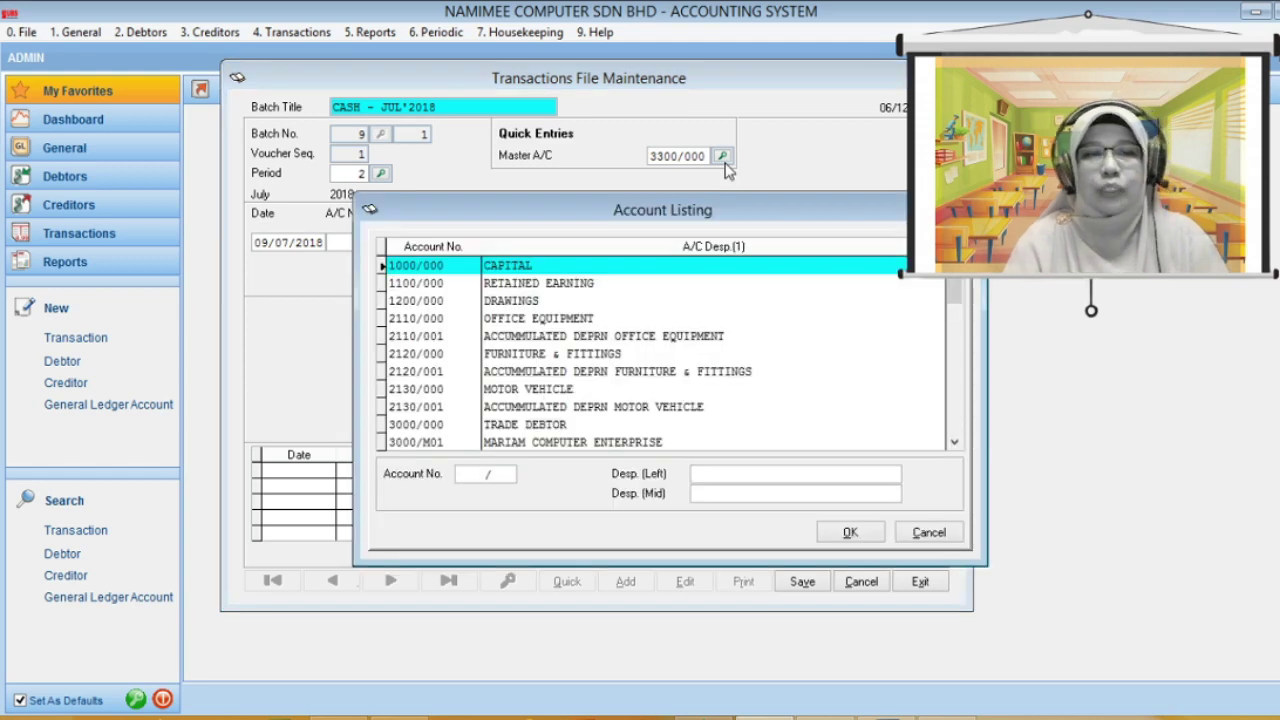
pyautogui.click(955, 443)
pyautogui.click(955, 443)
pyautogui.click(955, 443)
pyautogui.click(955, 443)
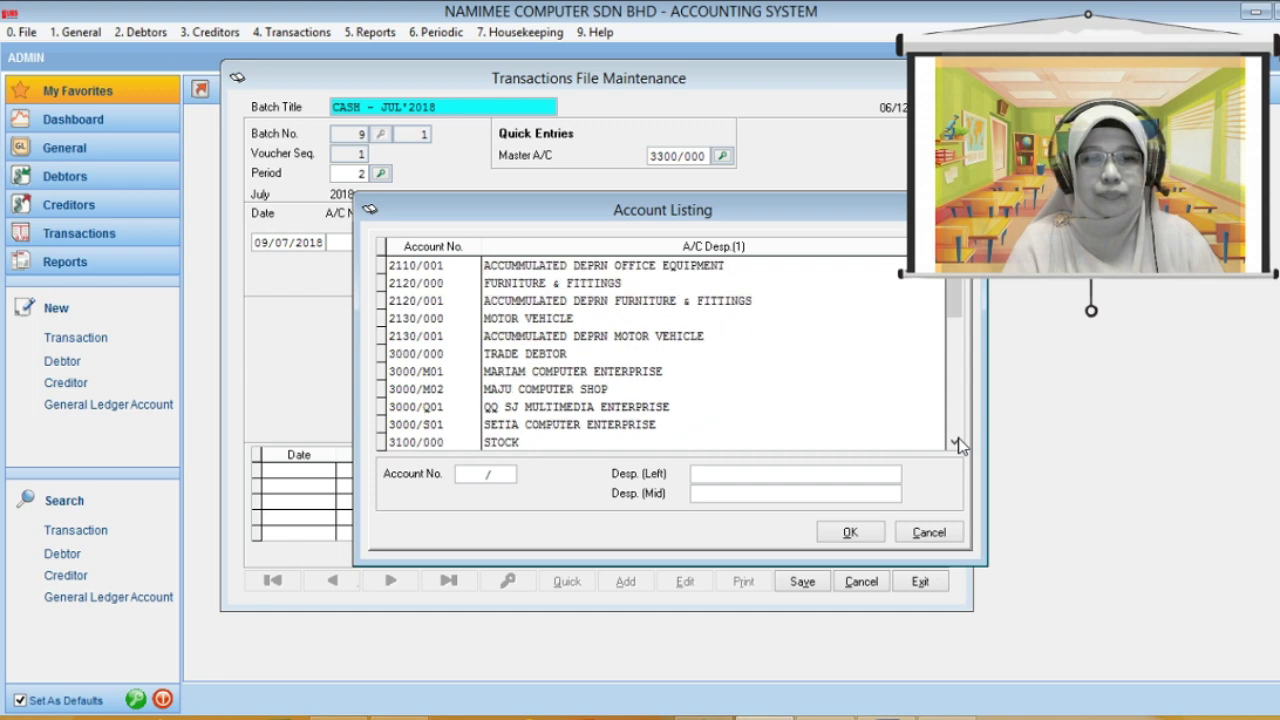
pyautogui.click(955, 443)
pyautogui.moveTo(953, 298); pyautogui.dragTo(957, 370)
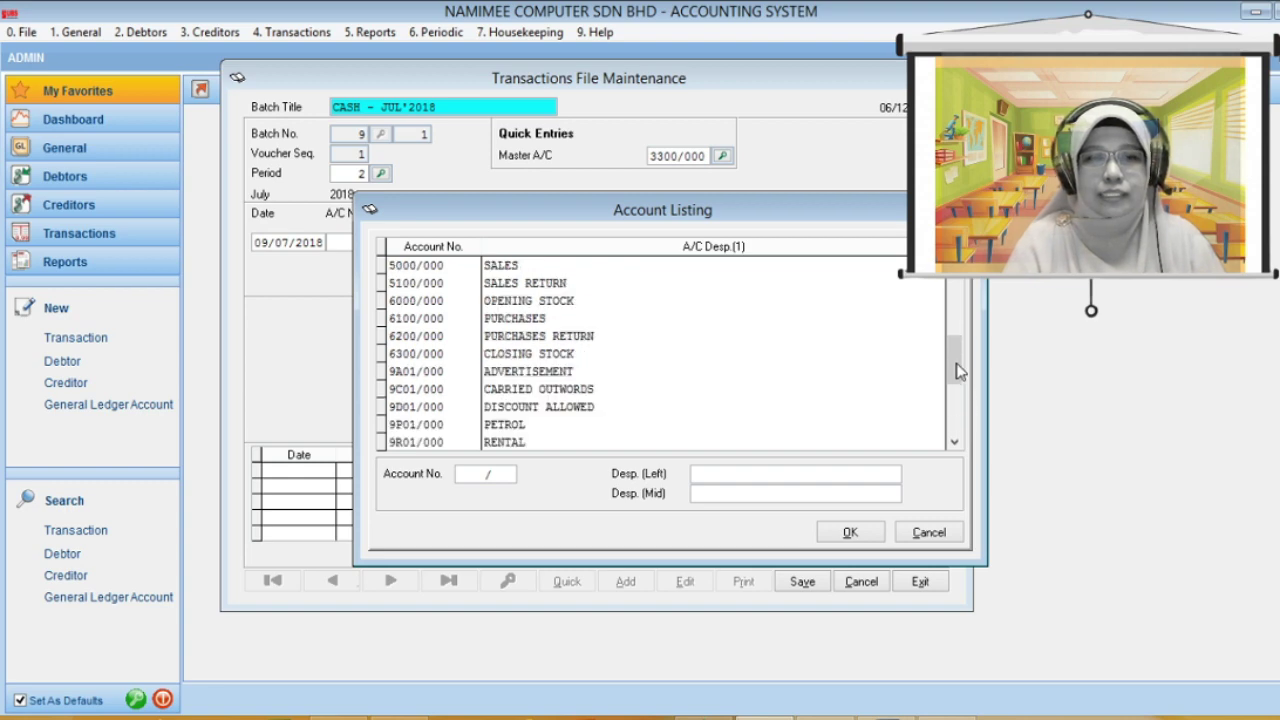
pyautogui.click(548, 388)
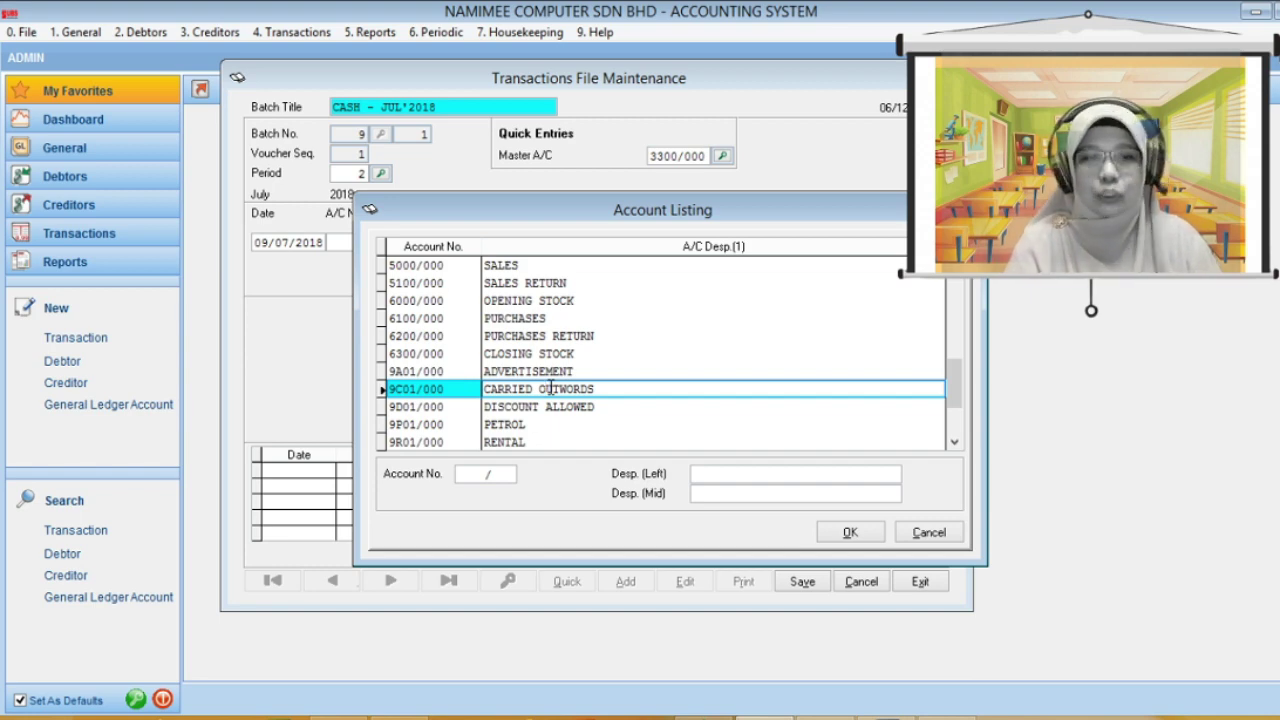
pyautogui.press('Escape')
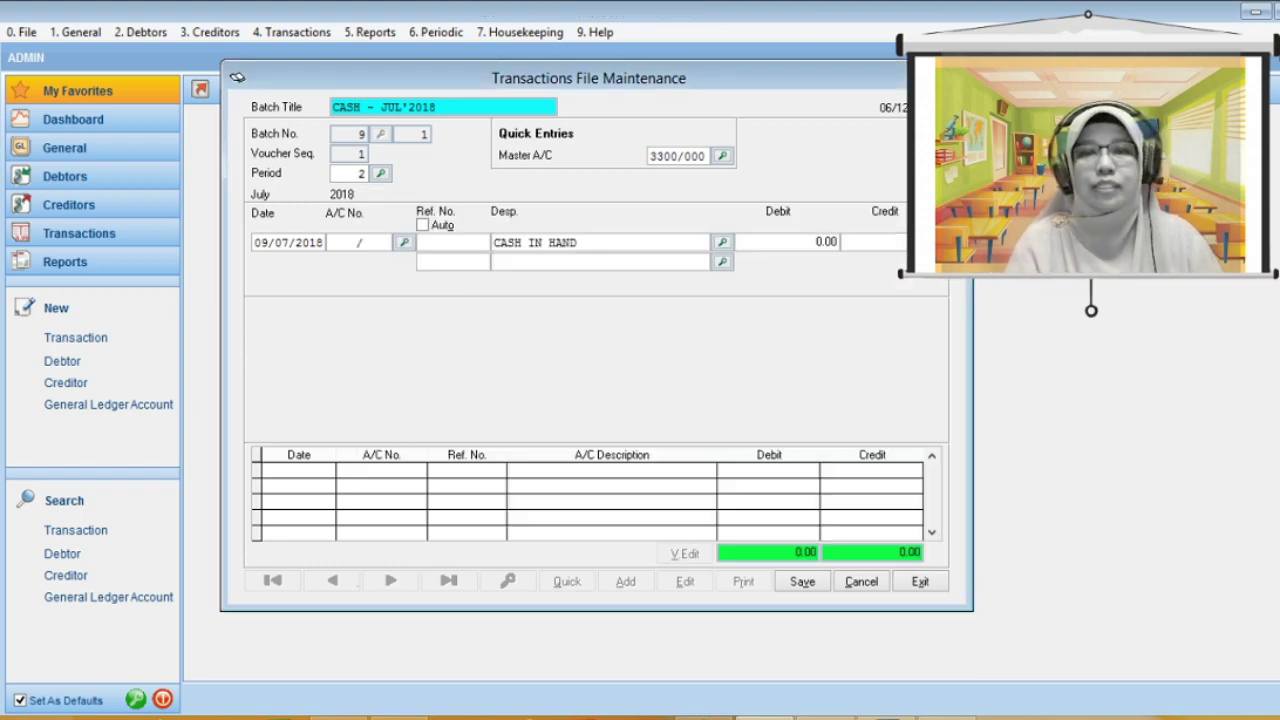
pyautogui.press('Escape')
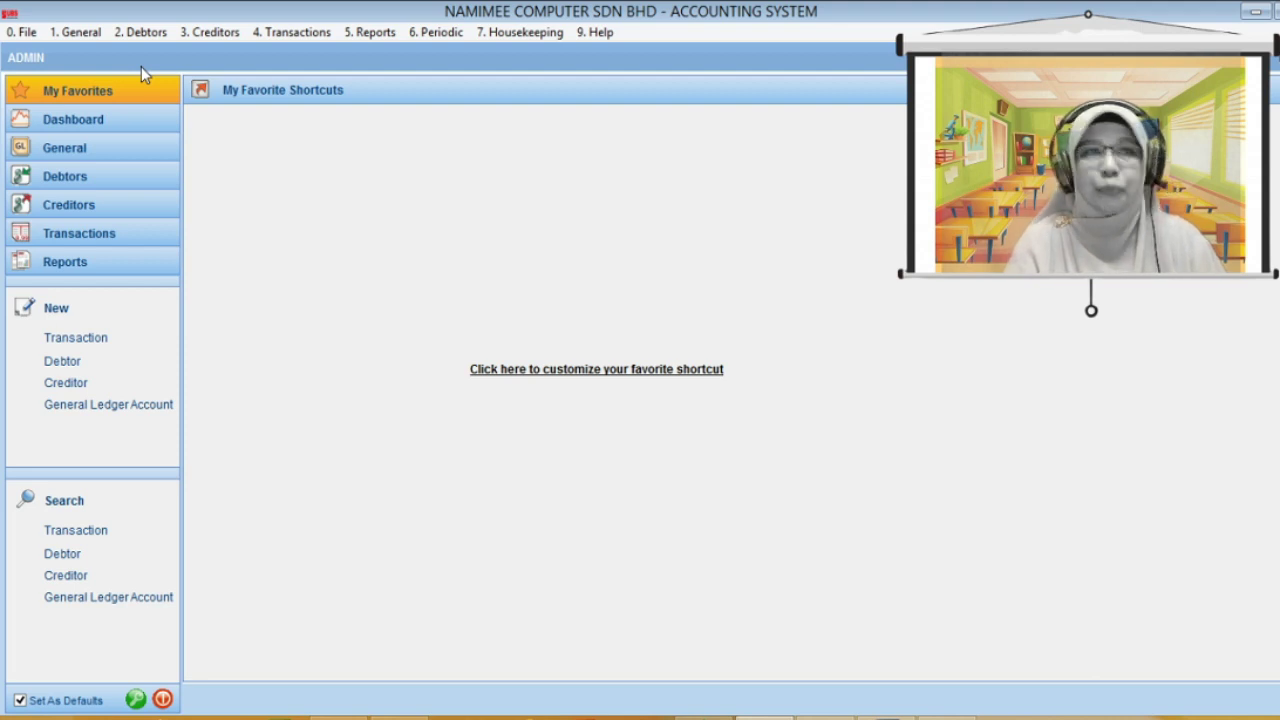
pyautogui.click(79, 33)
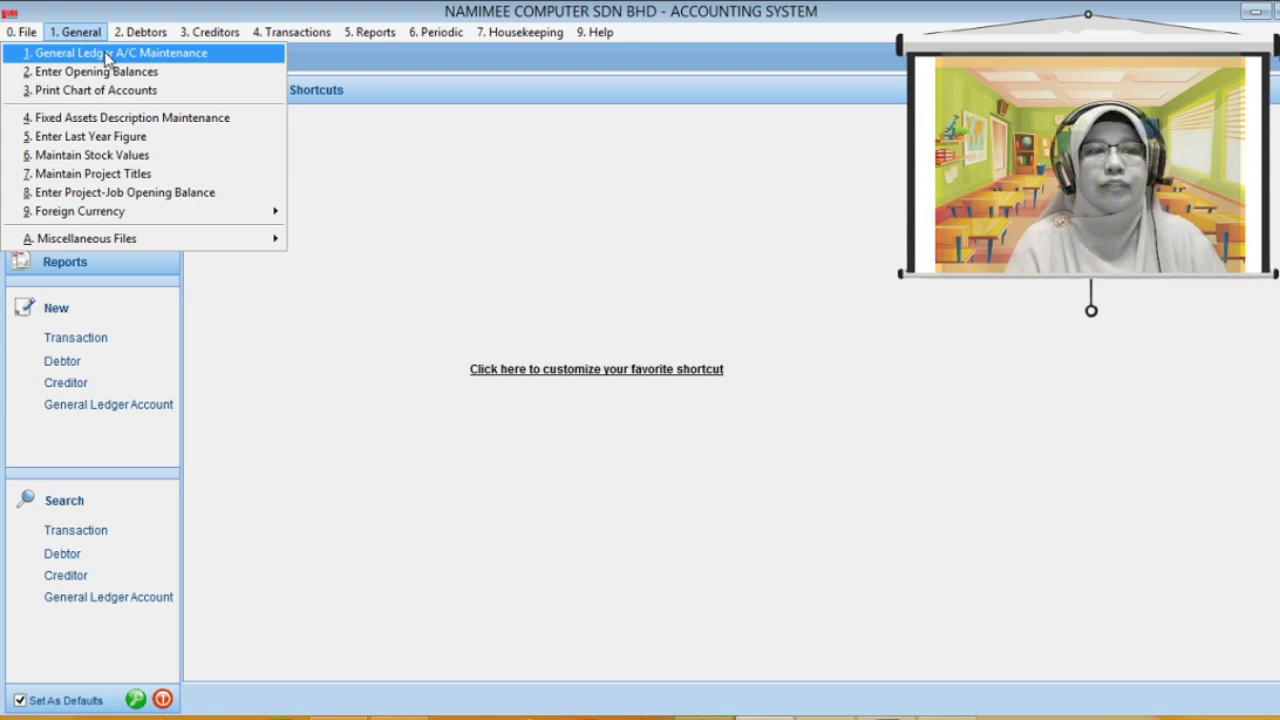
pyautogui.click(106, 55)
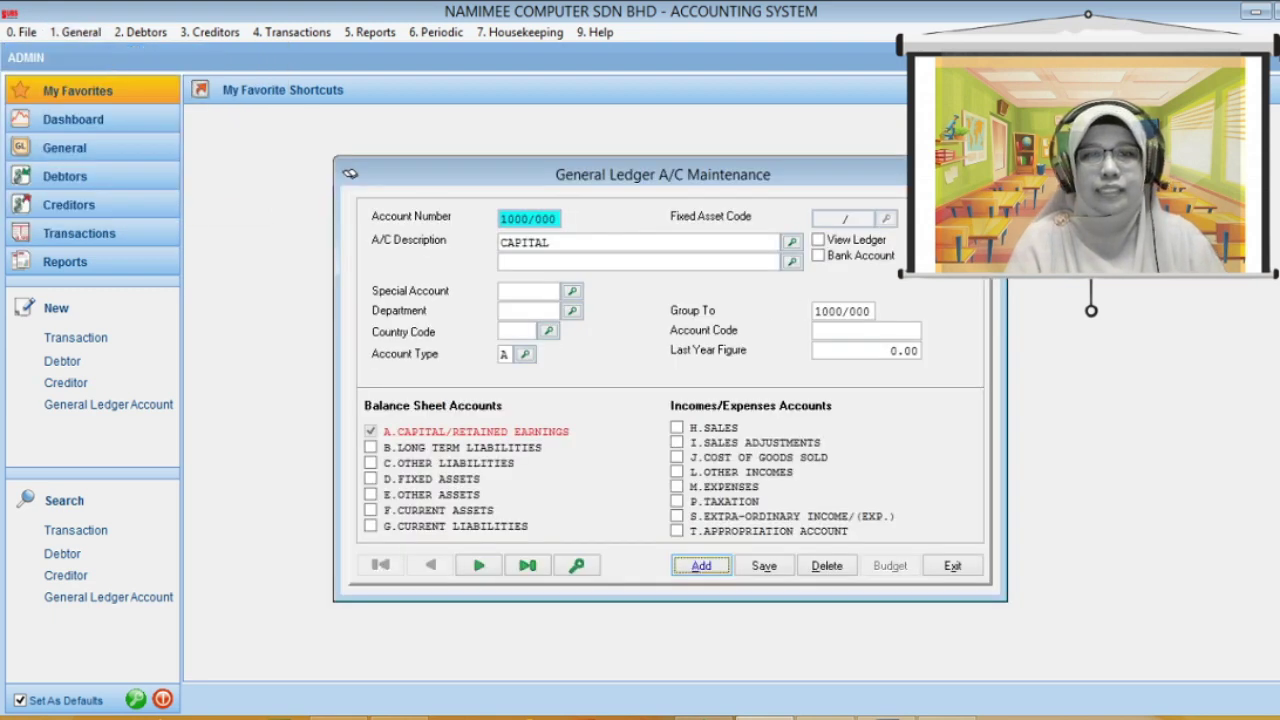
pyautogui.press('Escape')
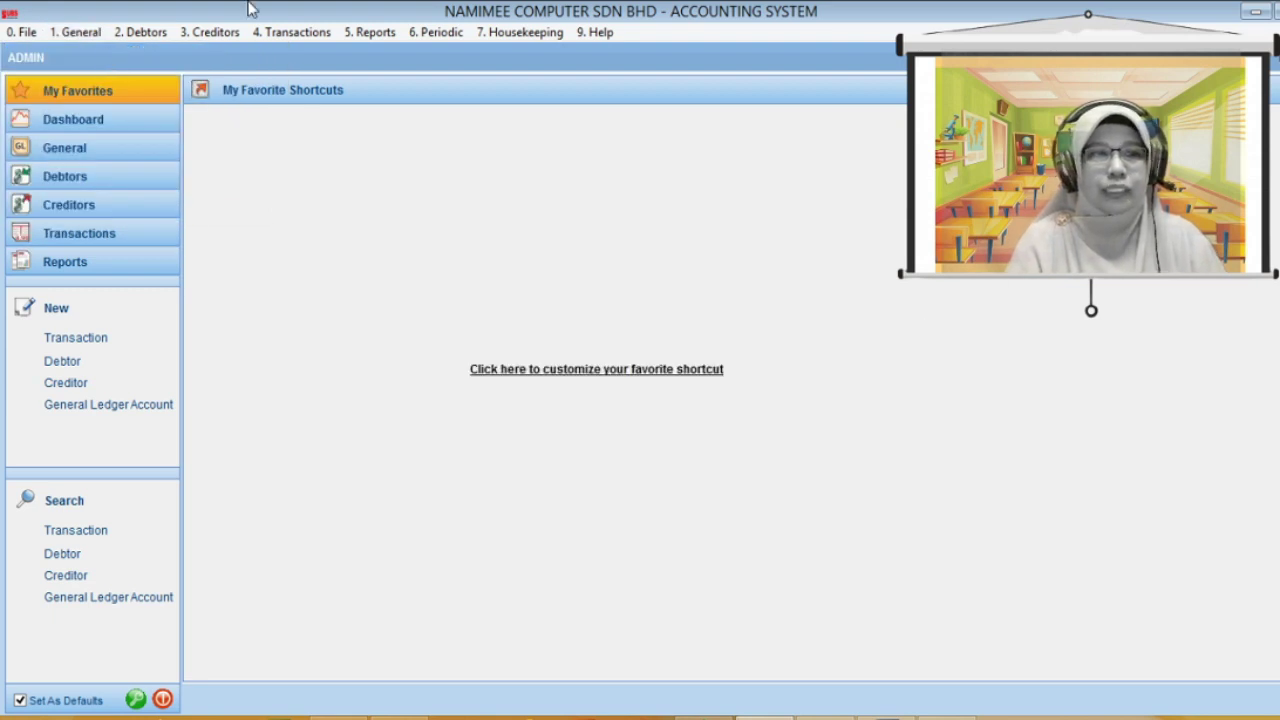
# Step: Display the chart of accounts covering all account groups and select the CARRIED OUTWORDS expense account
pyautogui.click(82, 32)
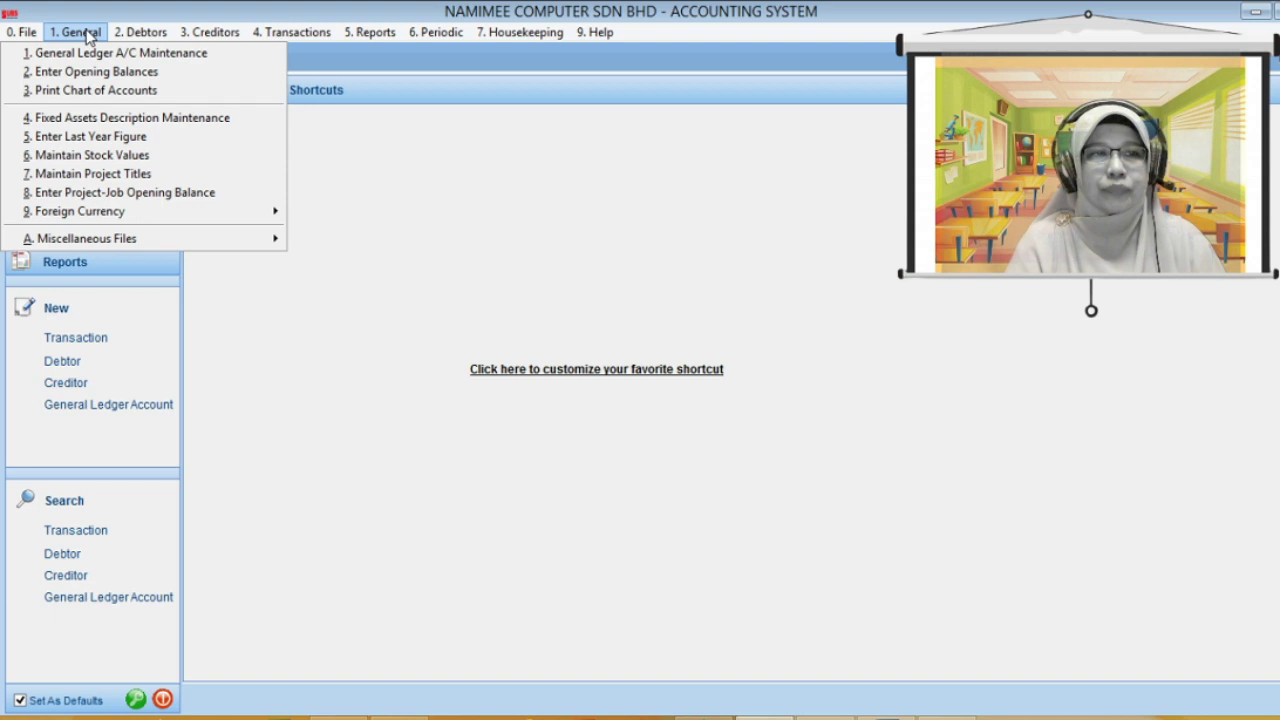
pyautogui.click(80, 89)
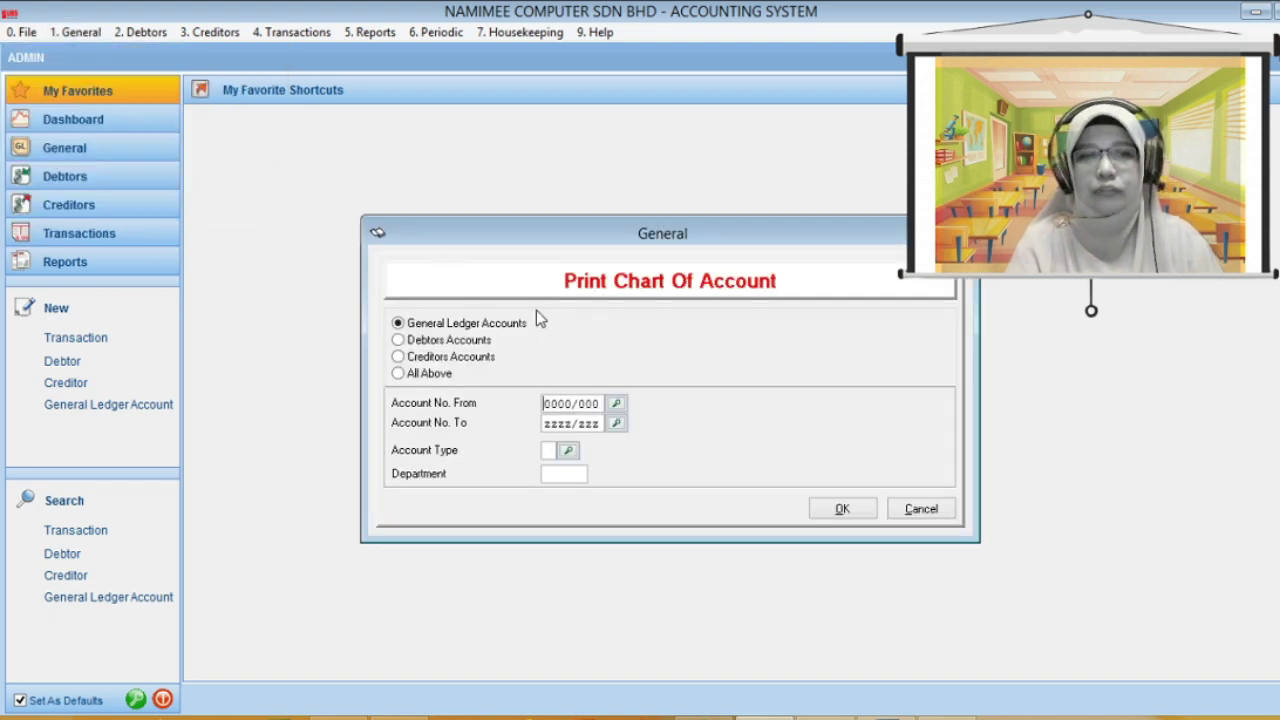
pyautogui.click(421, 377)
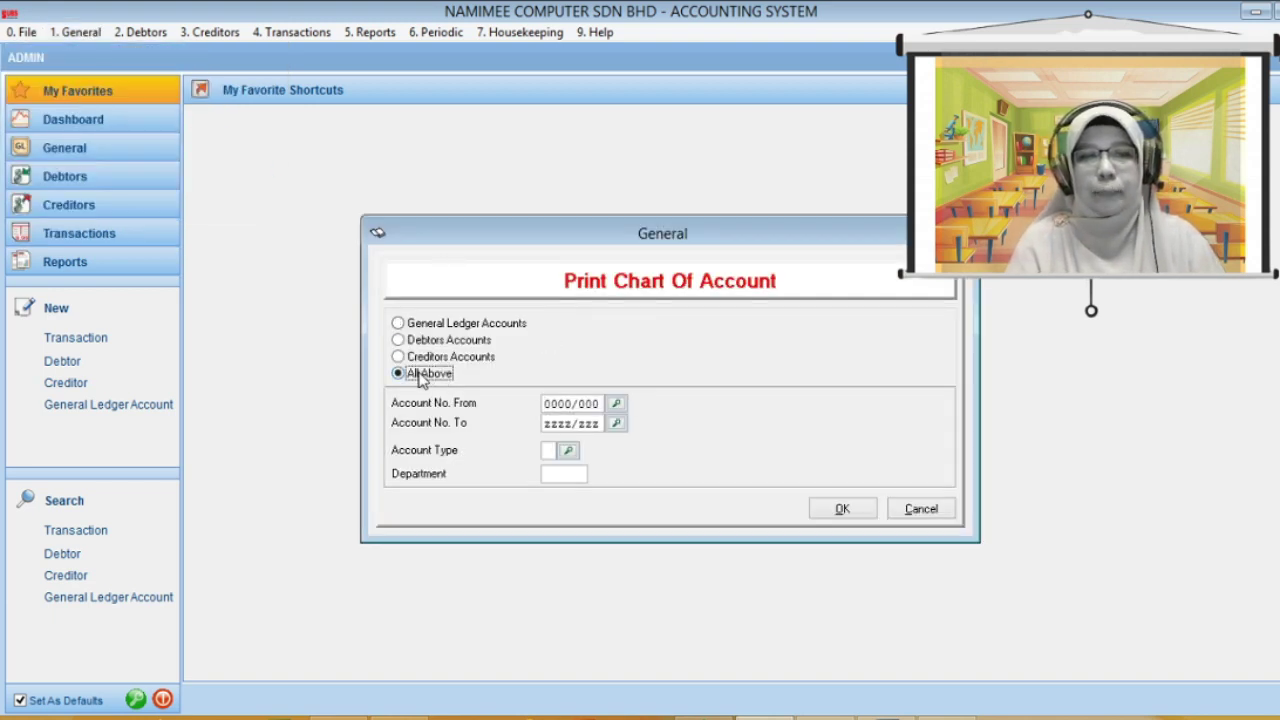
pyautogui.click(835, 517)
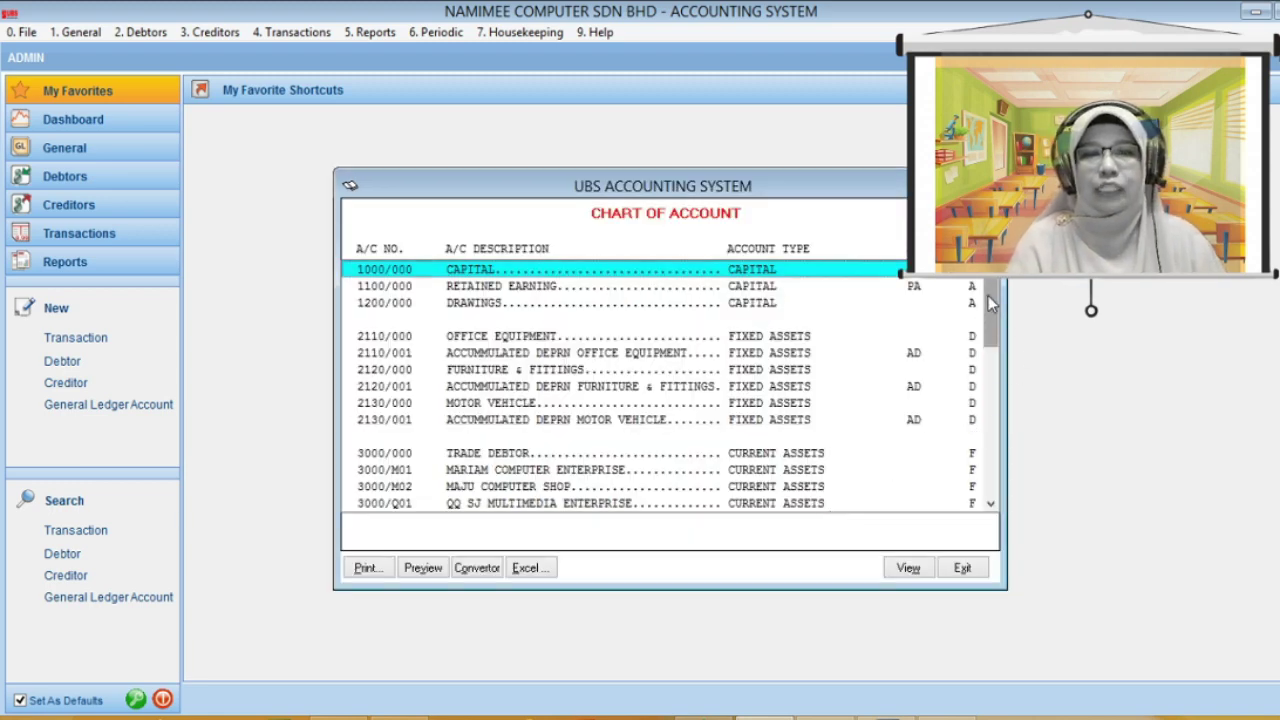
pyautogui.moveTo(988, 295); pyautogui.dragTo(1000, 403)
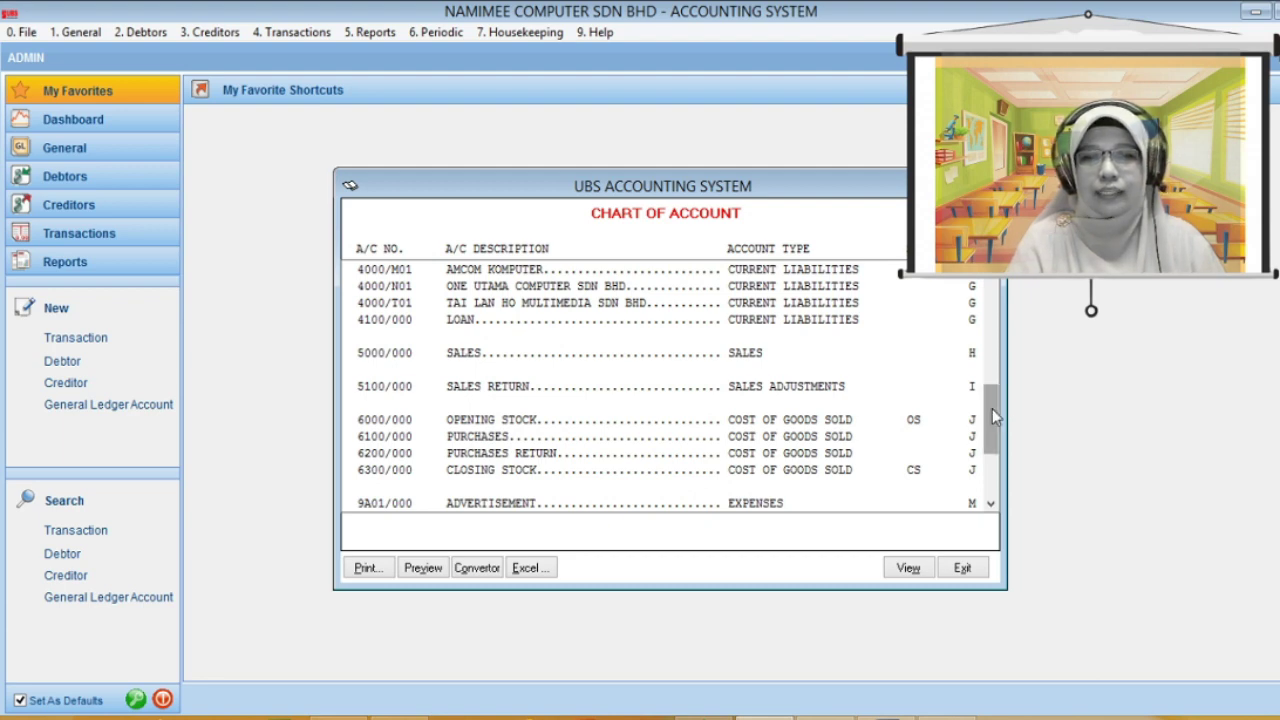
pyautogui.moveTo(1000, 403); pyautogui.dragTo(1000, 450)
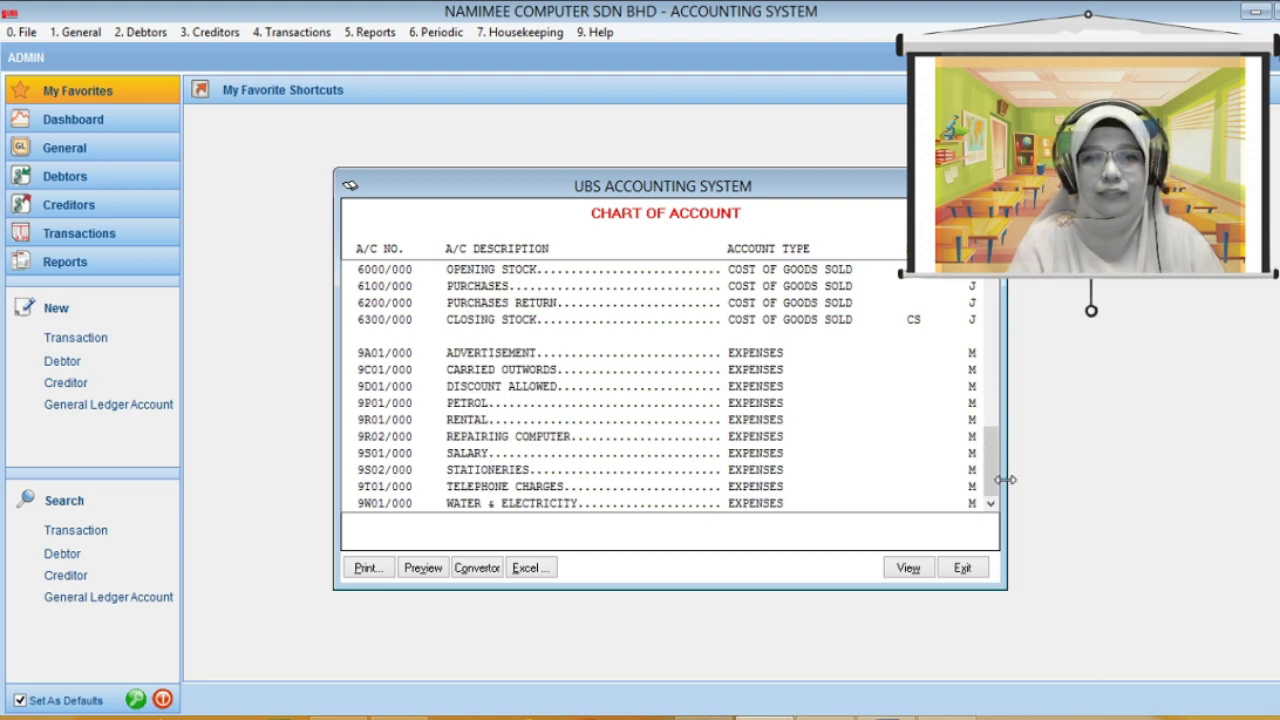
pyautogui.click(560, 372)
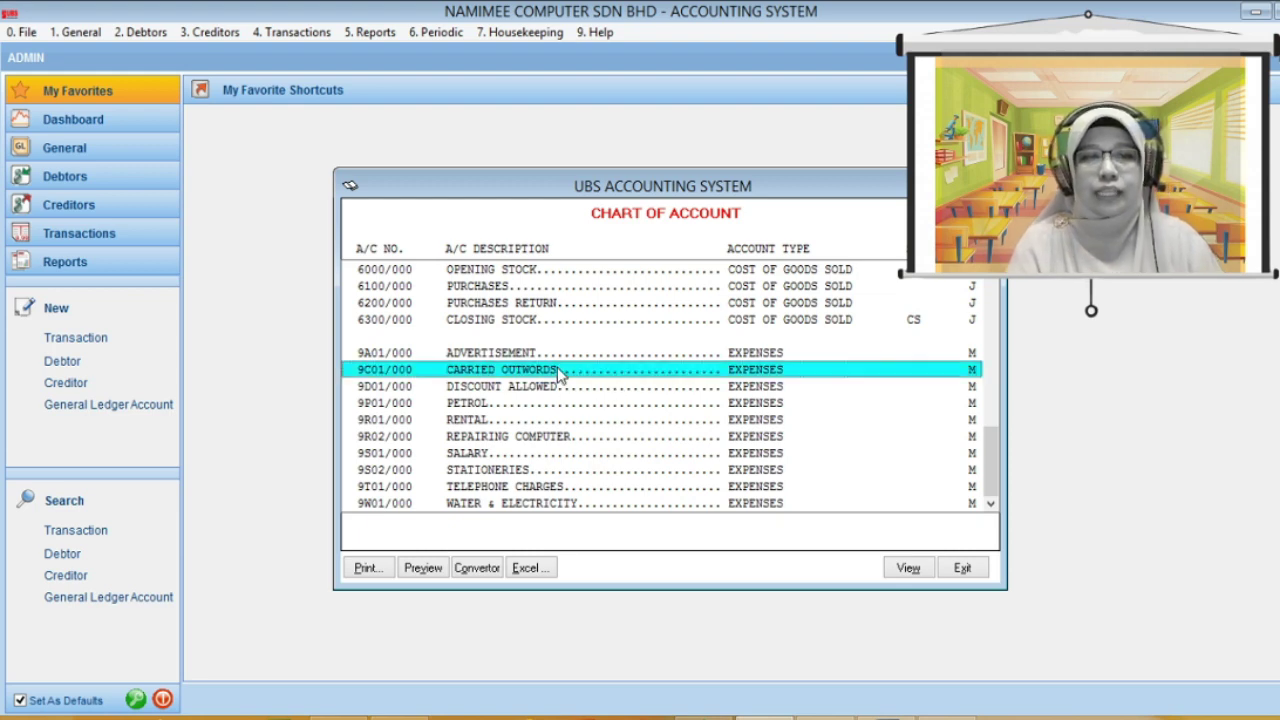
# Step: Change the description of account 9C01/000 to CARRIAGE OUTWORDS, save it, and close the chart of accounts
pyautogui.doubleClick(560, 372)
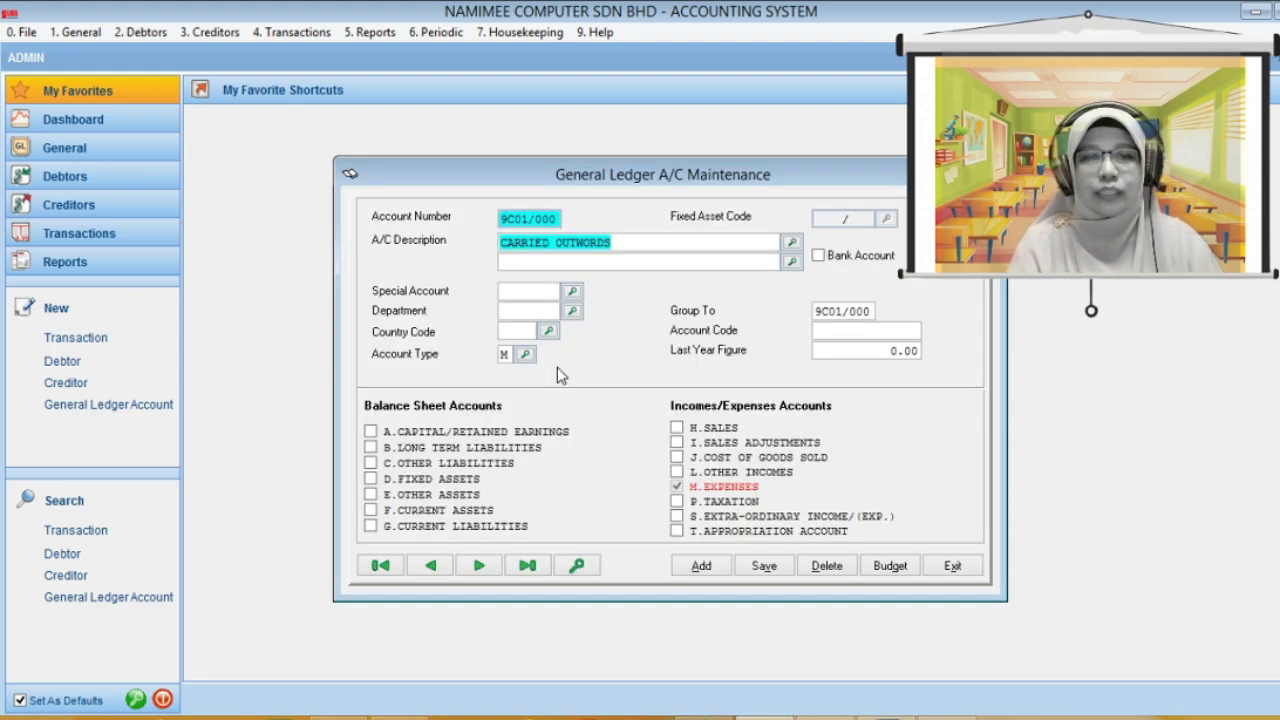
pyautogui.click(551, 245)
pyautogui.press('BackSpace')
pyautogui.press('BackSpace')
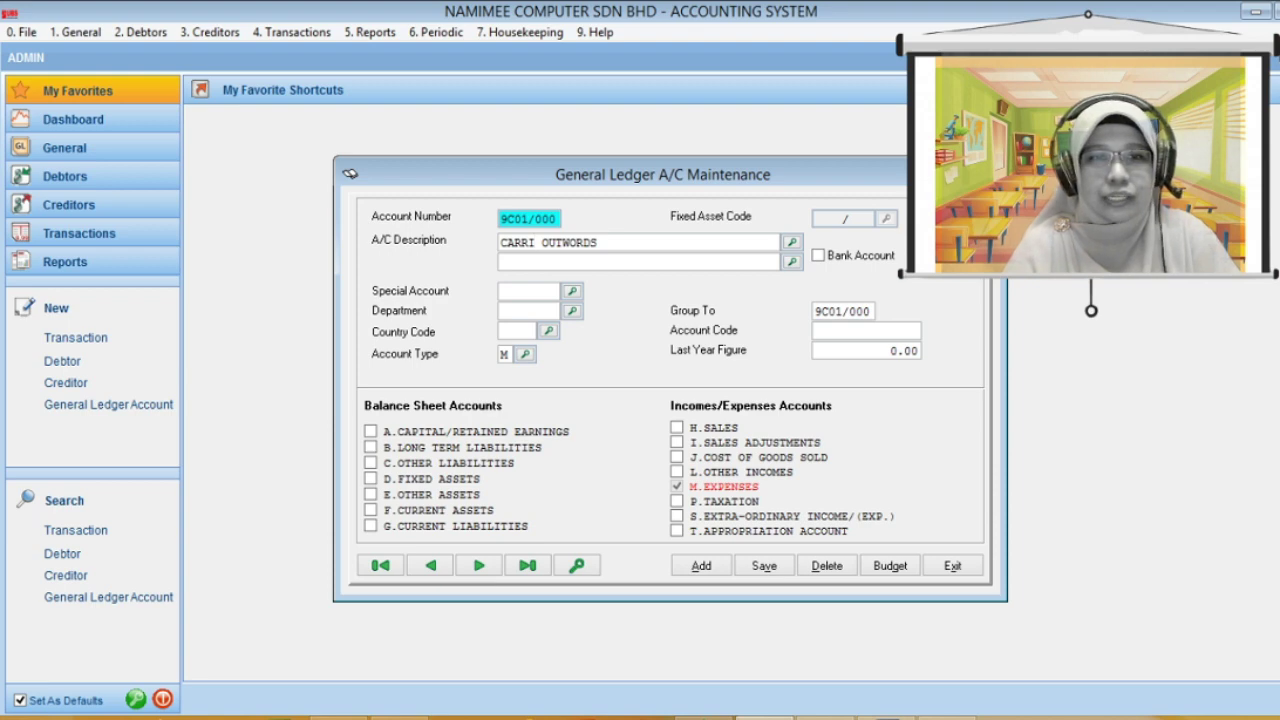
pyautogui.write('AGE')
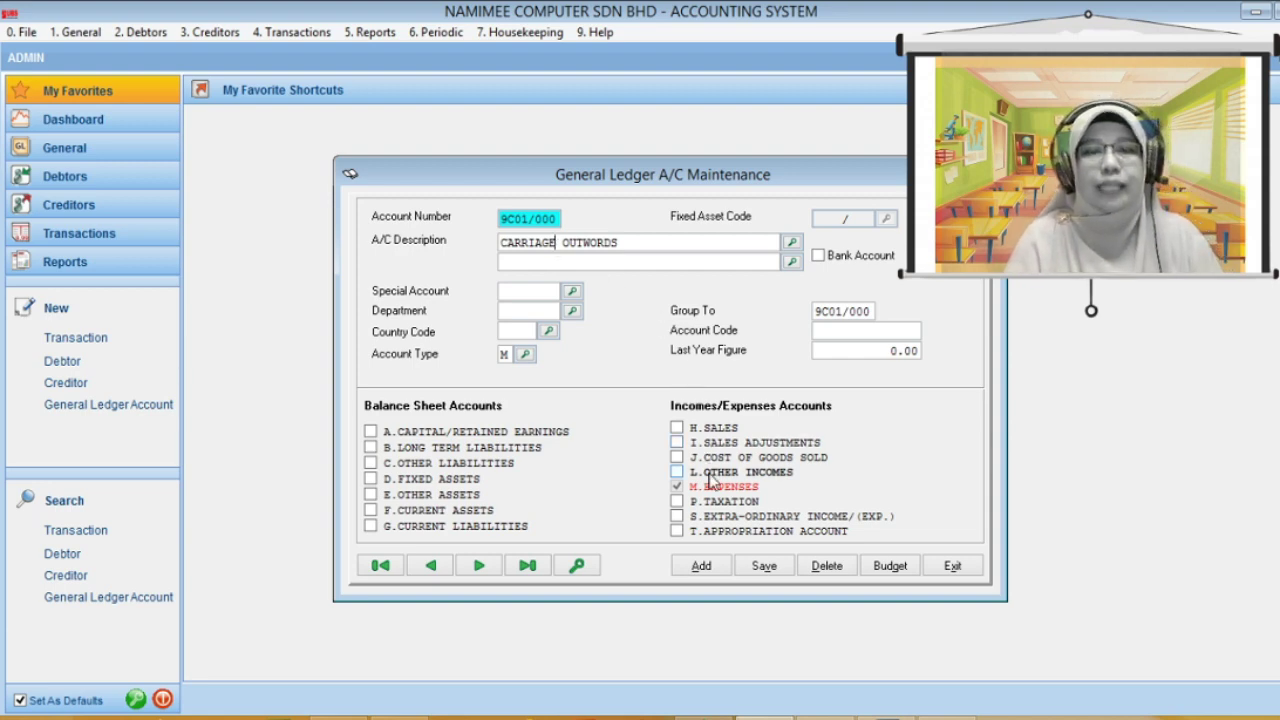
pyautogui.click(759, 567)
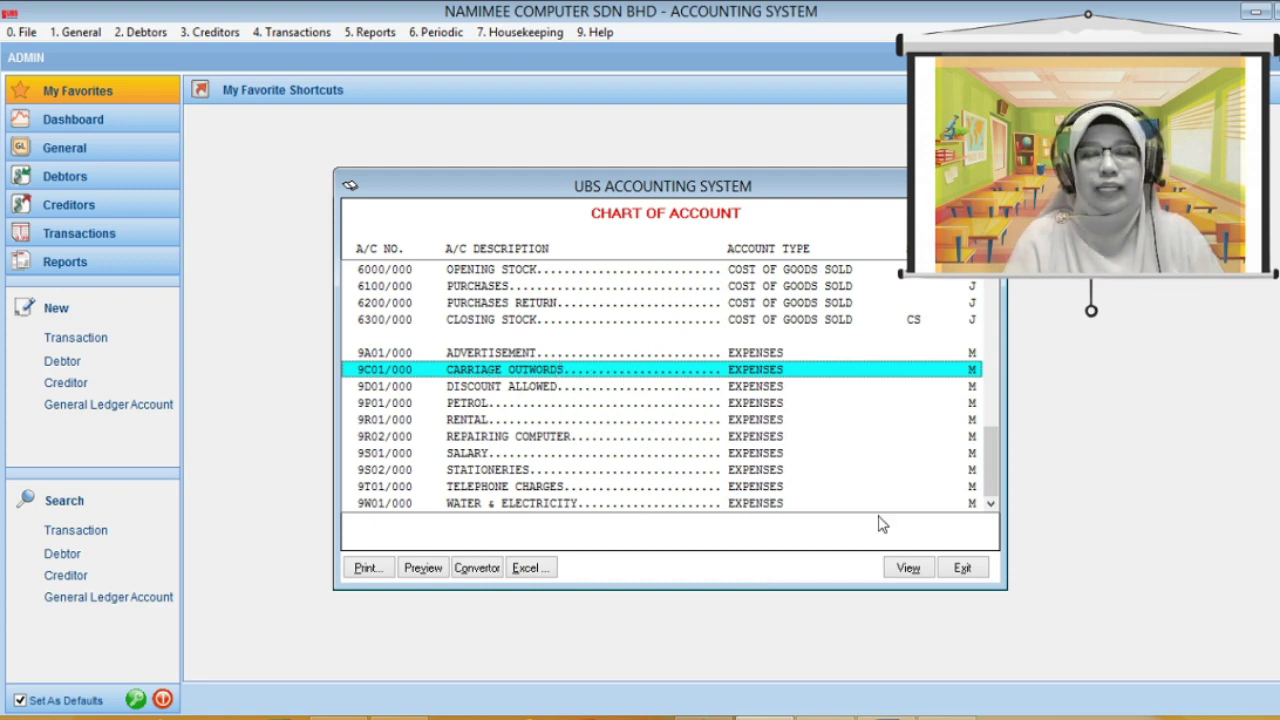
pyautogui.click(962, 569)
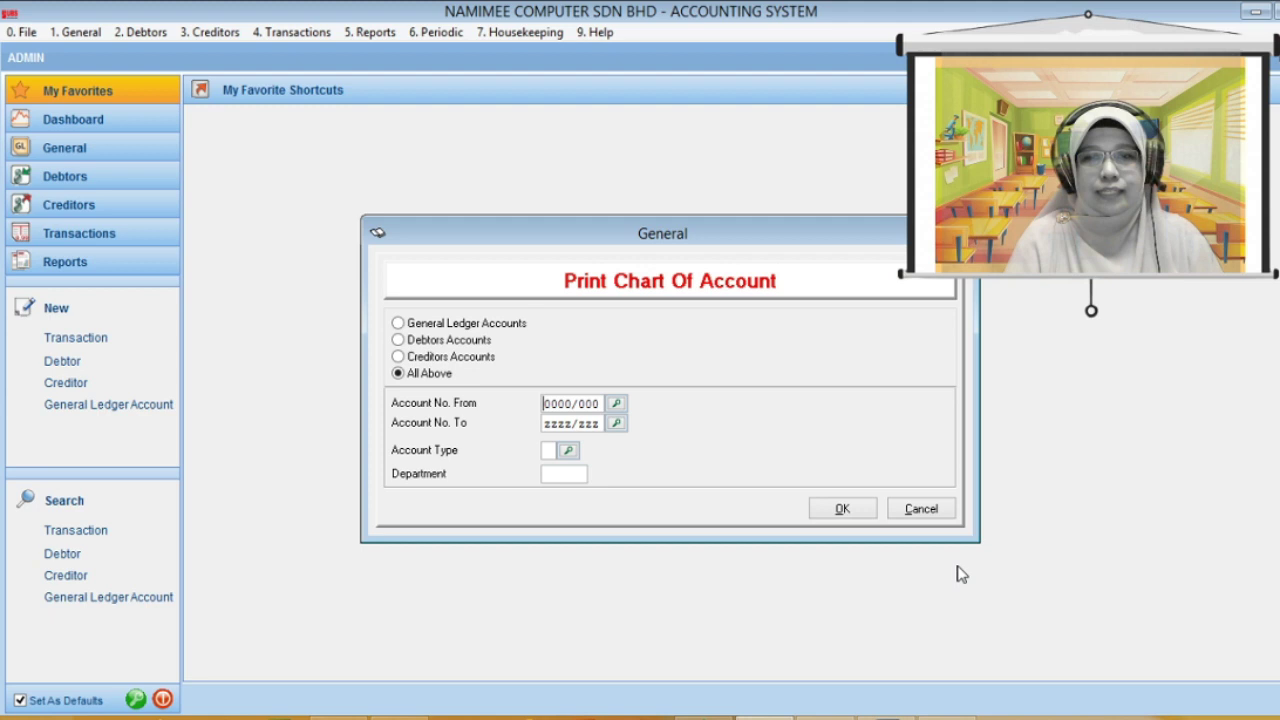
pyautogui.click(946, 513)
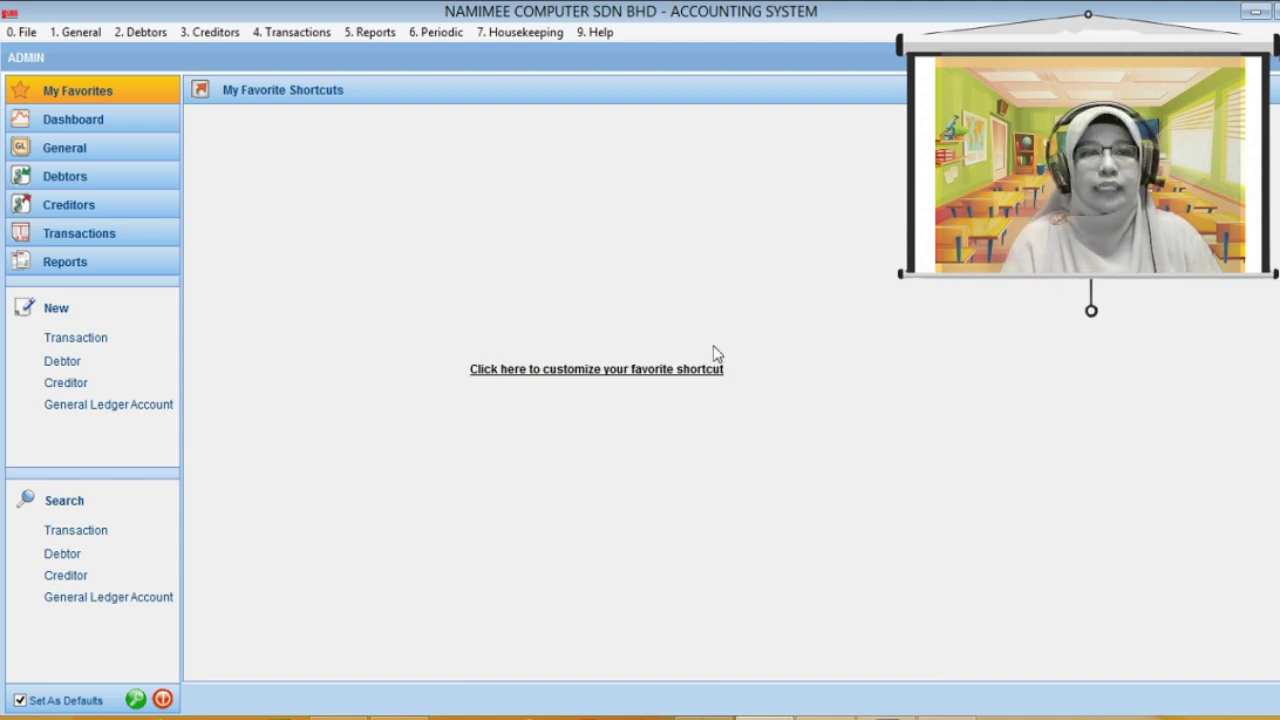
# Step: Open Transactions File Maintenance and start quick entries with CASH IN HAND (3300/000) as the master account
pyautogui.click(313, 35)
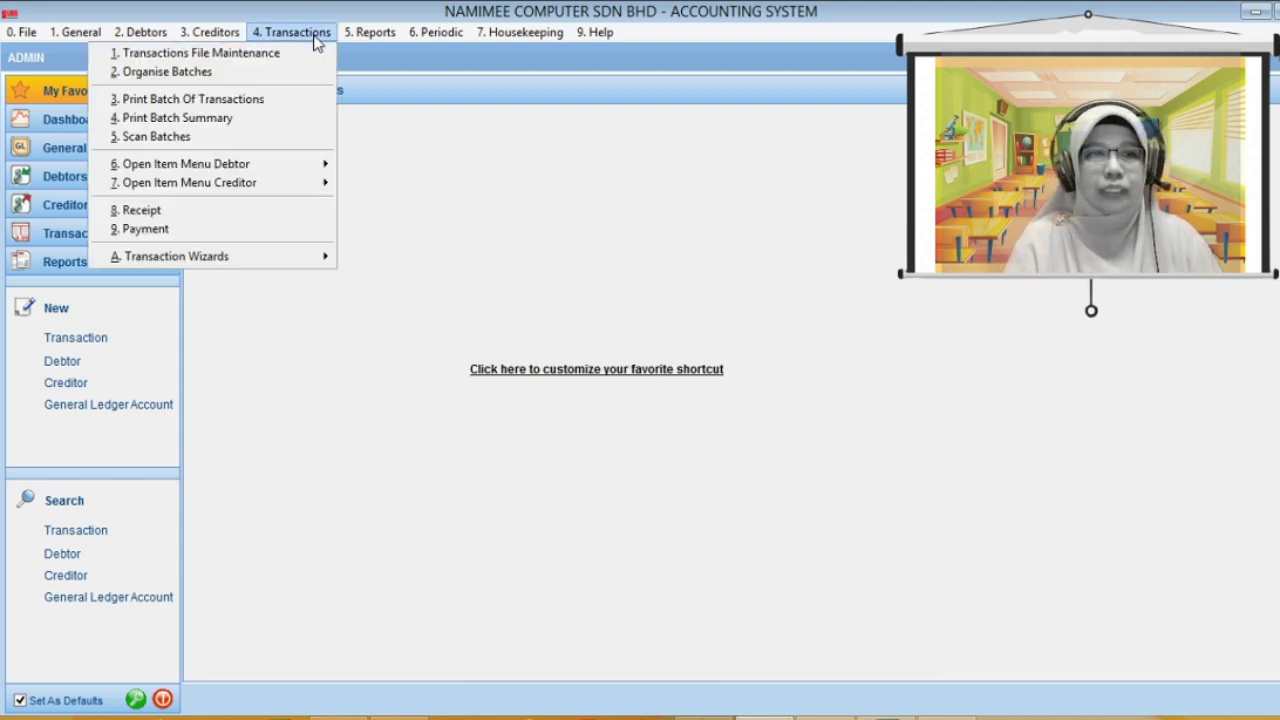
pyautogui.click(297, 53)
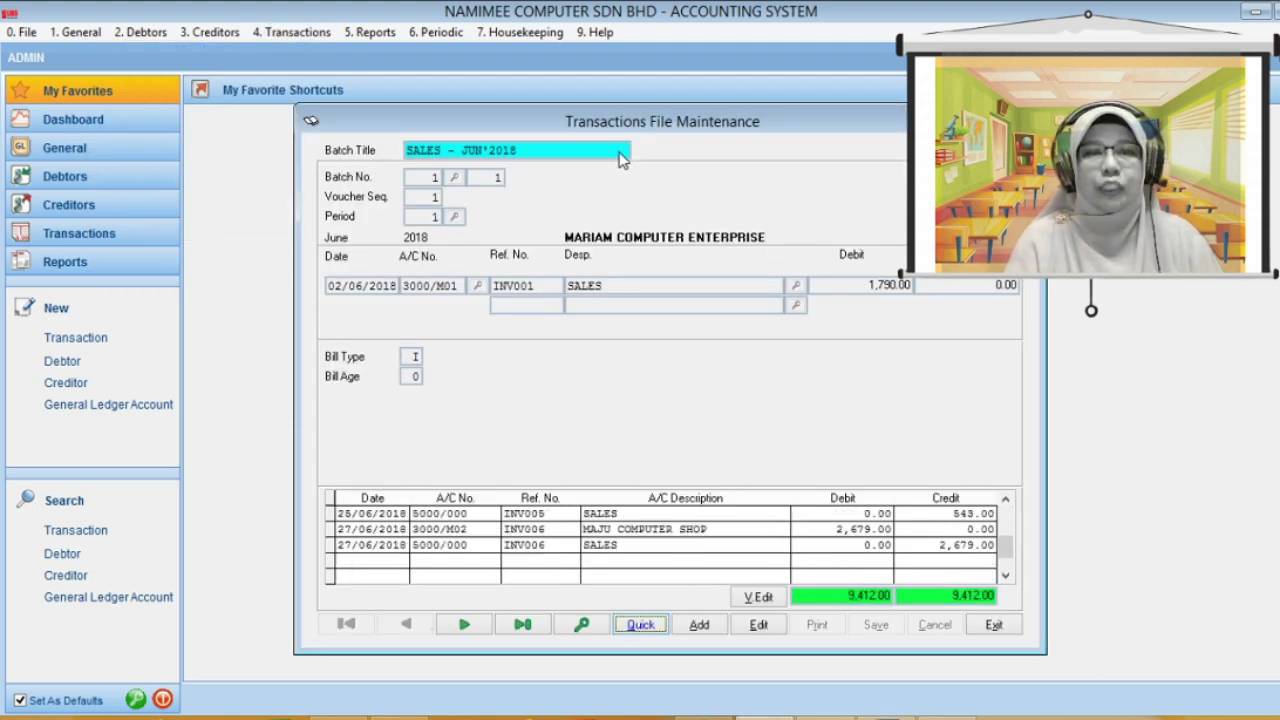
pyautogui.moveTo(614, 127); pyautogui.dragTo(383, 95)
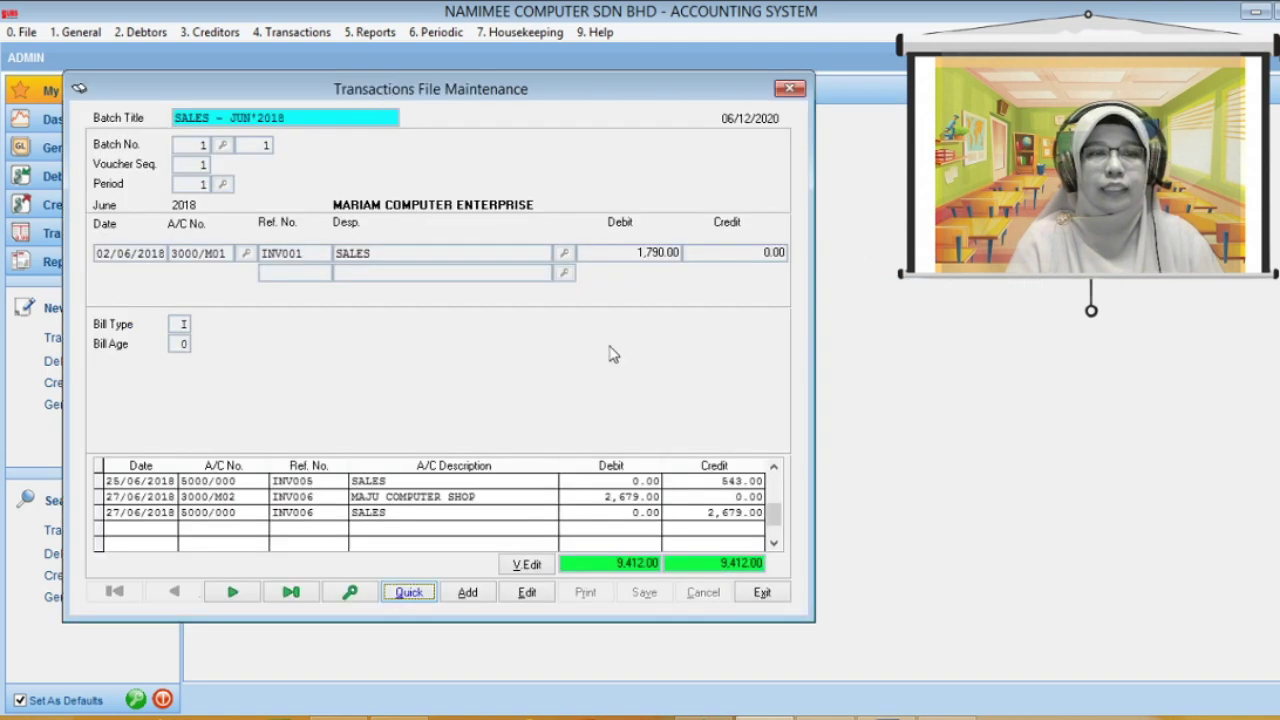
pyautogui.click(413, 598)
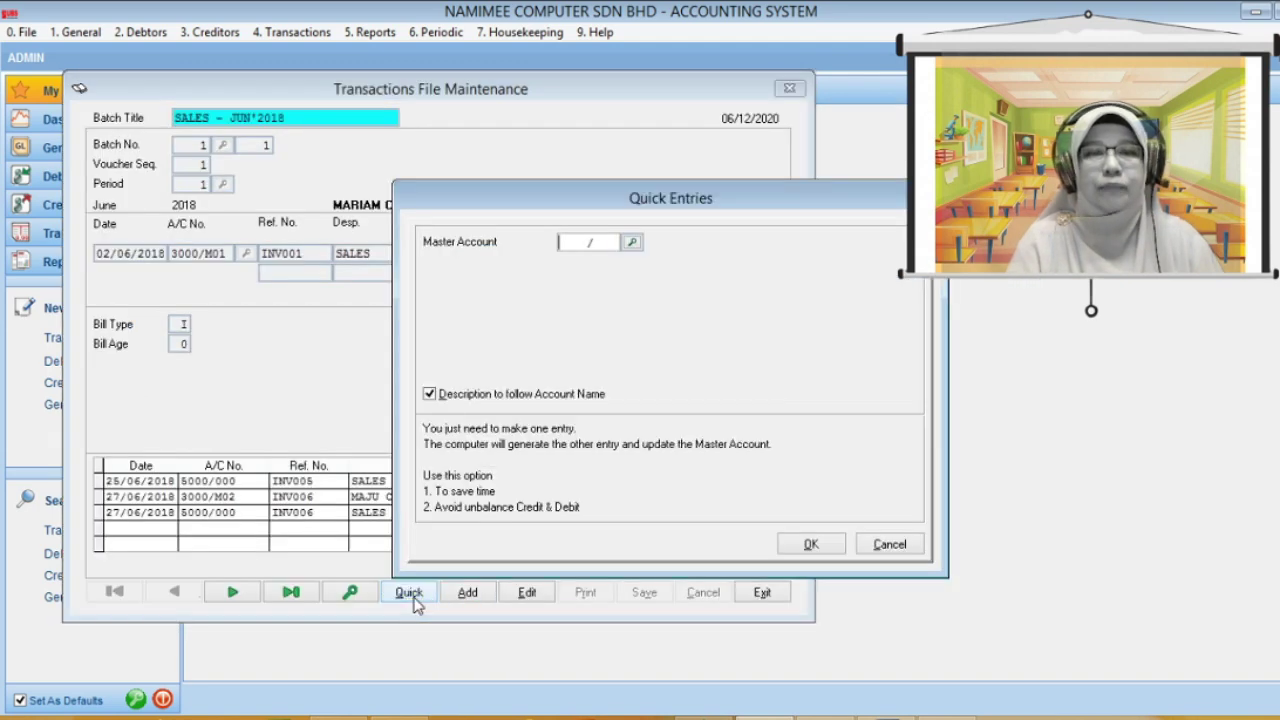
pyautogui.press('Return')
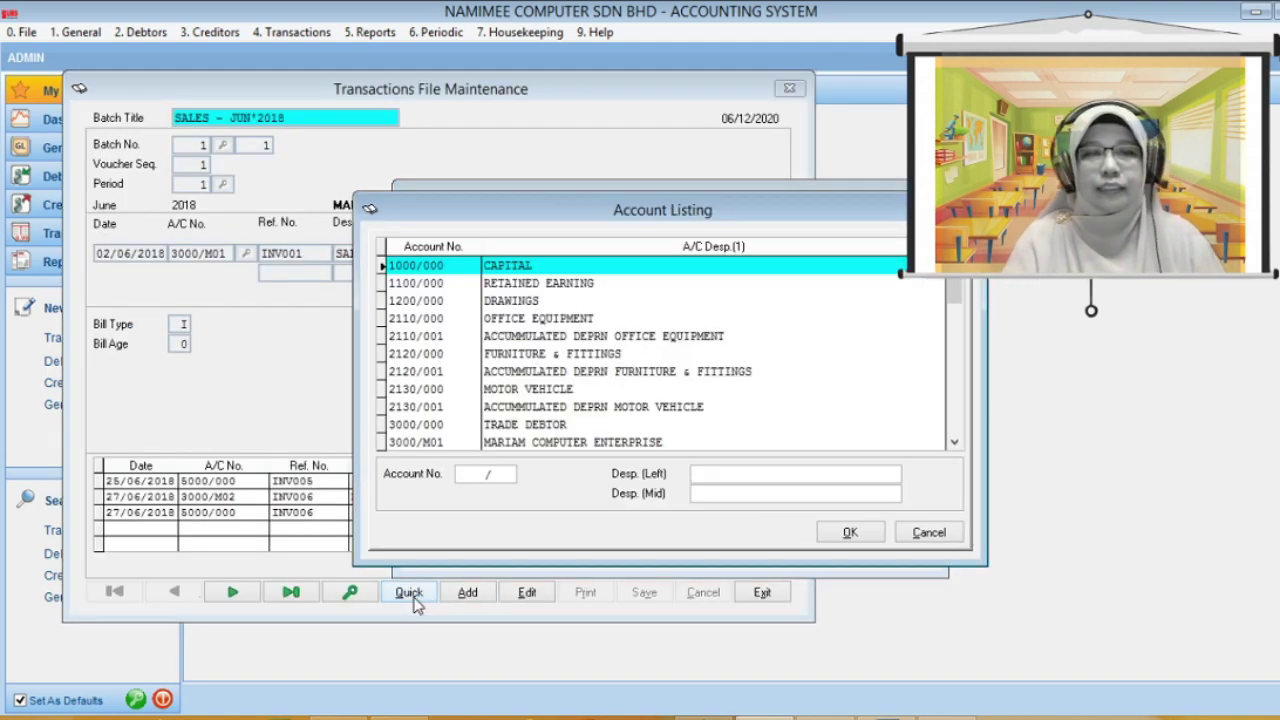
pyautogui.write('CASH')
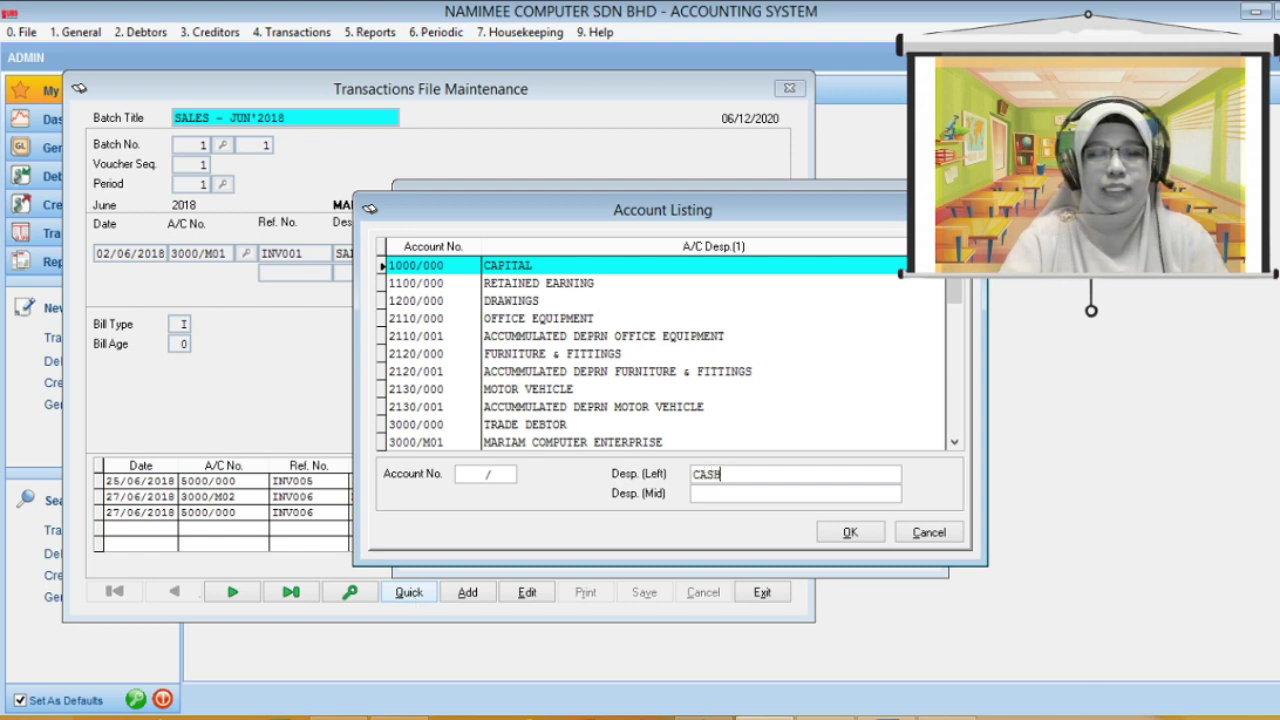
pyautogui.press('Return')
pyautogui.press('Return')
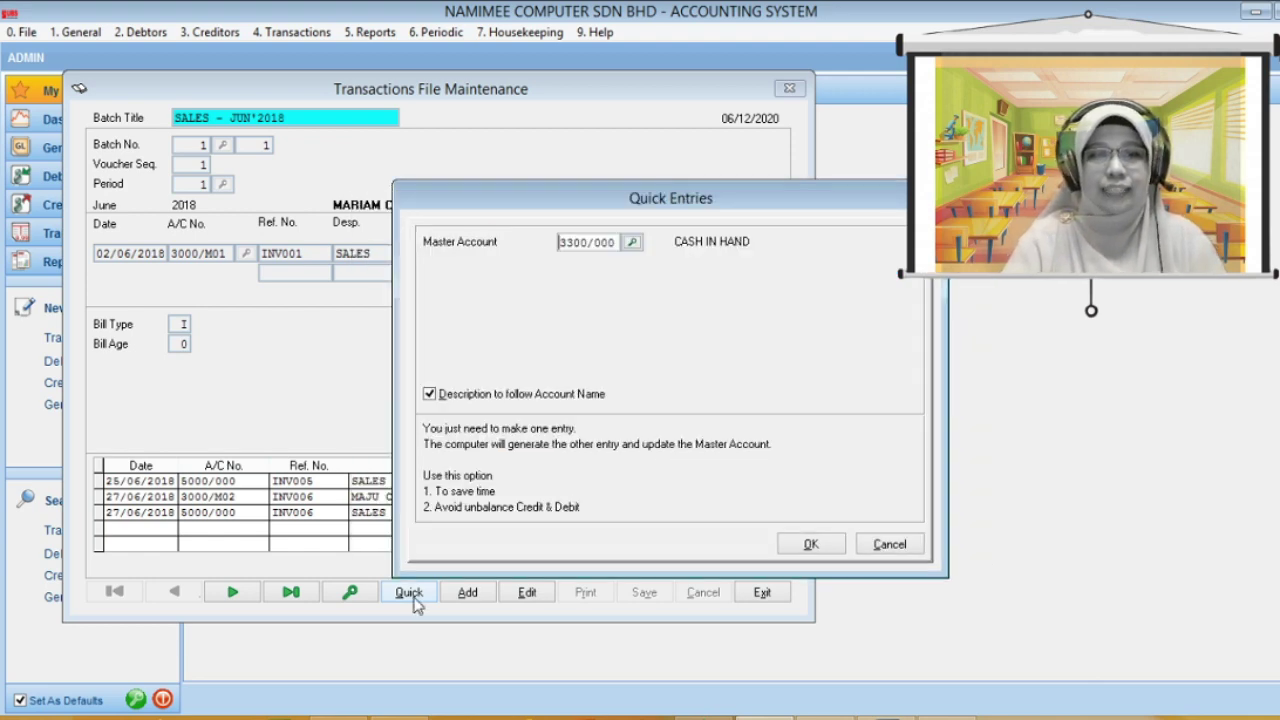
pyautogui.press('Return')
# Step: Choose batch 9, CASH - JUL'2018, for the Cash in Hand quick entries
pyautogui.press('Return')
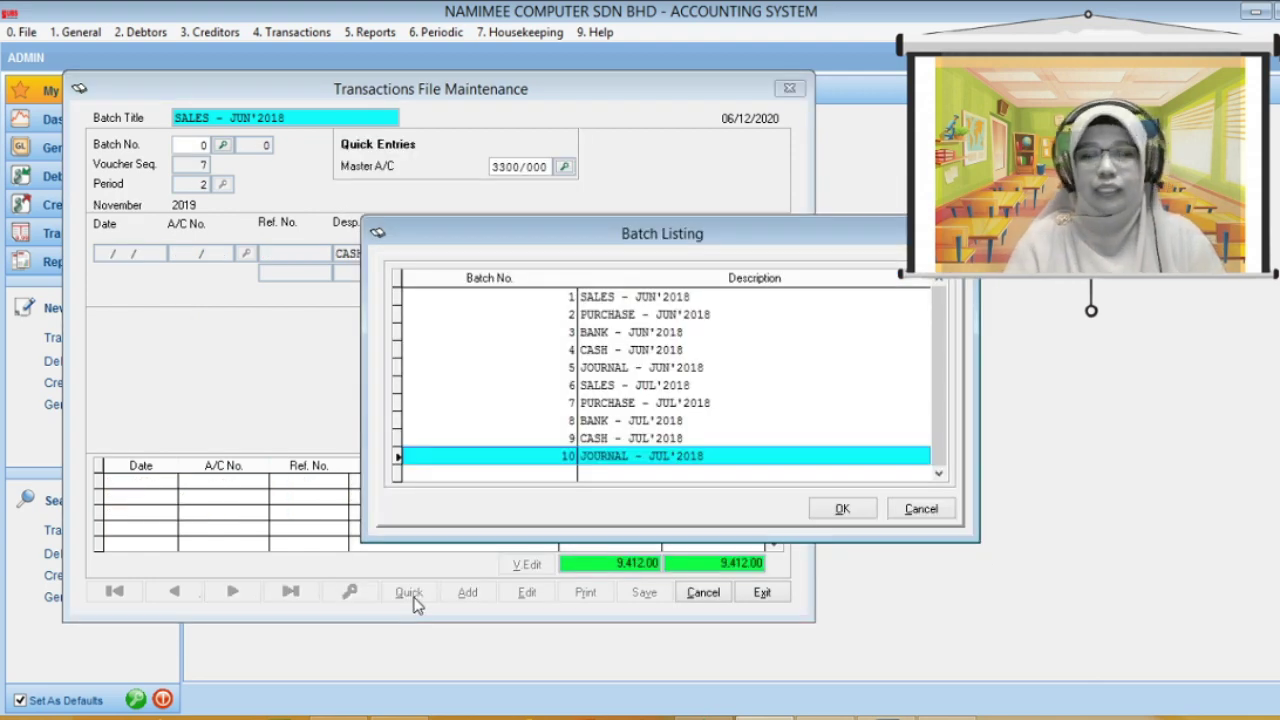
pyautogui.press('Up')
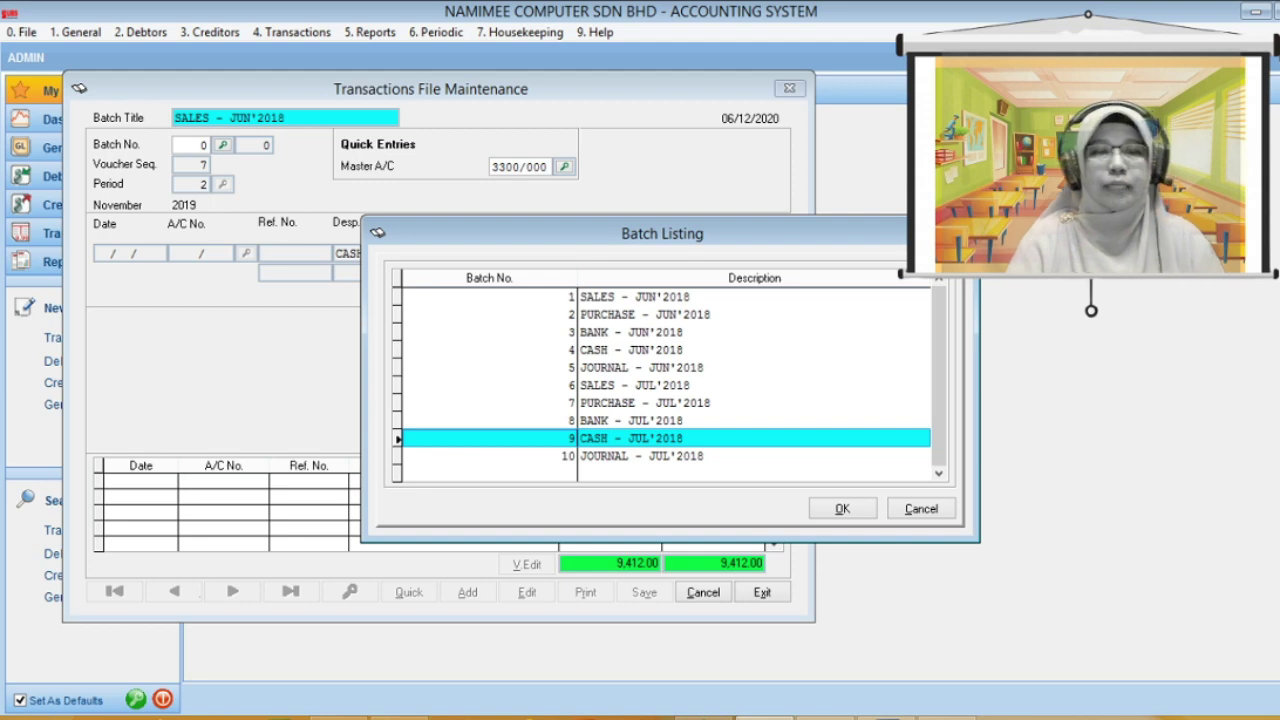
pyautogui.press('Return')
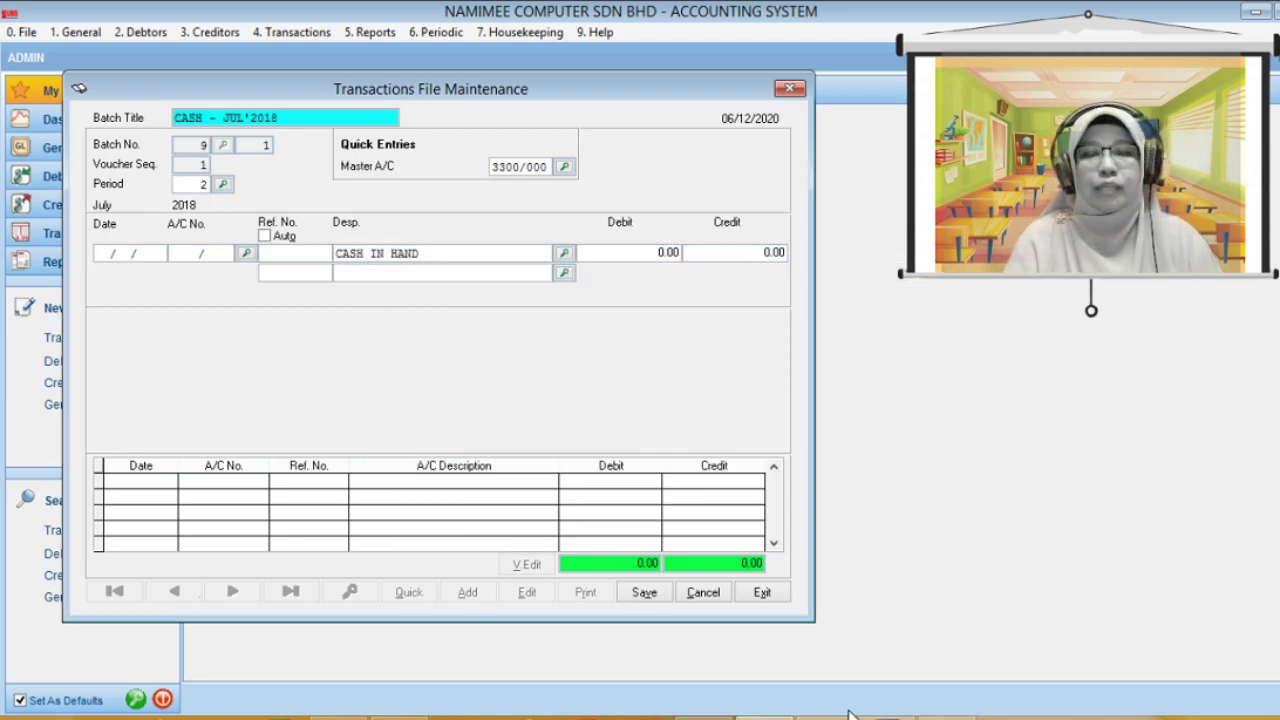
# Step: Check the July cash list in the Word module, date the entry 09/07/2018 and assign it to the carriage outwards account 9C01/000
pyautogui.click(887, 714)
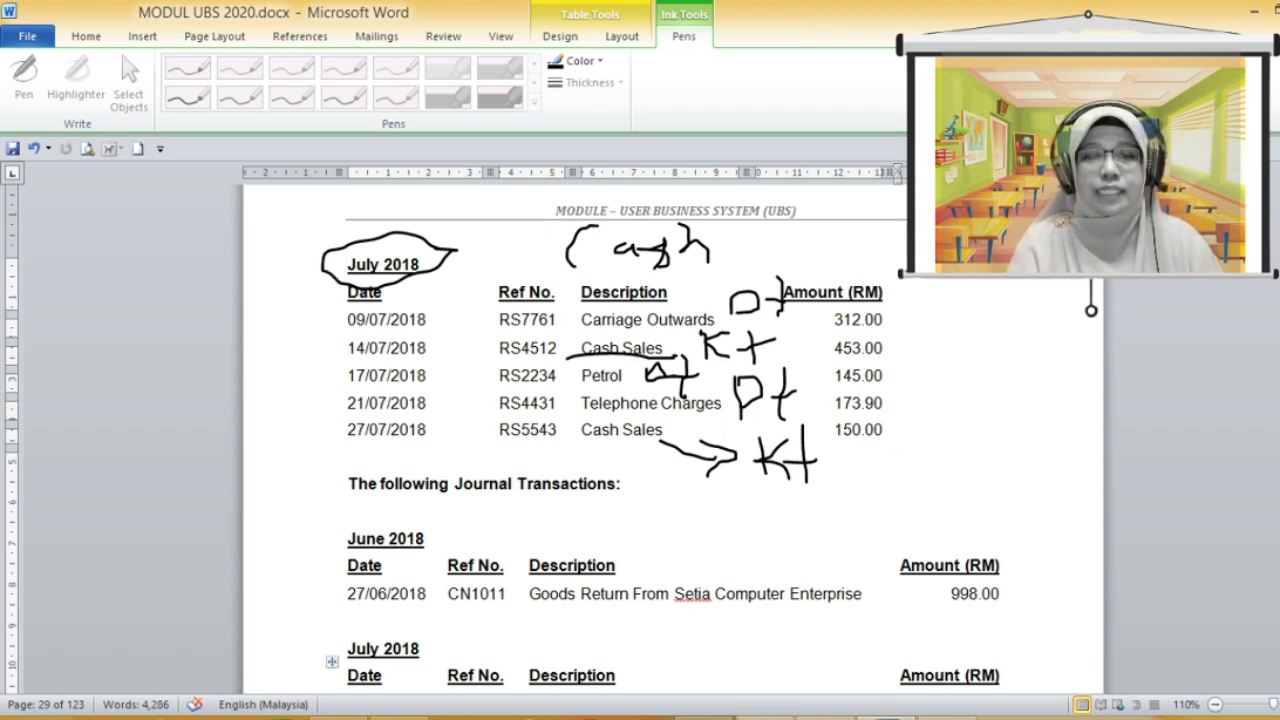
pyautogui.hotkey('alt', 'Tab')
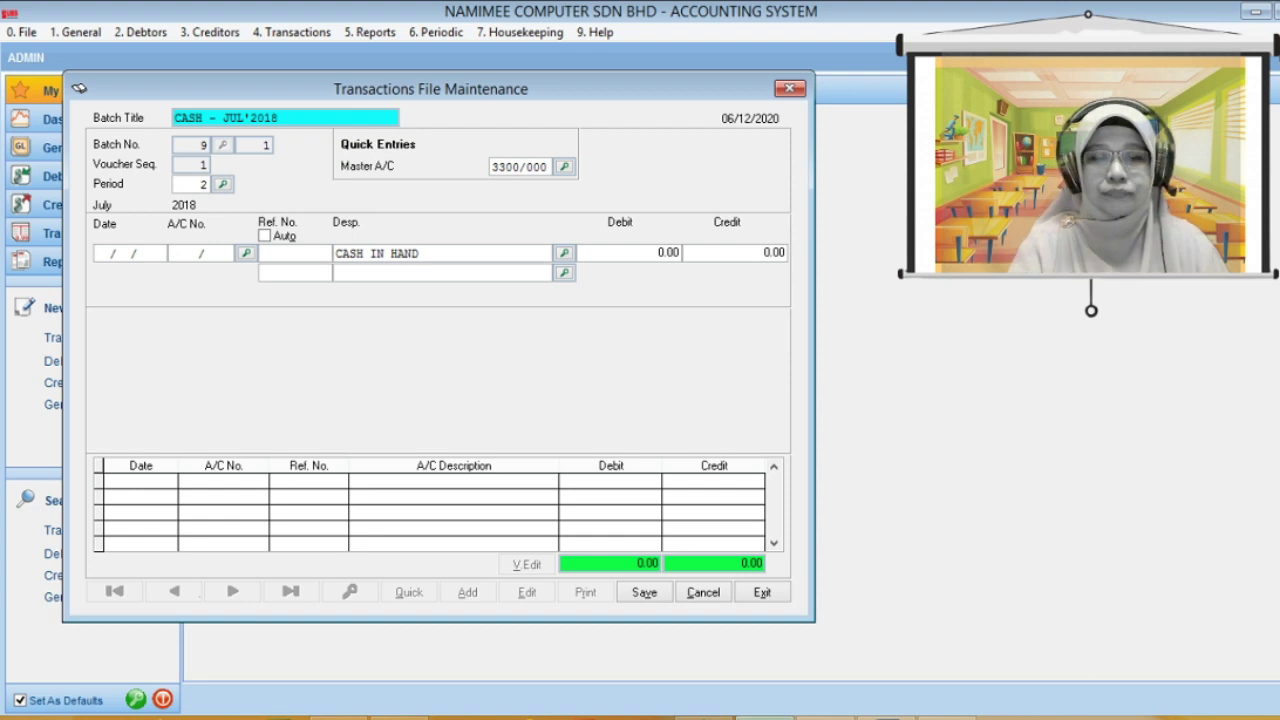
pyautogui.write('09/07/')
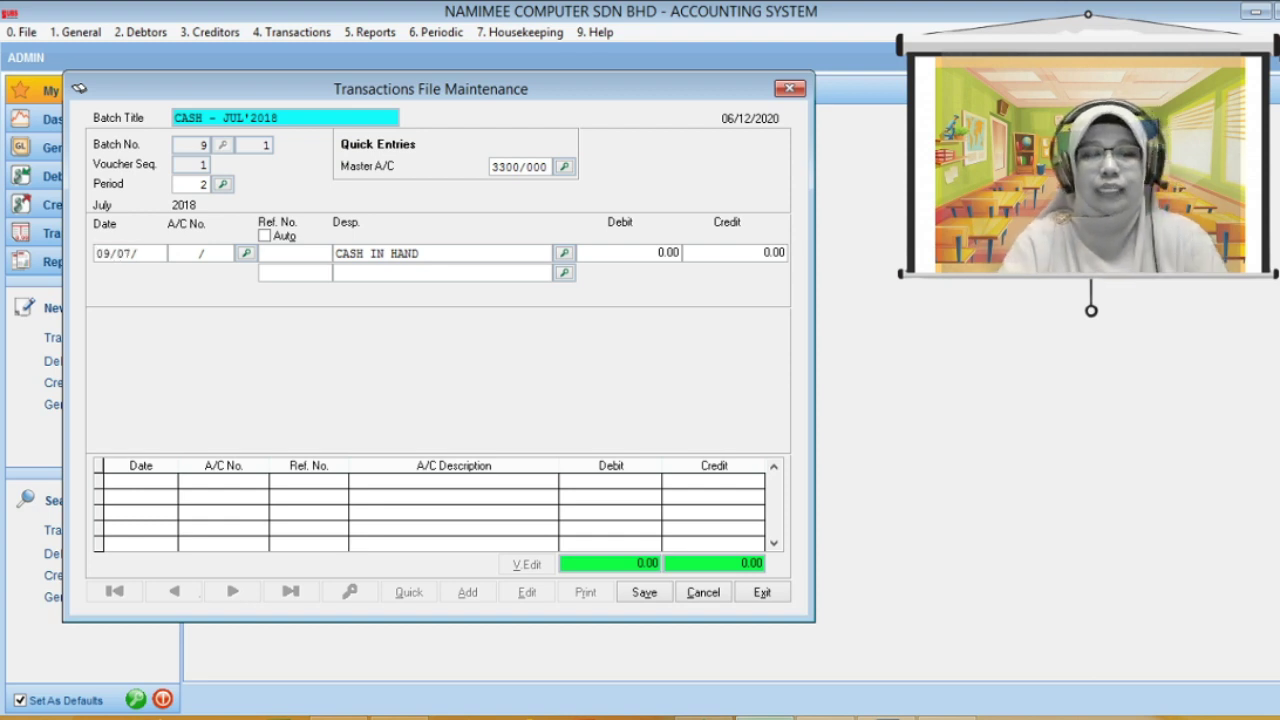
pyautogui.write('2018')
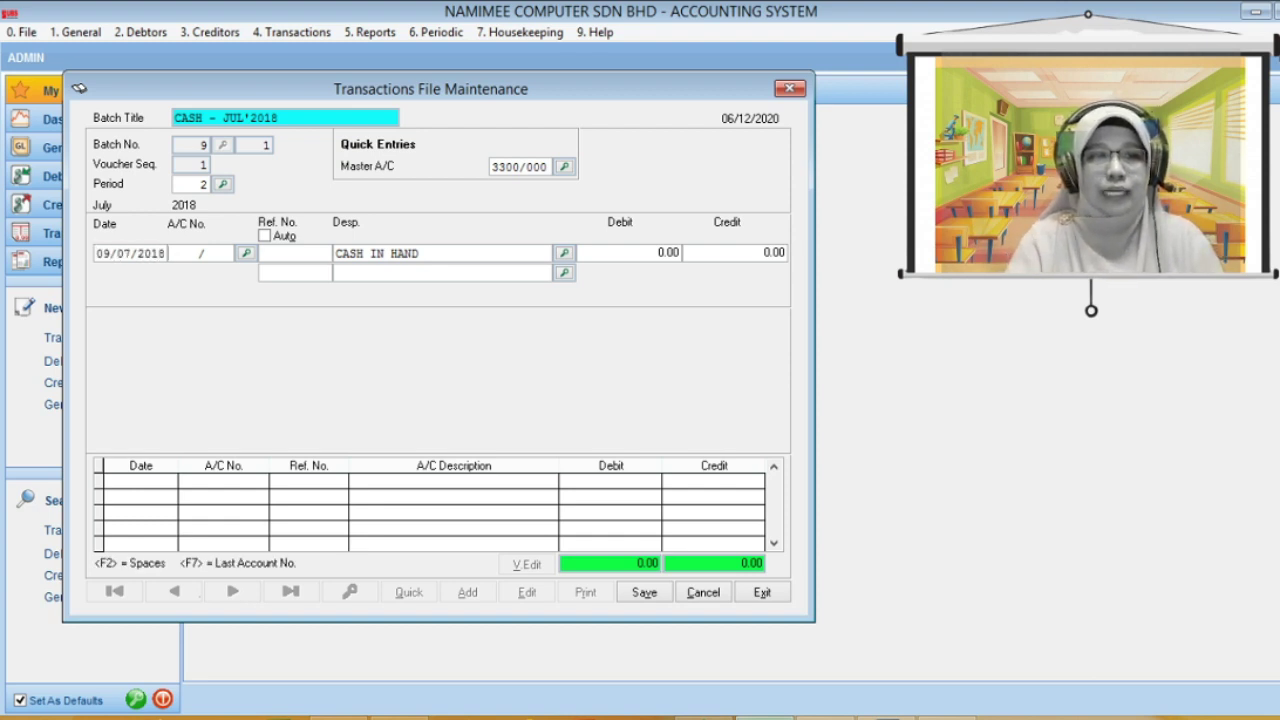
pyautogui.press('Return')
pyautogui.write('CARR')
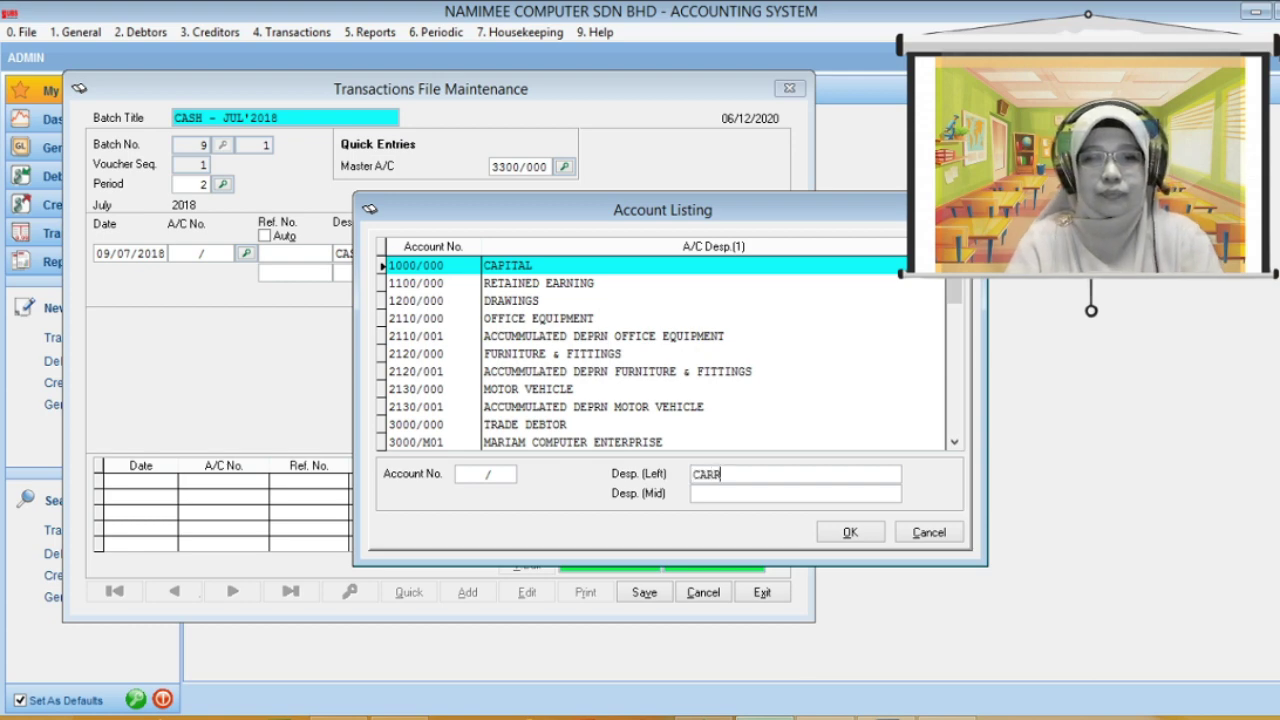
pyautogui.press('Return')
pyautogui.click(540, 265)
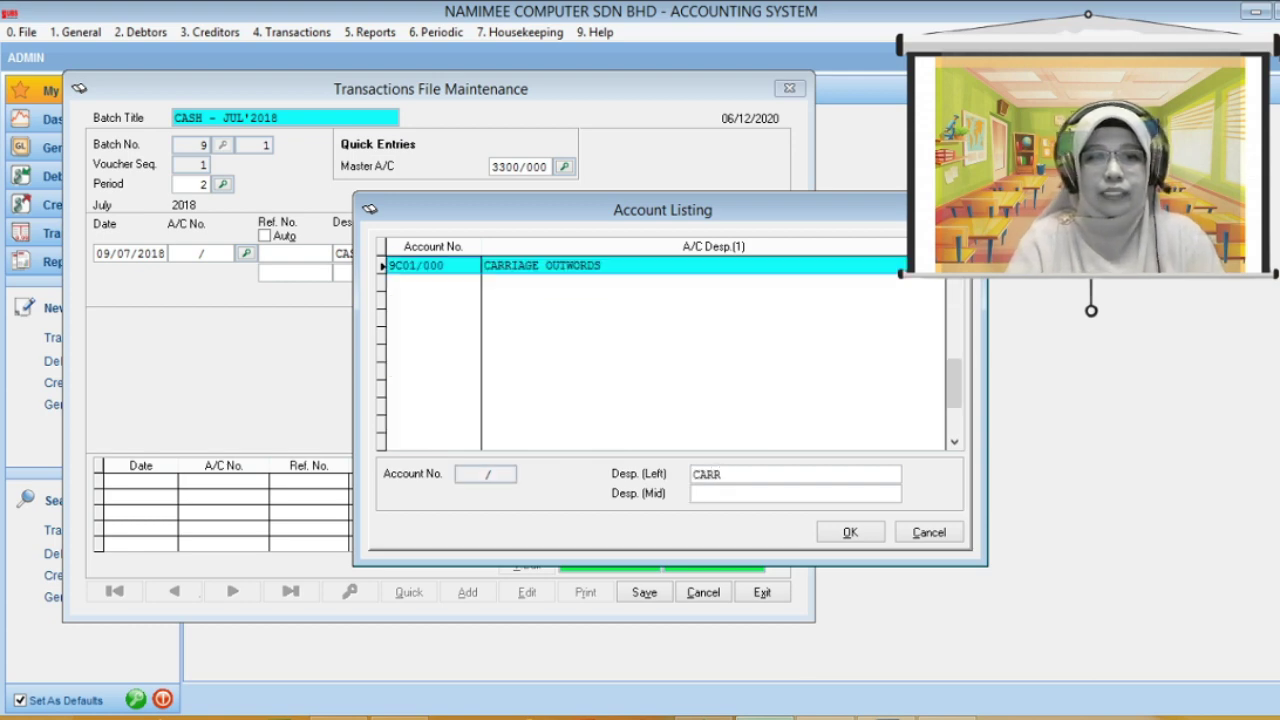
pyautogui.press('Return')
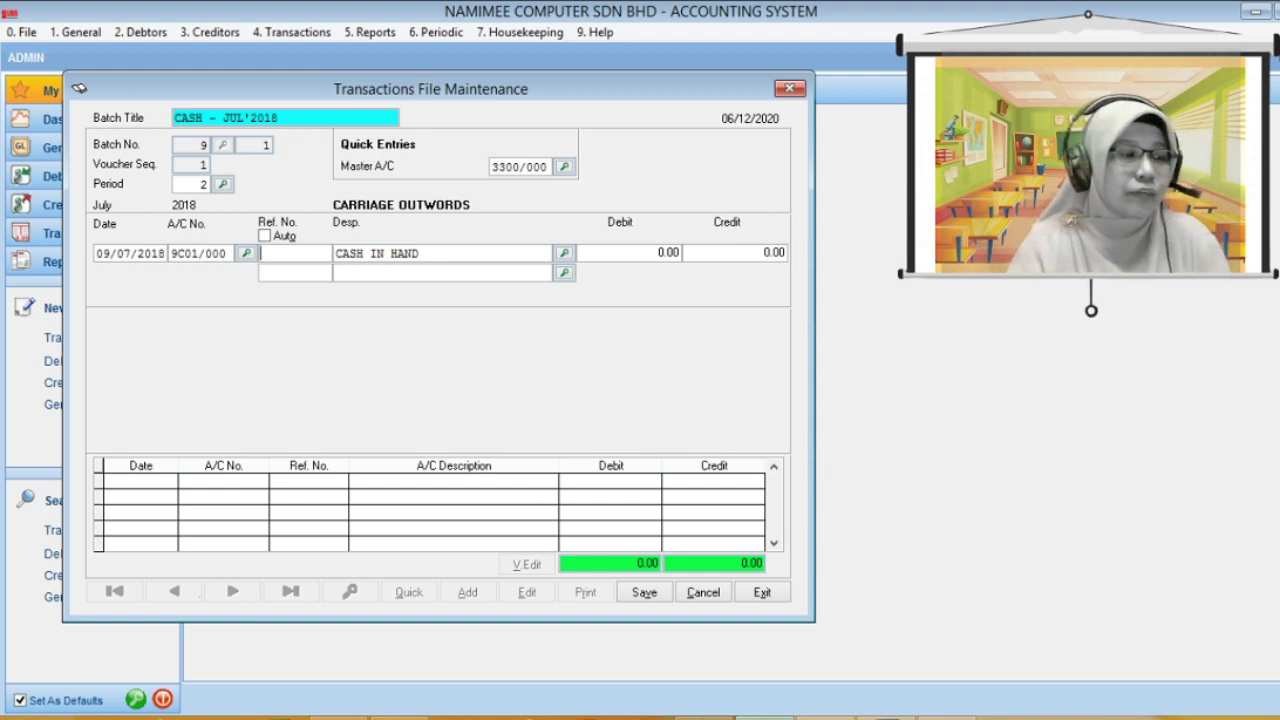
# Step: Give the carriage outwards entry reference RS7761 and a debit of 312.00, and save it
pyautogui.write('RS')
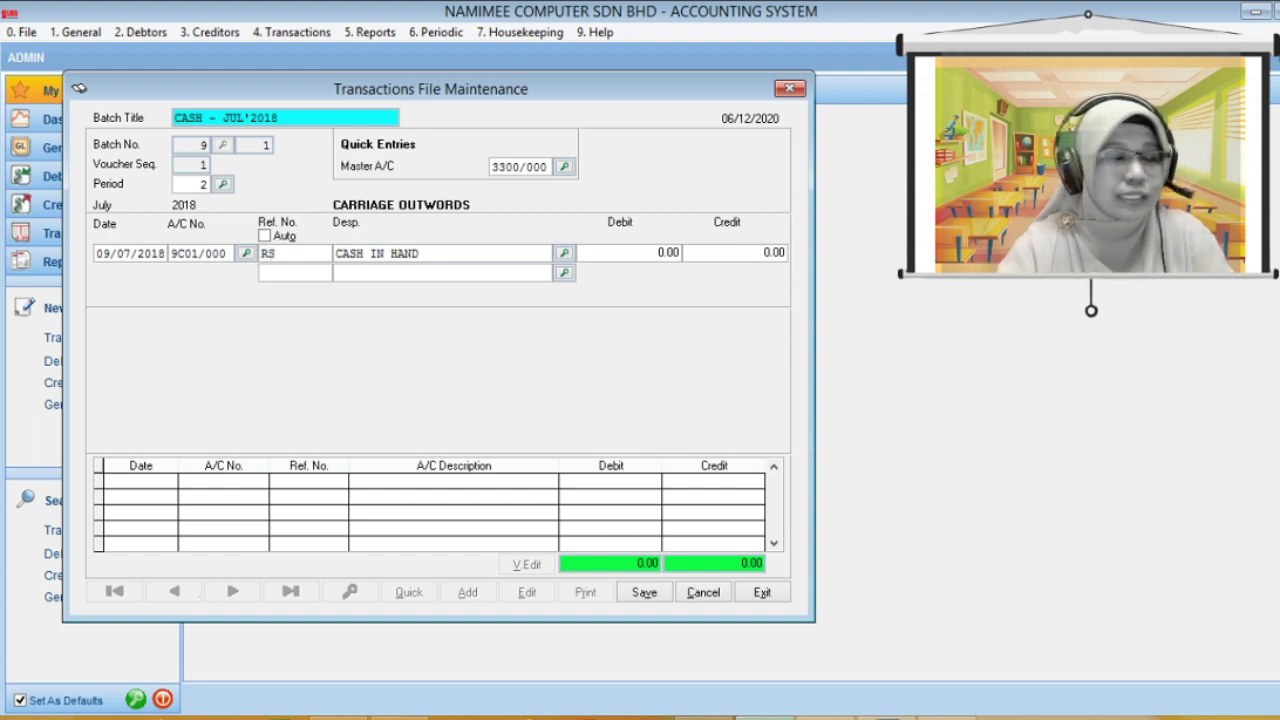
pyautogui.write('7761')
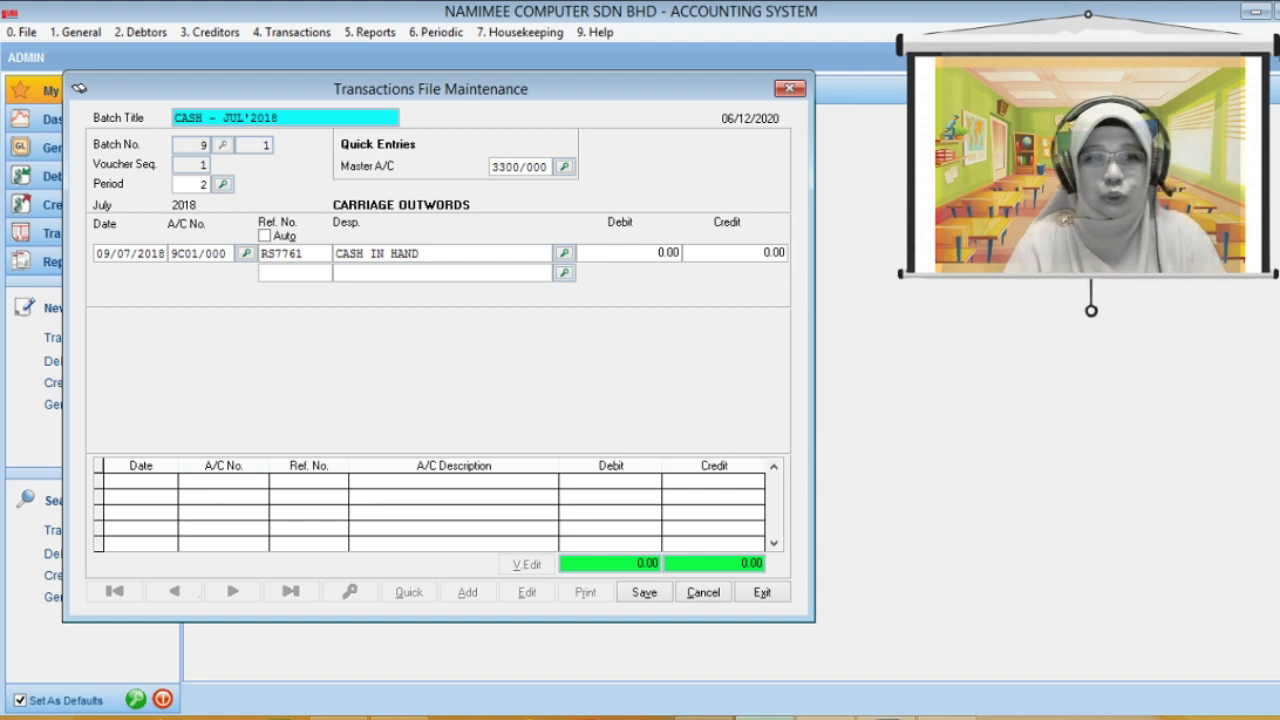
pyautogui.press('Return')
pyautogui.press('Return')
pyautogui.press('Return')
pyautogui.press('Return')
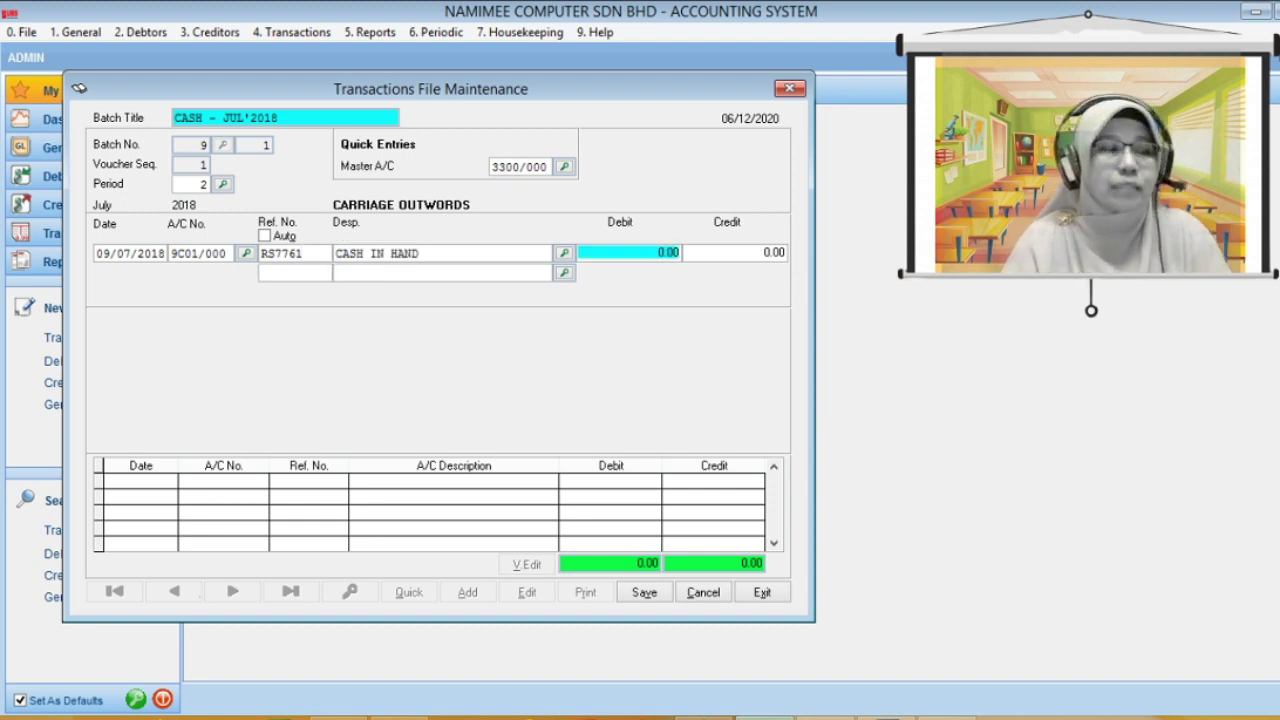
pyautogui.write('312')
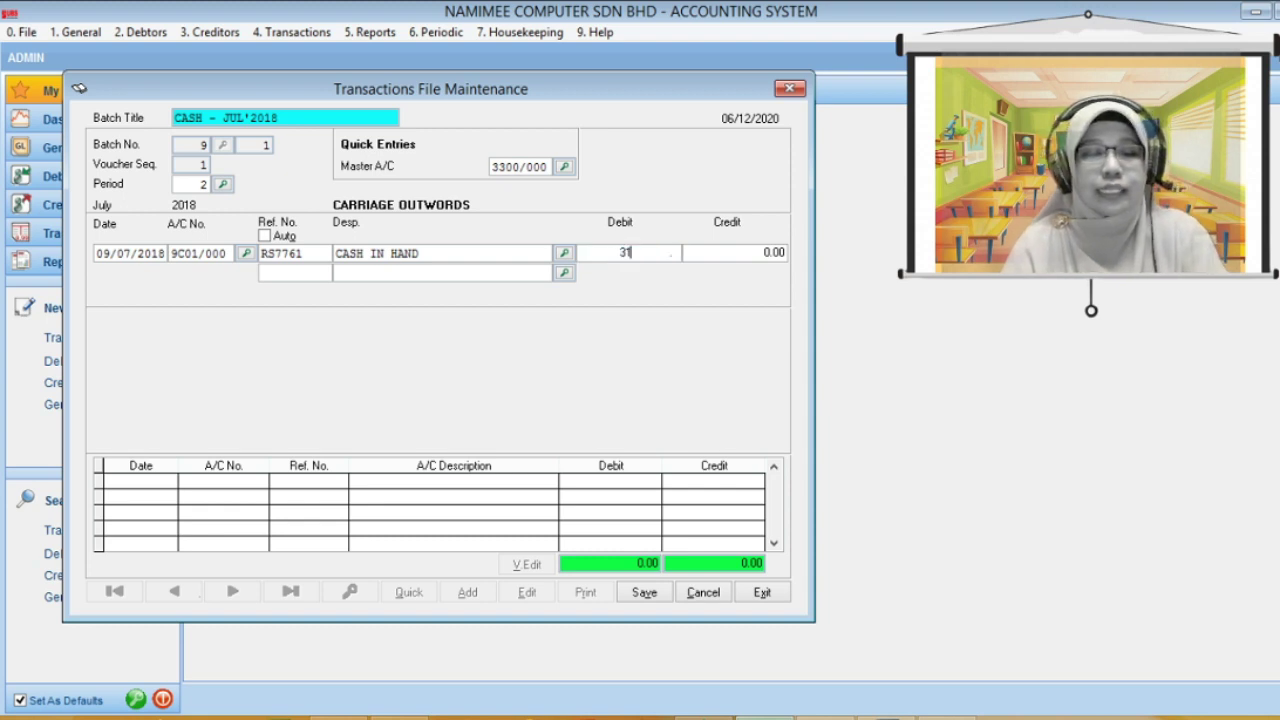
pyautogui.press('Return')
pyautogui.press('Return')
pyautogui.press('Return')
pyautogui.press('Return')
pyautogui.press('Return')
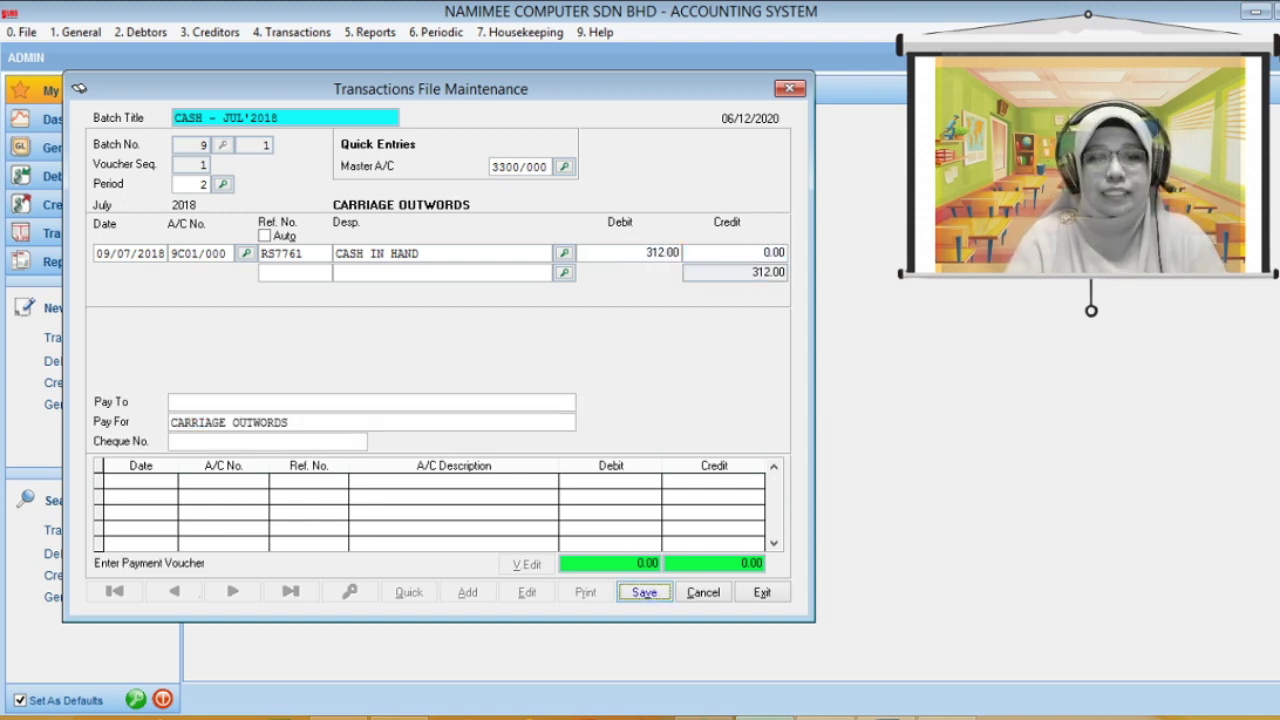
pyautogui.press('Return')
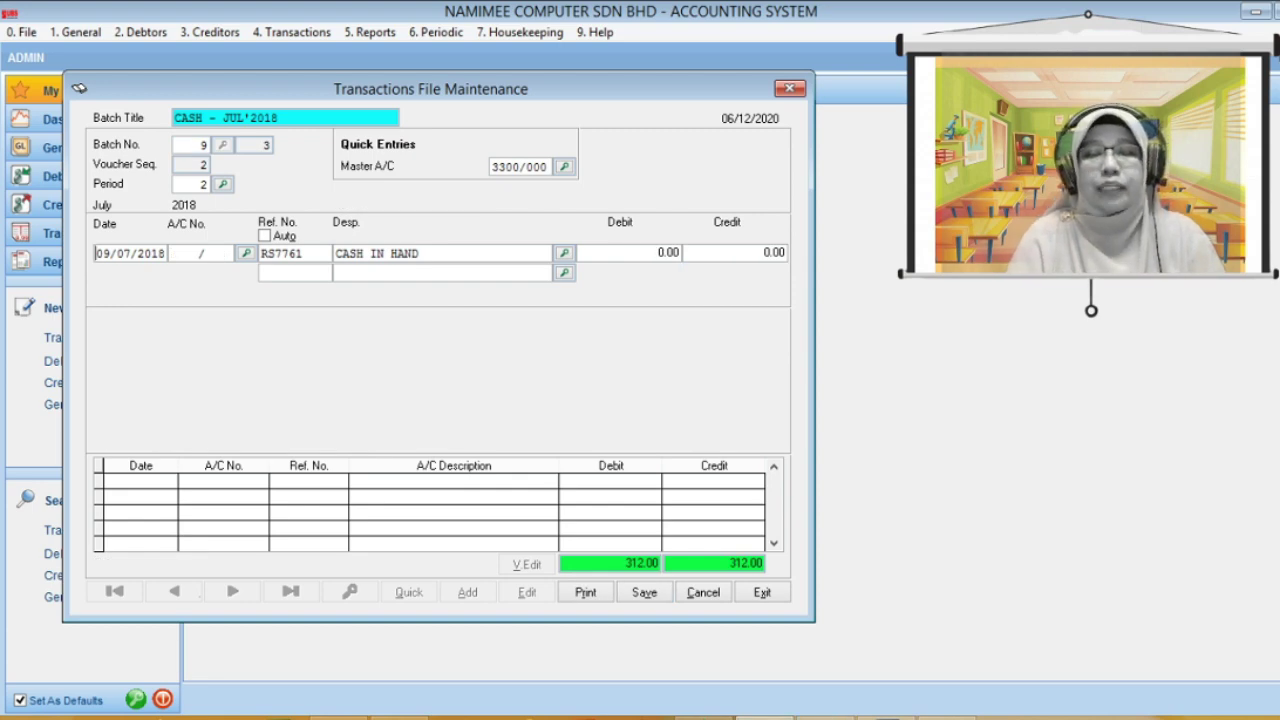
# Step: Consult the Word module for the next July transaction, date the new entry 14/07/2018 and assign it to the SALES account 5000/000
pyautogui.hotkey('alt', 'Tab')
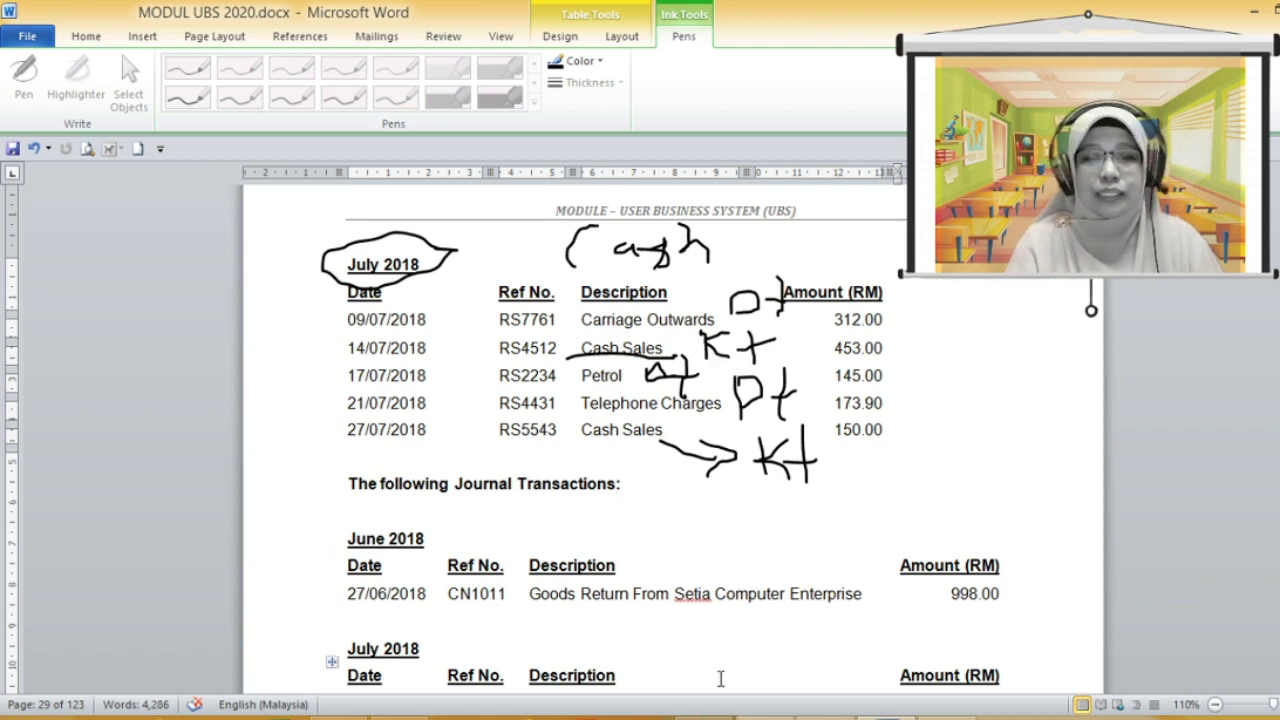
pyautogui.click(765, 714)
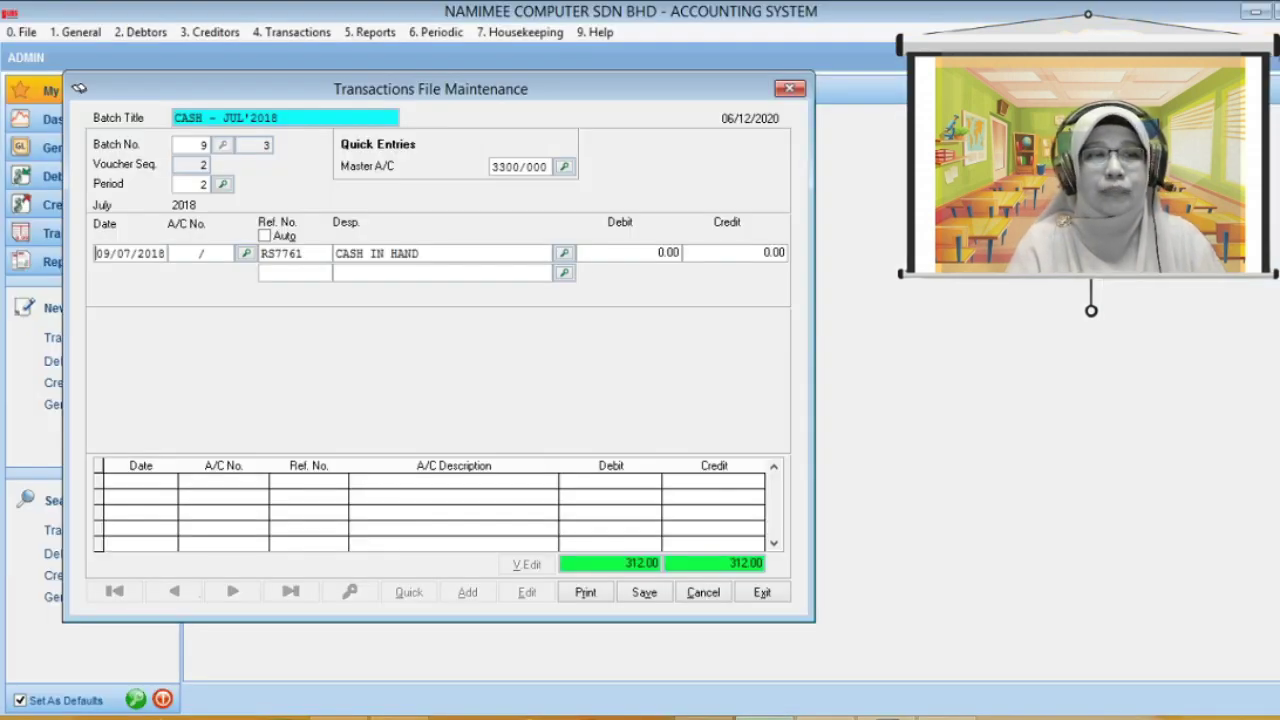
pyautogui.write('14')
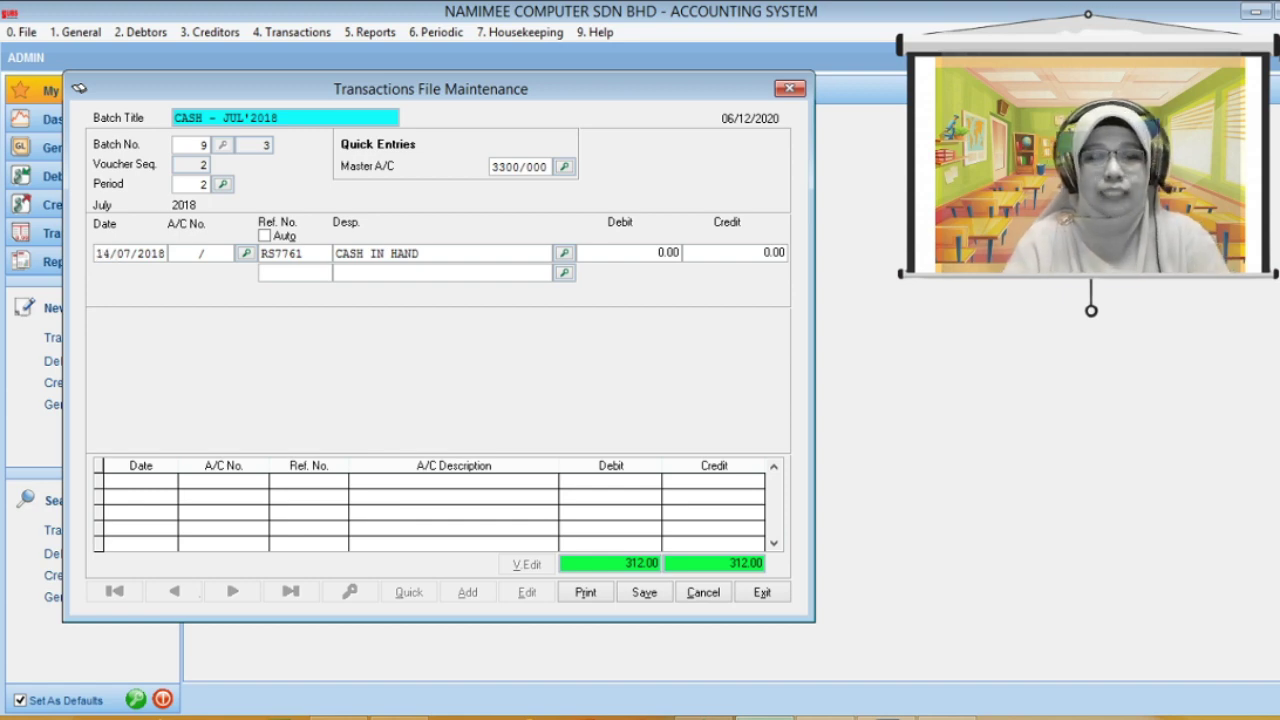
pyautogui.press('Return')
pyautogui.press('F2')
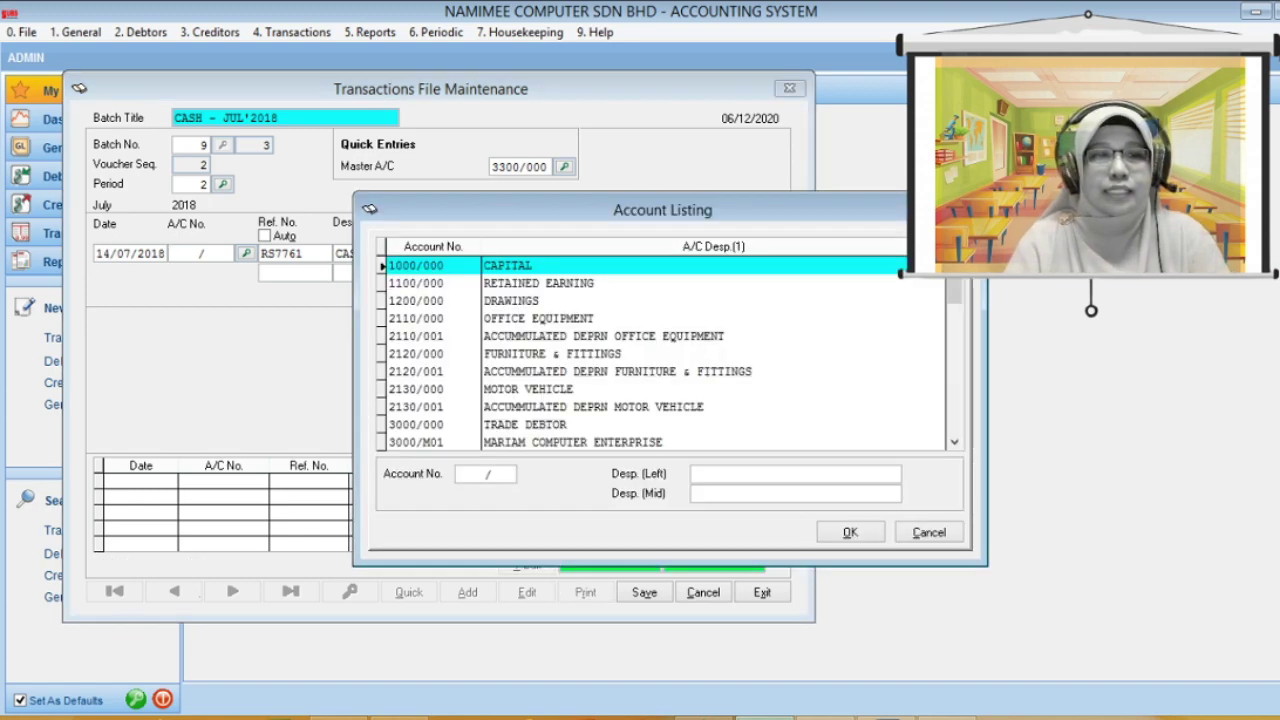
pyautogui.write('SALES')
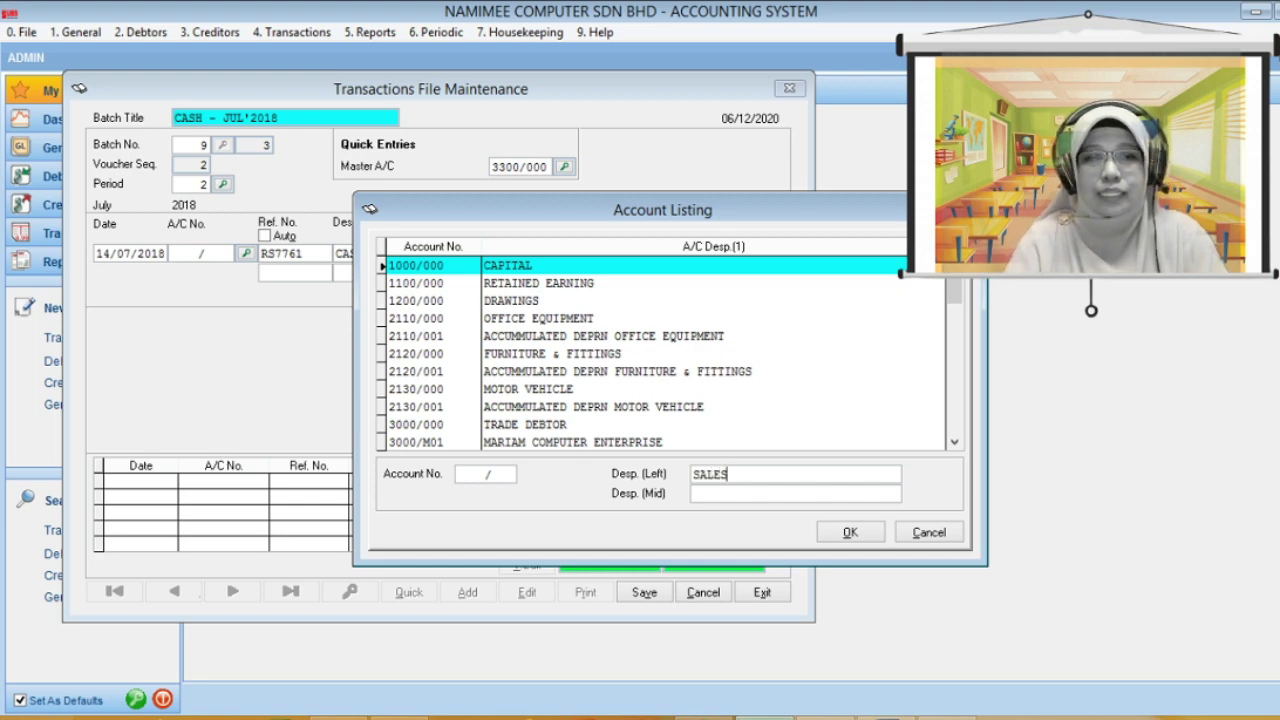
pyautogui.press('Return')
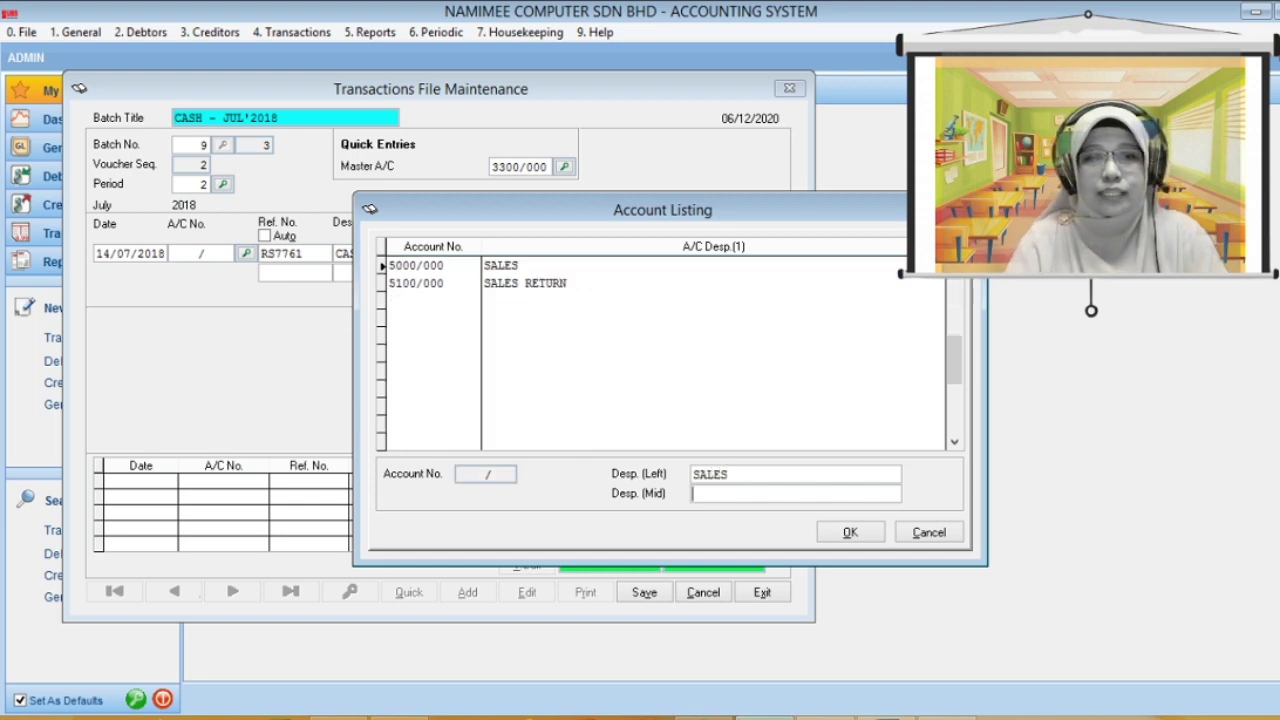
pyautogui.press('Return')
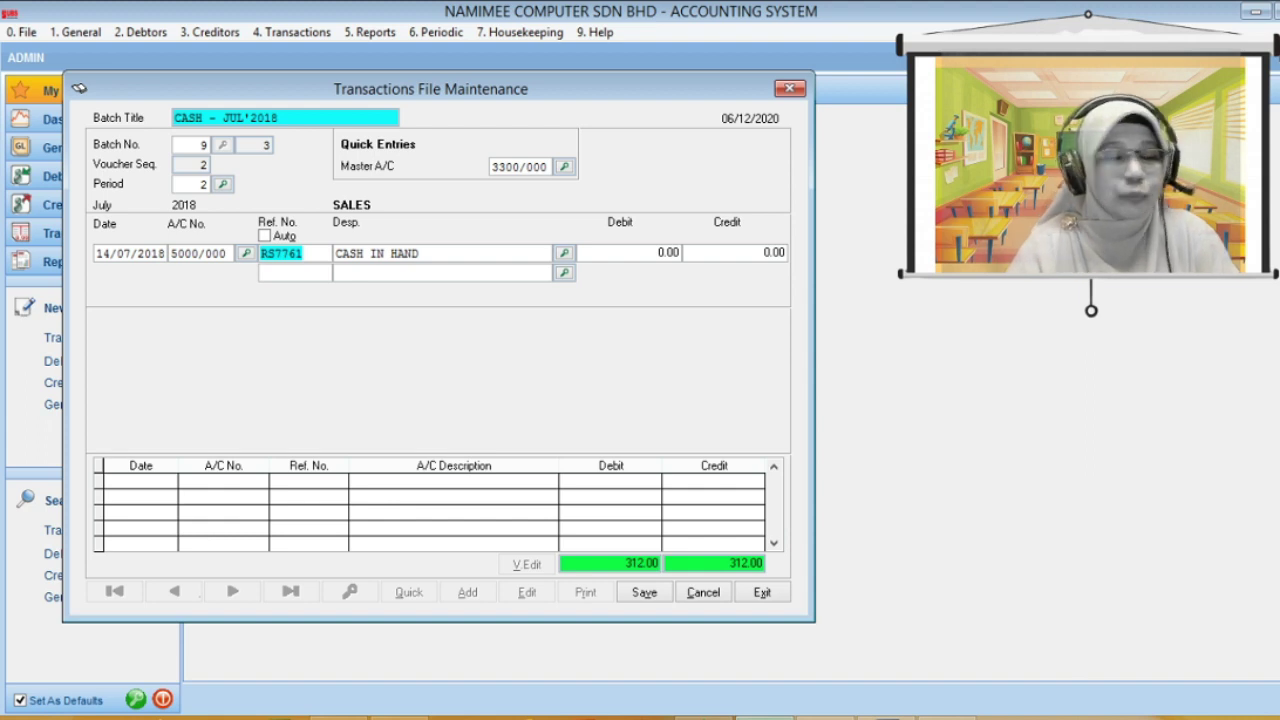
# Step: Give the 14/07/2018 SALES entry the reference RS4512, keeping CASH IN HAND as its description
pyautogui.write('RS')
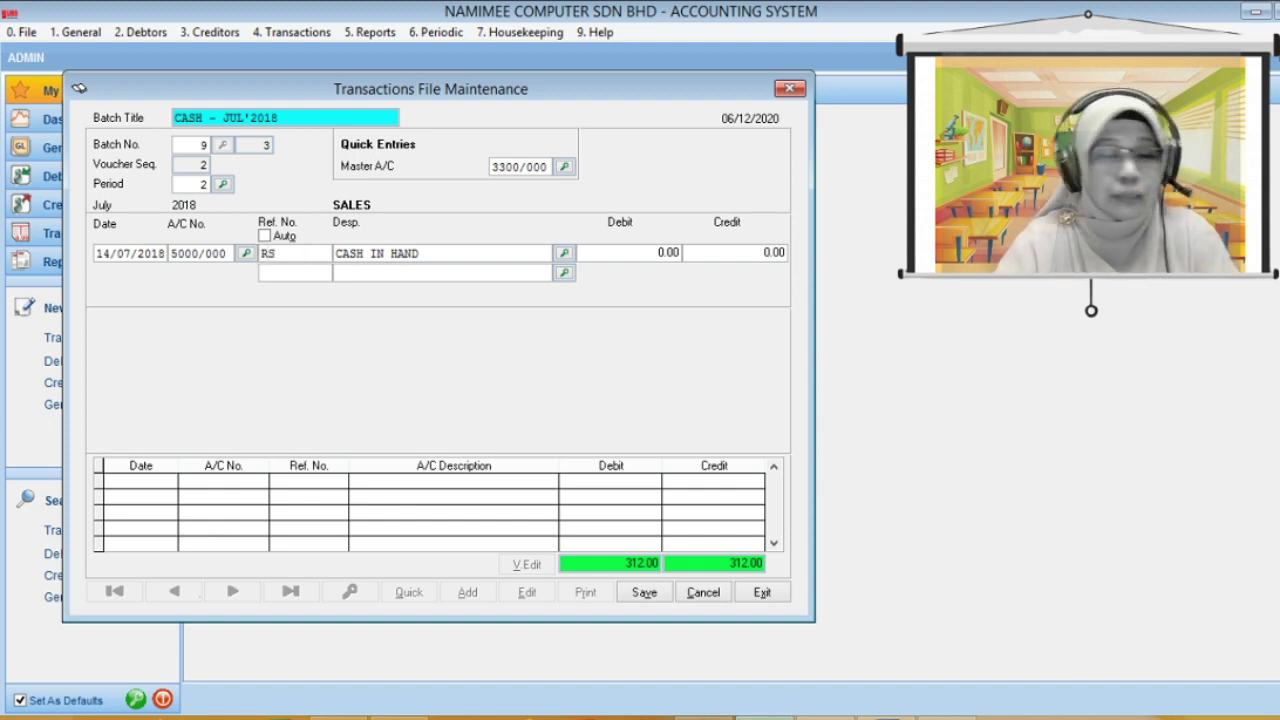
pyautogui.write('4512')
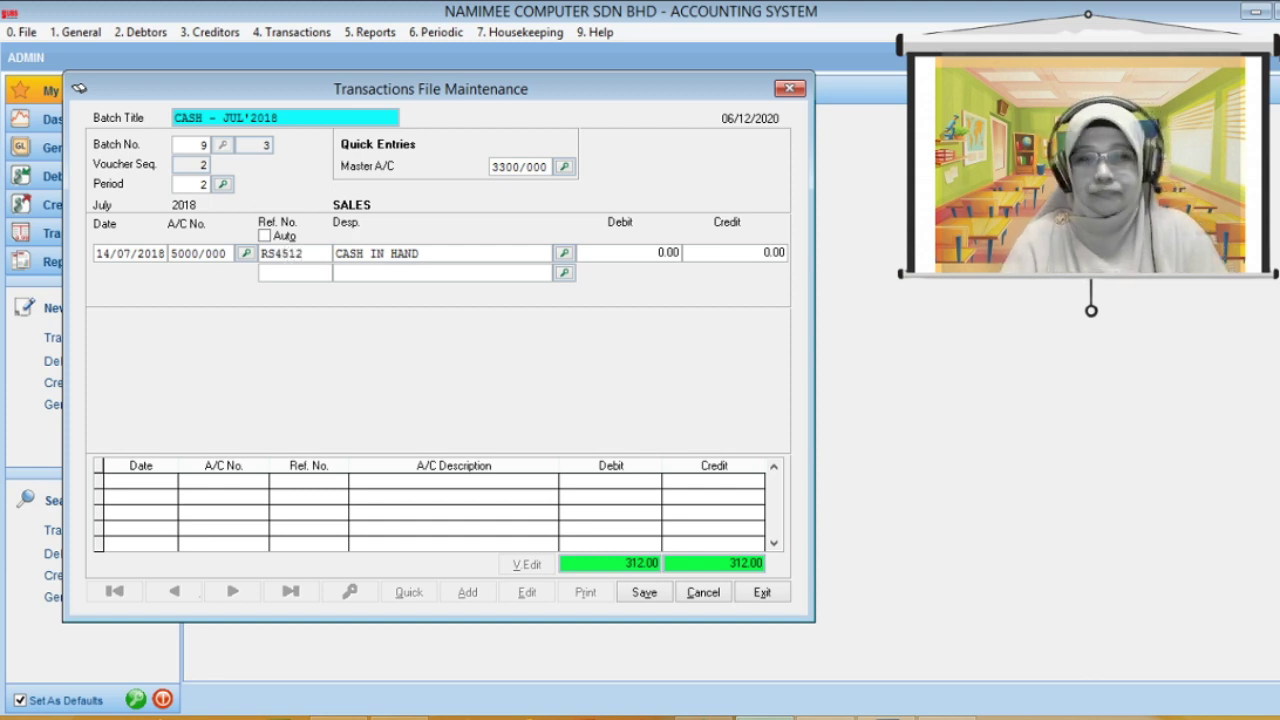
pyautogui.press('Return')
pyautogui.press('Return')
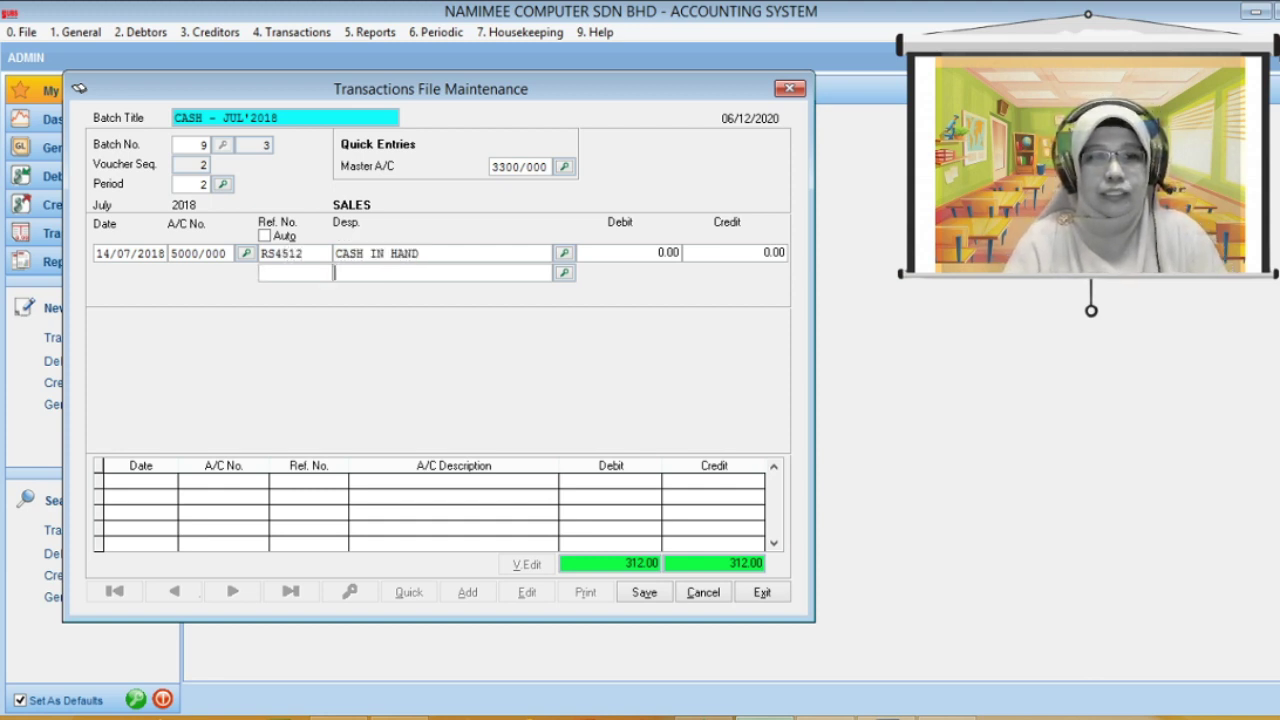
pyautogui.press('Return')
pyautogui.press('Return')
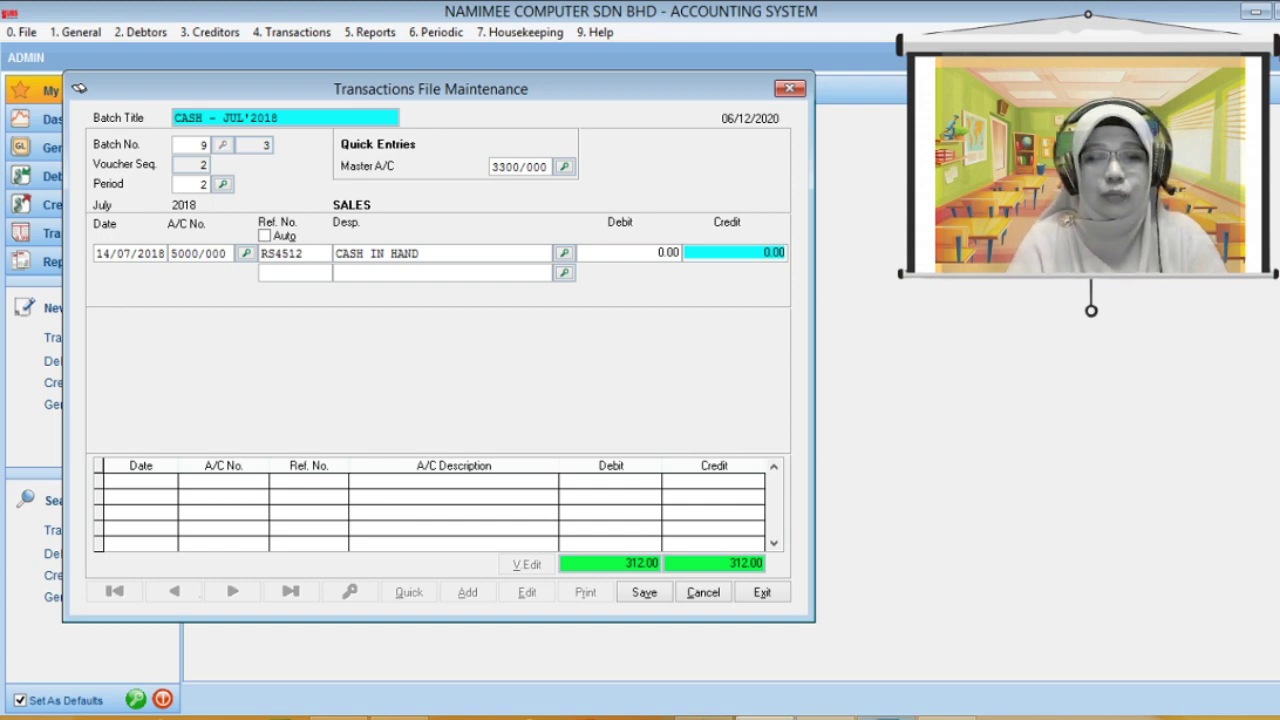
# Step: Check the cash sales amount in the Word module, credit the entry with 453.00 and save it
pyautogui.hotkey('alt', 'Tab')
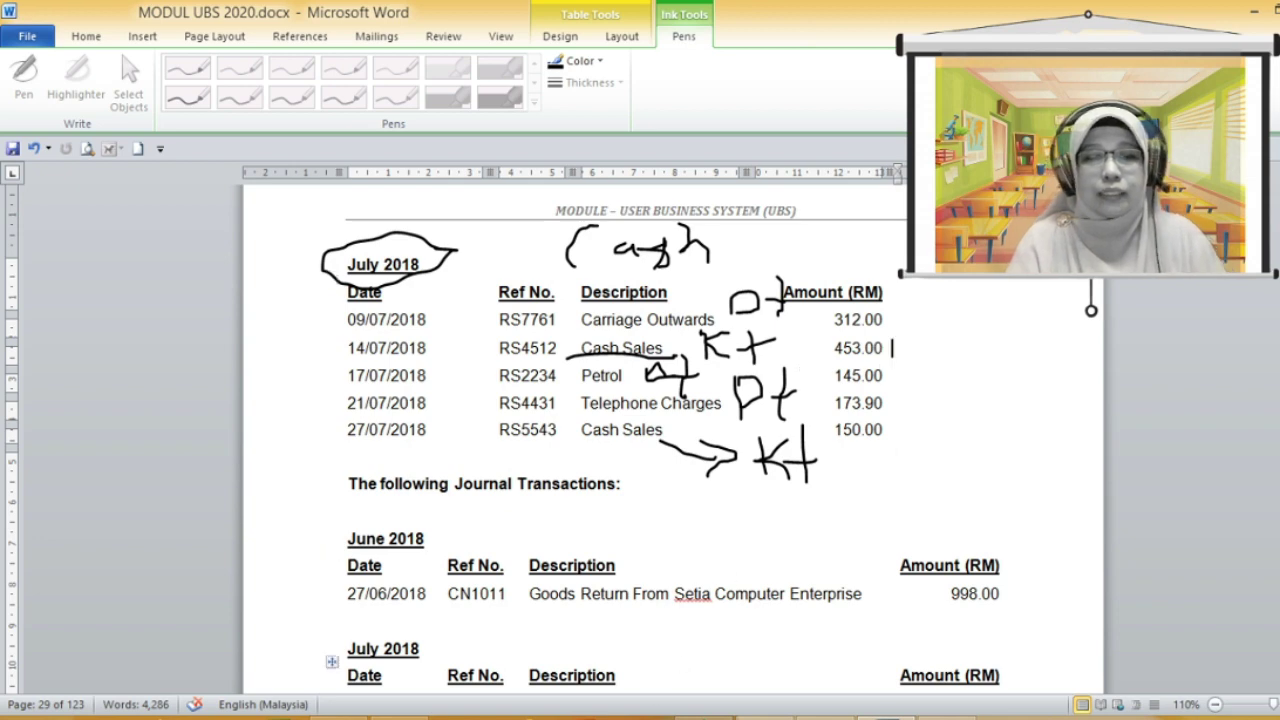
pyautogui.click(765, 718)
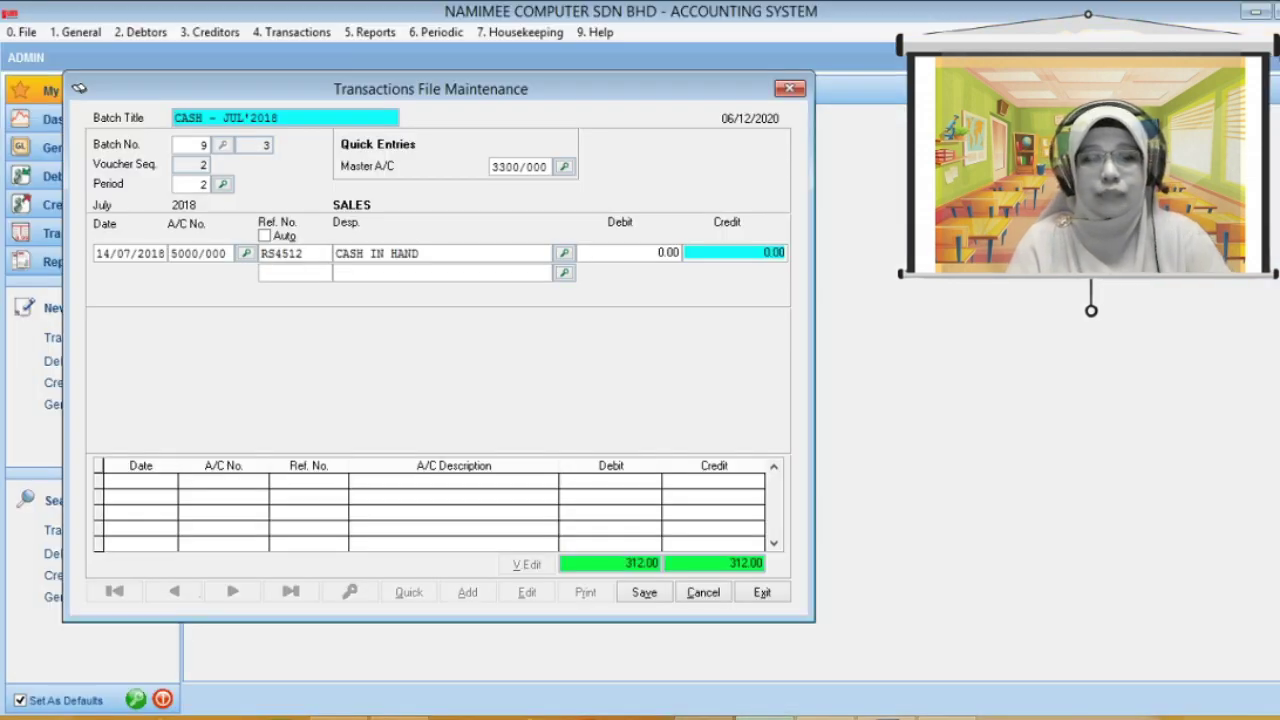
pyautogui.write('453')
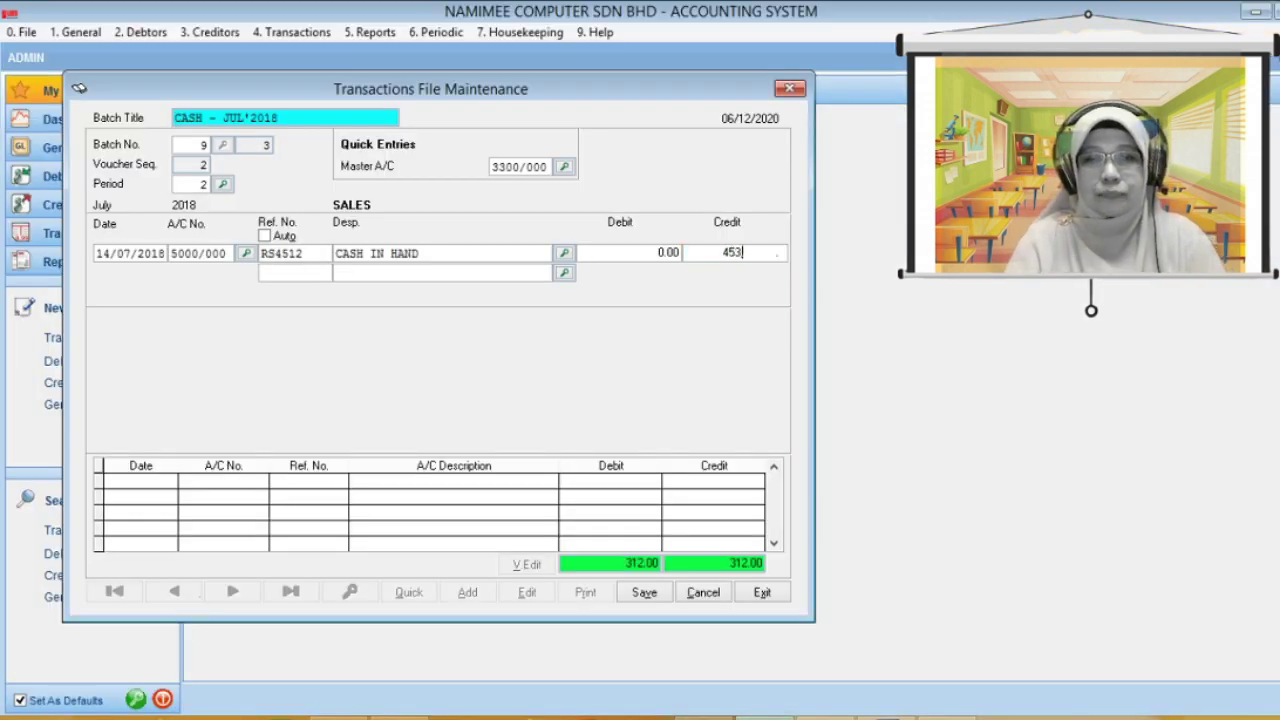
pyautogui.press('Return')
pyautogui.press('Return')
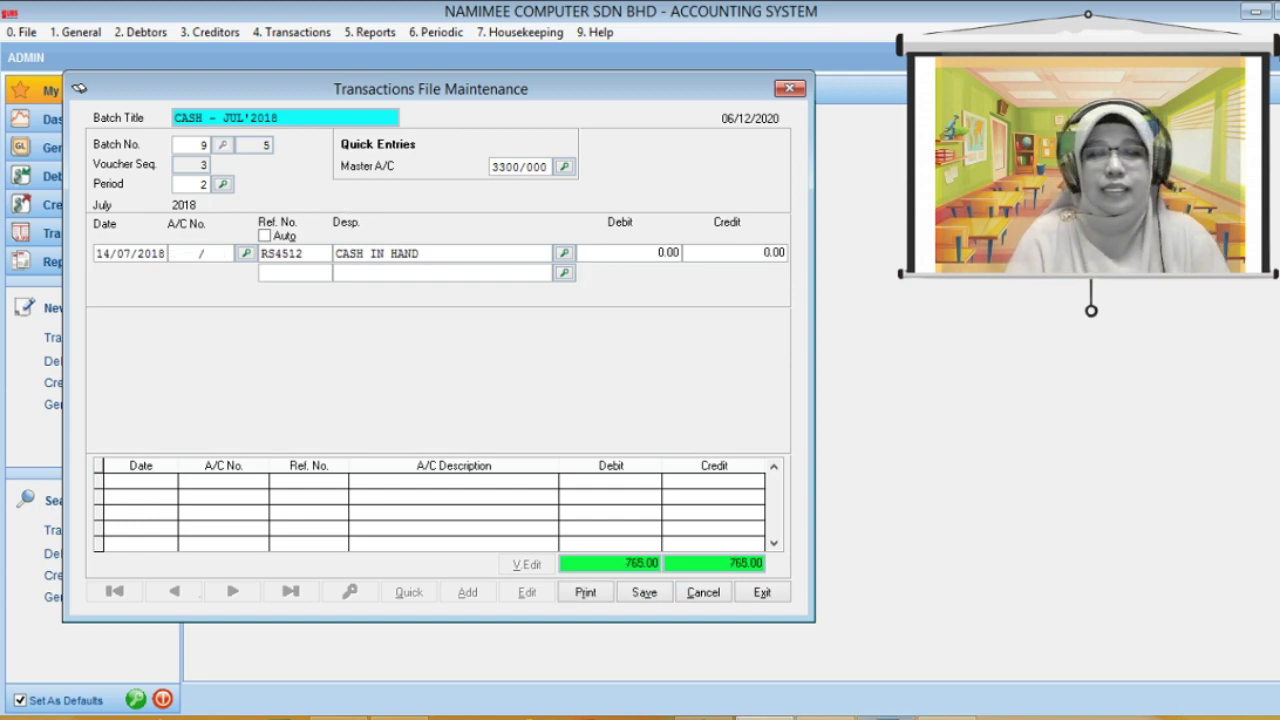
# Step: Consult the Word module for the next July transaction, date the new entry 17/07/2018 and assign it to the PETROL account 9P01/000
pyautogui.click(887, 718)
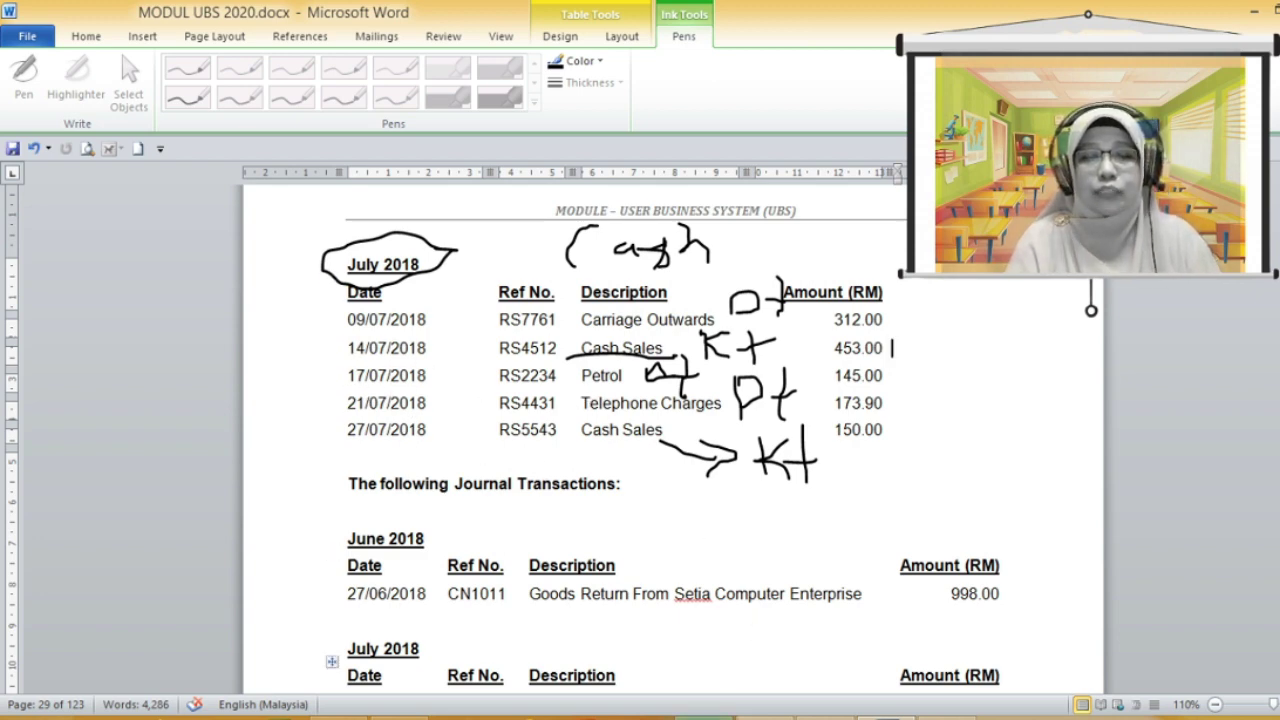
pyautogui.click(762, 717)
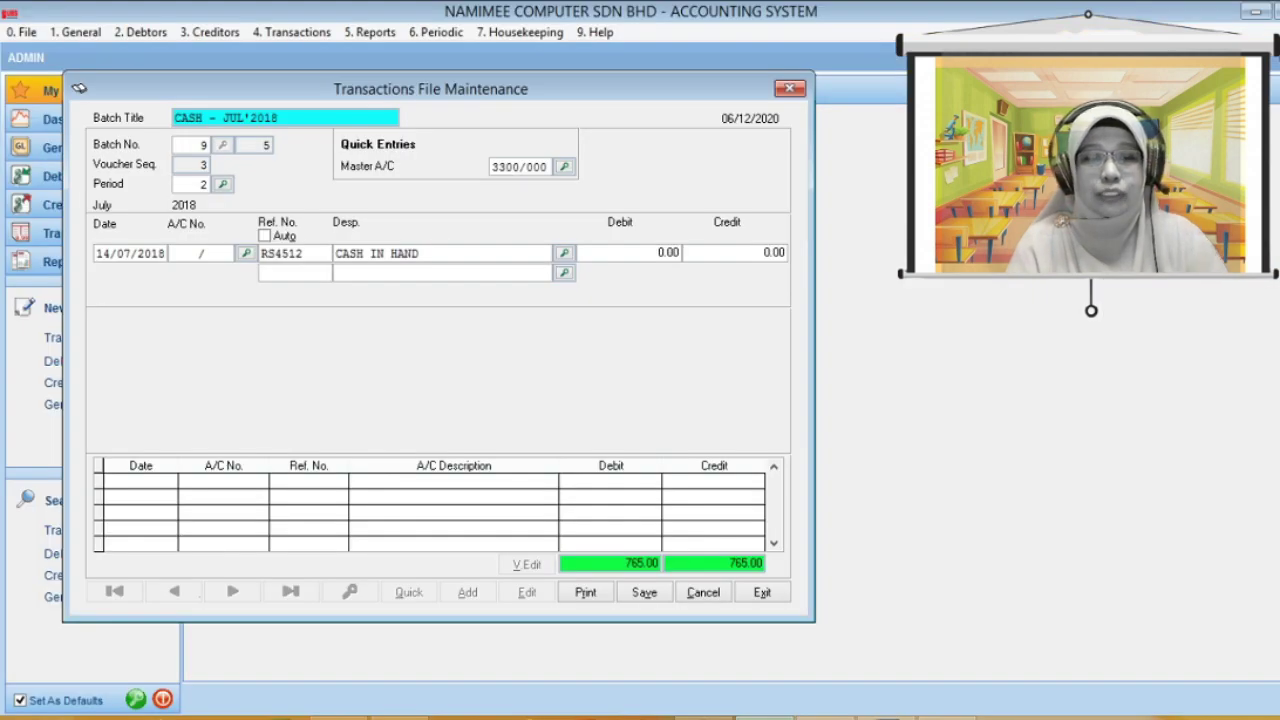
pyautogui.write('7')
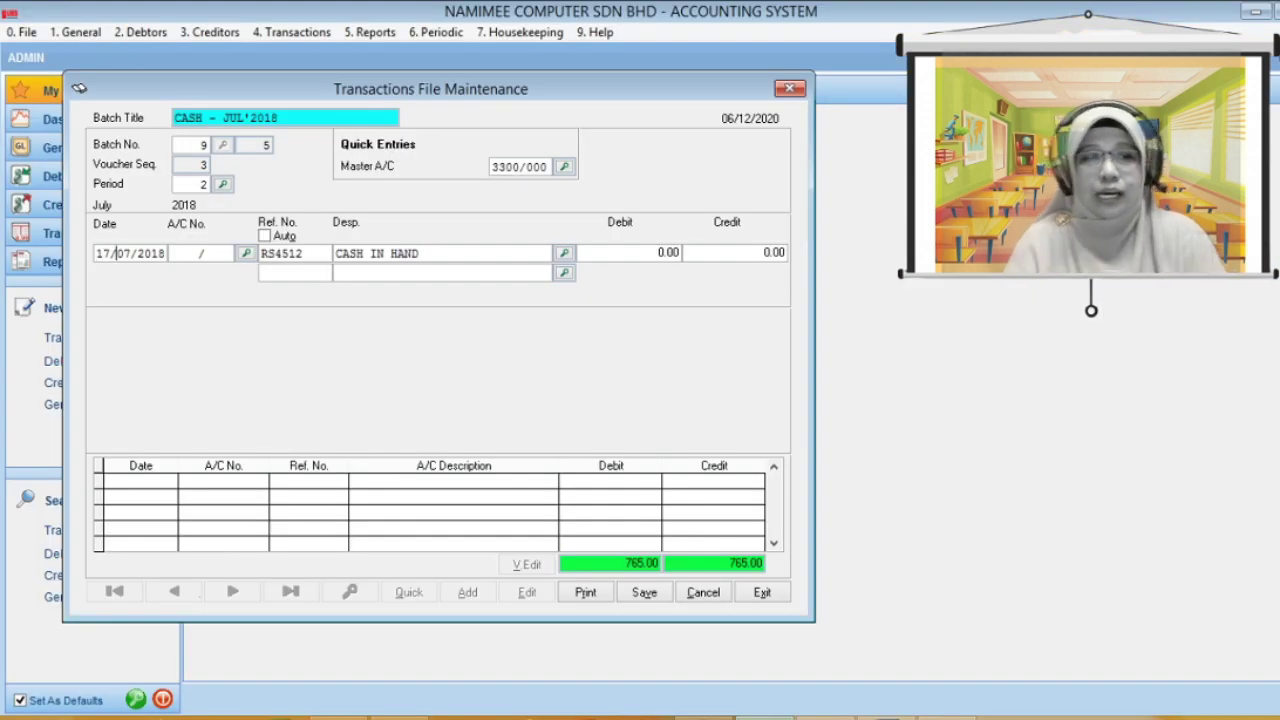
pyautogui.press('Return')
pyautogui.press('Return')
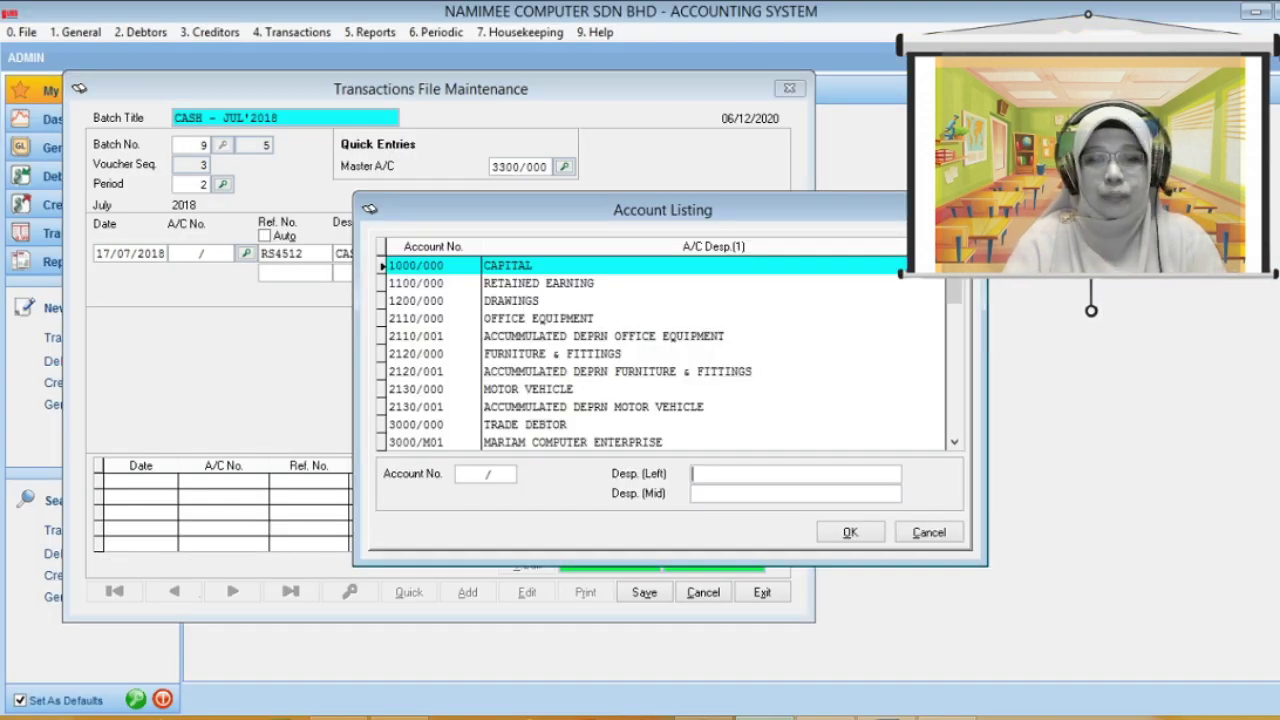
pyautogui.write('PETROL')
pyautogui.press('Return')
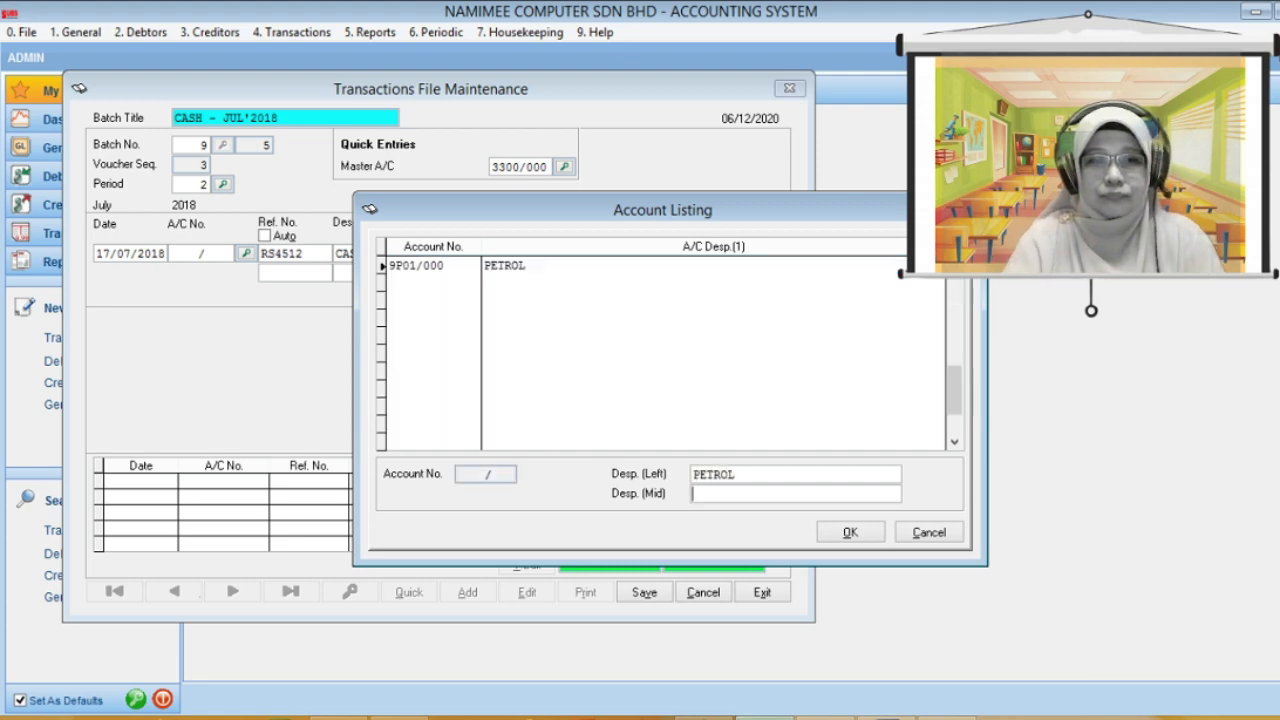
pyautogui.press('Return')
pyautogui.press('Return')
pyautogui.press('Return')
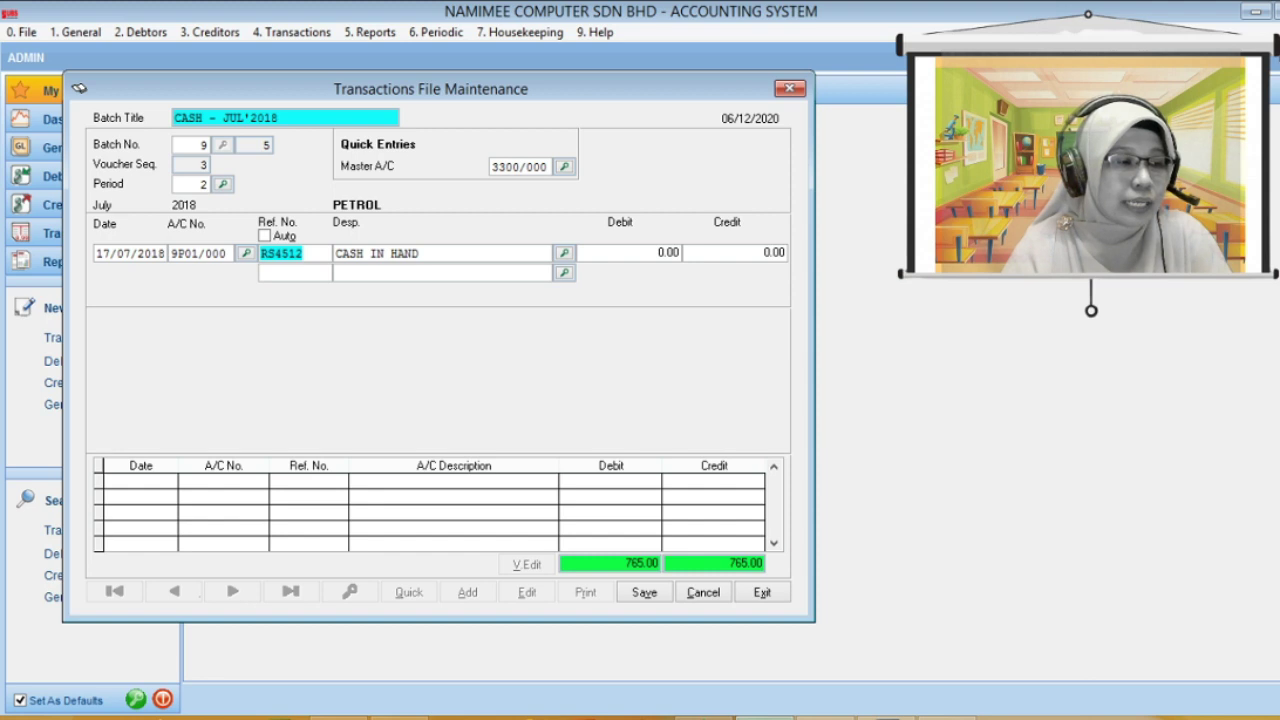
# Step: Give the petrol entry the reference RS2234, keeping CASH IN HAND as its description
pyautogui.write('RS2234')
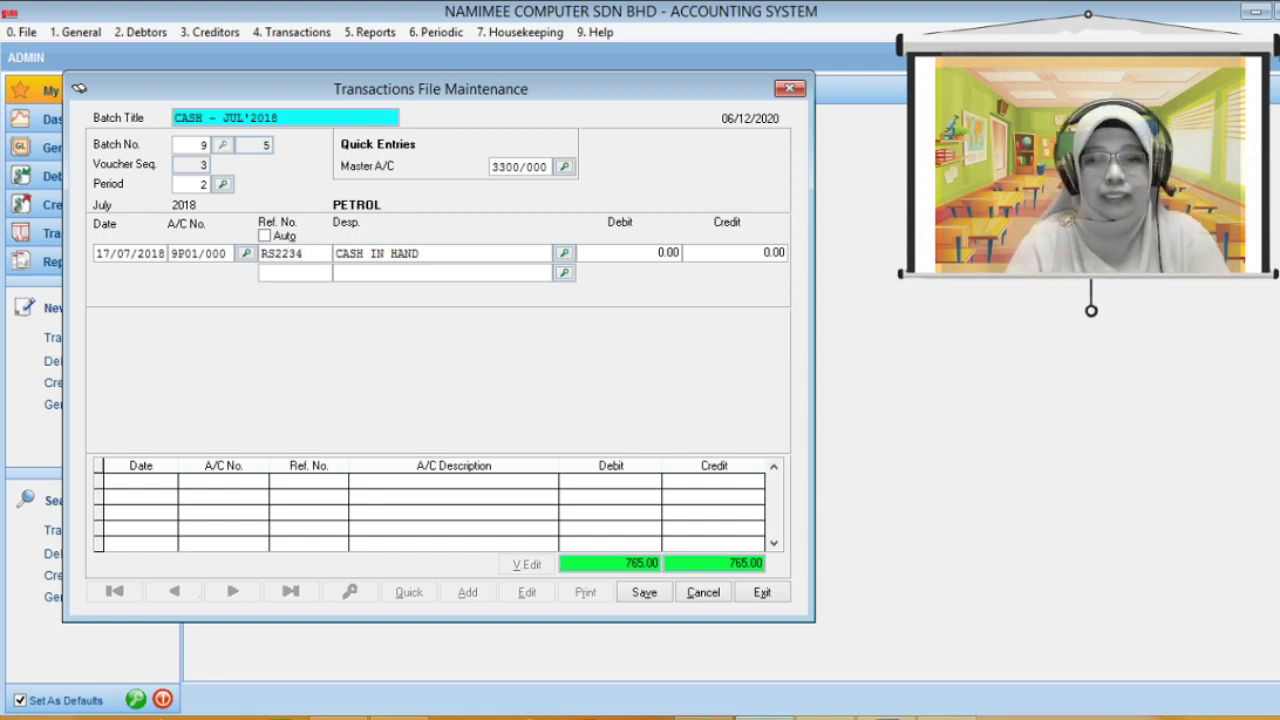
pyautogui.press('Return')
pyautogui.press('Return')
pyautogui.press('Return')
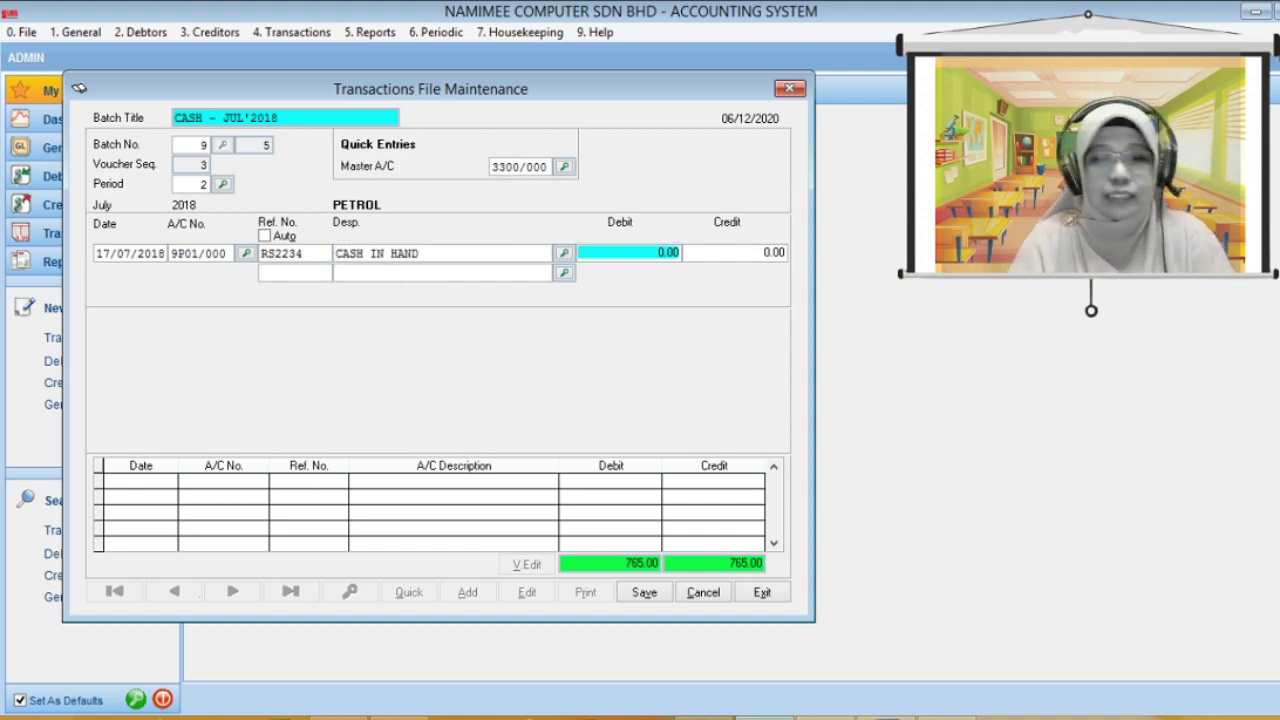
# Step: Check the petrol amount in the Word module, debit the entry with 145.00 and save it
pyautogui.hotkey('alt', 'Tab')
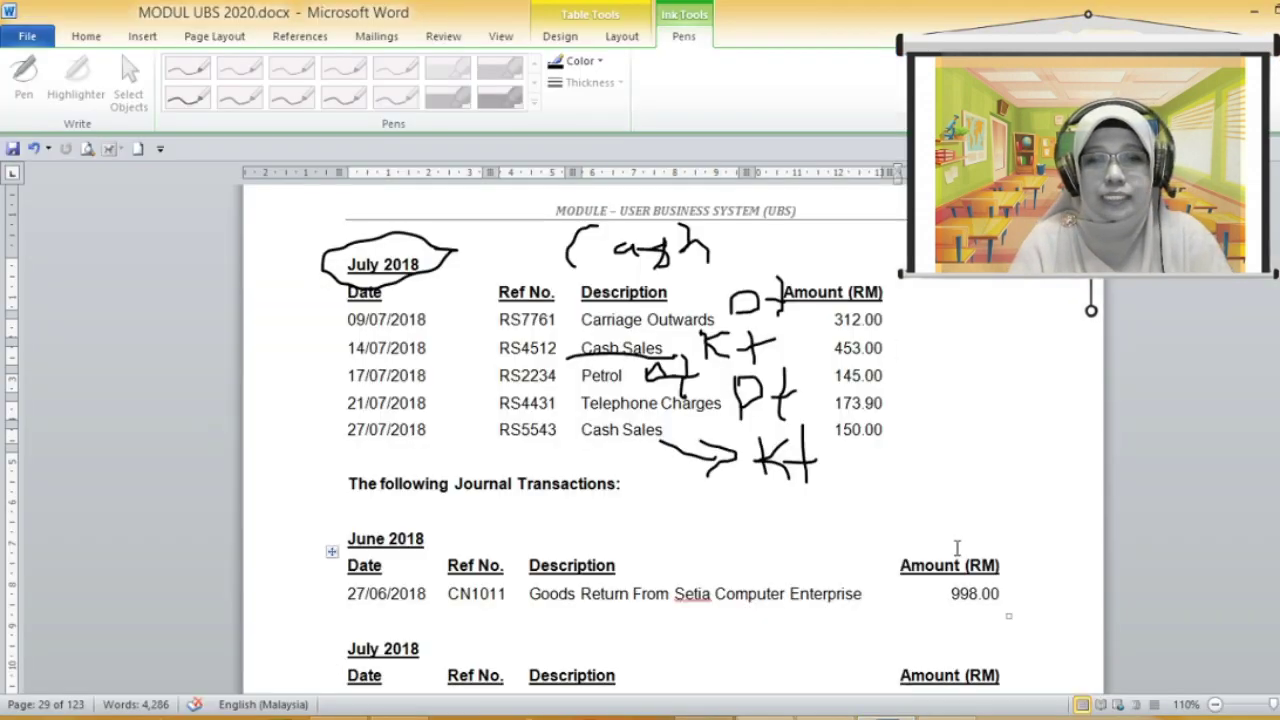
pyautogui.click(893, 348)
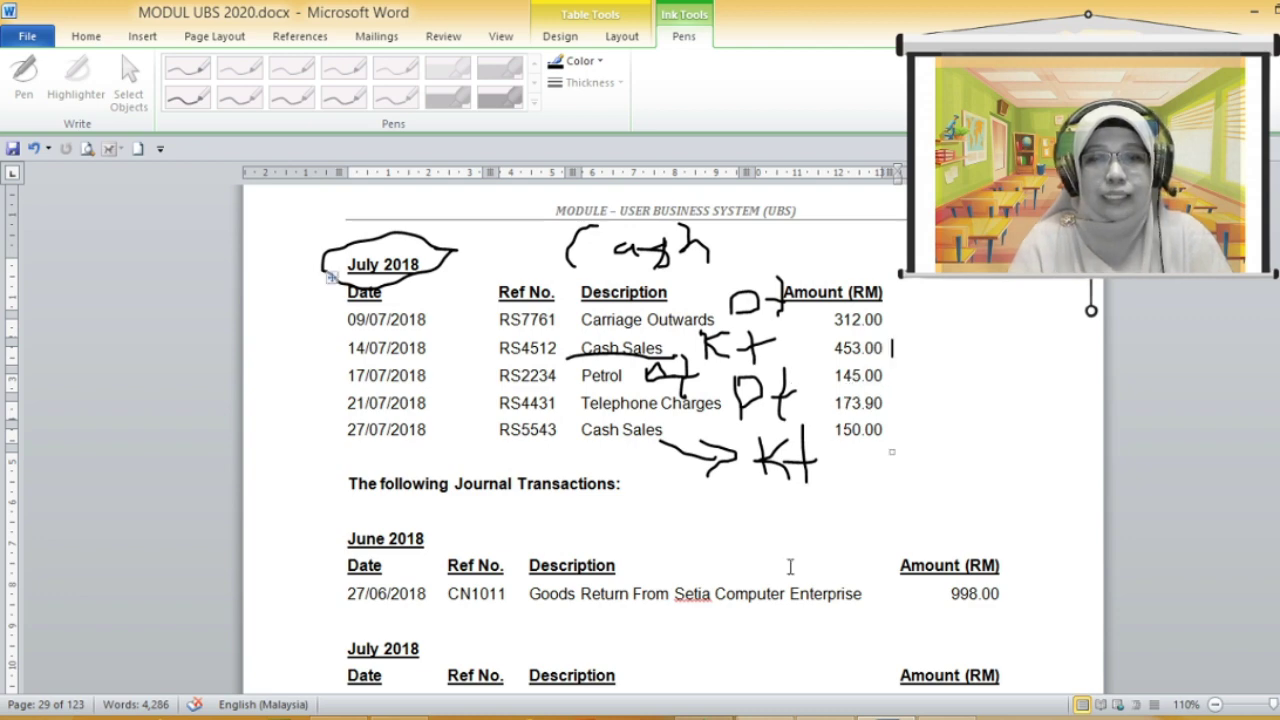
pyautogui.click(760, 716)
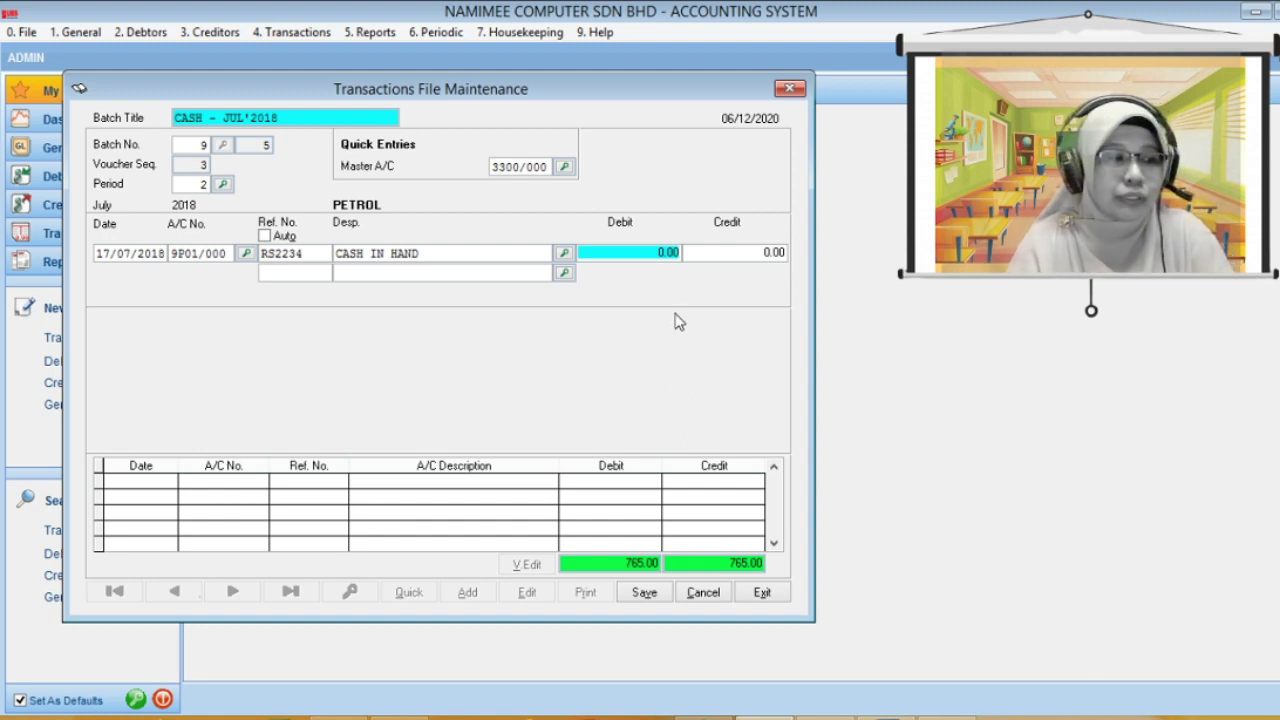
pyautogui.write('145,')
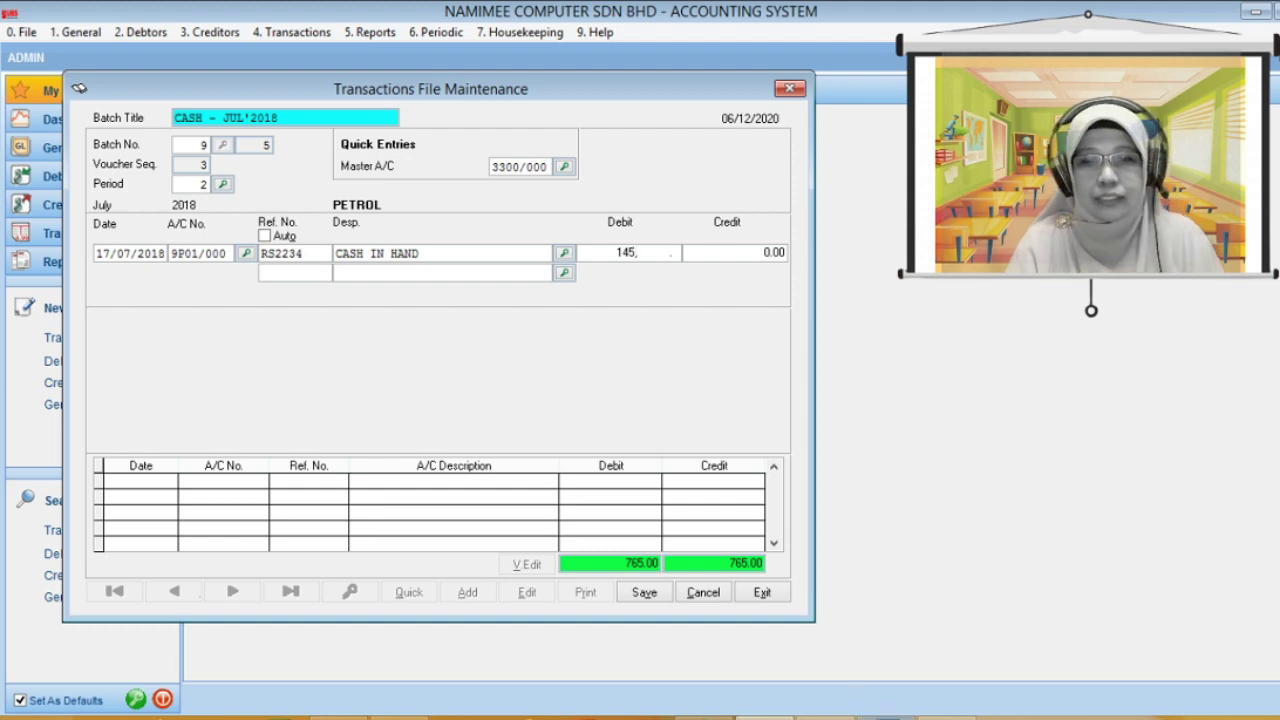
pyautogui.moveTo(880, 708)
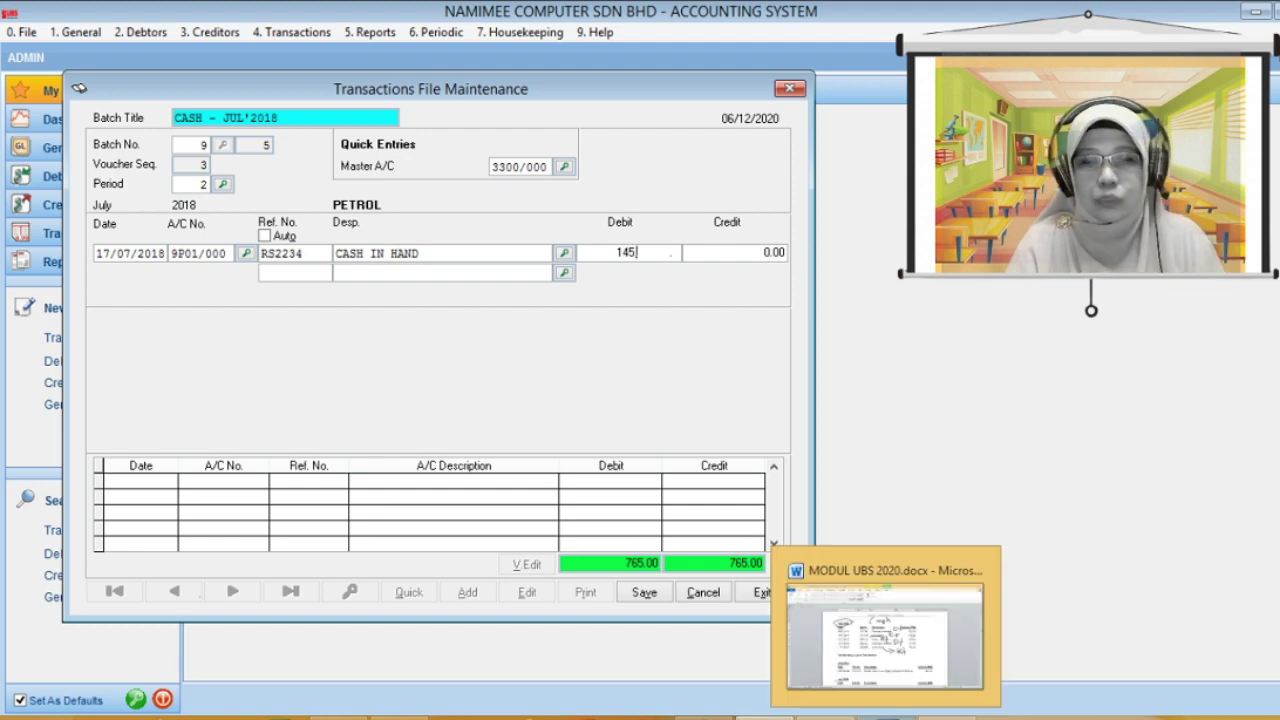
pyautogui.click(882, 628)
pyautogui.click(886, 716)
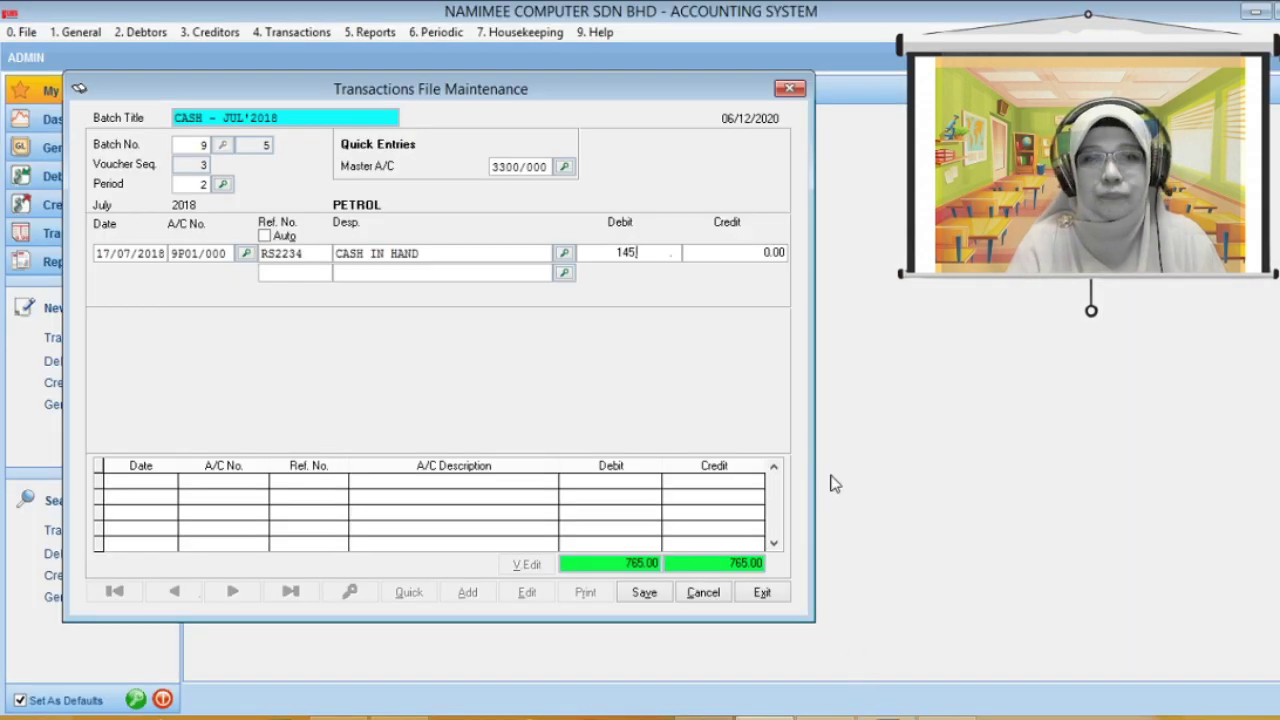
pyautogui.press('Return')
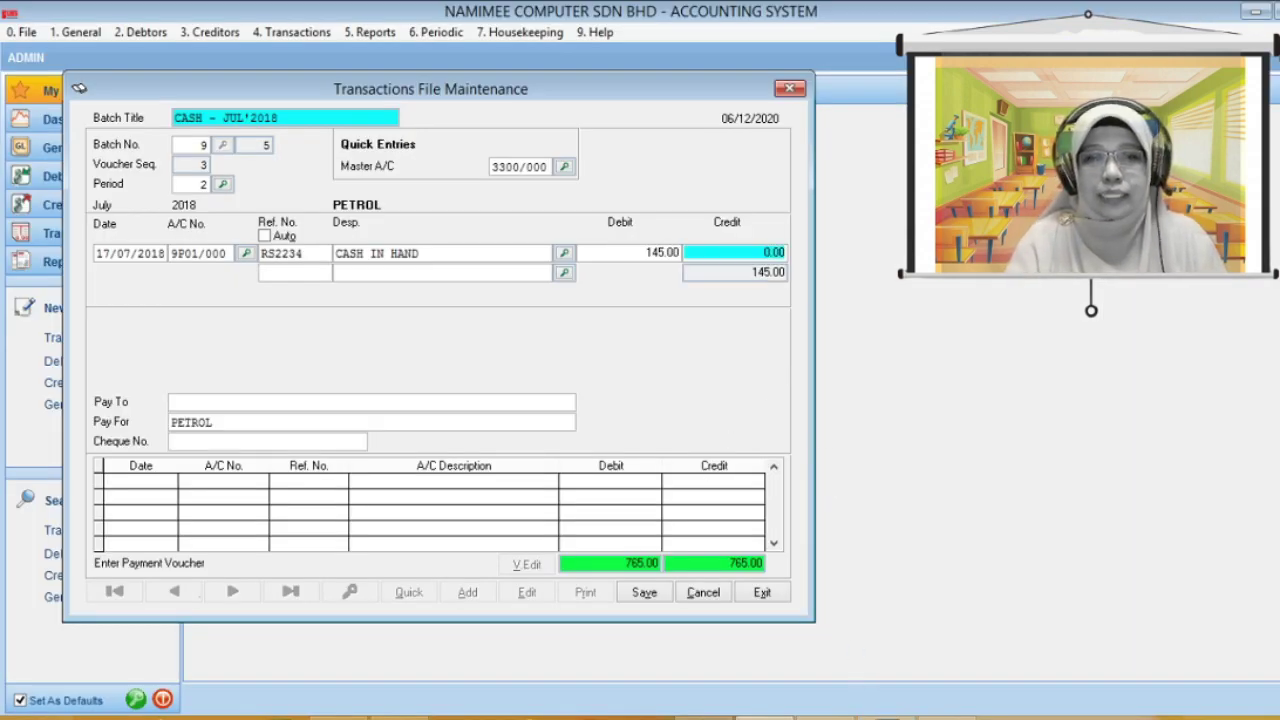
pyautogui.press('Return')
pyautogui.press('Return')
pyautogui.press('Return')
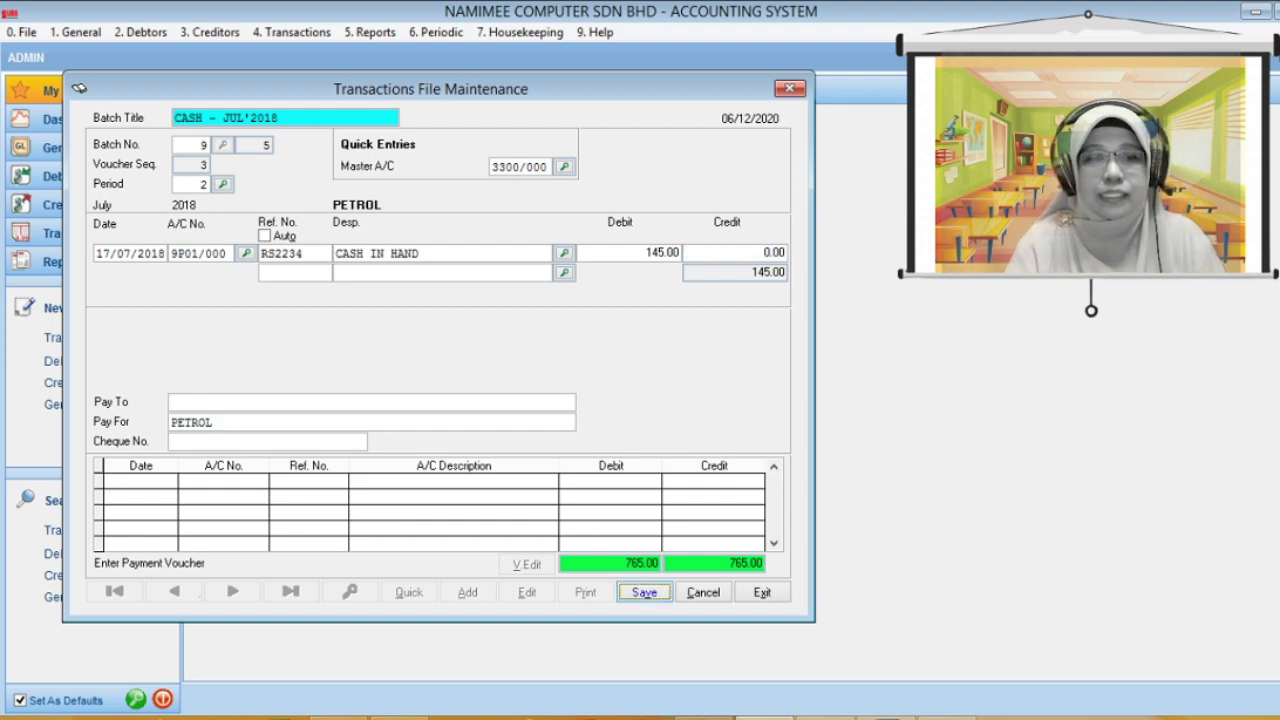
pyautogui.press('Return')
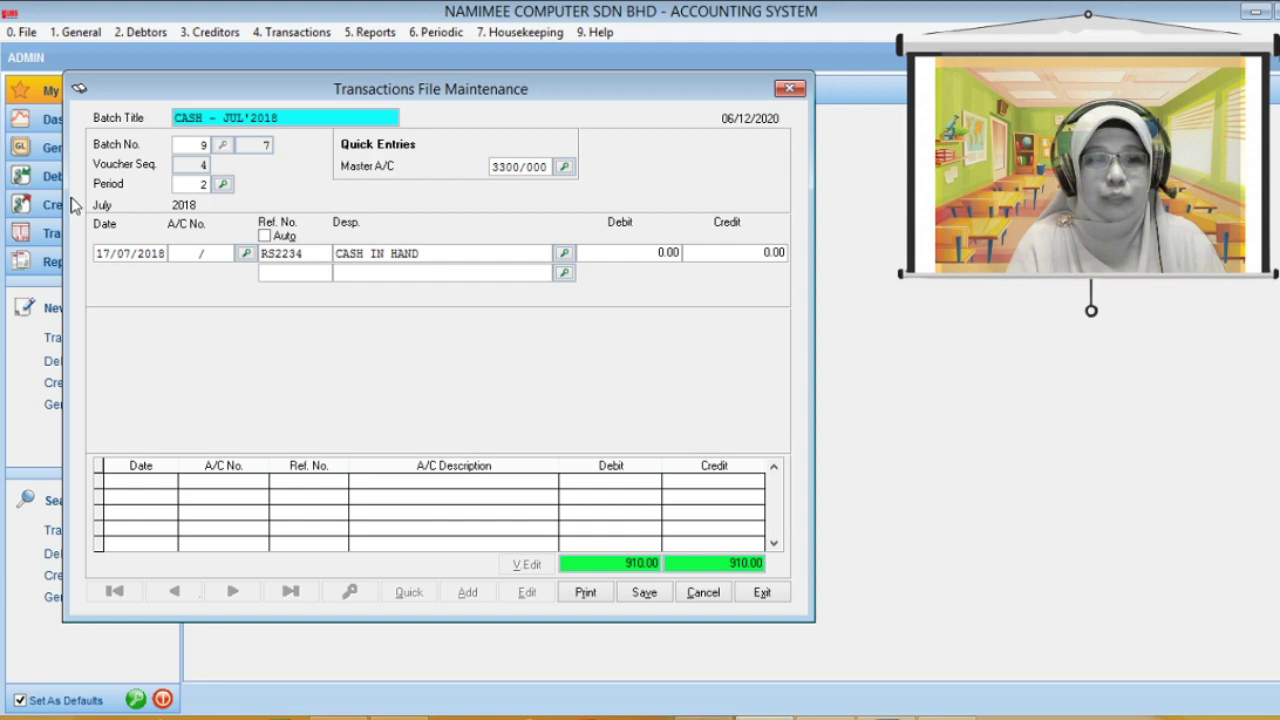
# Step: Date the new entry 21/07/2018 and assign it to the TELEPHONE CHARGES account 9T01/000
pyautogui.click(100, 253)
pyautogui.write('21/07/2018')
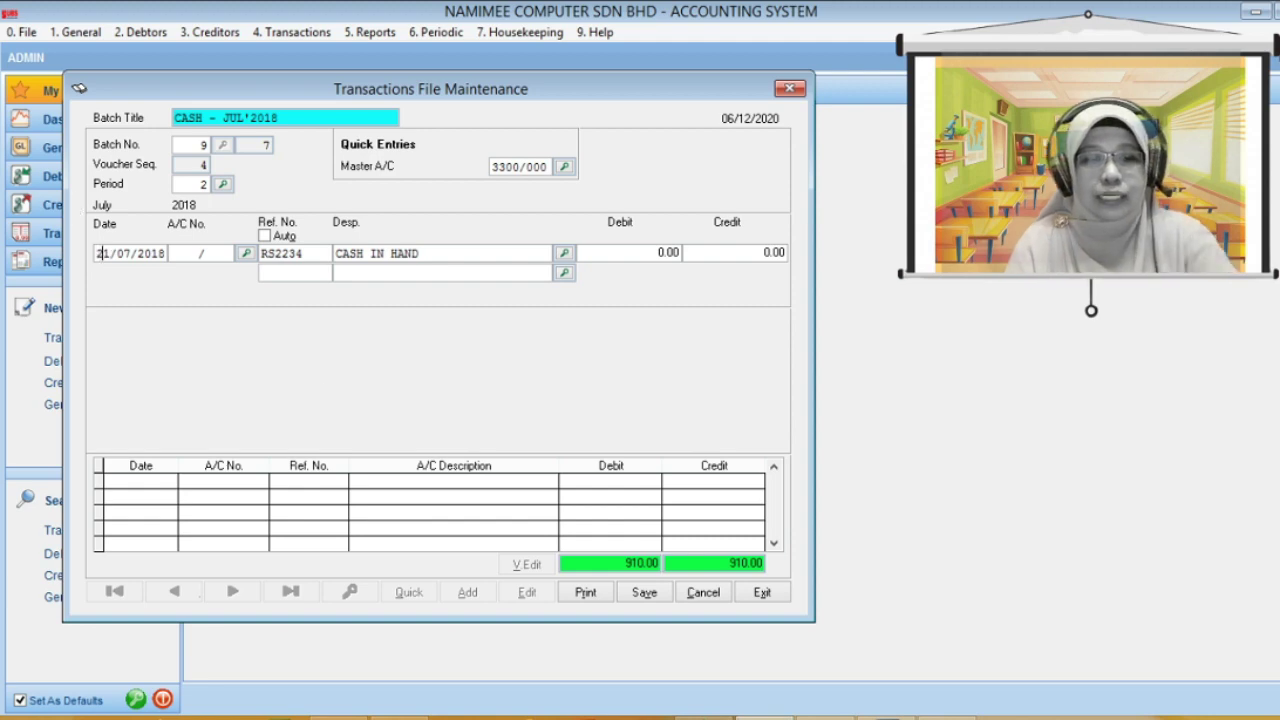
pyautogui.press('Return')
pyautogui.press('Return')
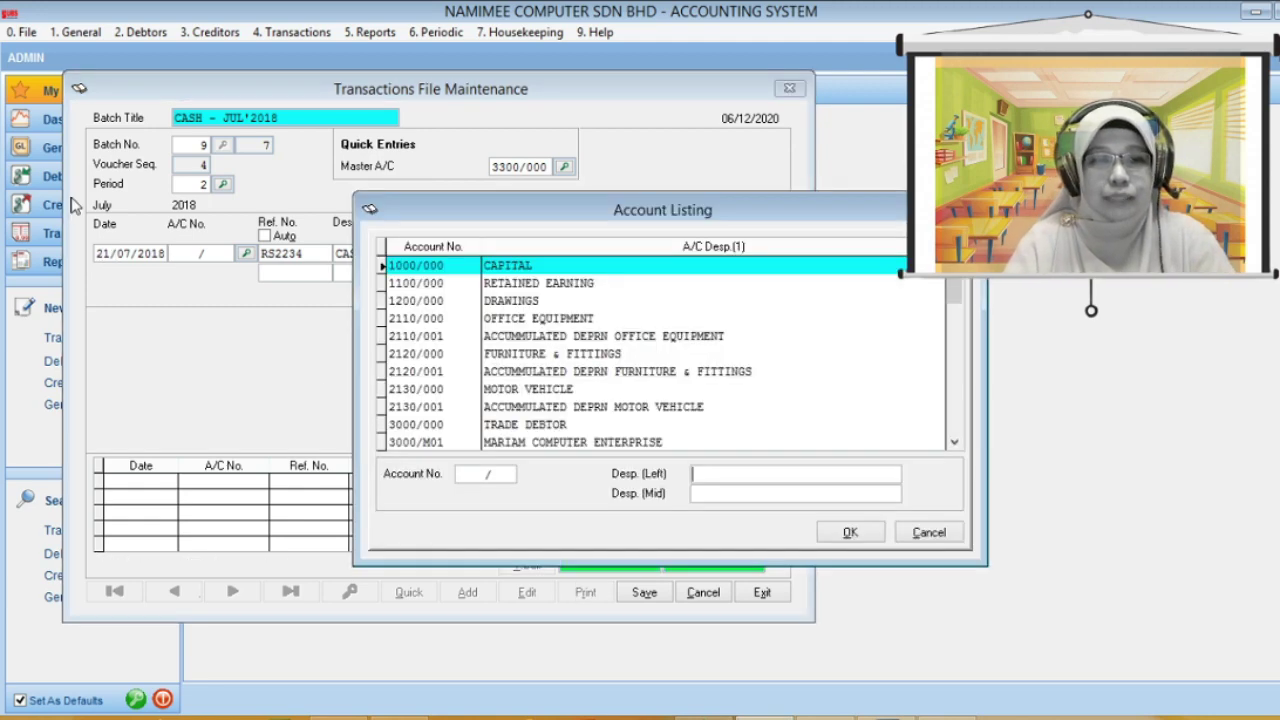
pyautogui.write('TELE')
pyautogui.press('Return')
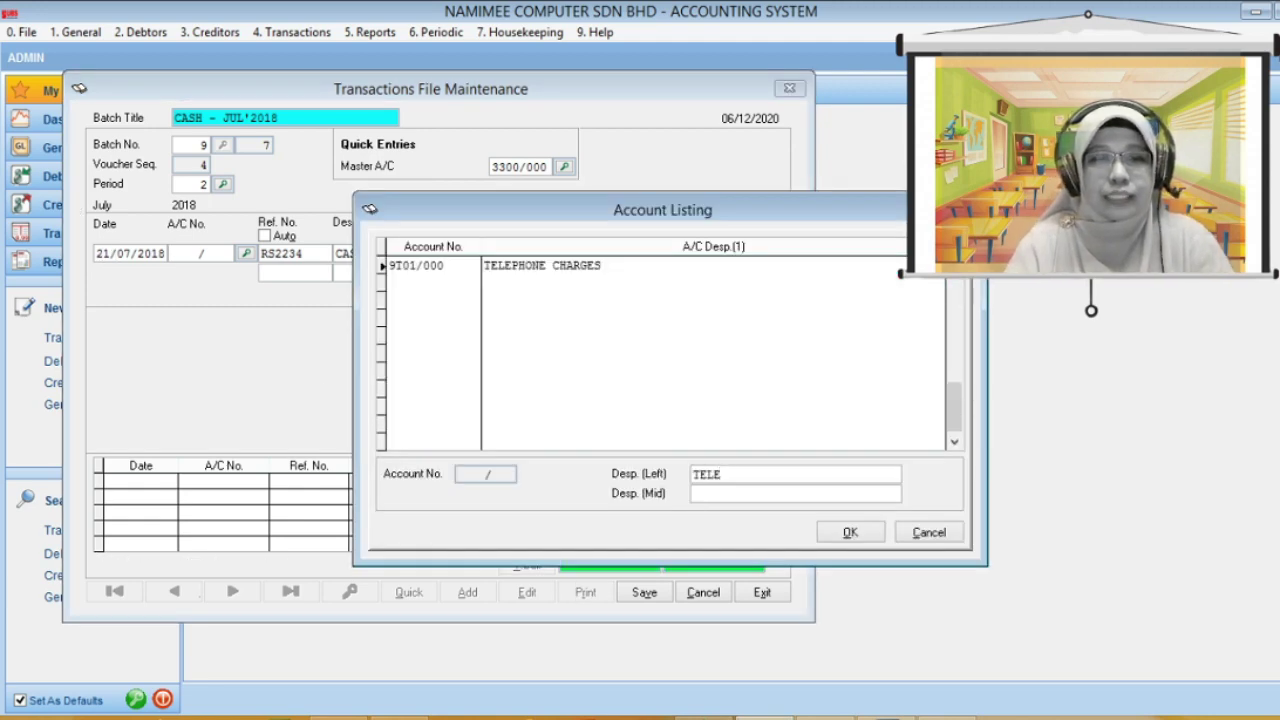
pyautogui.press('Return')
pyautogui.press('Return')
pyautogui.press('Return')
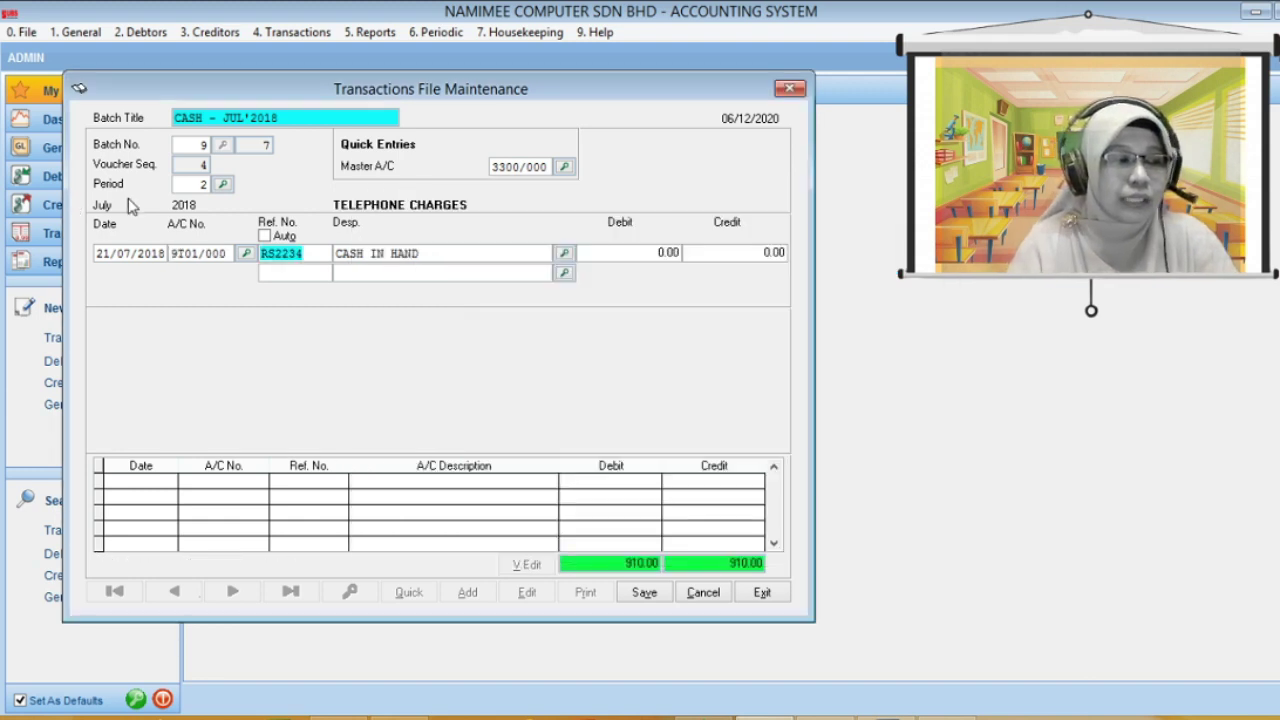
# Step: Set the telephone charges entry's reference to RS4431 and look up its amount in the Word module's July cash list
pyautogui.click(297, 254)
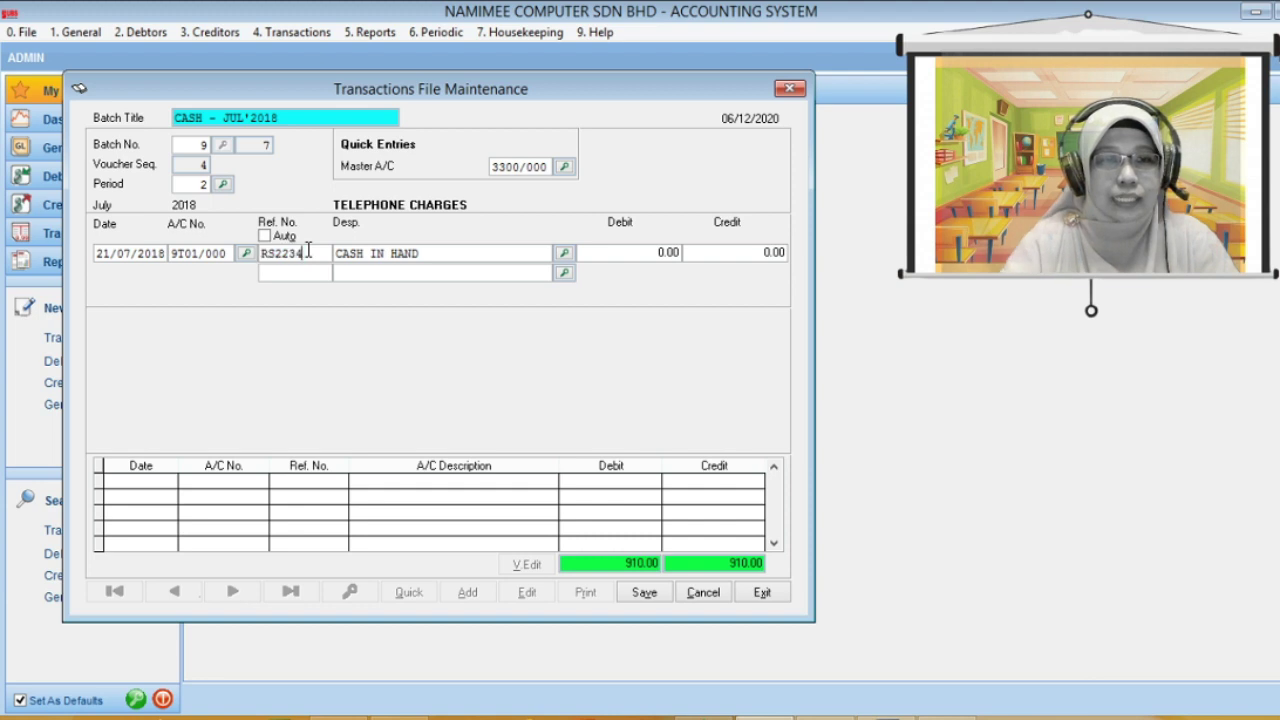
pyautogui.press('BackSpace')
pyautogui.press('BackSpace')
pyautogui.press('BackSpace')
pyautogui.press('BackSpace')
pyautogui.write('4431')
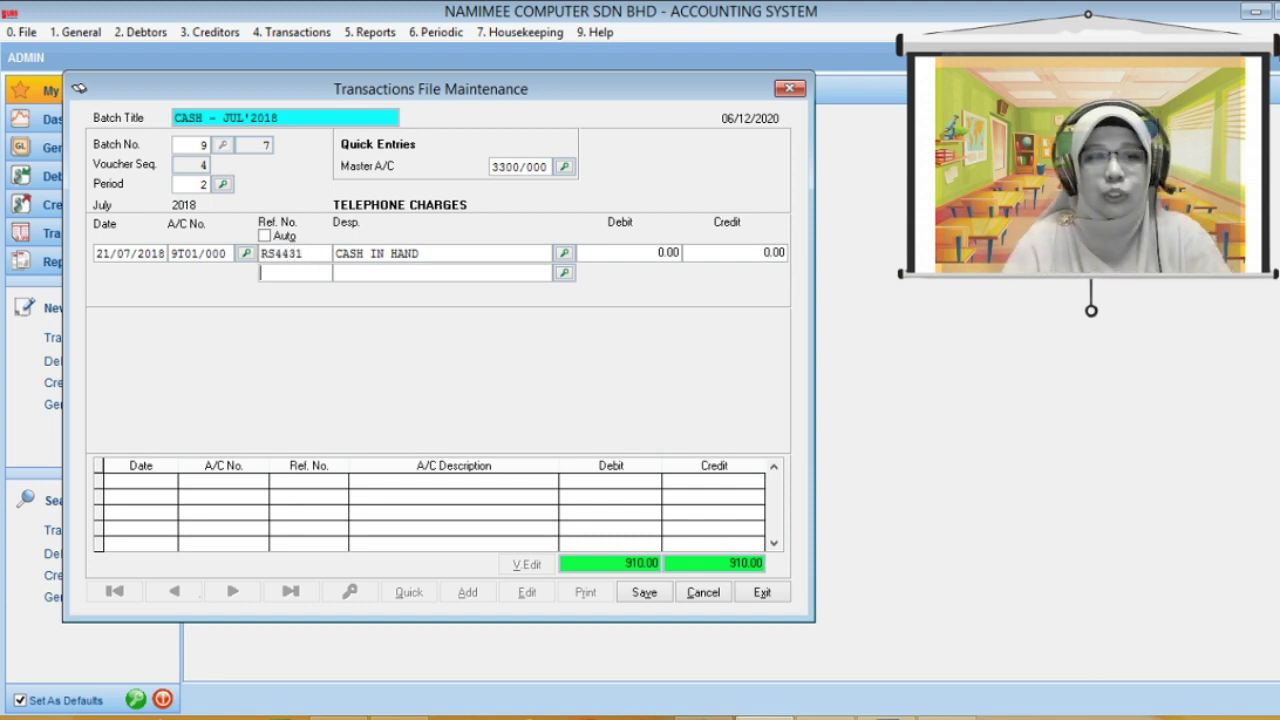
pyautogui.press('Return')
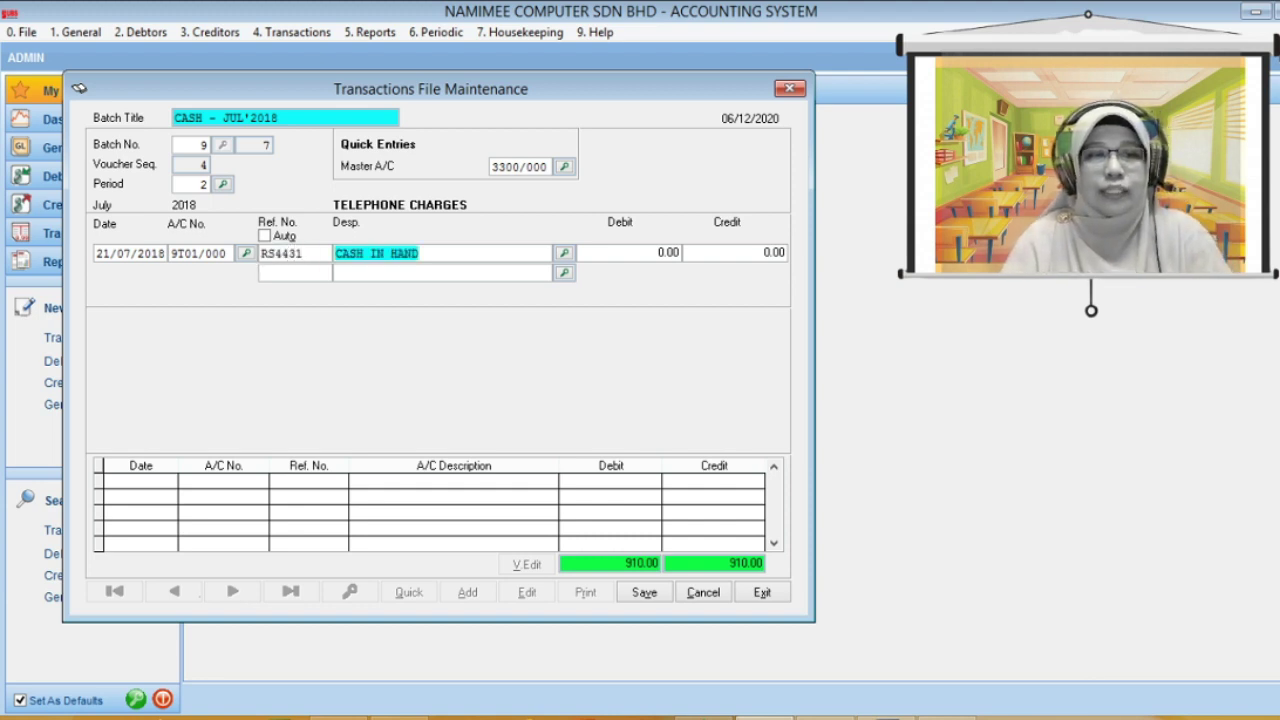
pyautogui.press('Return')
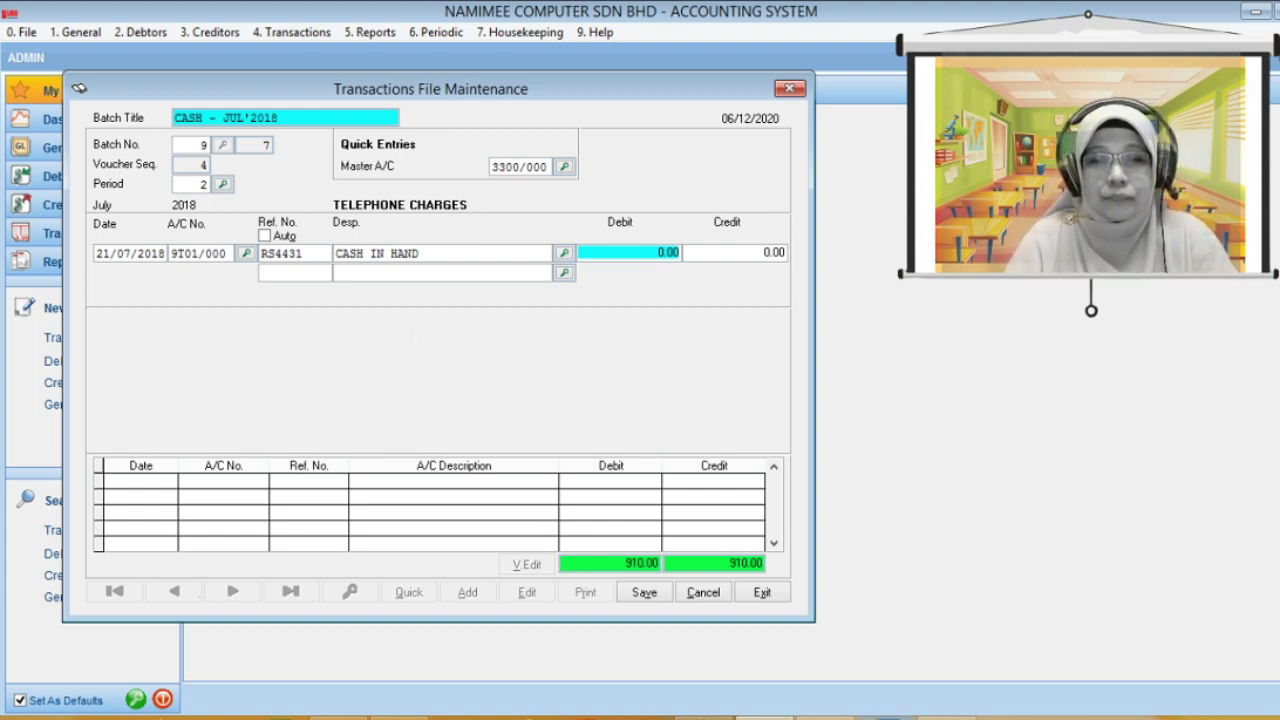
pyautogui.hotkey('alt', 'Tab')
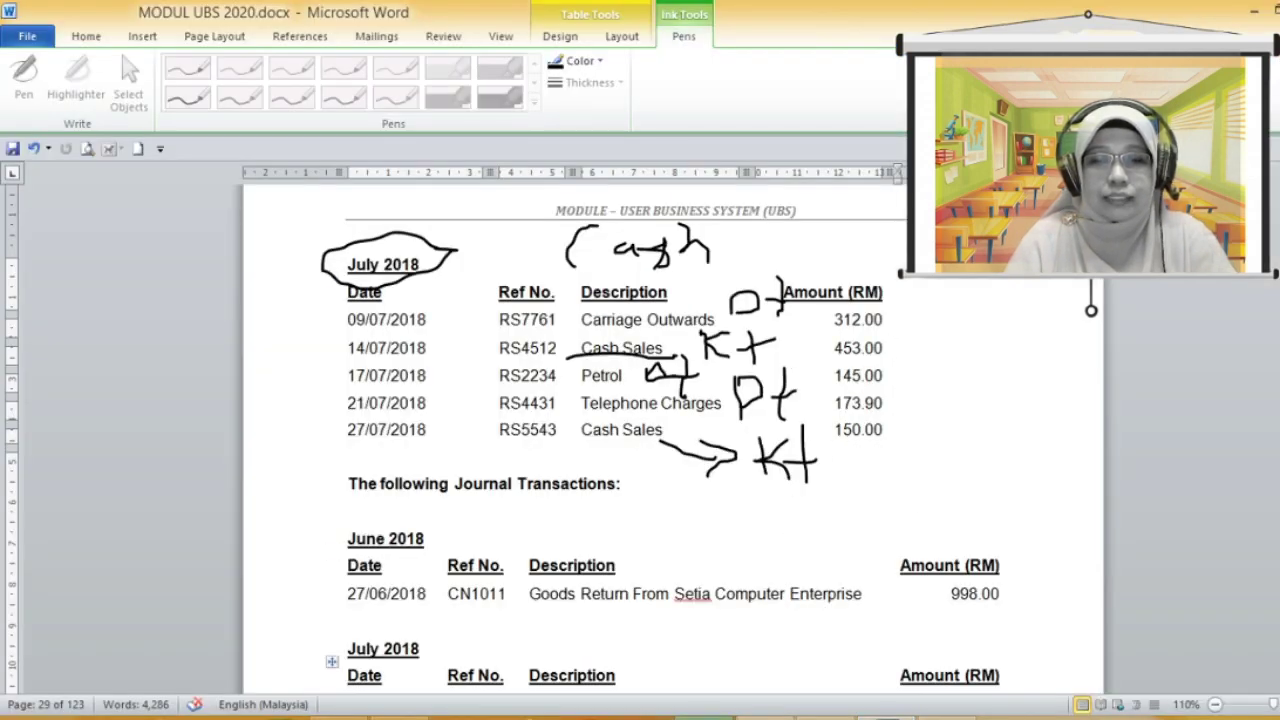
pyautogui.hotkey('alt', 'Tab')
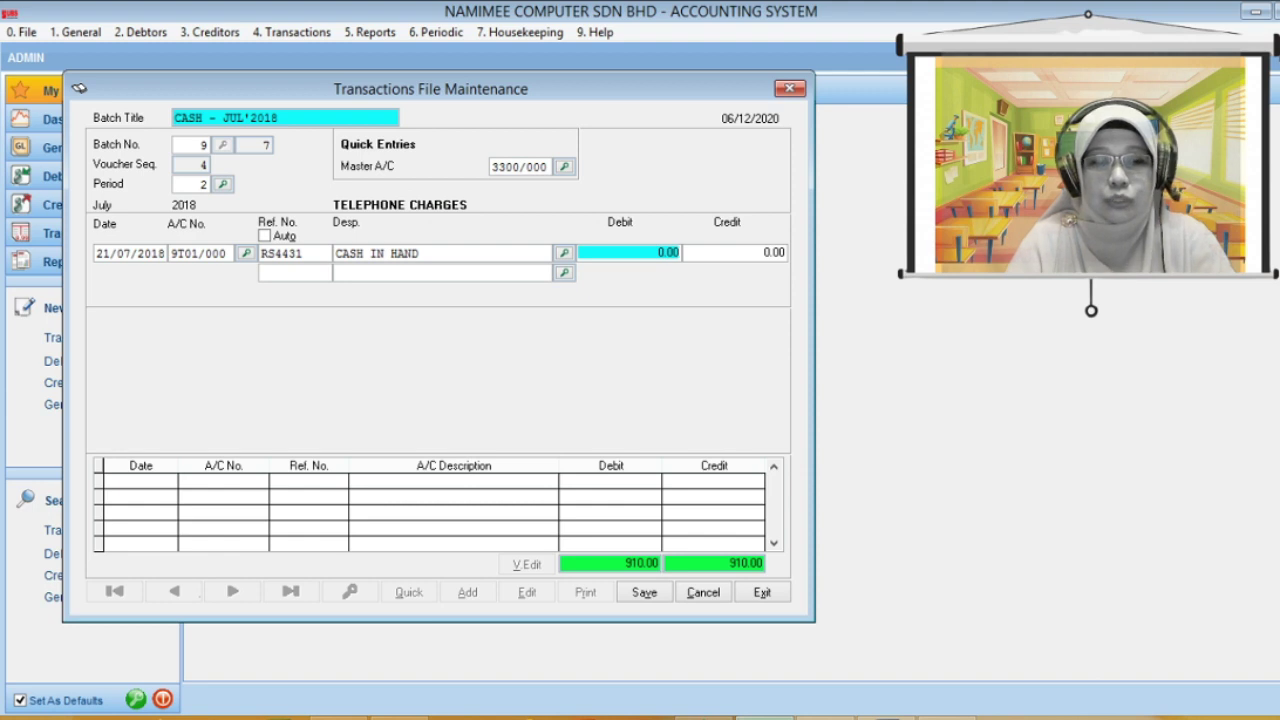
# Step: Debit the telephone charges entry with 173.90 and save it, leaving the payee and cheque number blank
pyautogui.write('10')
pyautogui.press('BackSpace')
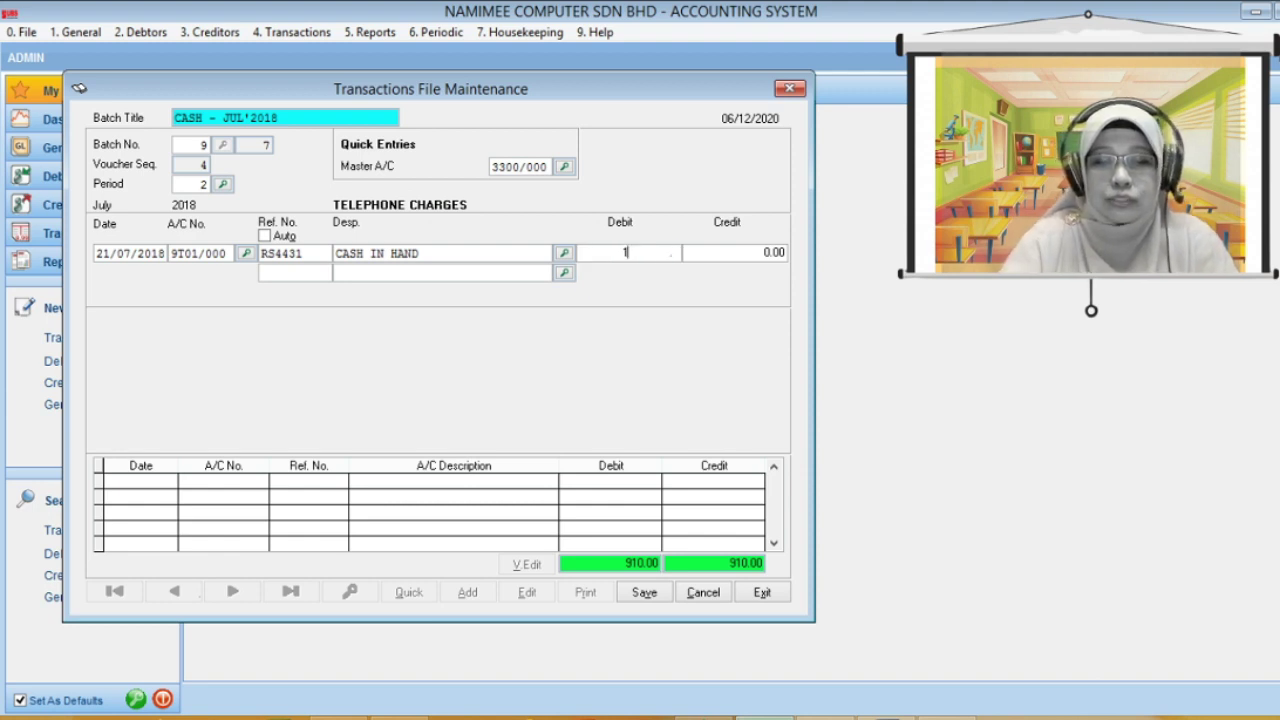
pyautogui.write('73.')
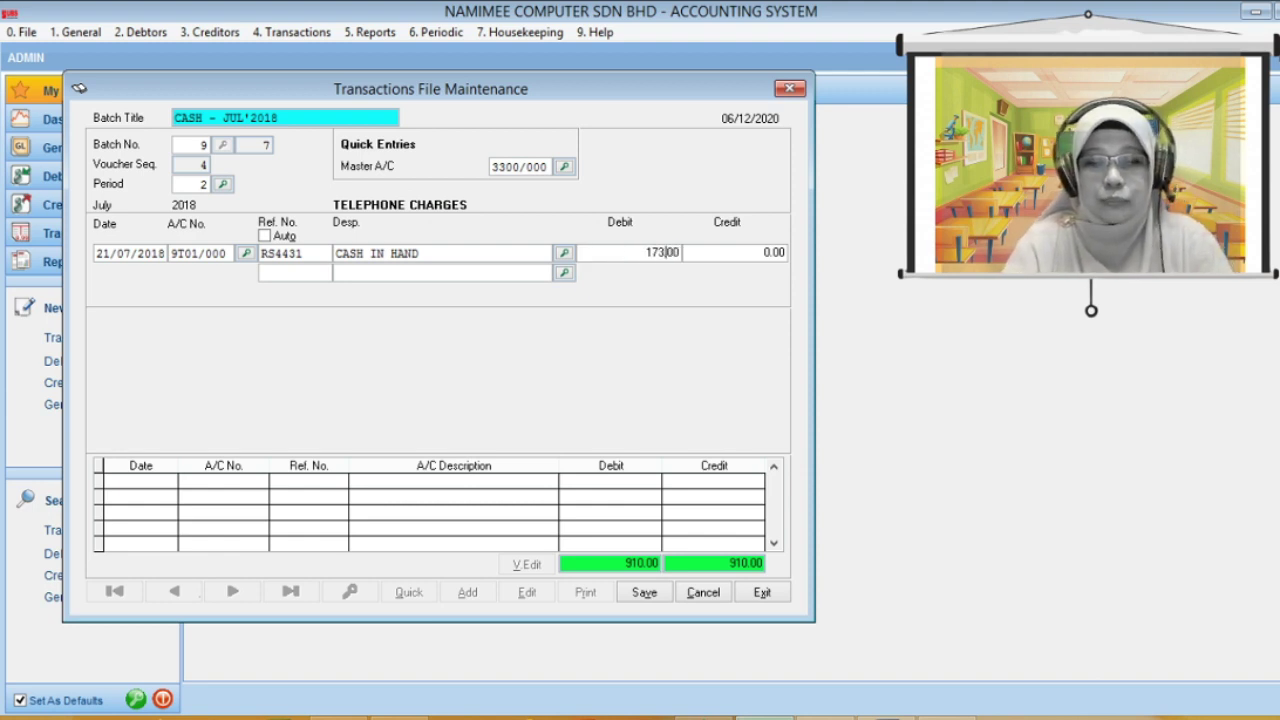
pyautogui.write('9')
pyautogui.press('Return')
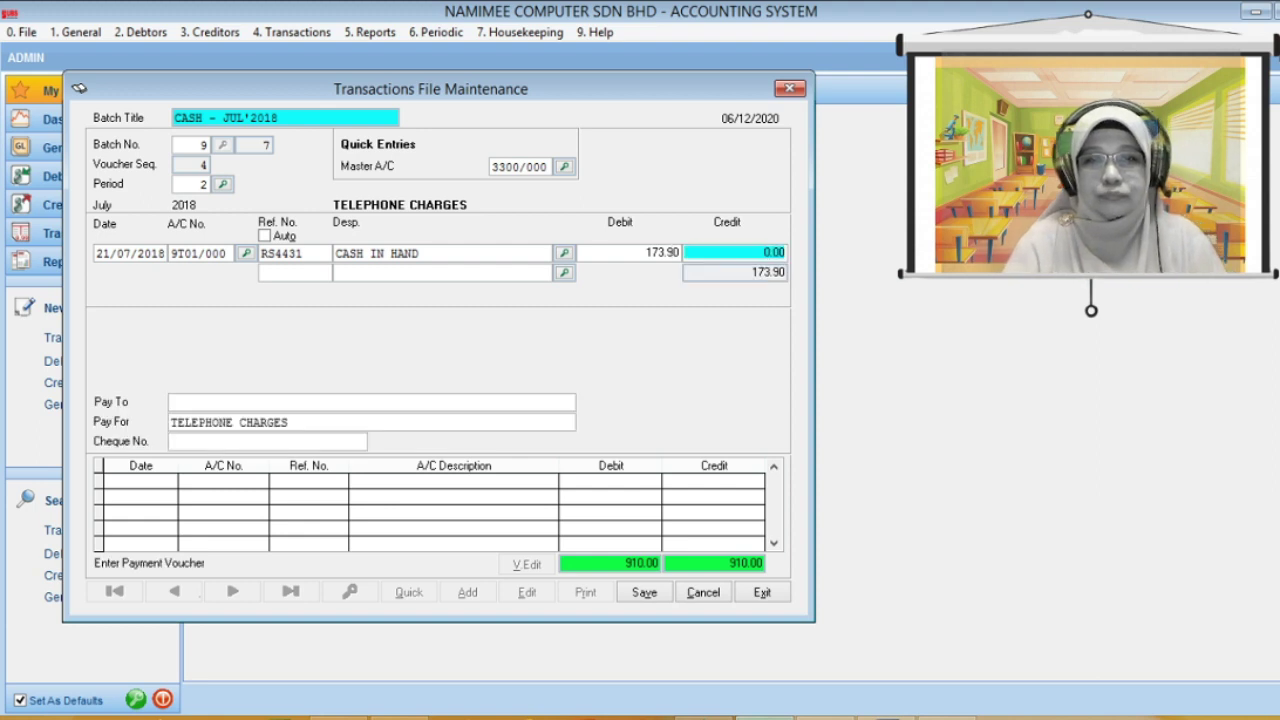
pyautogui.press('Return')
pyautogui.press('Return')
pyautogui.press('Return')
pyautogui.press('Return')
pyautogui.press('Return')
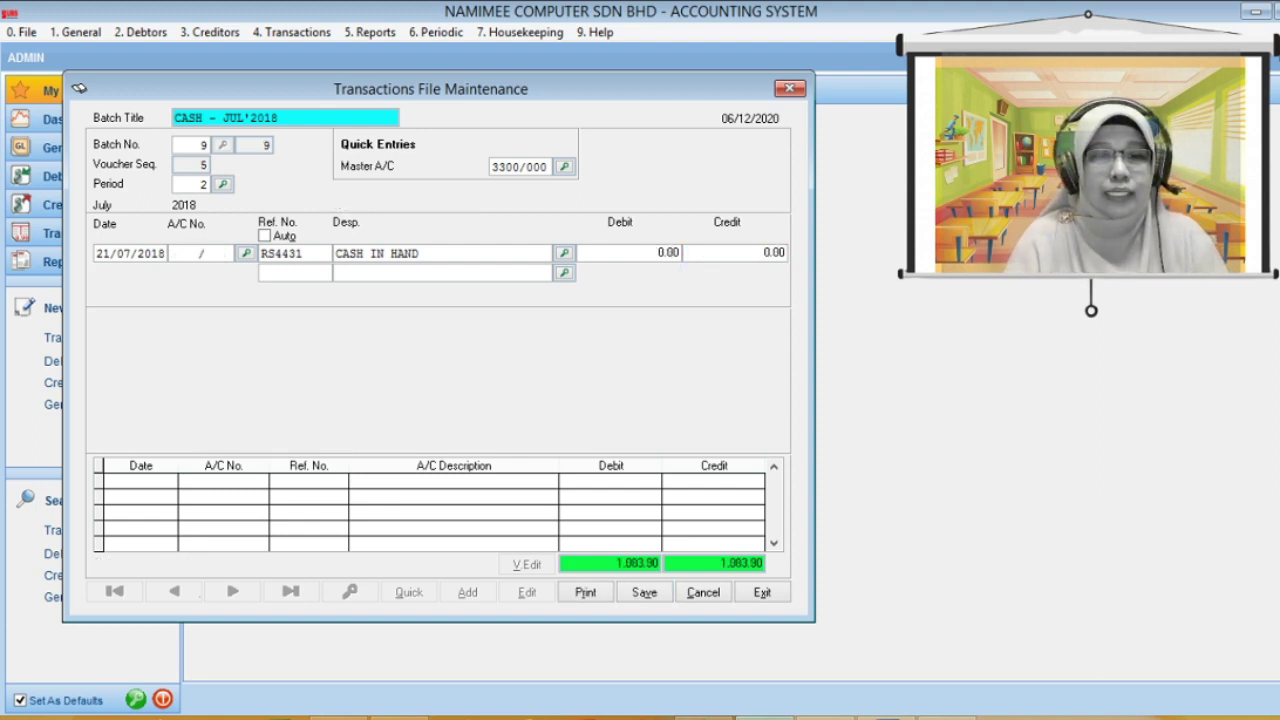
# Step: Check the last July cash transaction in the Word module, date the new entry 27/07/2018 and assign it to the SALES account 5000/000
pyautogui.hotkey('alt', 'Tab')
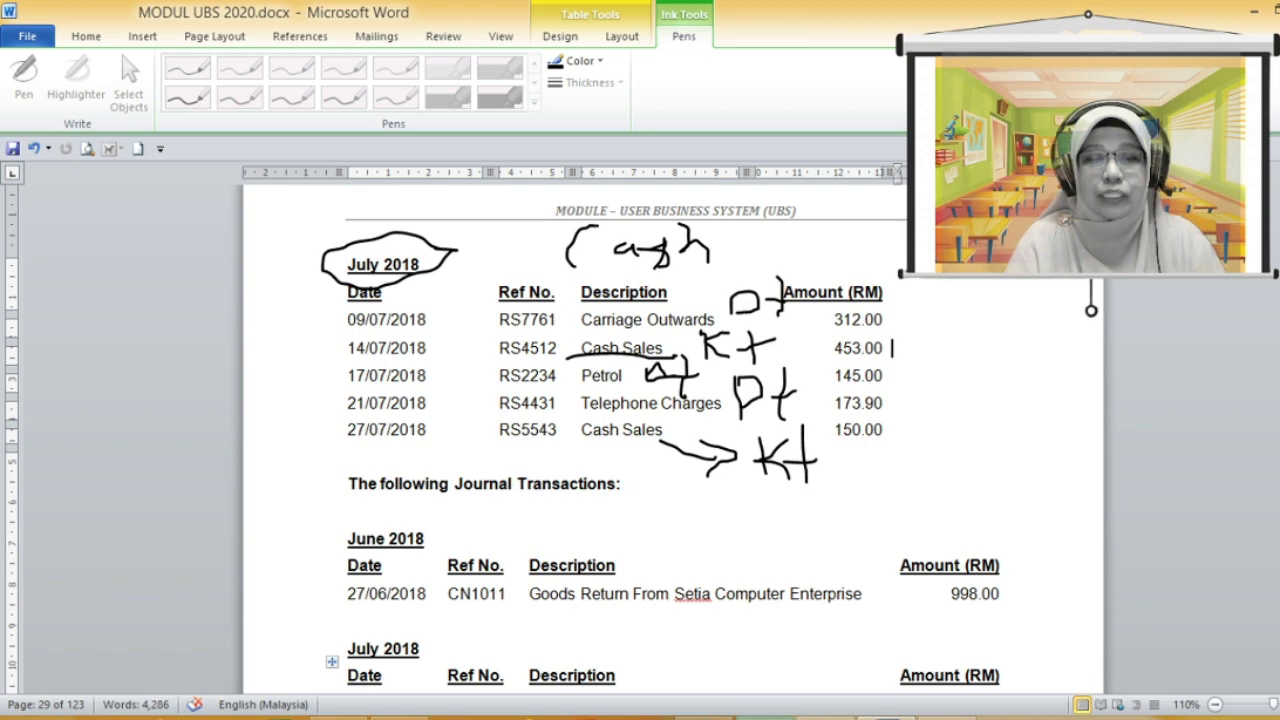
pyautogui.hotkey('alt', 'Tab')
pyautogui.write('7')
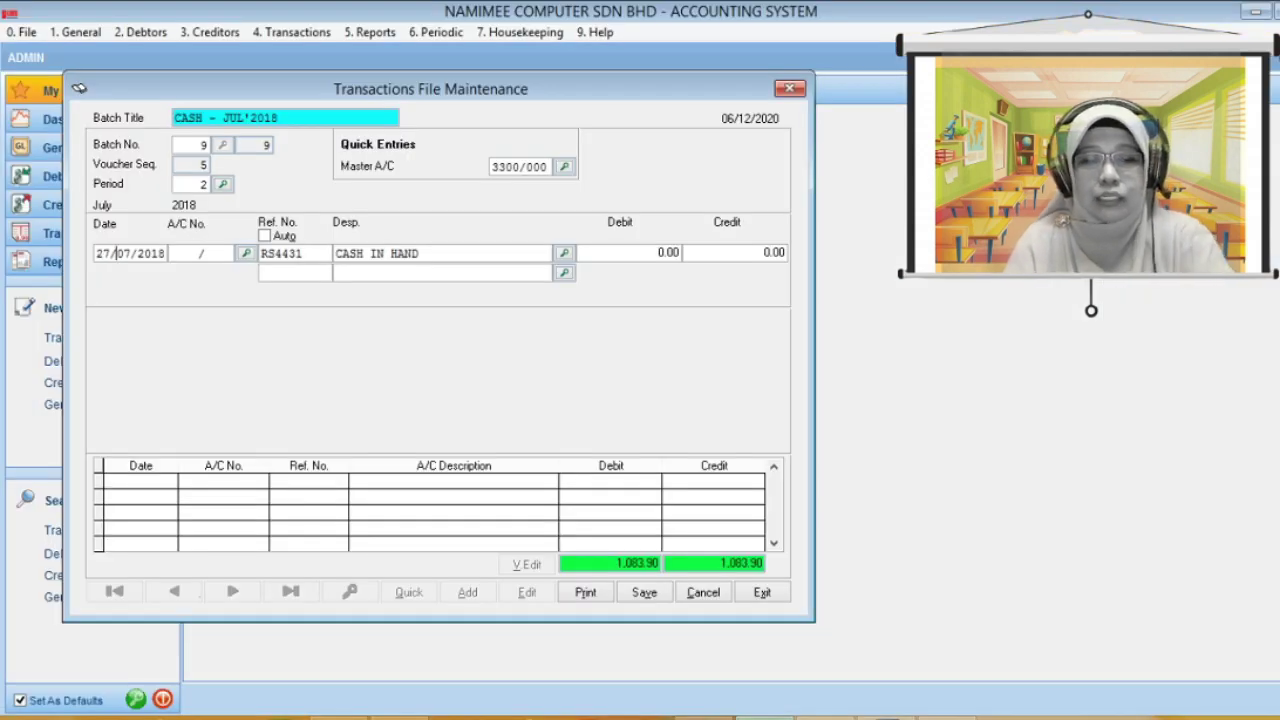
pyautogui.press('Return')
pyautogui.press('F2')
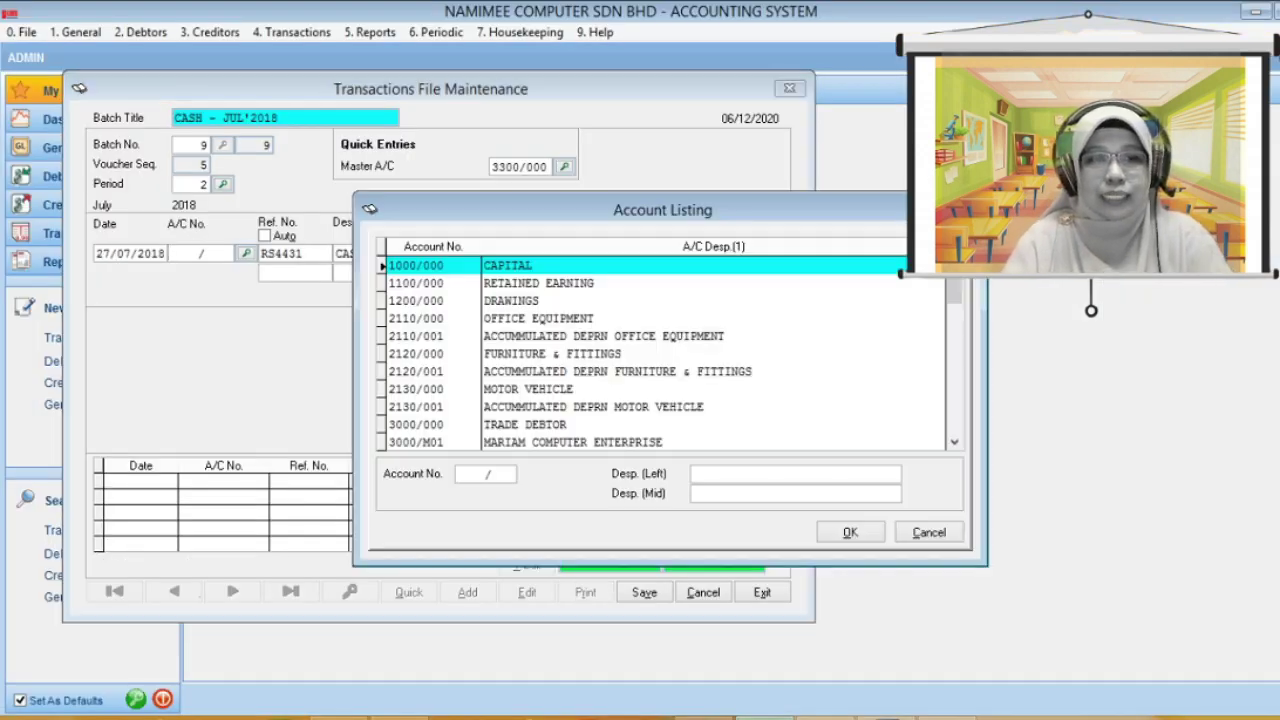
pyautogui.write('SALES')
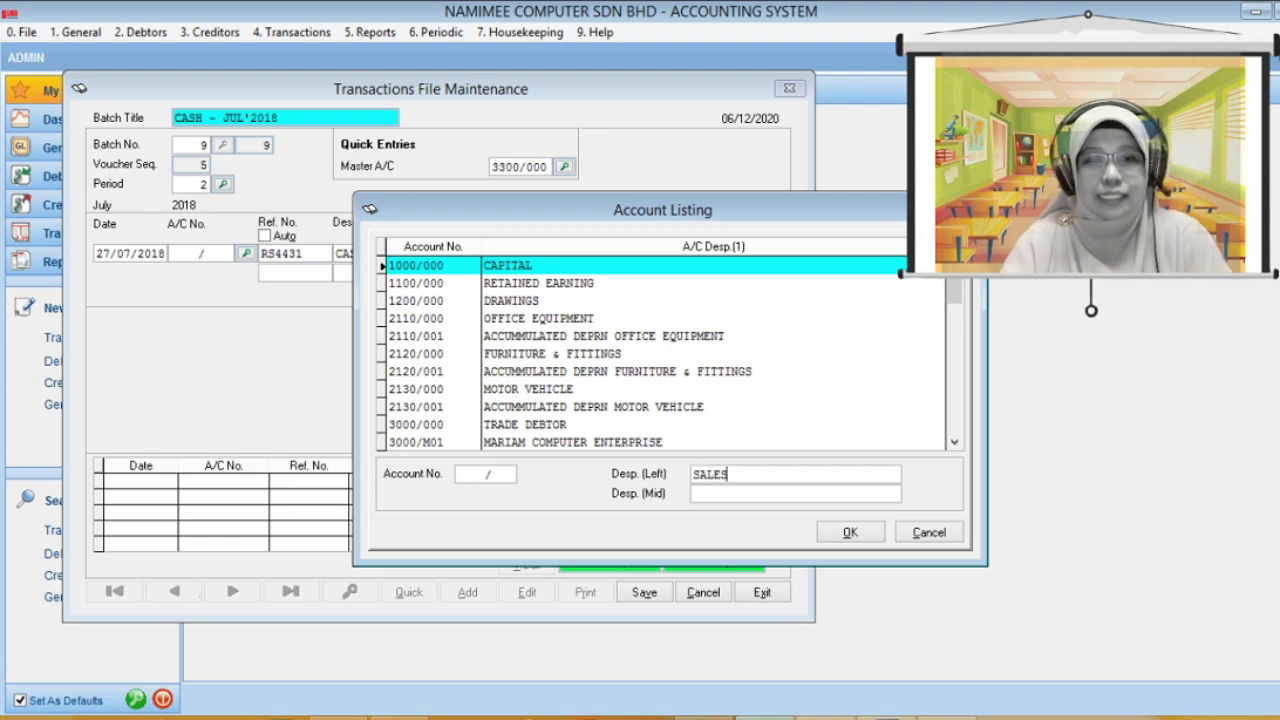
pyautogui.press('Return')
pyautogui.press('Return')
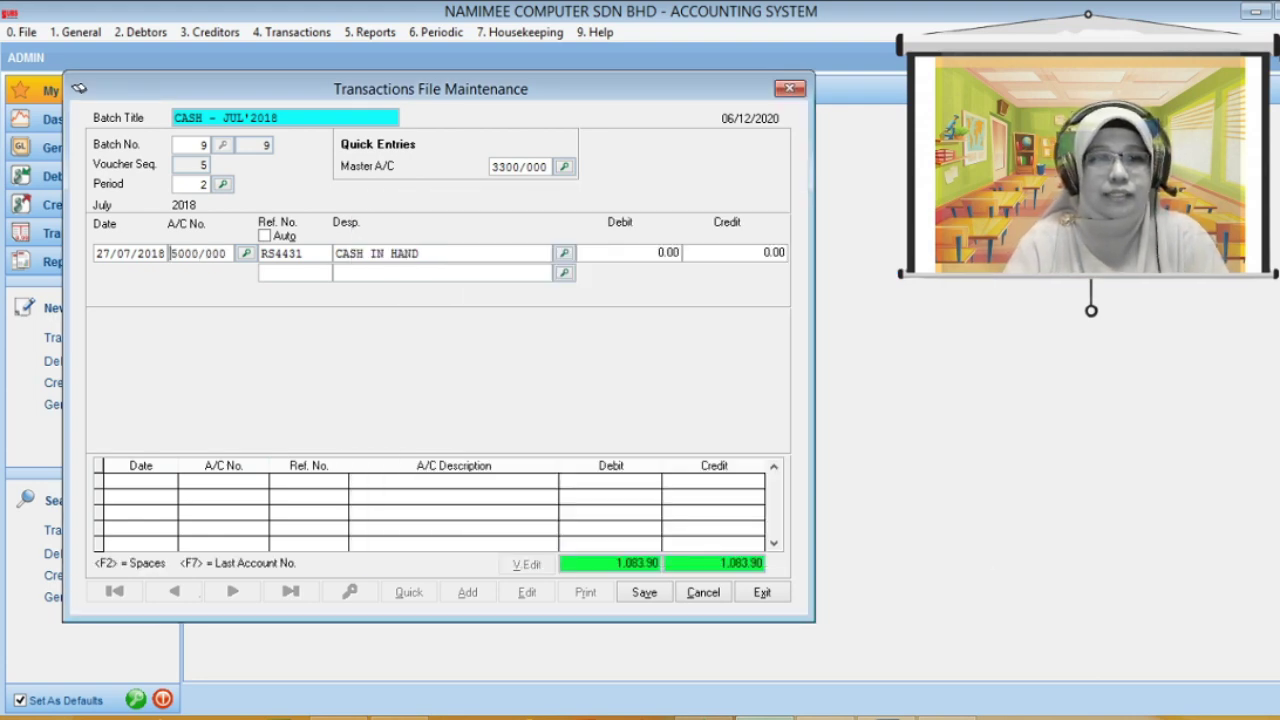
pyautogui.press('Return')
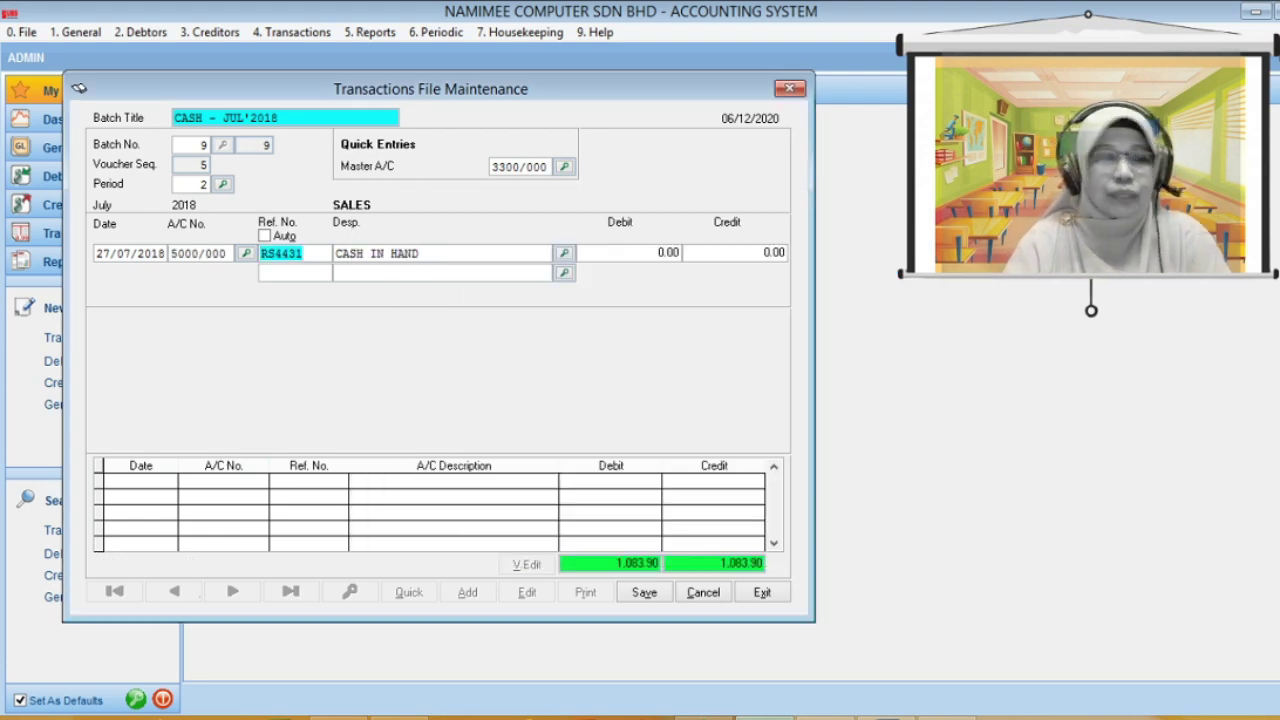
# Step: Change the sales entry's reference number to RS5543, keeping CASH IN HAND as its description
pyautogui.click(309, 258)
pyautogui.press('BackSpace')
pyautogui.press('BackSpace')
pyautogui.press('BackSpace')
pyautogui.press('BackSpace')
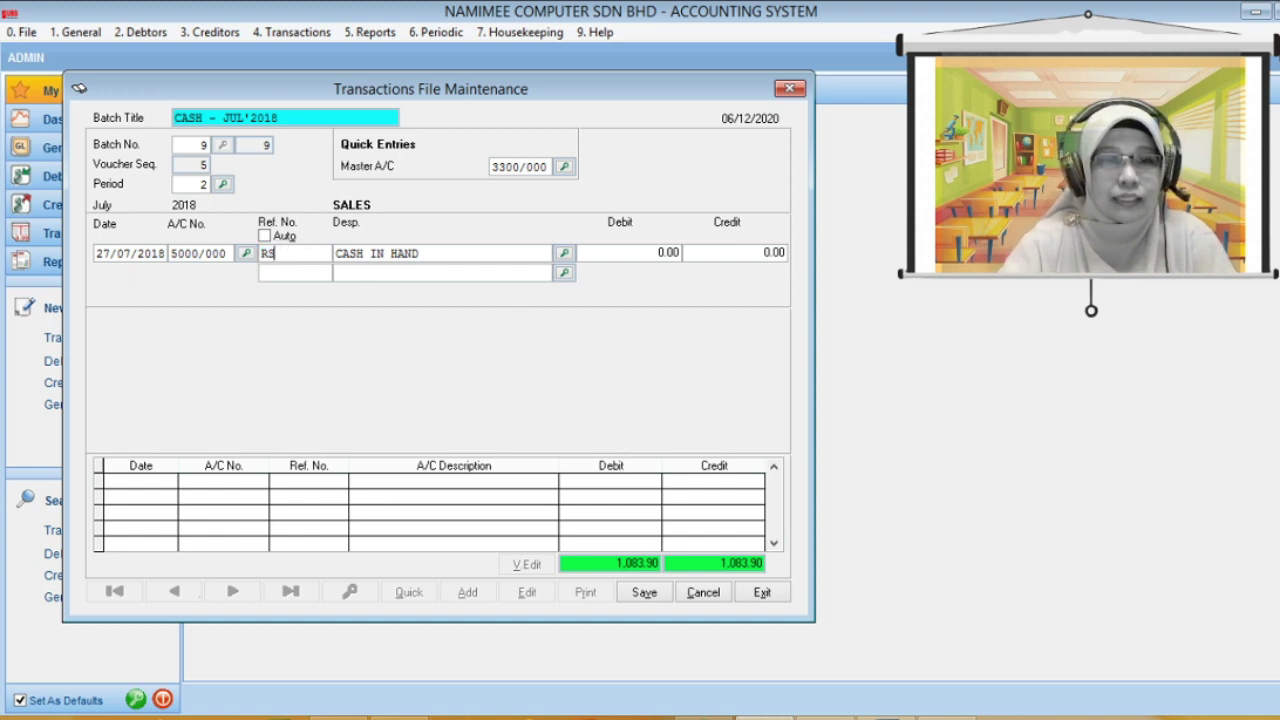
pyautogui.write('55')
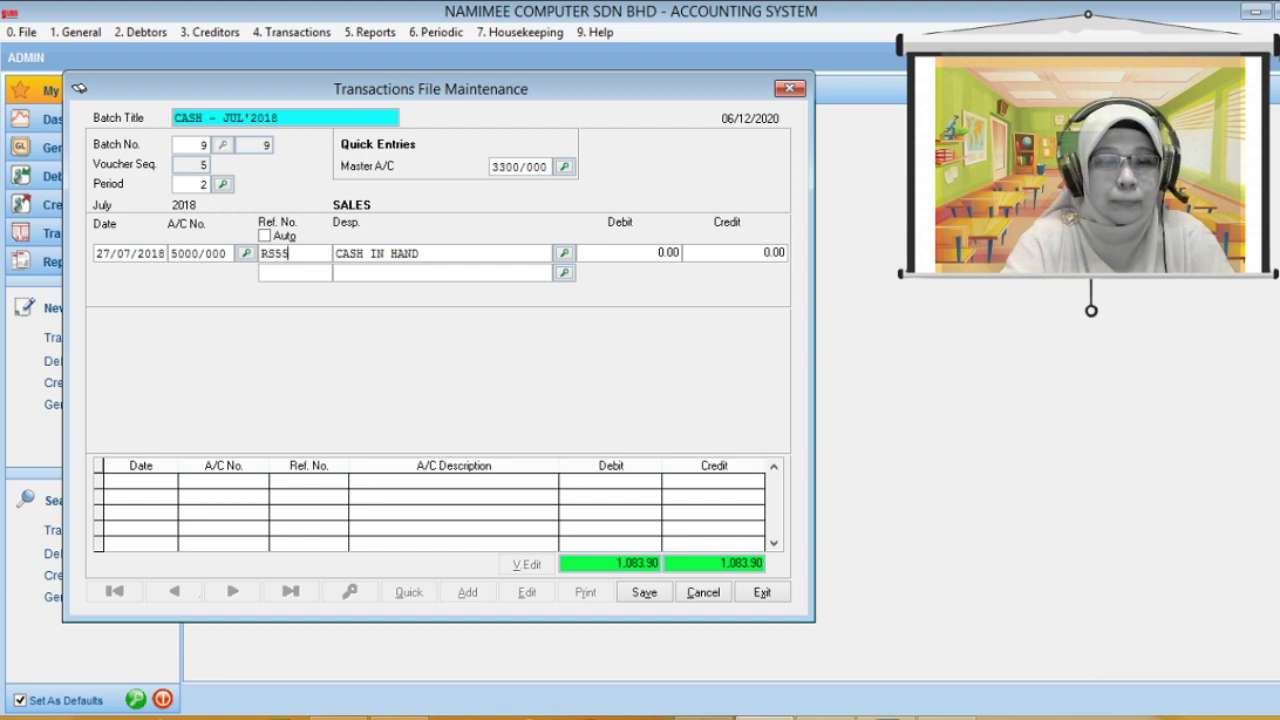
pyautogui.write('43')
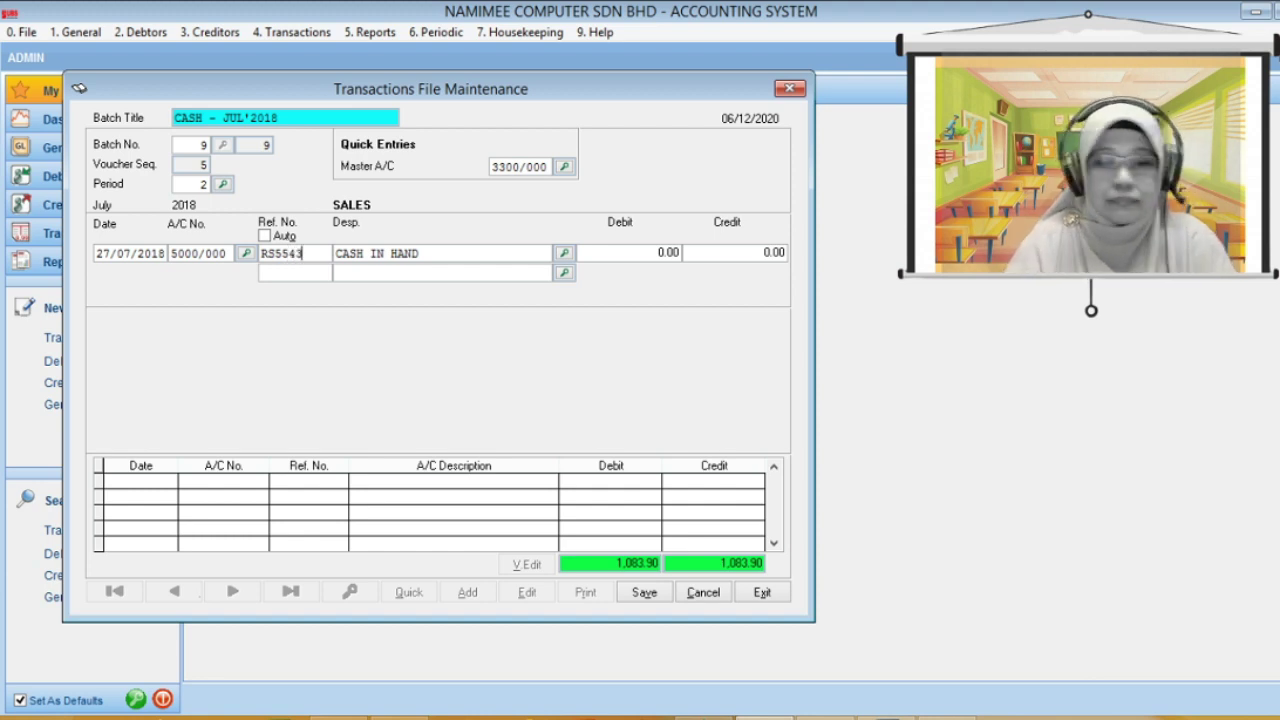
pyautogui.press('Return')
pyautogui.press('Return')
pyautogui.press('Return')
pyautogui.press('Return')
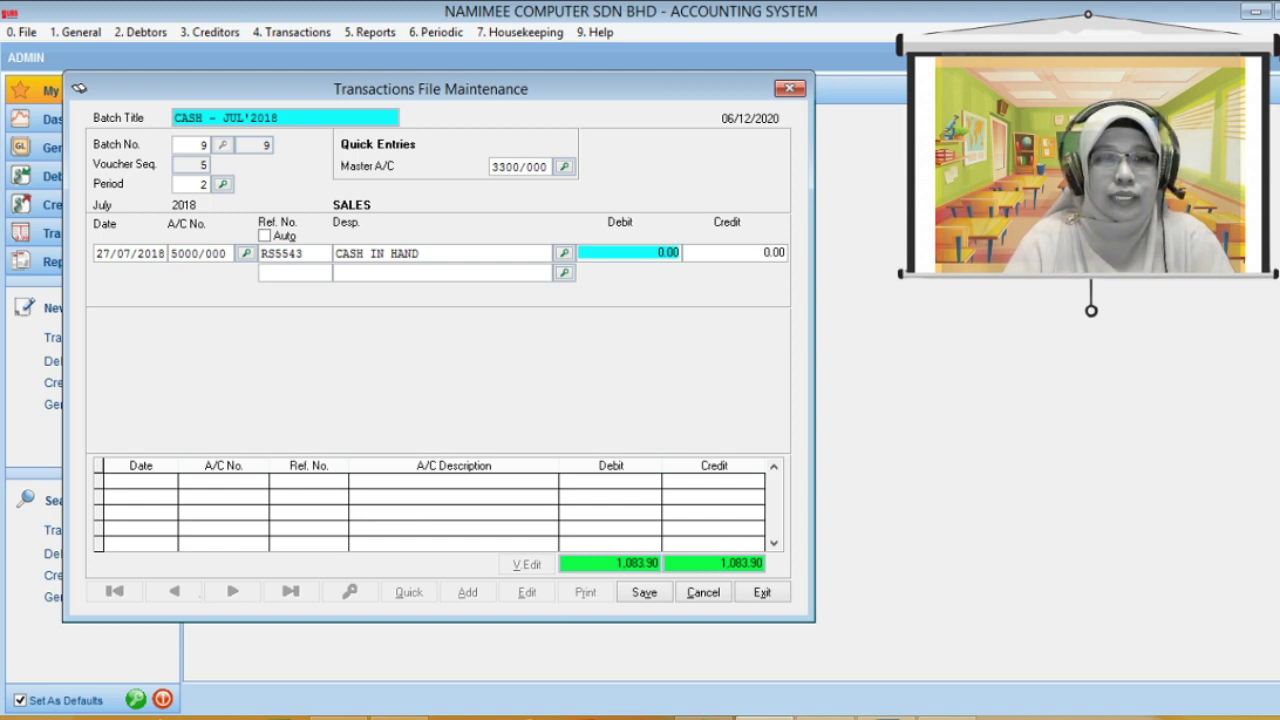
# Step: Leave the sales entry's debit at zero, credit it with 150.00 and save it
pyautogui.press('Return')
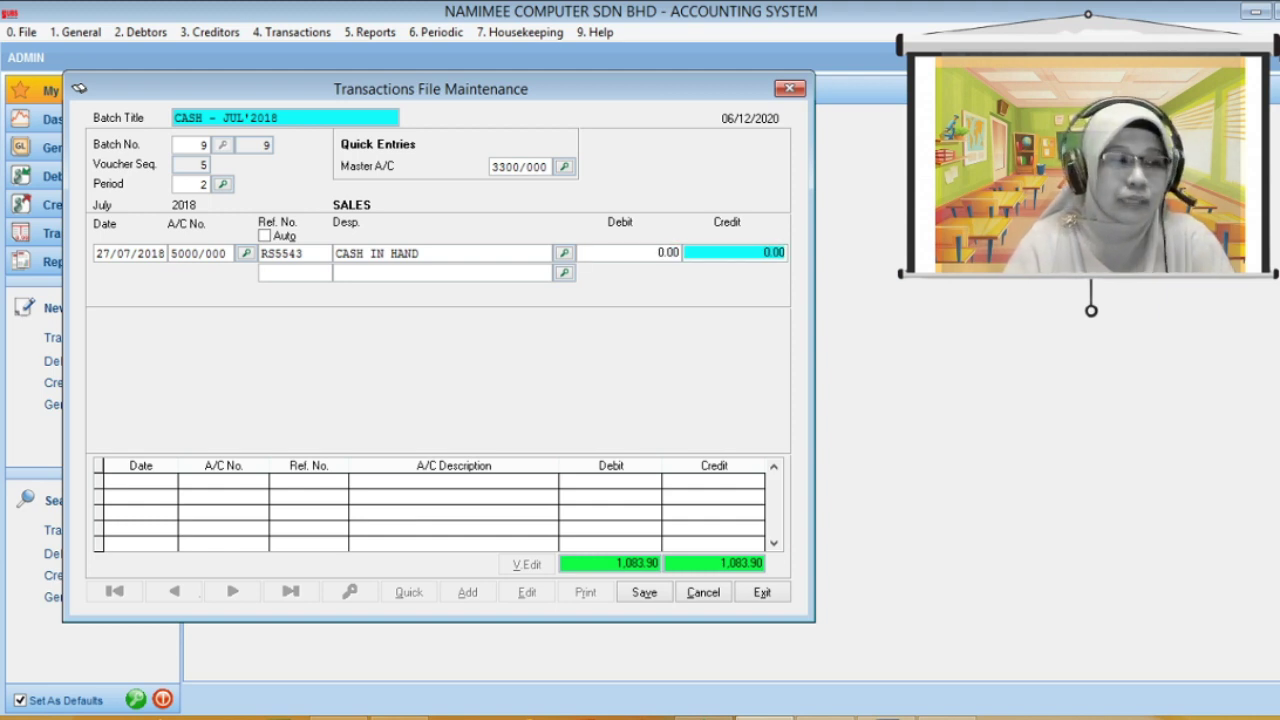
pyautogui.write('150,')
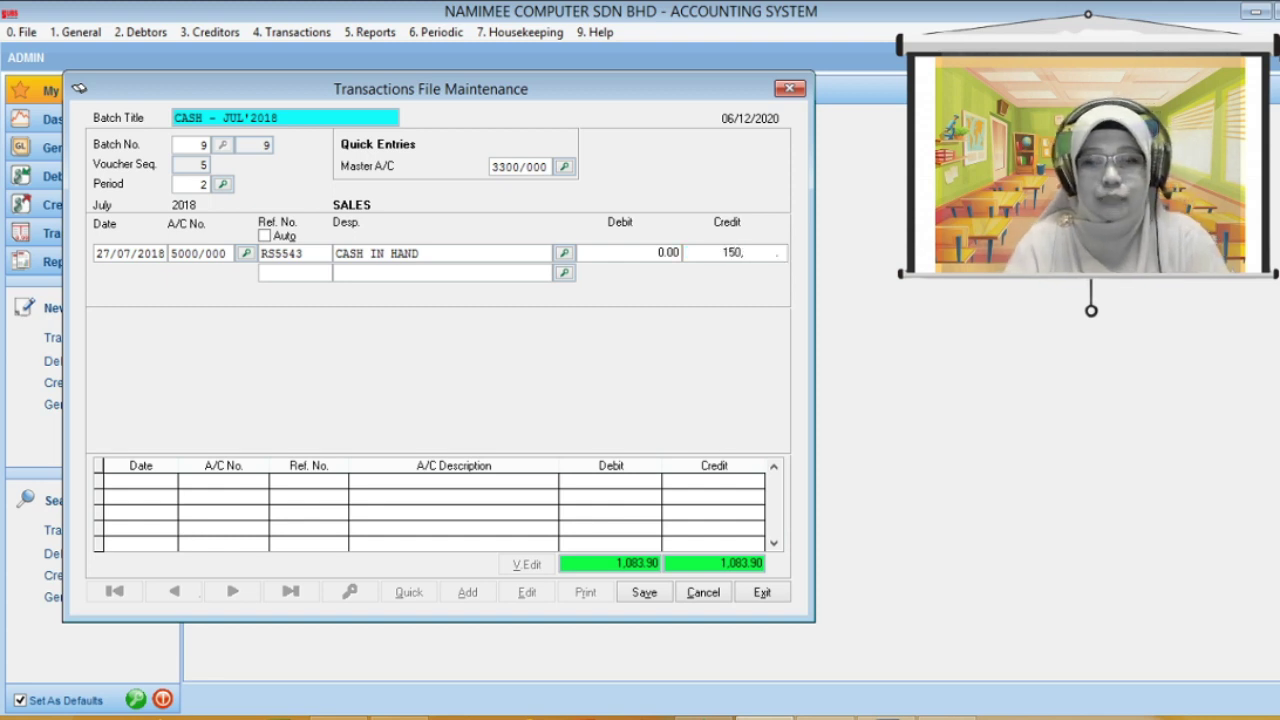
pyautogui.press('Return')
pyautogui.press('Return')
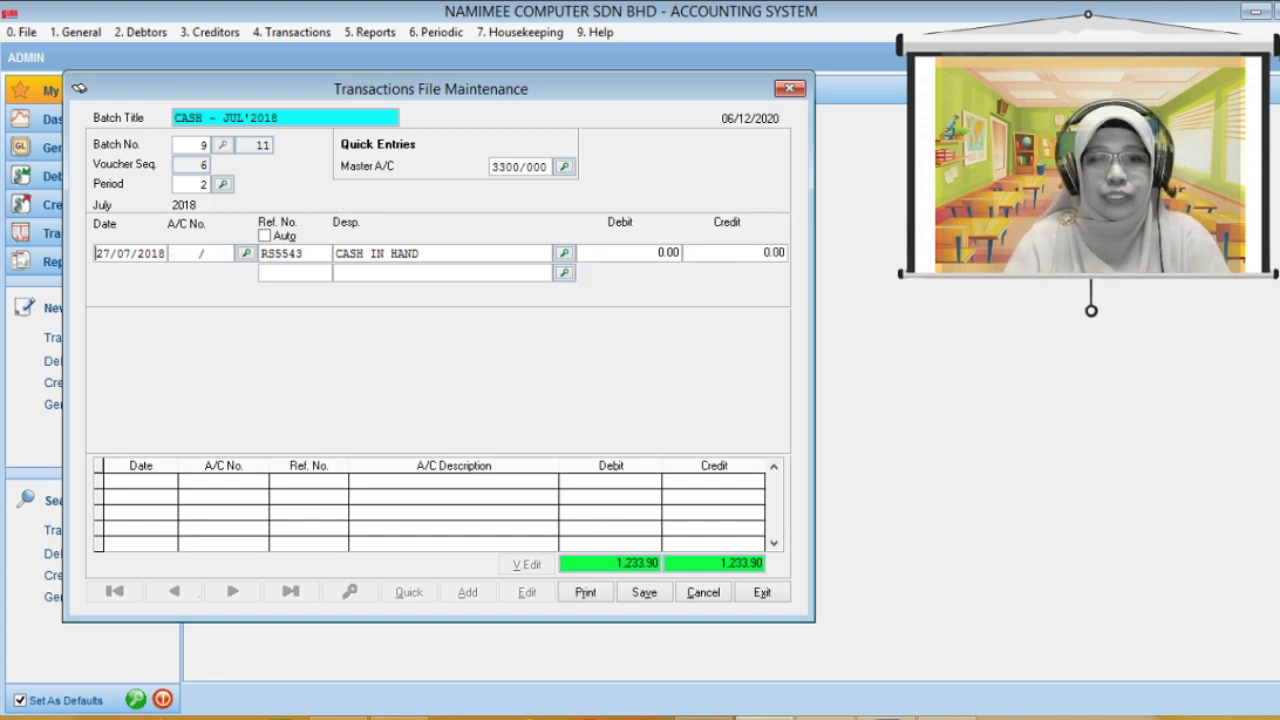